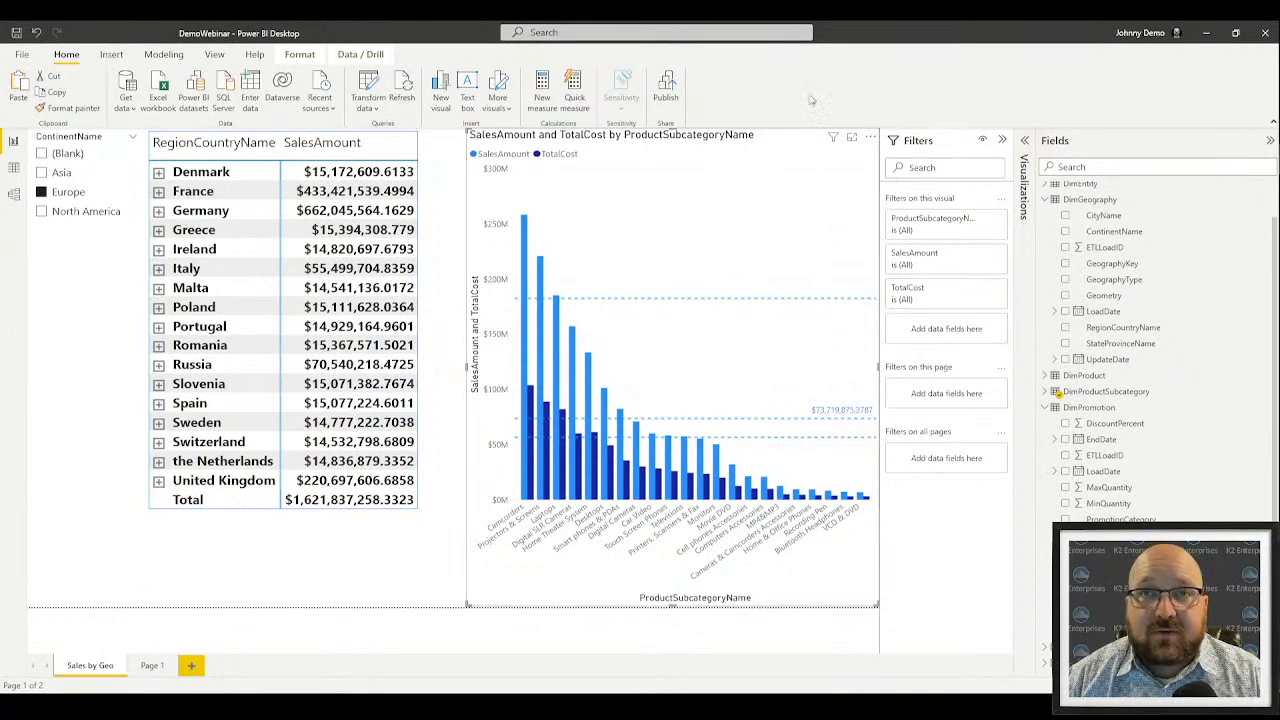
# Look over the Power BI service home page in the browser before returning to the desktop report
pyautogui.moveTo(838, 138)
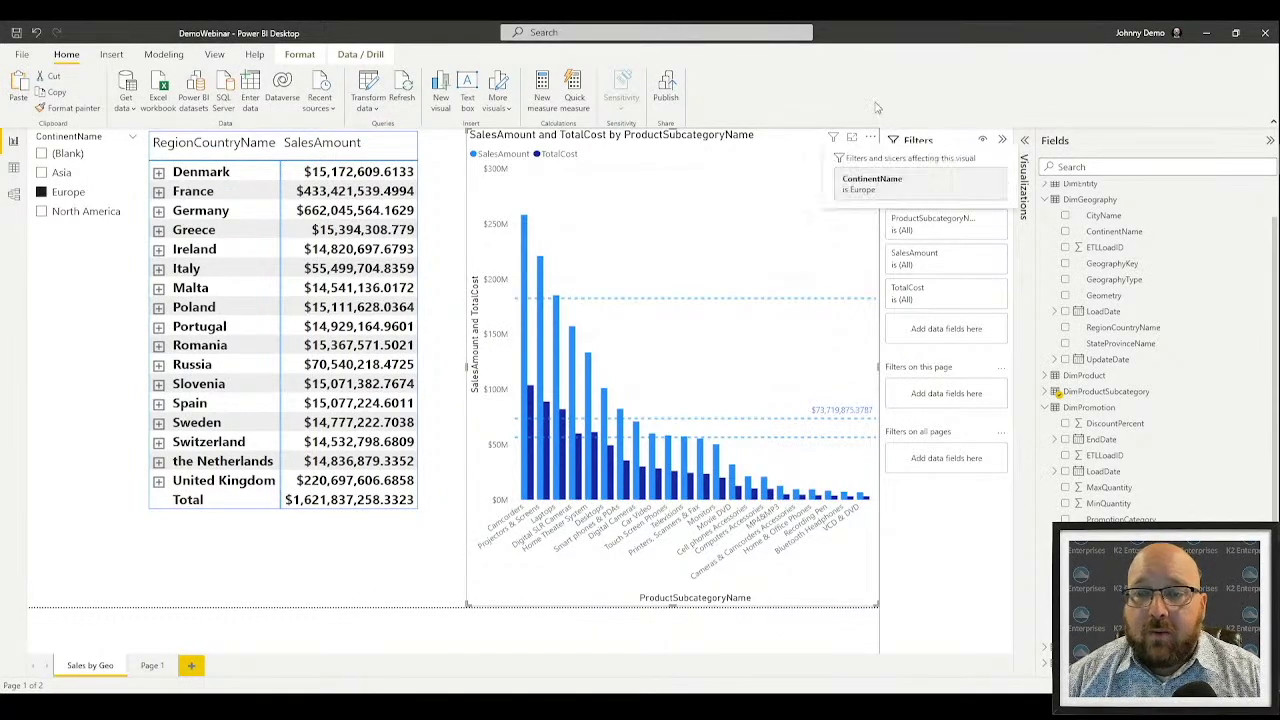
pyautogui.hotkey('alt', 'Tab')
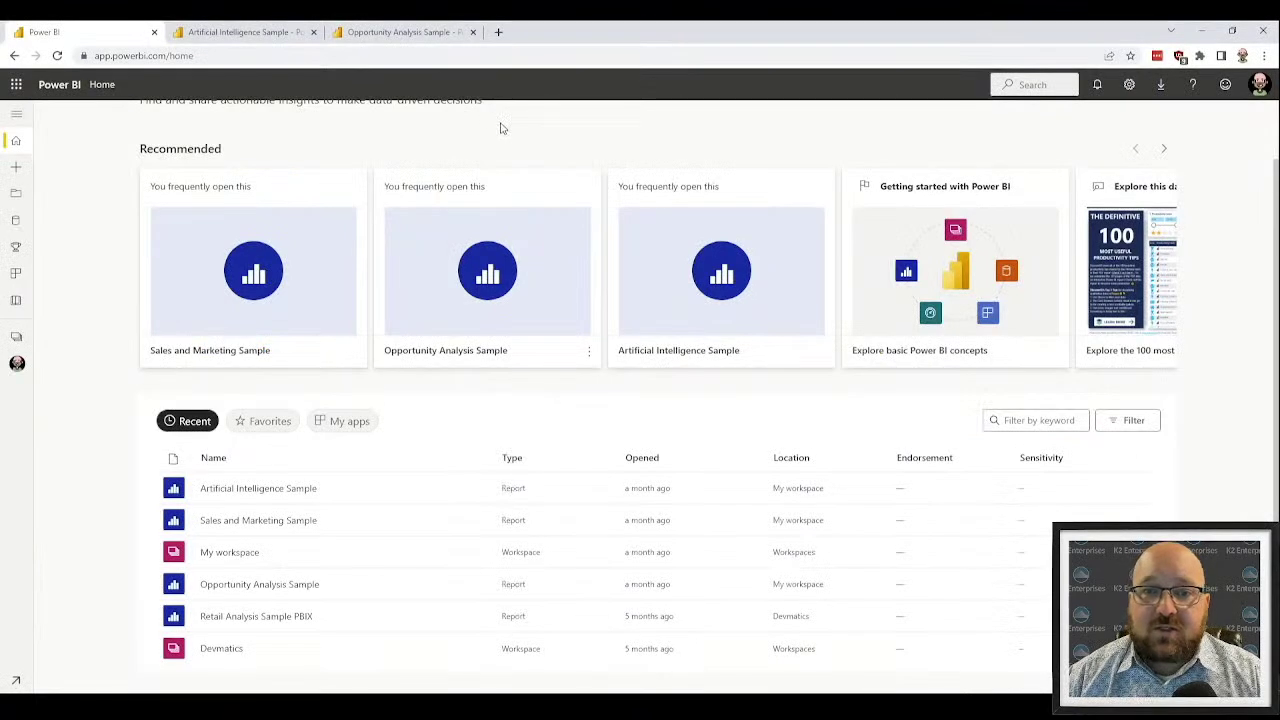
pyautogui.scroll(1, 578, 180)
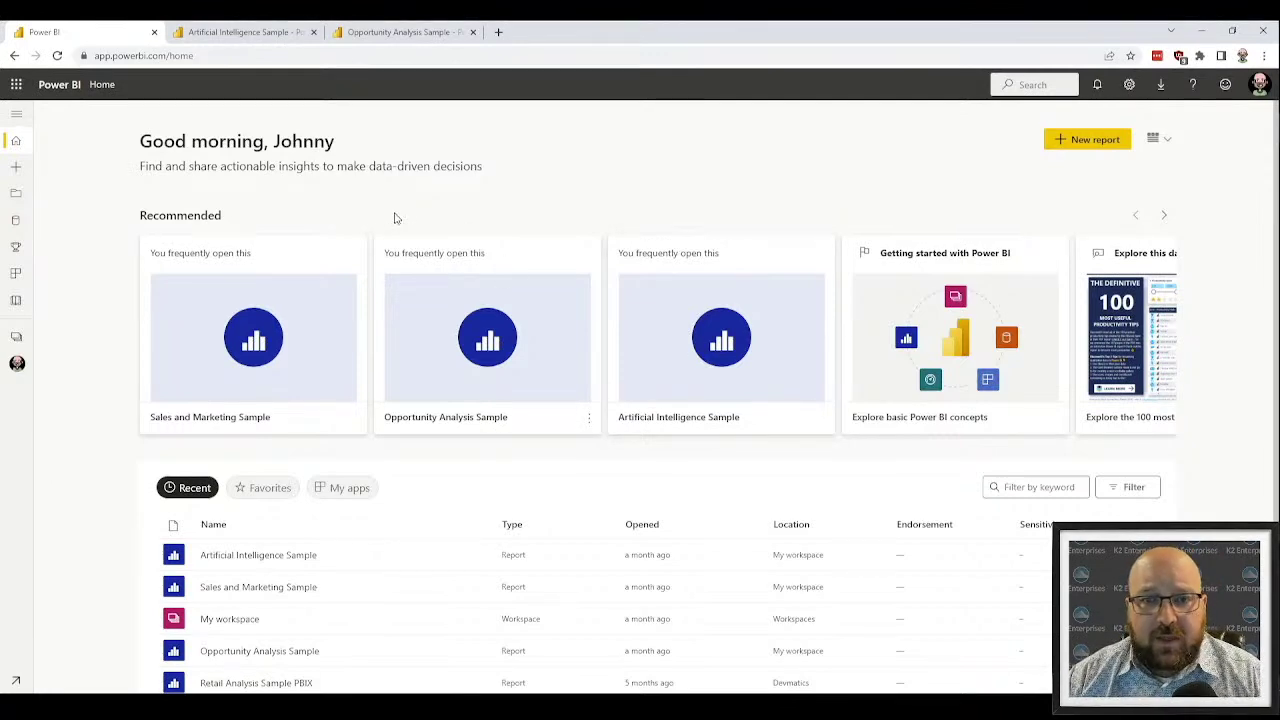
pyautogui.hotkey('alt', 'Tab')
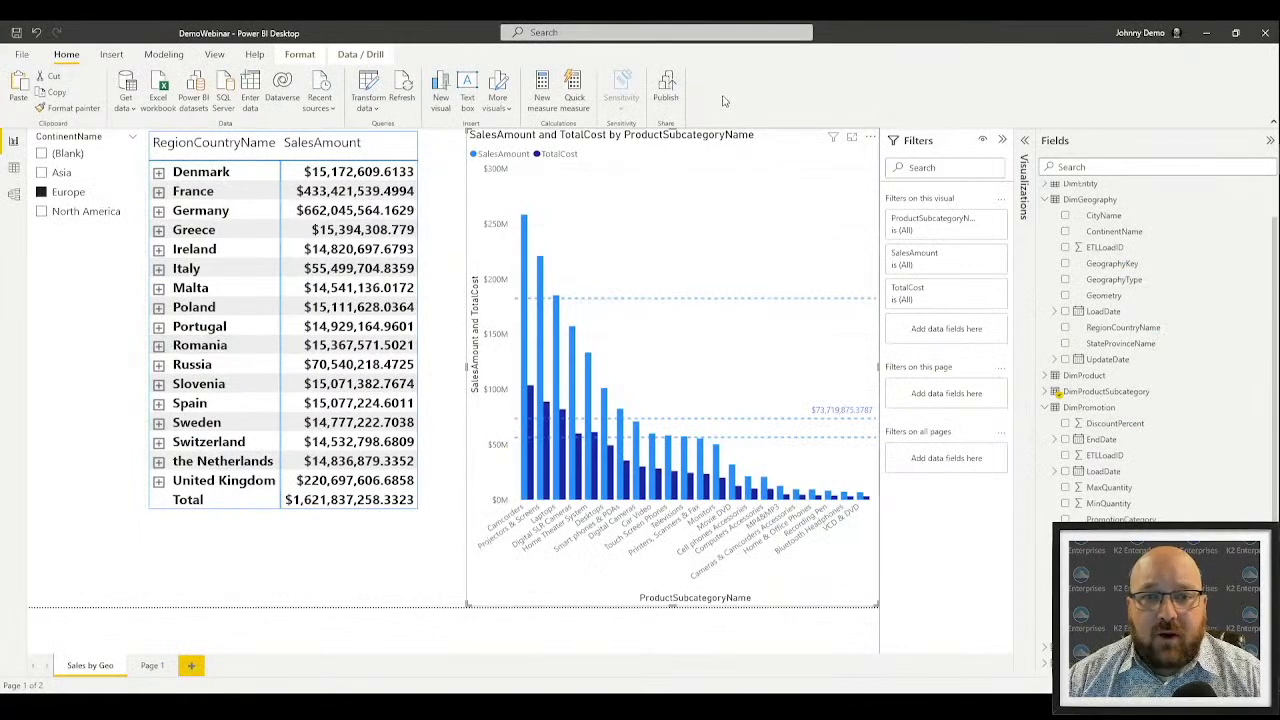
# Save the DemoWebinar report changes and publish the report to My workspace
pyautogui.click(666, 92)
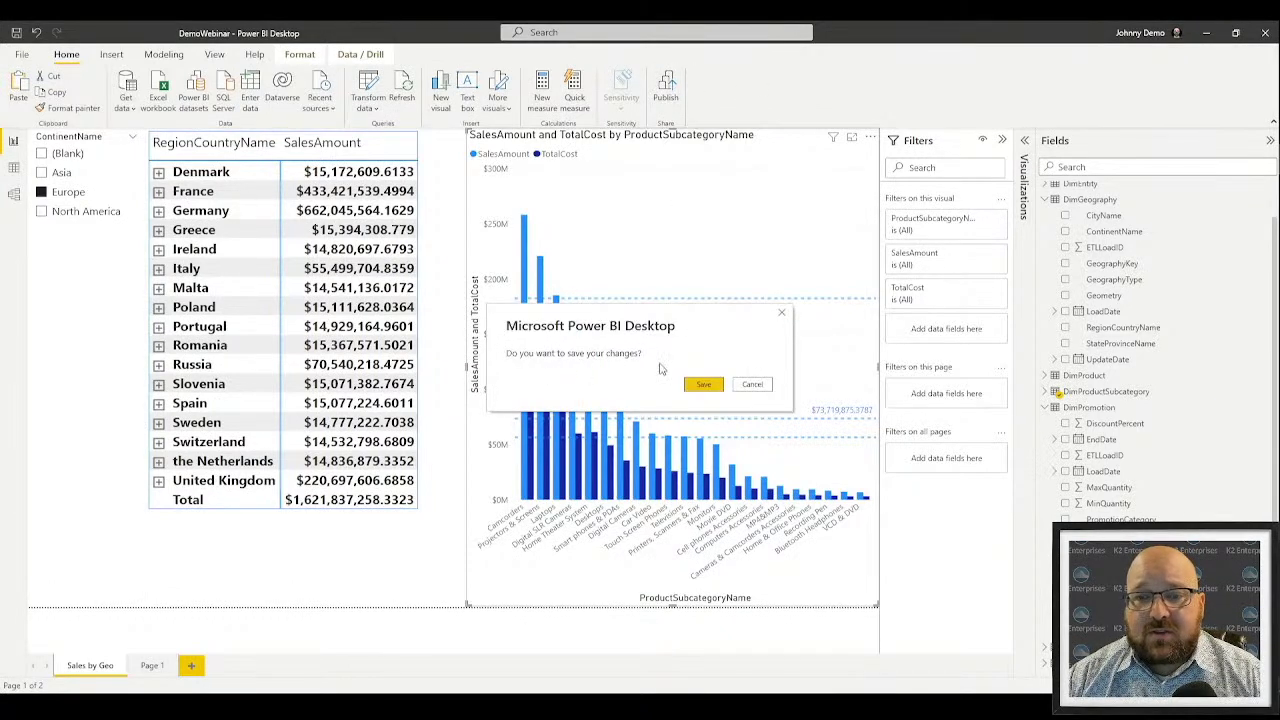
pyautogui.click(703, 384)
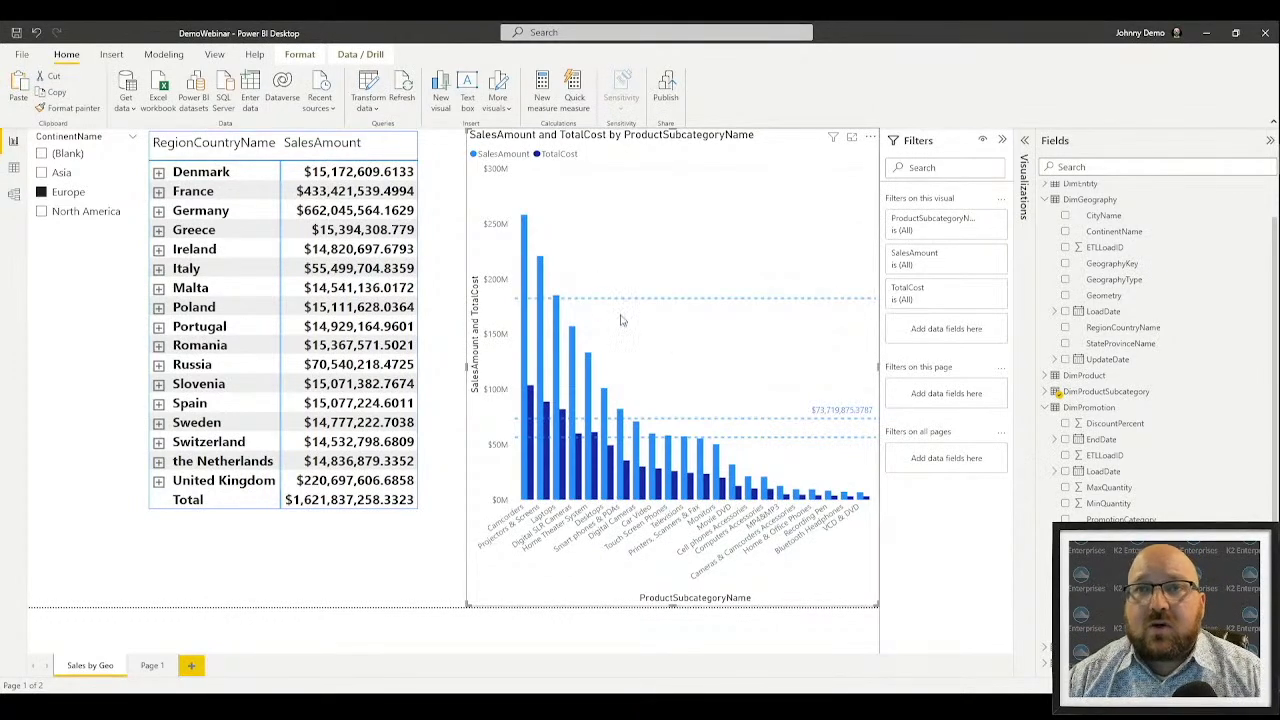
pyautogui.click(654, 90)
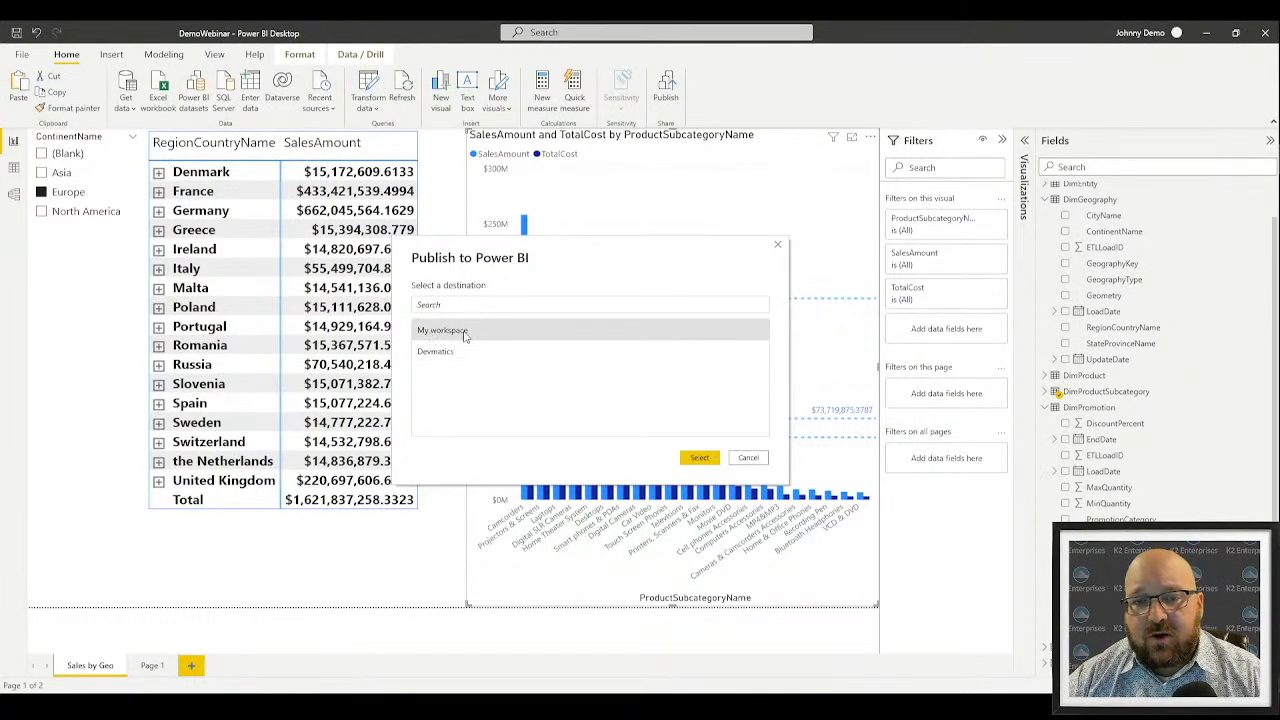
pyautogui.click(701, 458)
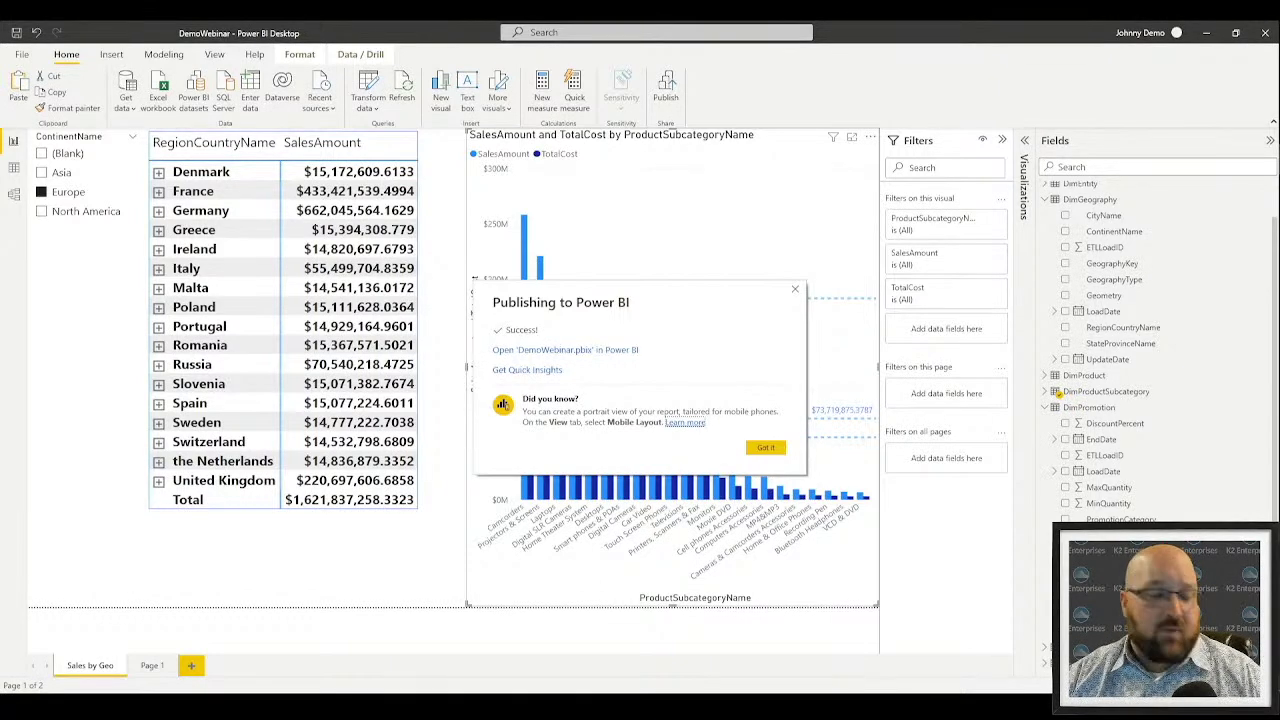
# Open the published DemoWebinar report in the Power BI service and review its Page 1 and Sales by Geo pages
pyautogui.click(580, 350)
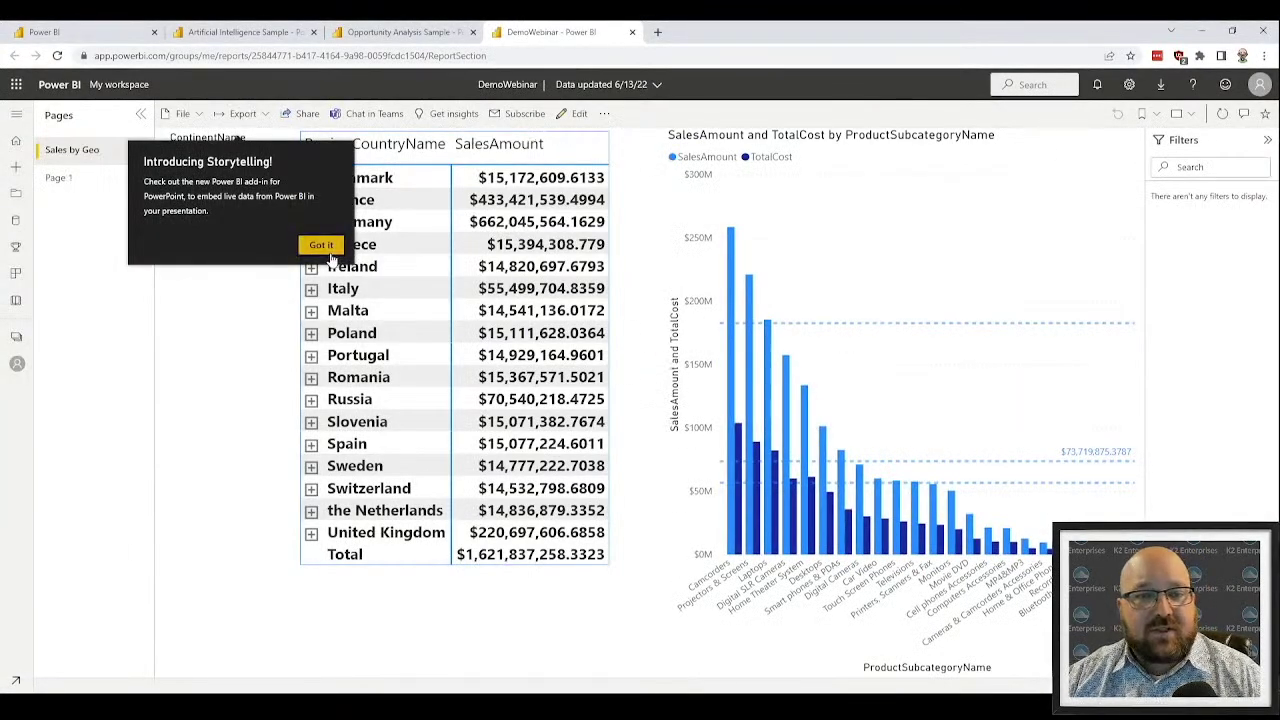
pyautogui.click(322, 246)
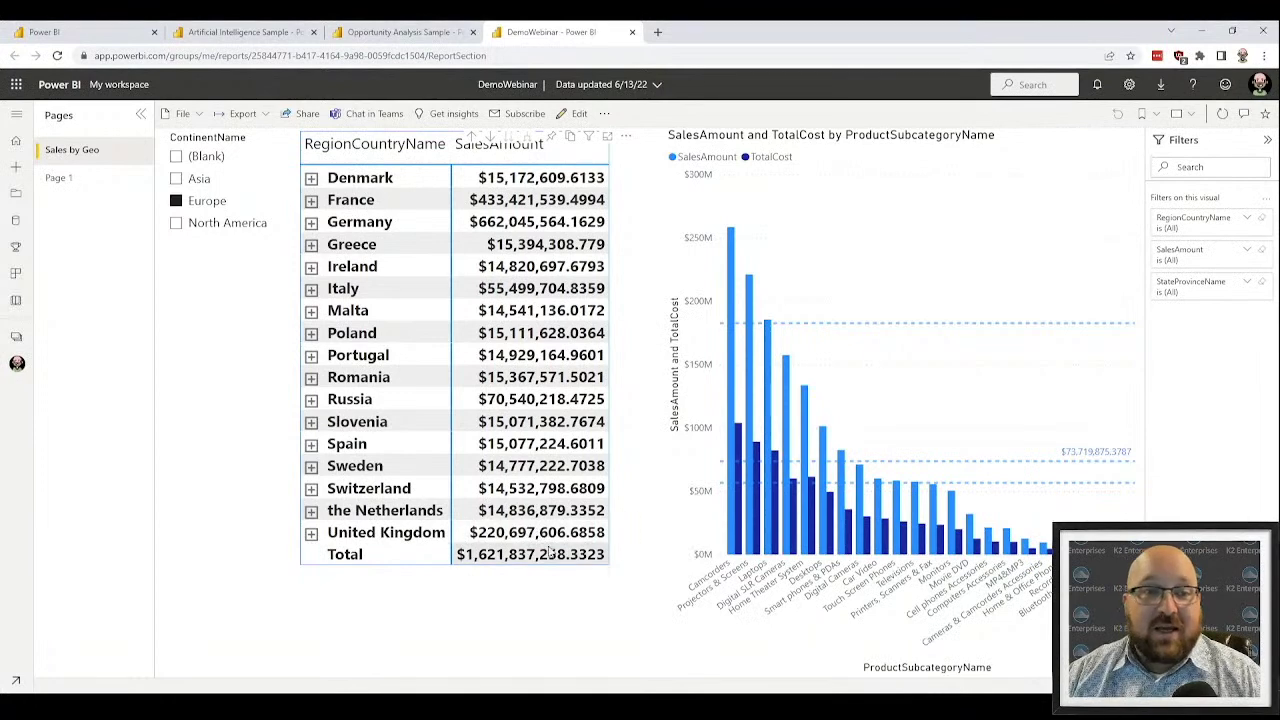
pyautogui.click(58, 178)
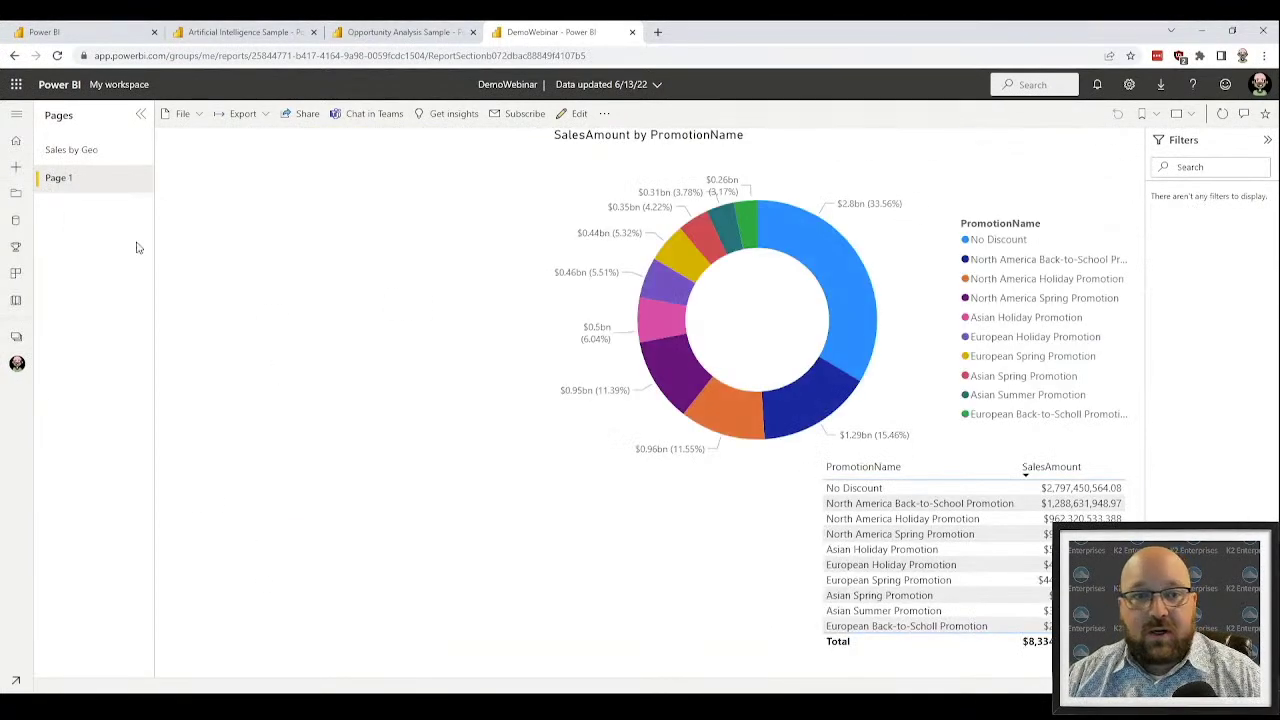
pyautogui.click(75, 151)
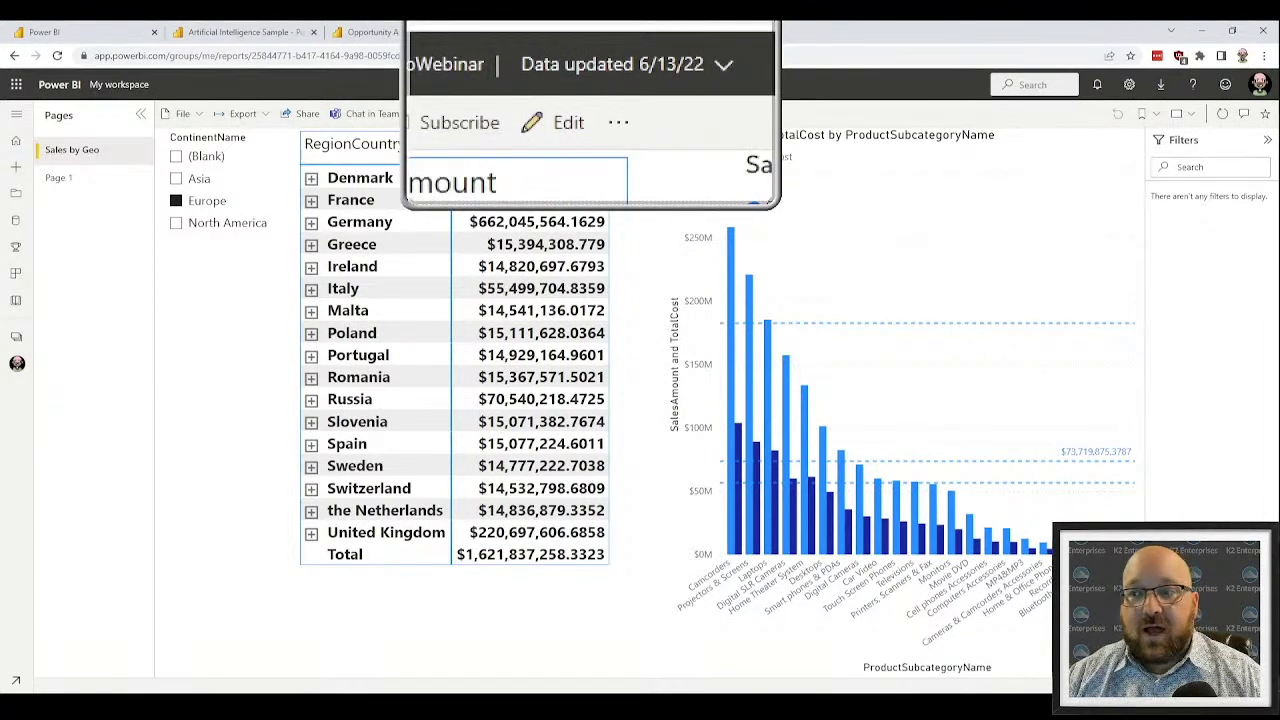
# Open the published report for editing in the browser, select the country sales matrix and save the report online
pyautogui.click(580, 114)
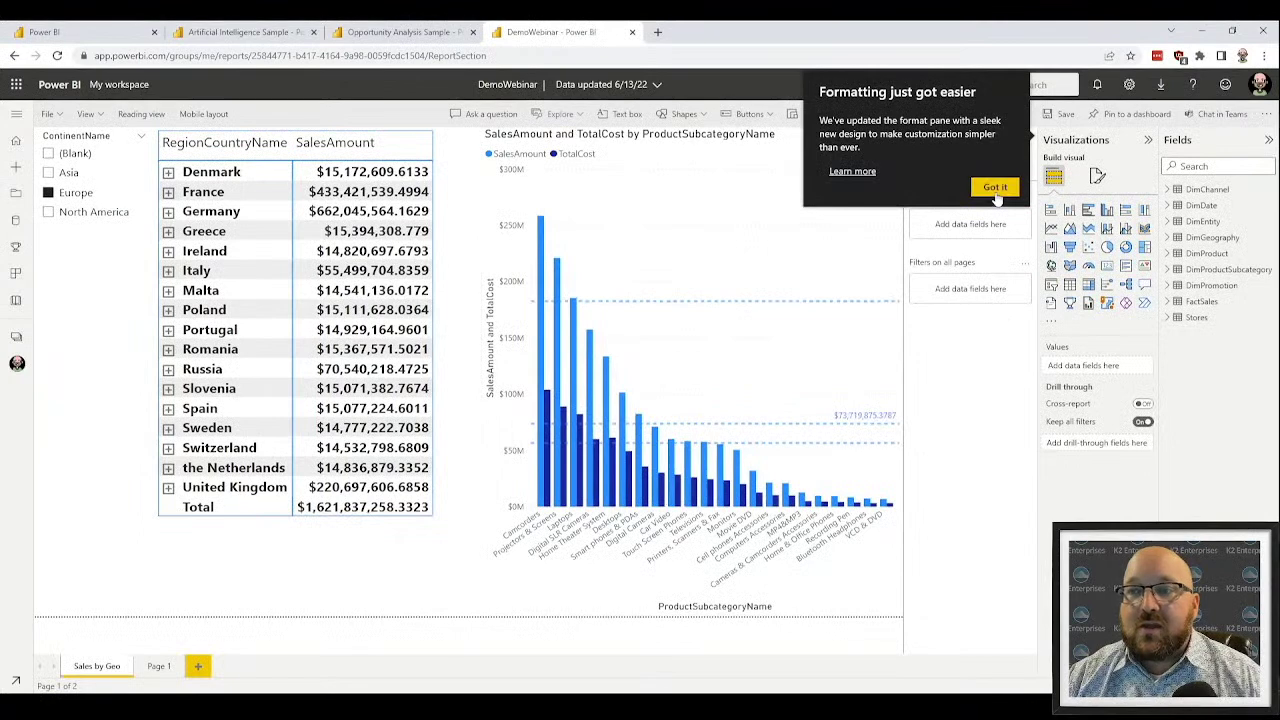
pyautogui.click(995, 188)
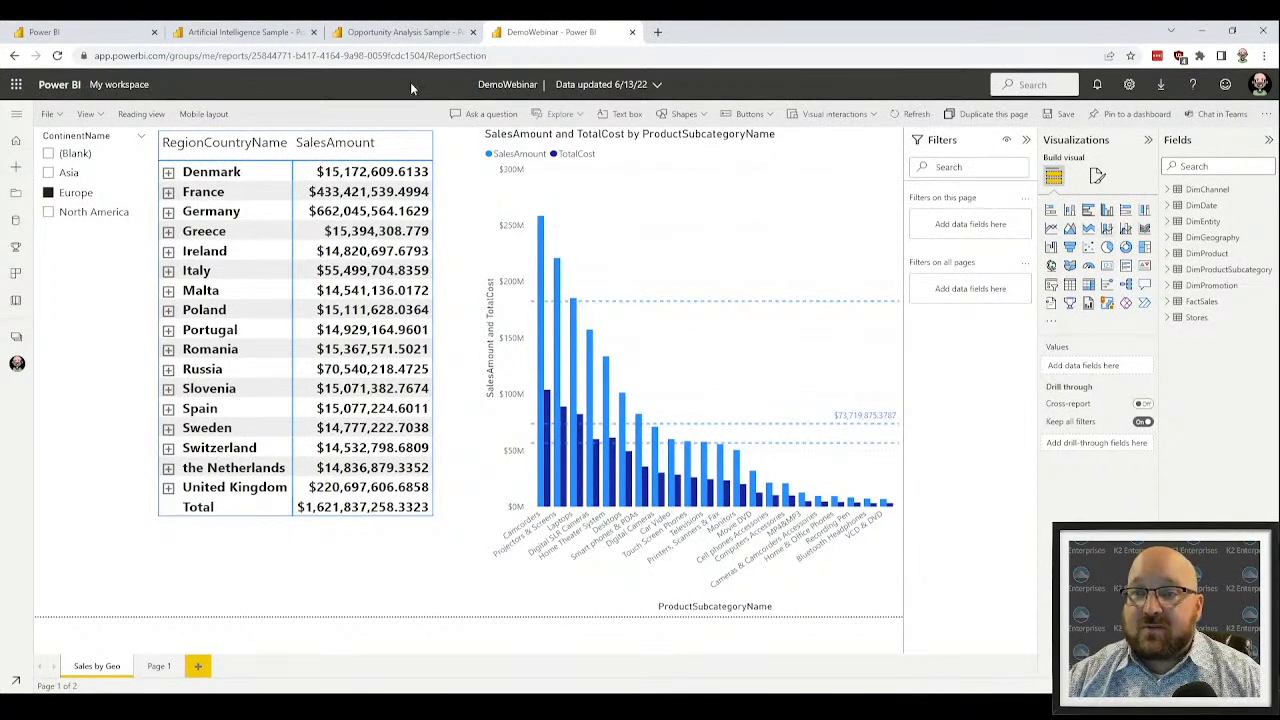
pyautogui.click(365, 57)
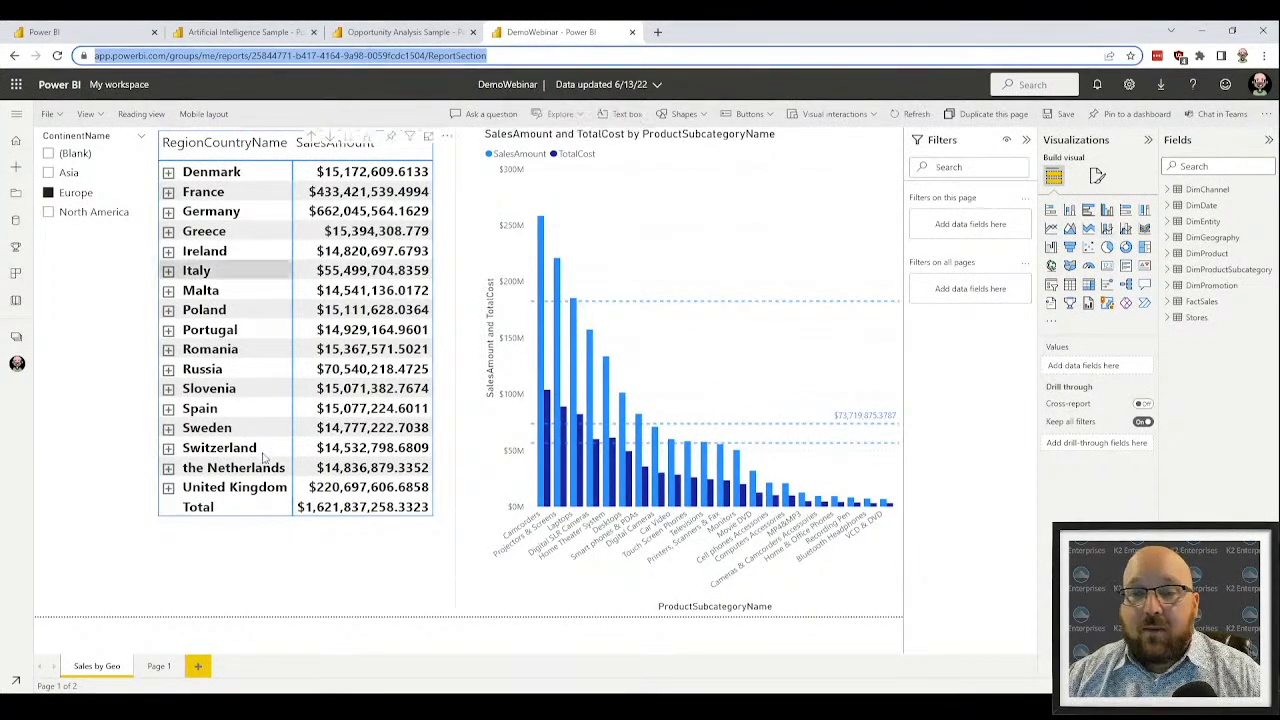
pyautogui.click(259, 526)
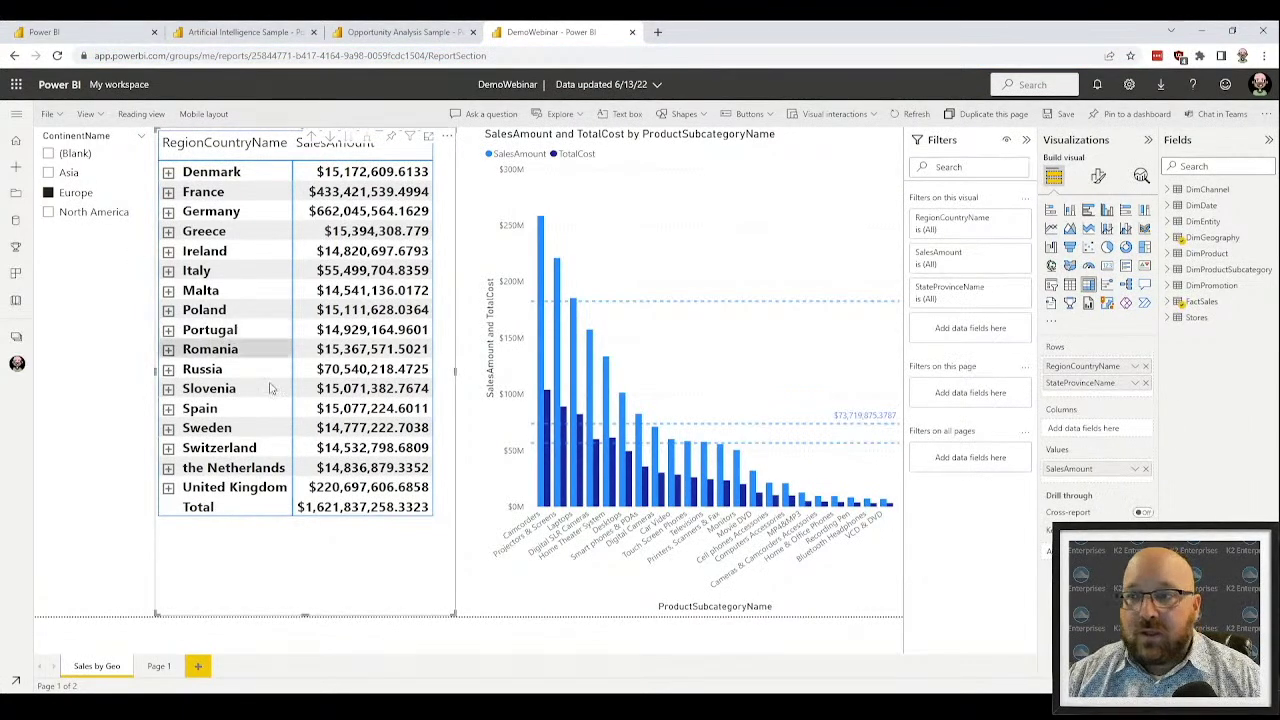
pyautogui.moveTo(415, 147)
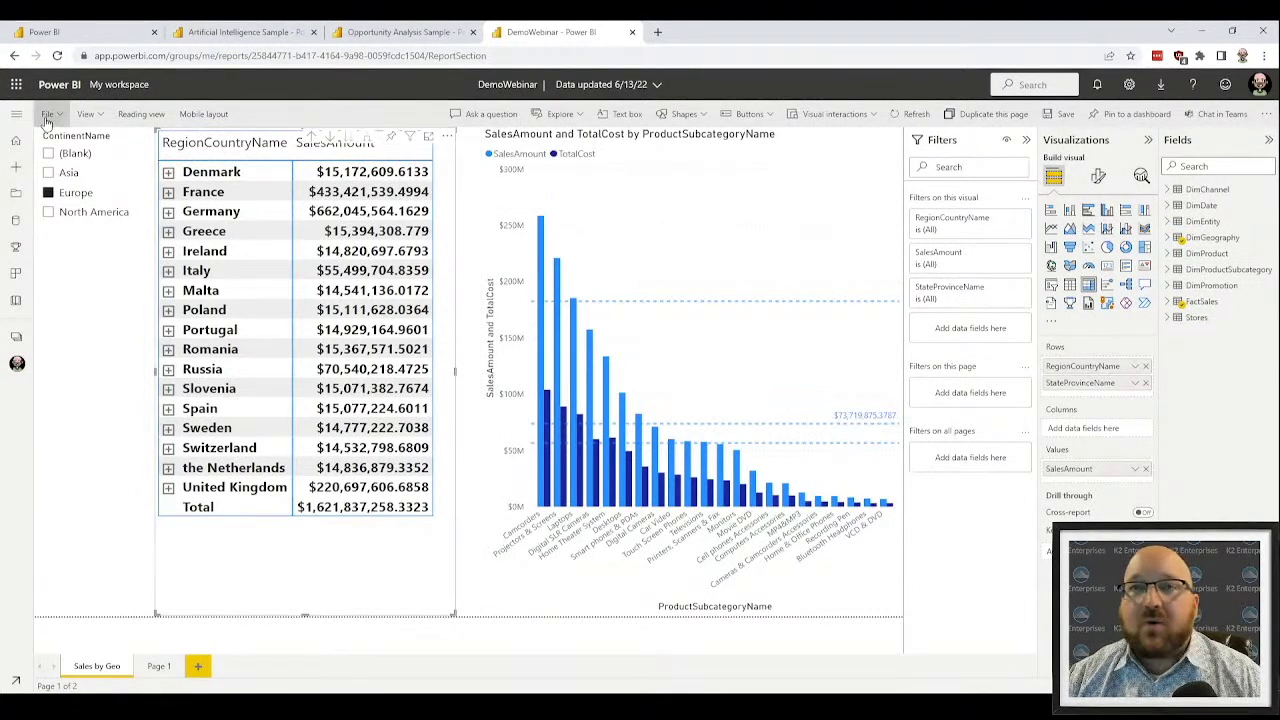
pyautogui.click(1058, 114)
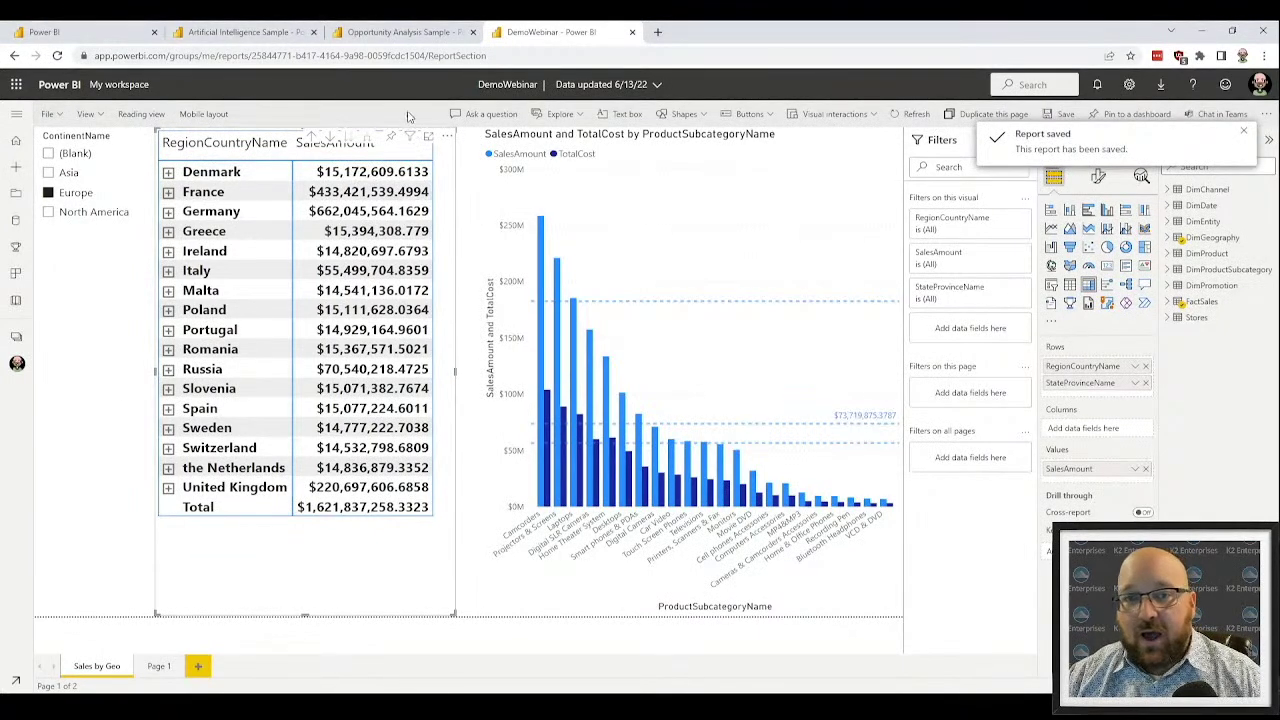
# Return to Power BI Desktop, dismiss the publishing message and add a new blank report page
pyautogui.moveTo(410, 134)
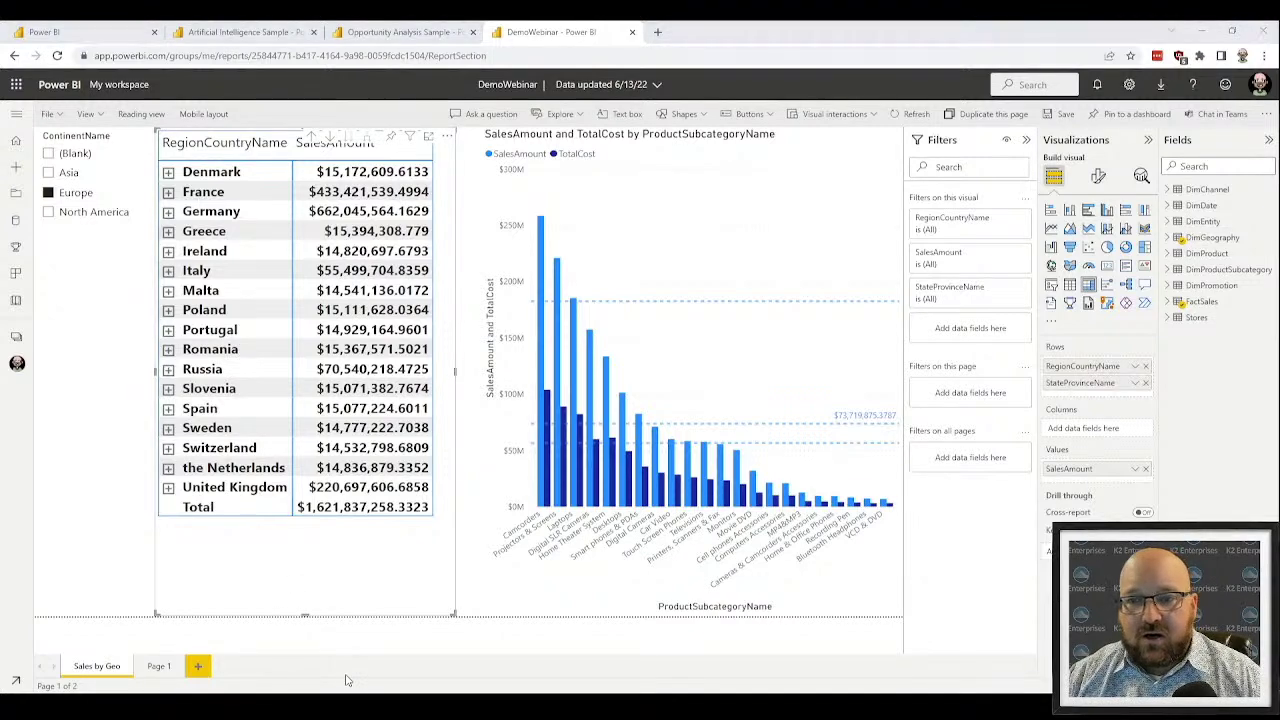
pyautogui.hotkey('alt', 'Tab')
pyautogui.click(765, 447)
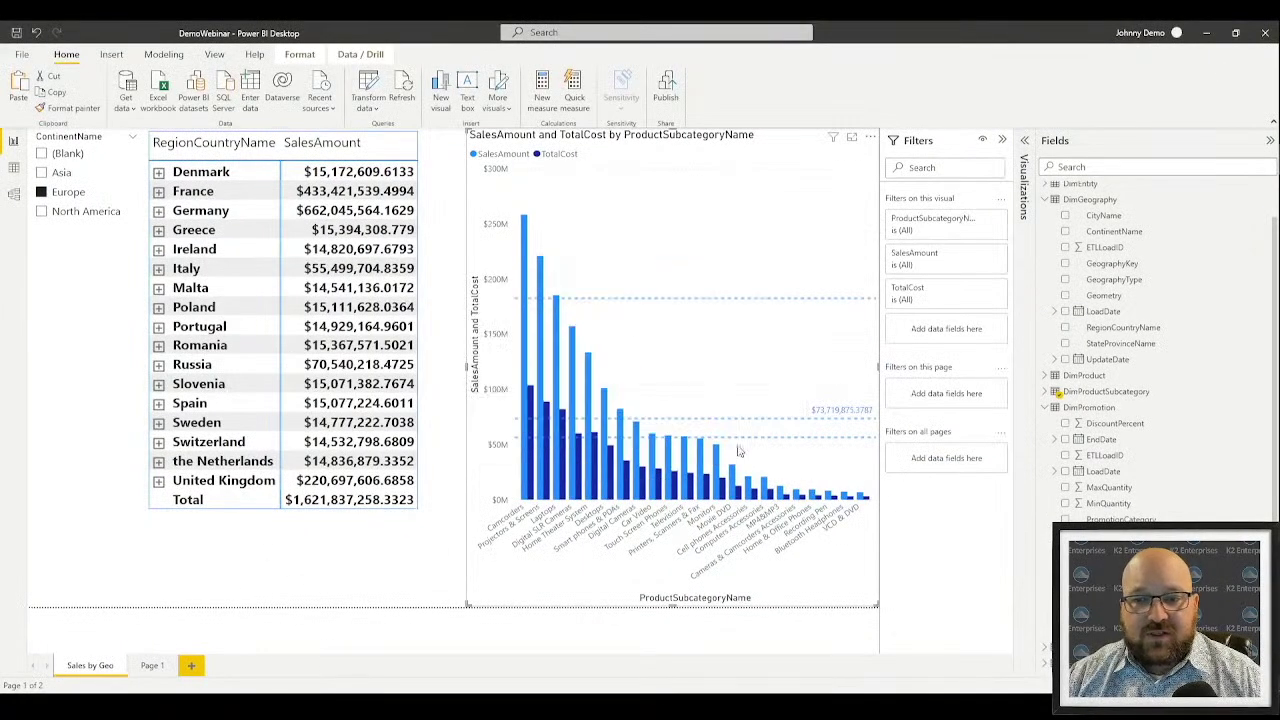
pyautogui.click(192, 666)
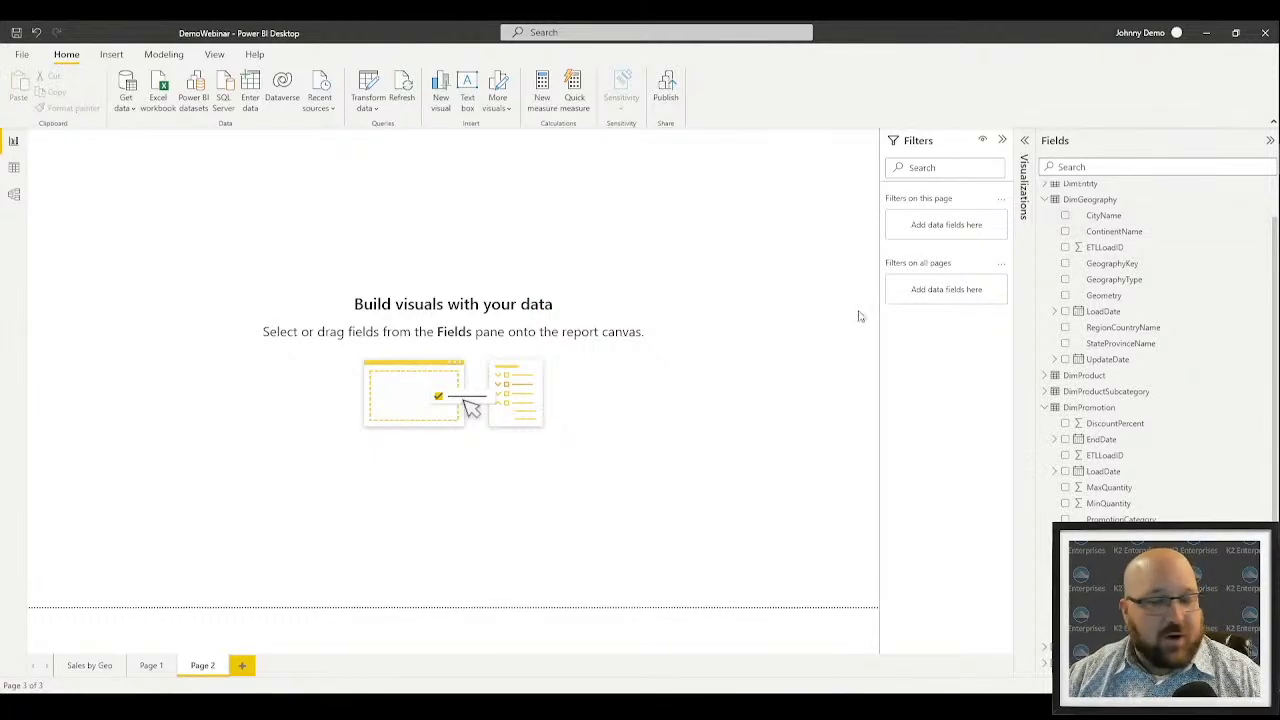
# Show the visualization options, collapse the DimGeography and DimPromotion tables and expand FactSales
pyautogui.click(1022, 166)
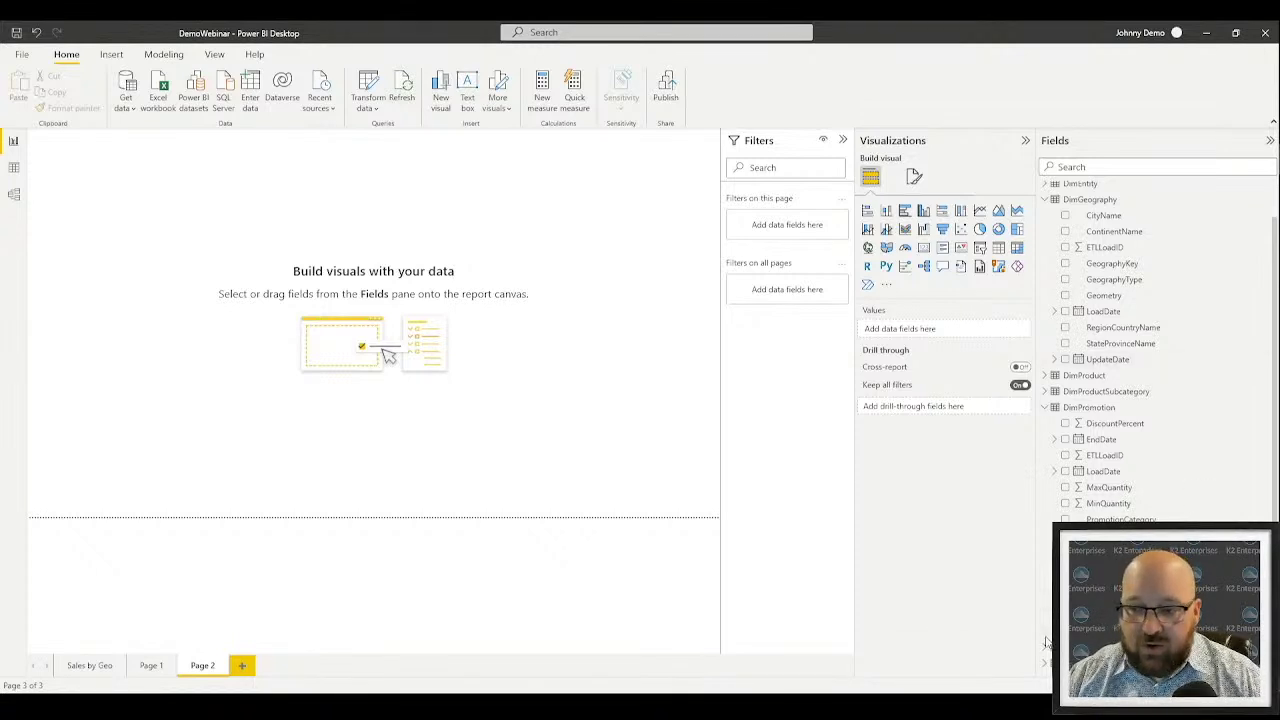
pyautogui.click(1045, 199)
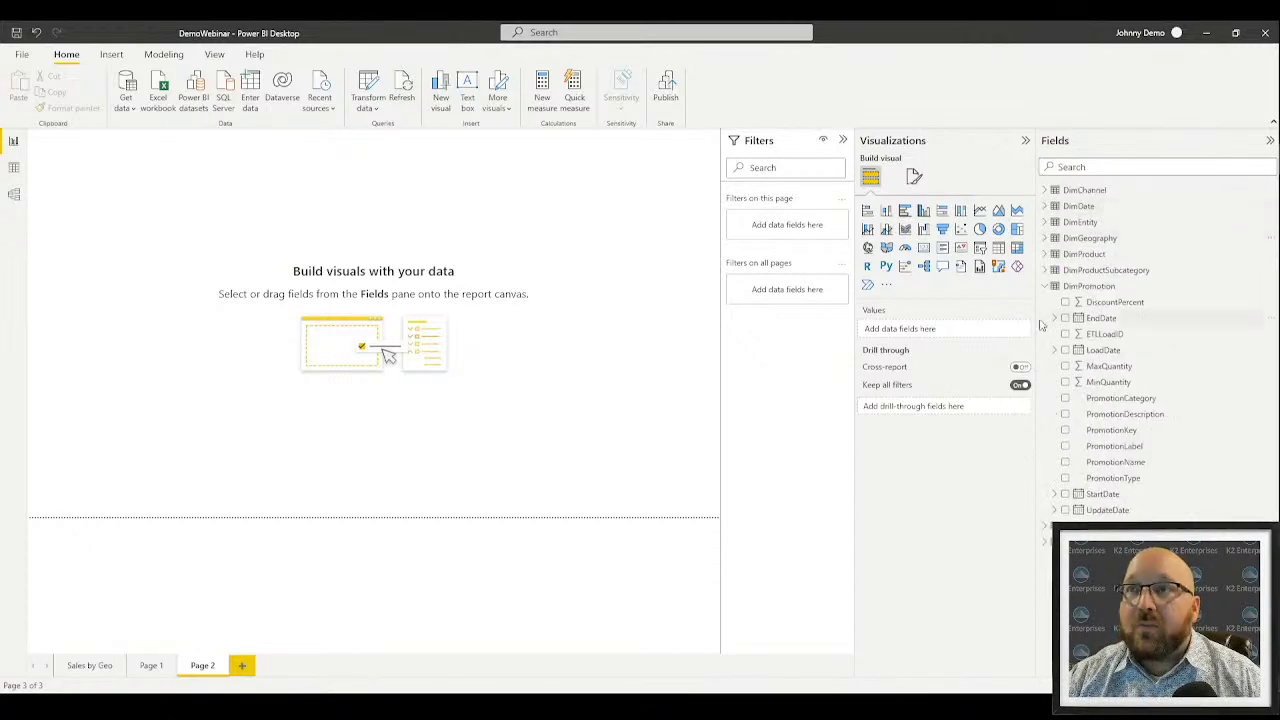
pyautogui.click(1045, 288)
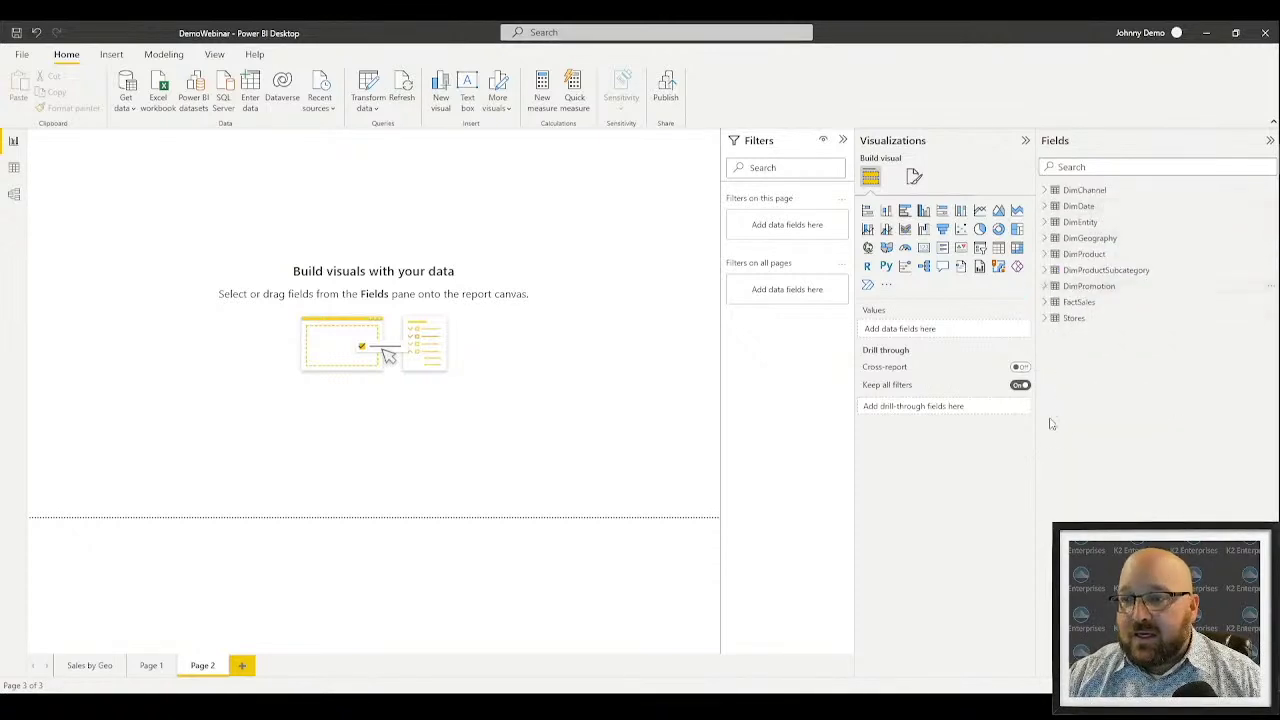
pyautogui.click(1045, 303)
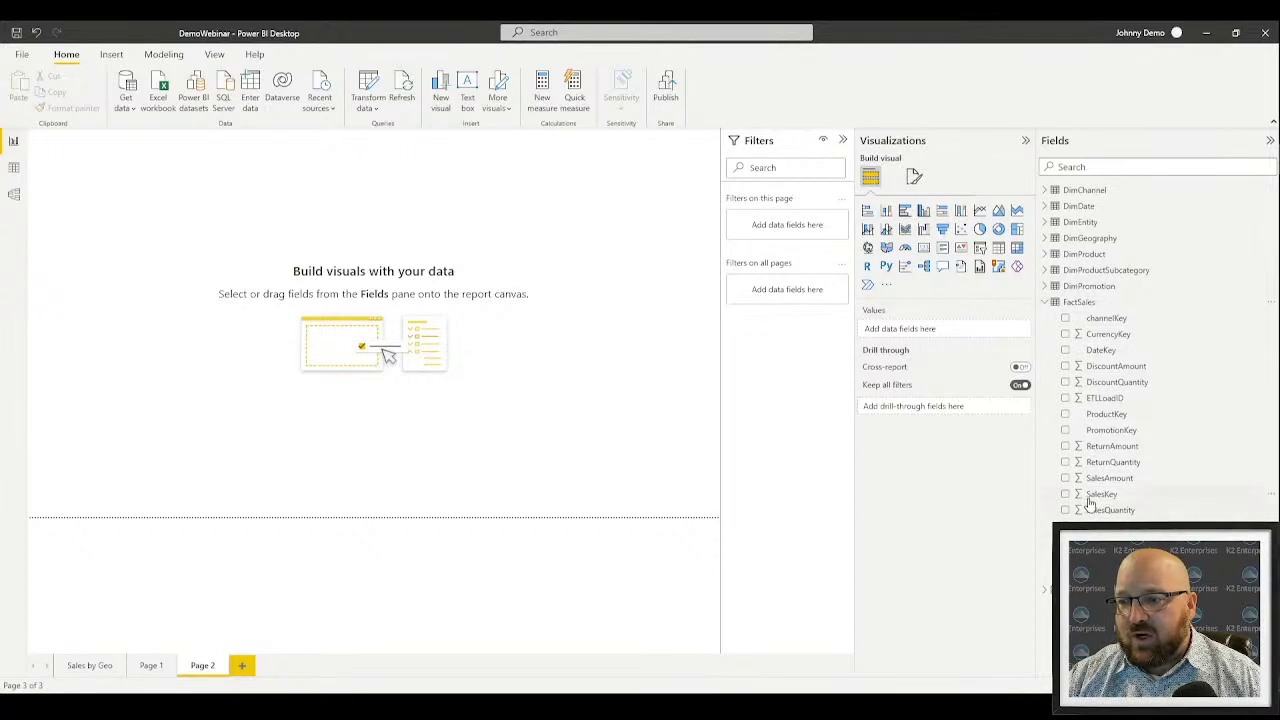
# Add a Card visual of SalesAmount from FactSales, shrink it and place it in the page's upper-right corner
pyautogui.click(1065, 478)
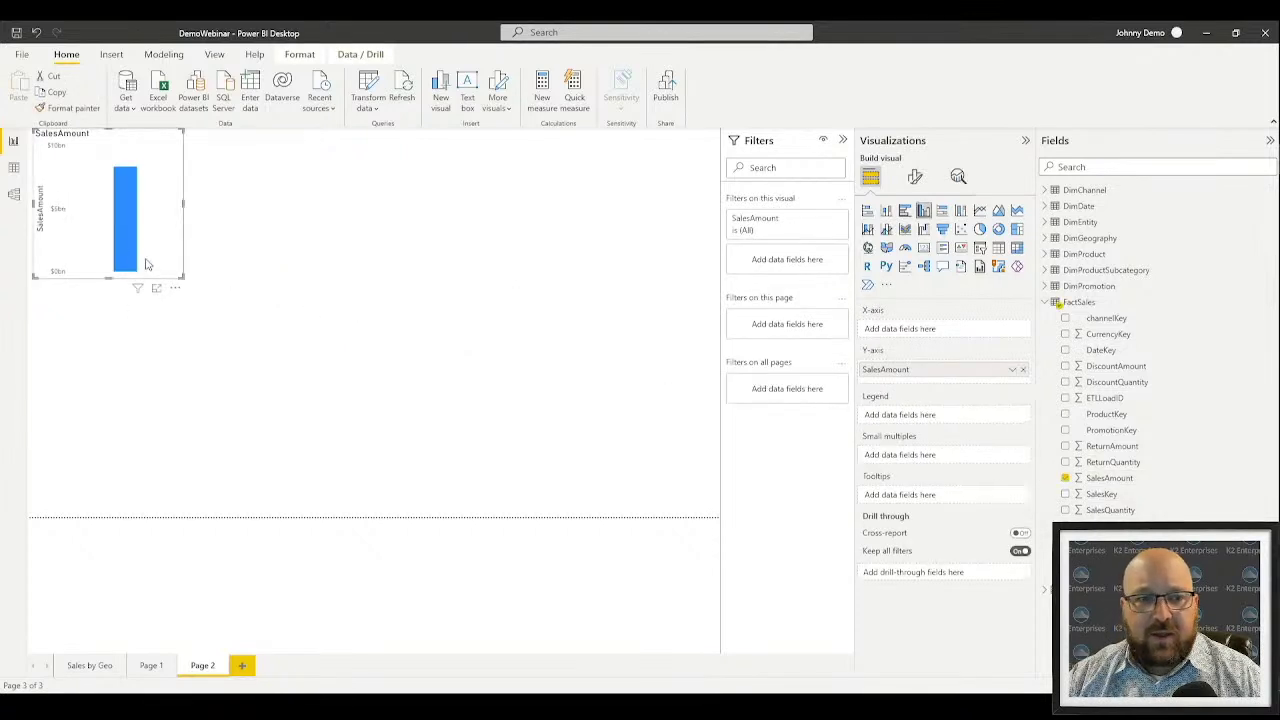
pyautogui.moveTo(177, 284); pyautogui.dragTo(284, 291)
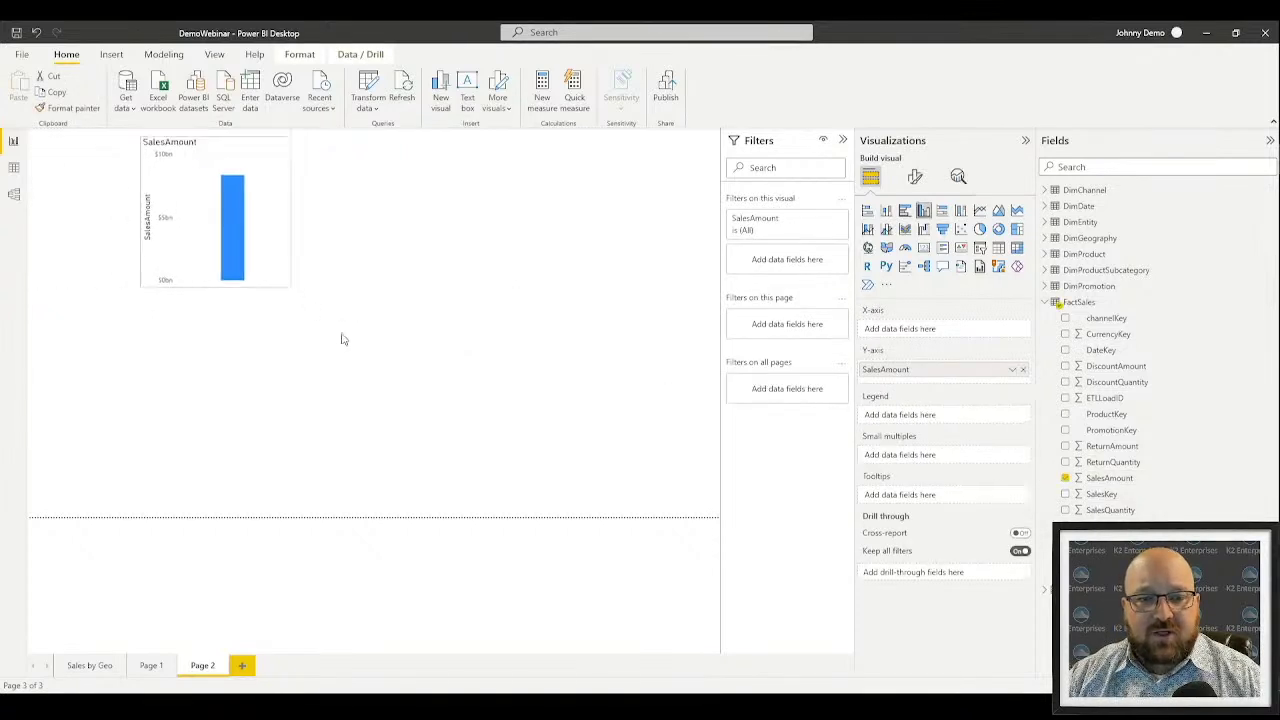
pyautogui.moveTo(341, 340); pyautogui.dragTo(680, 291)
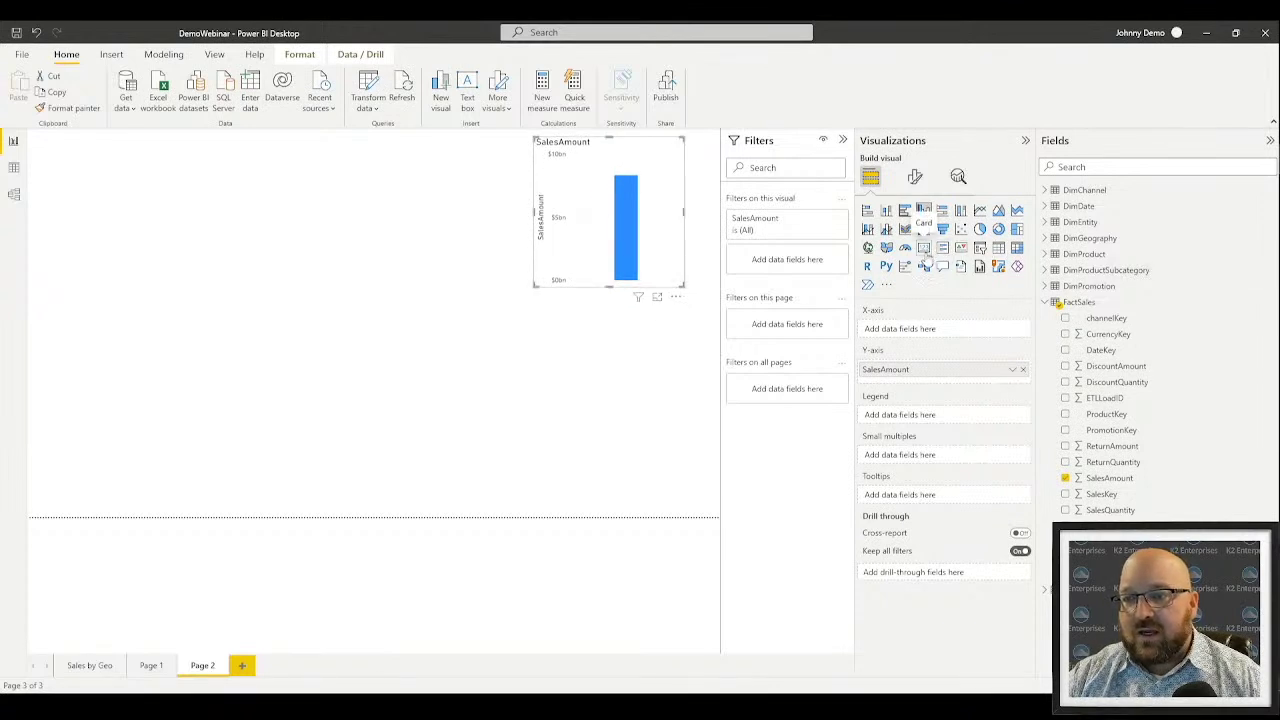
pyautogui.click(924, 249)
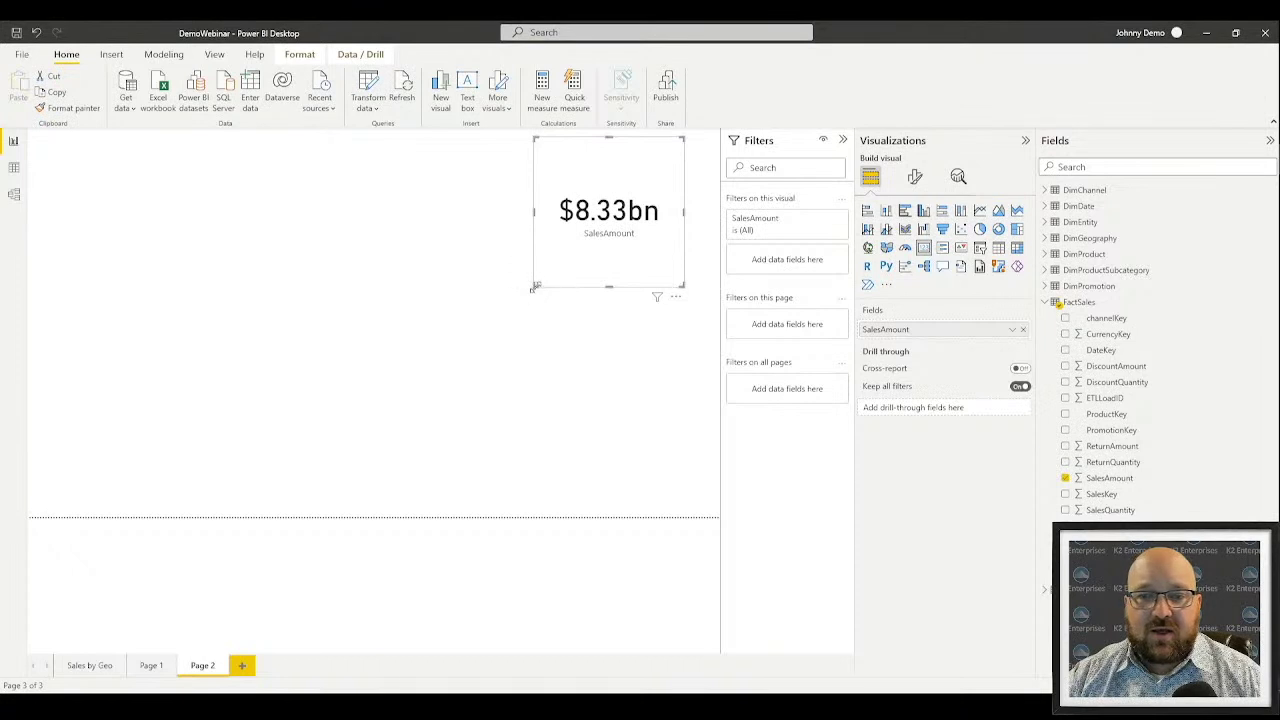
pyautogui.moveTo(533, 287); pyautogui.dragTo(542, 241)
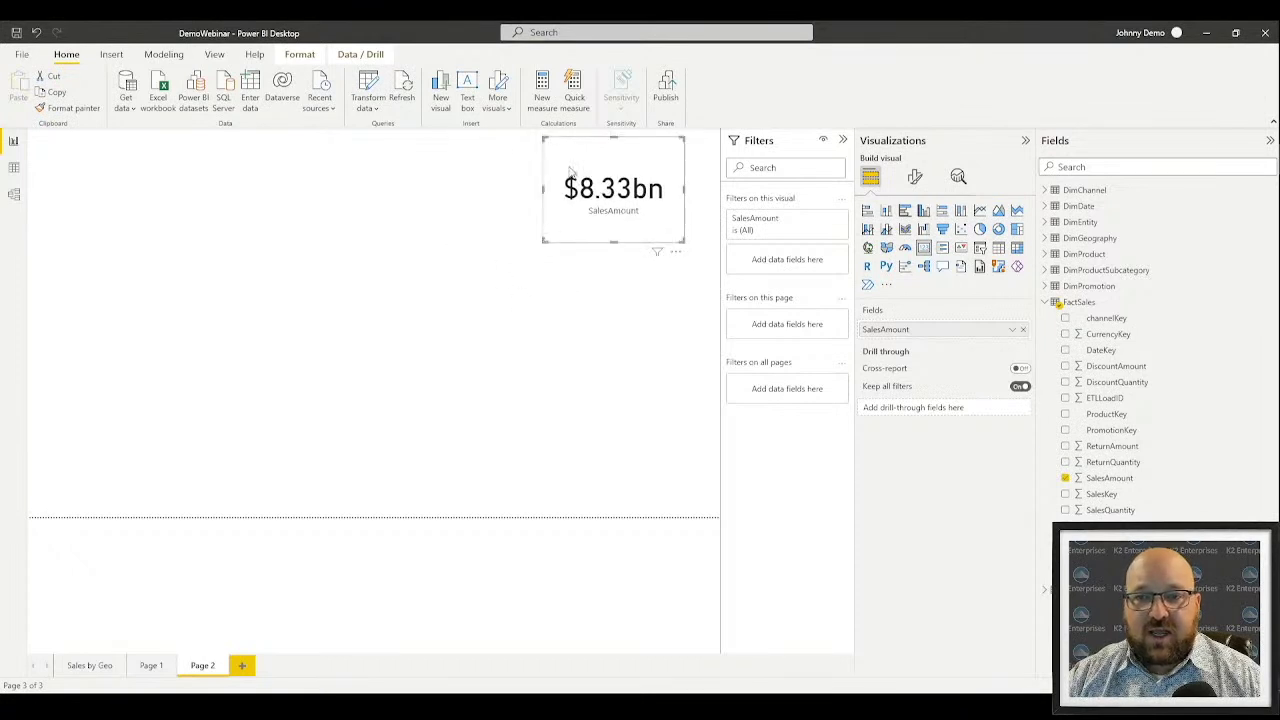
pyautogui.moveTo(570, 145); pyautogui.dragTo(606, 137)
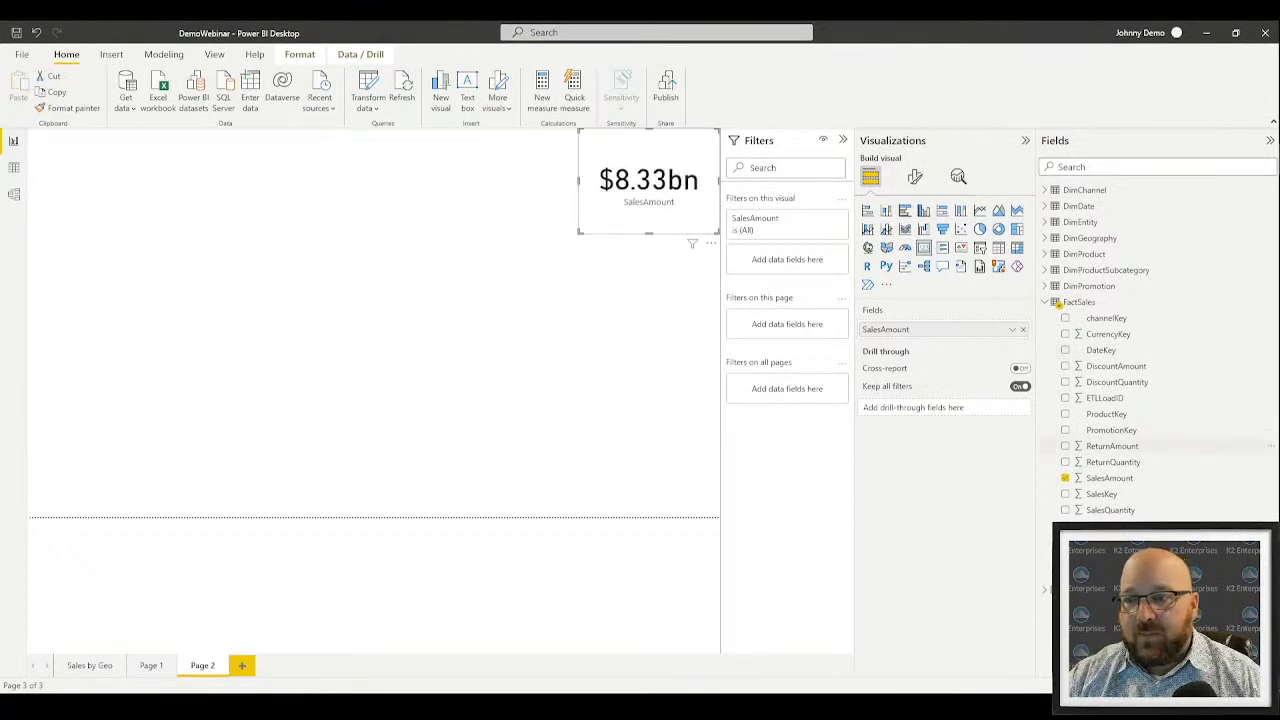
# Add a separate Card visual of TotalCost from FactSales, shrink it and place it directly below the SalesAmount card
pyautogui.click(575, 355)
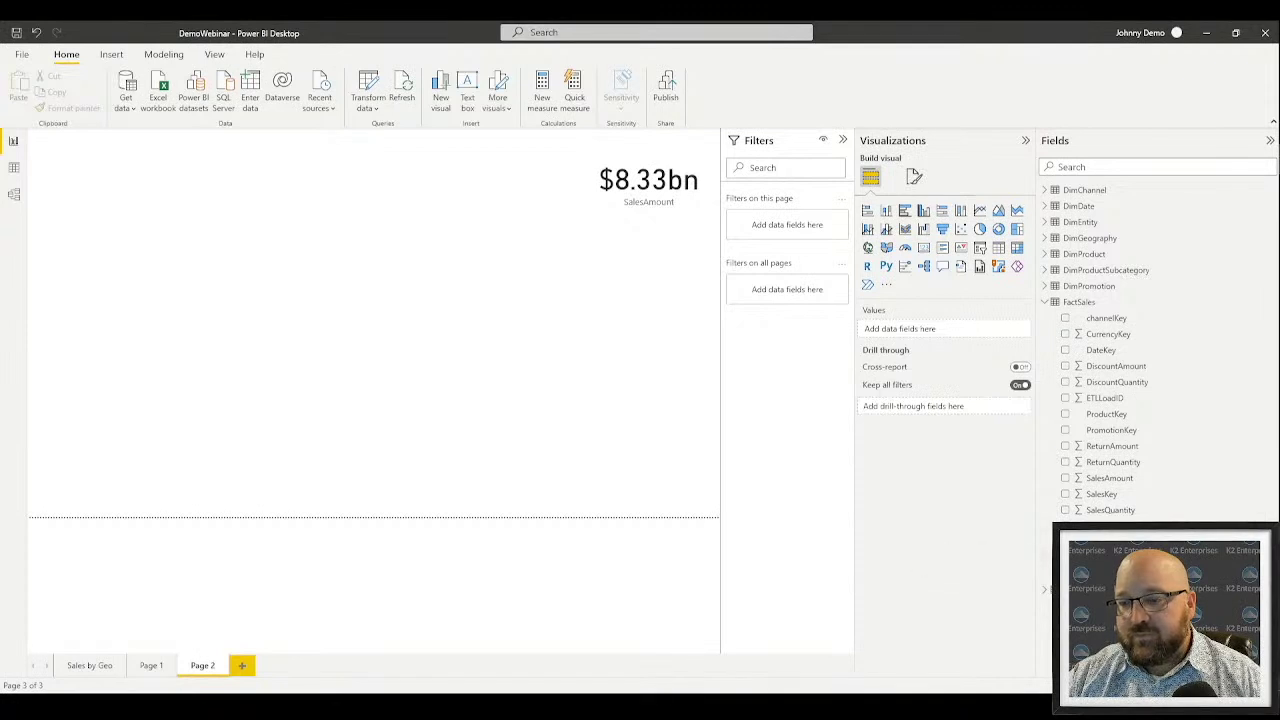
pyautogui.click(1065, 542)
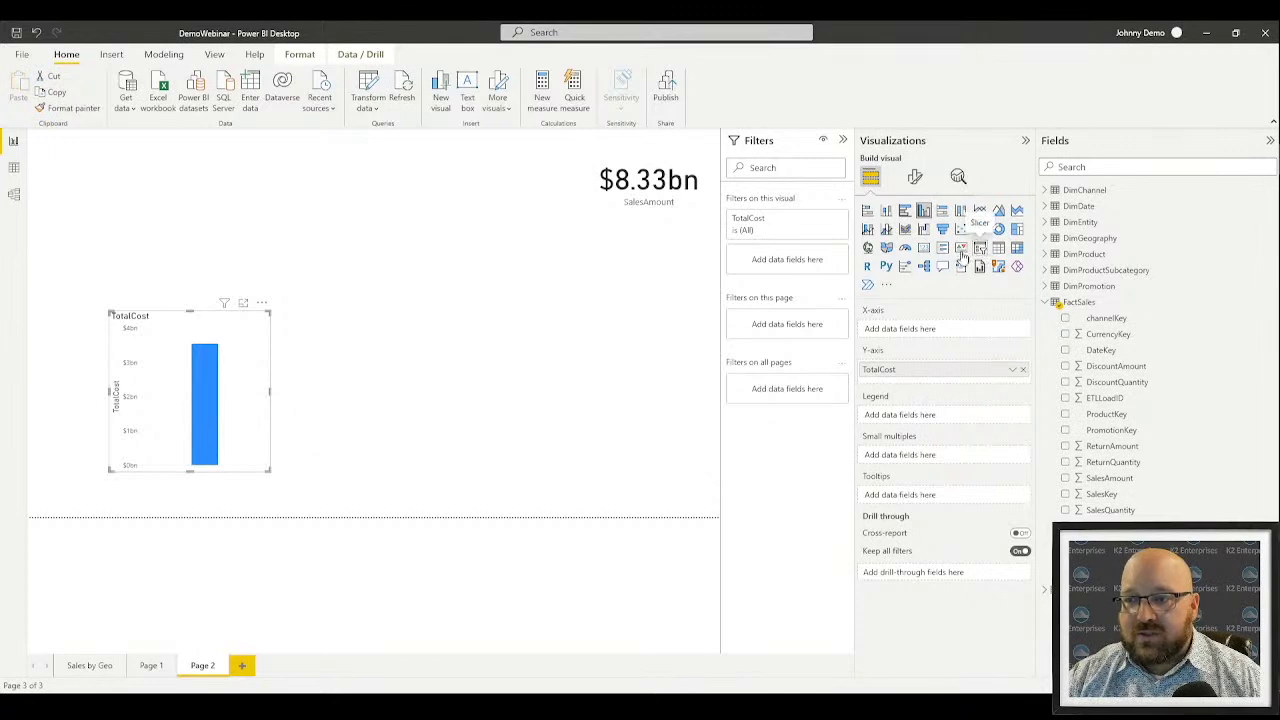
pyautogui.click(923, 247)
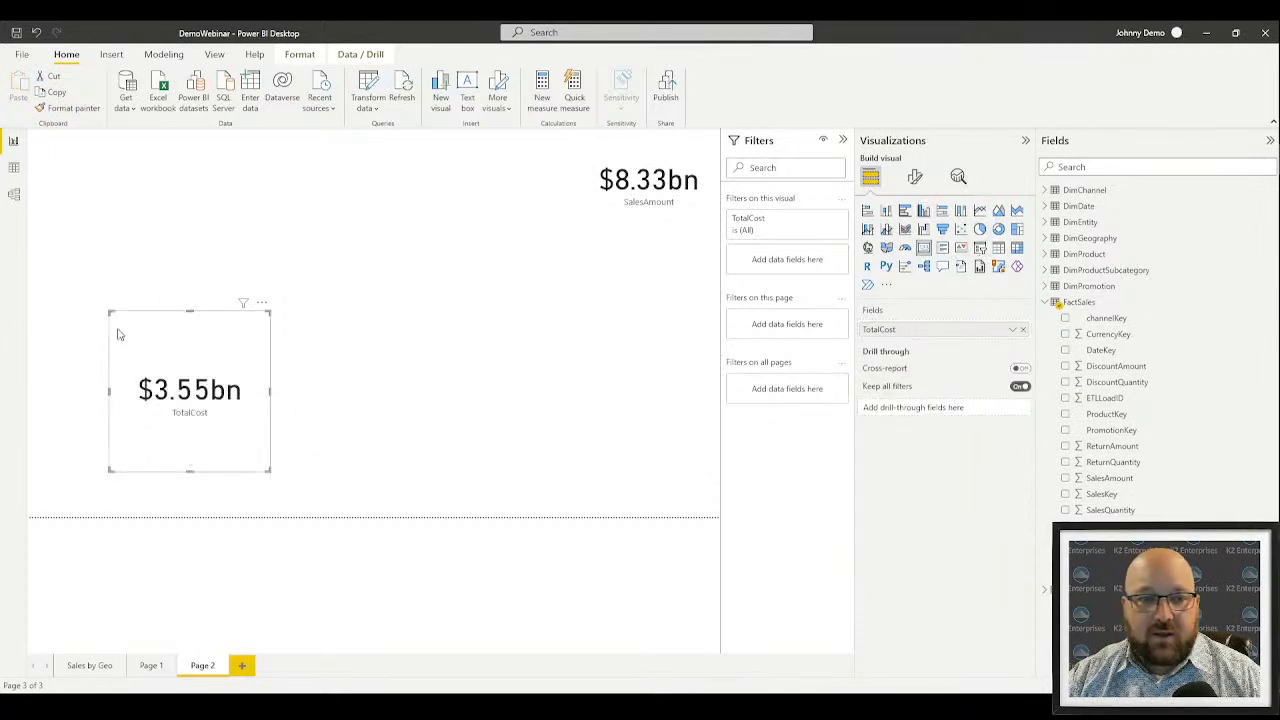
pyautogui.moveTo(112, 313); pyautogui.dragTo(651, 229)
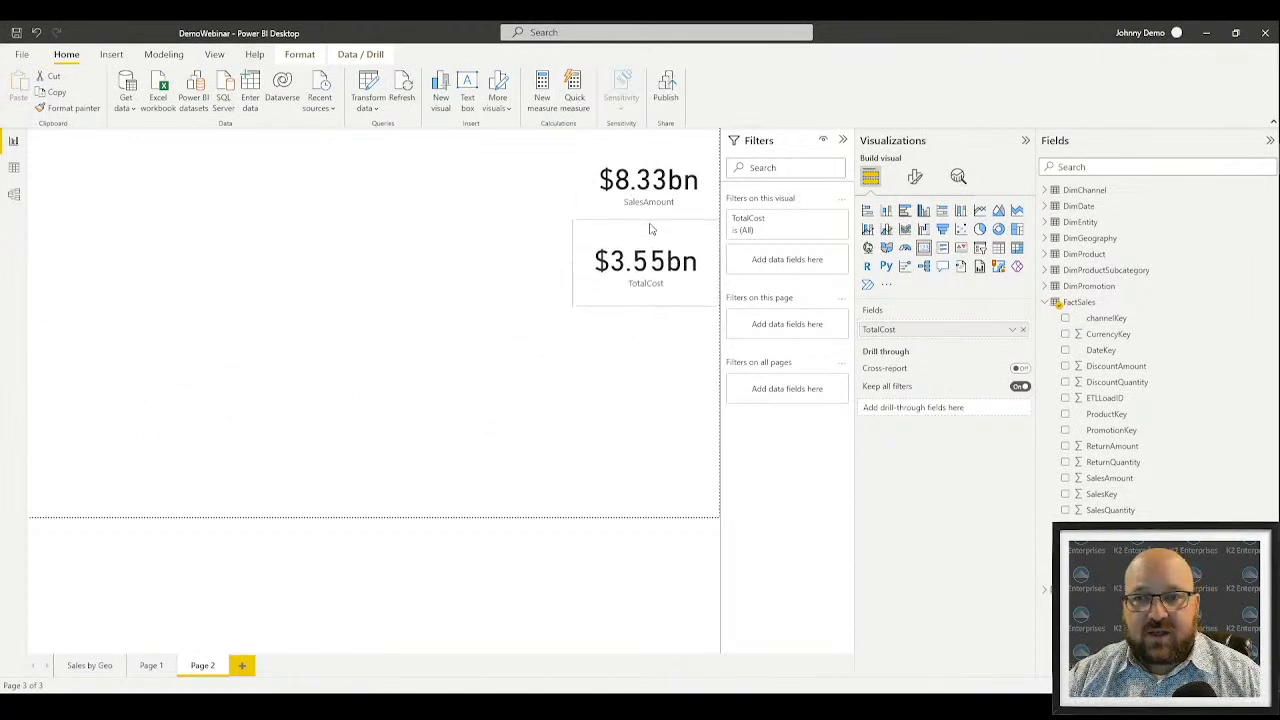
# Add a slicer of RegionCountryName from DimGeography and move it up into the page's upper-left area
pyautogui.click(648, 424)
pyautogui.click(1045, 302)
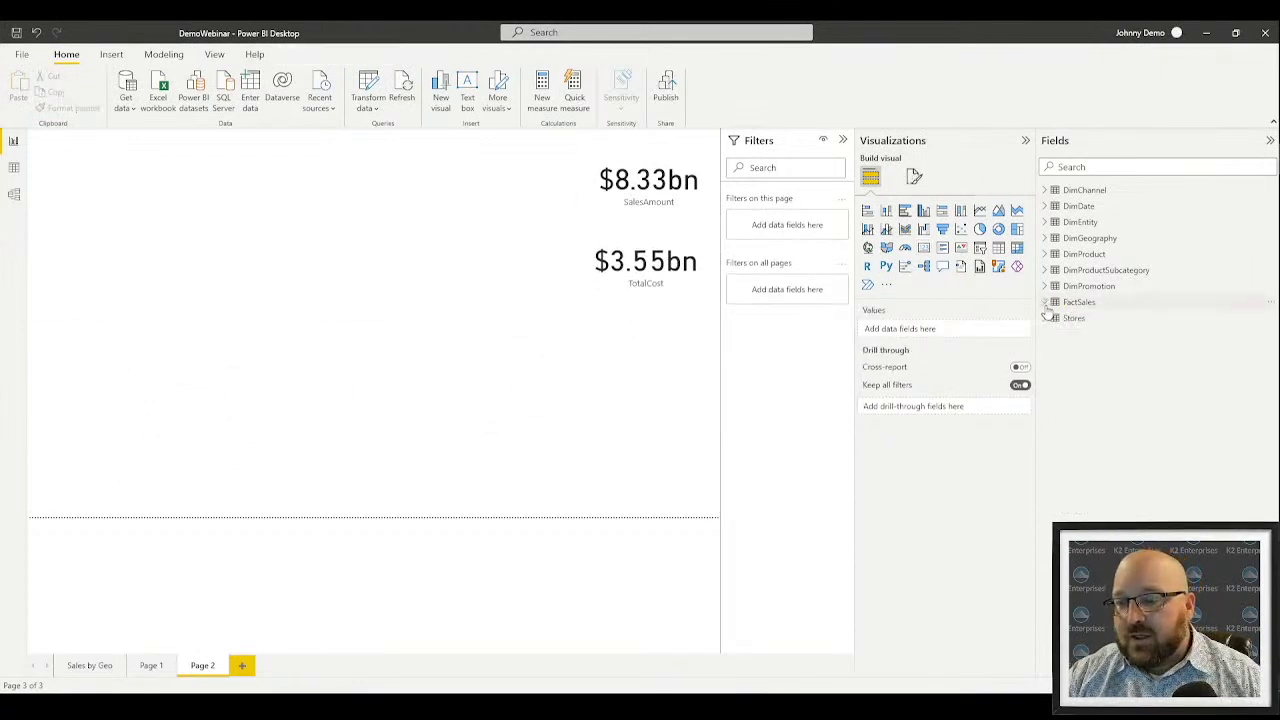
pyautogui.click(1052, 240)
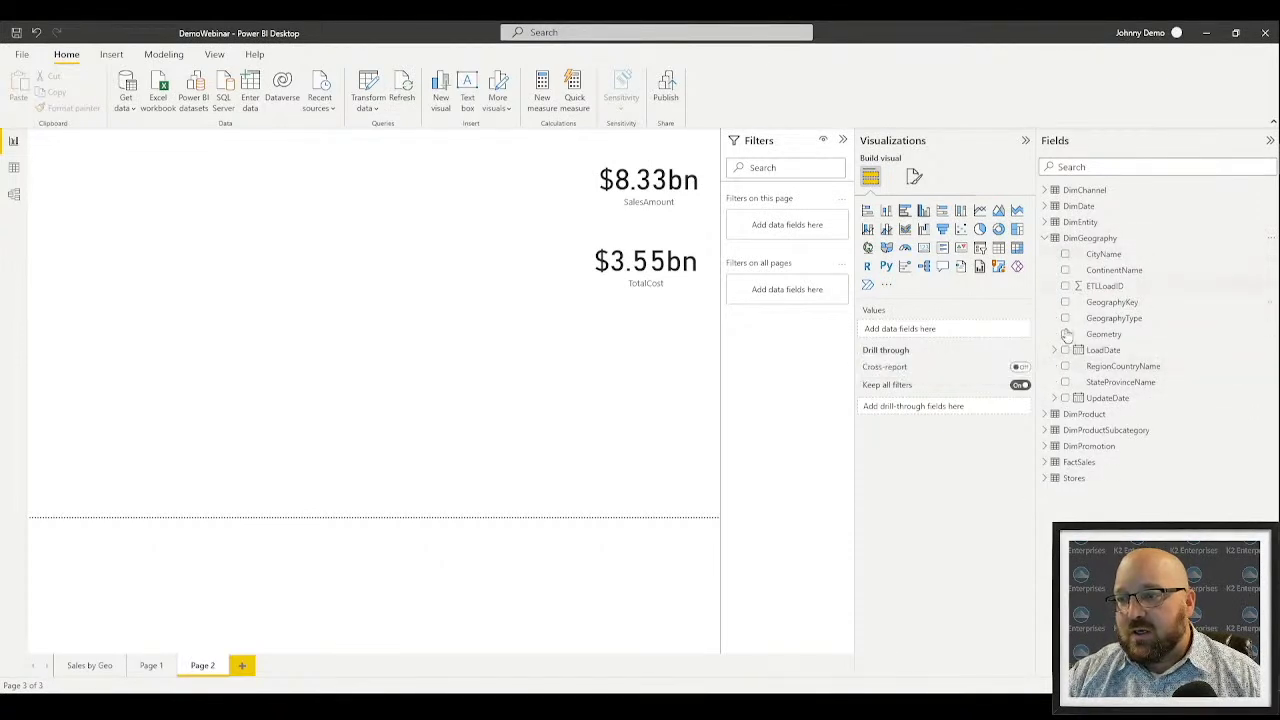
pyautogui.click(1066, 368)
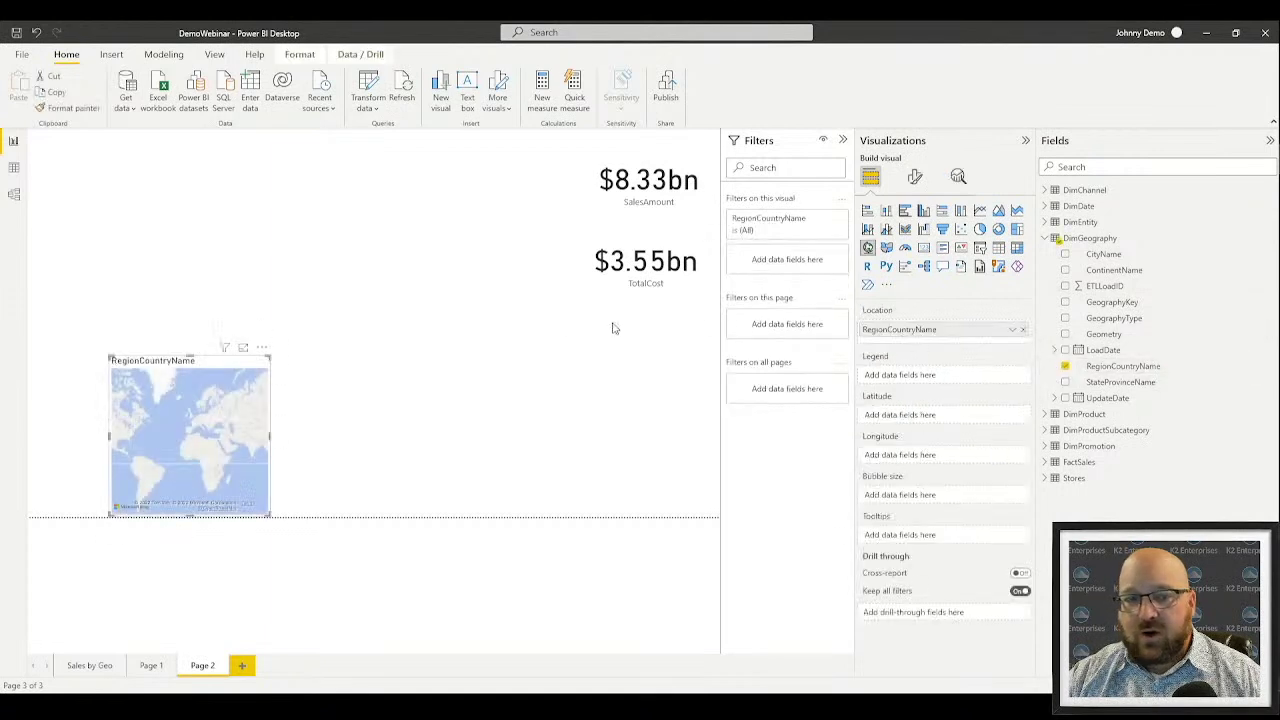
pyautogui.click(980, 248)
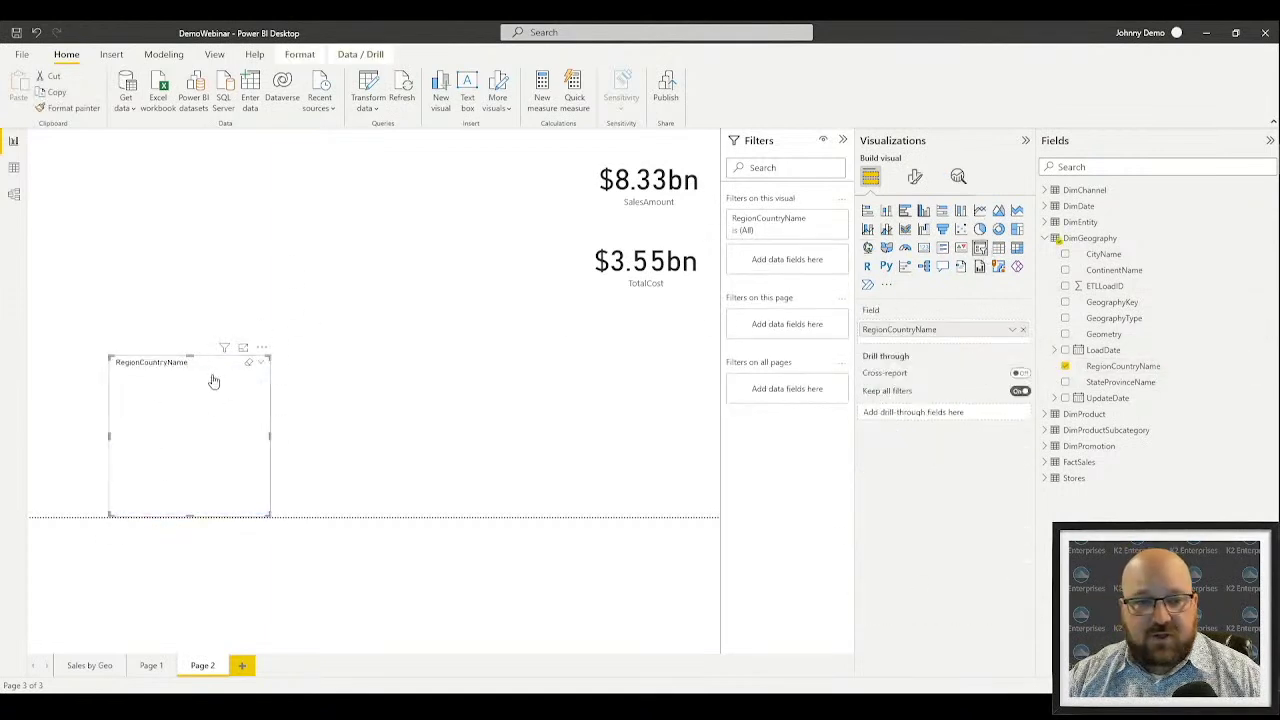
pyautogui.moveTo(203, 352); pyautogui.dragTo(275, 244)
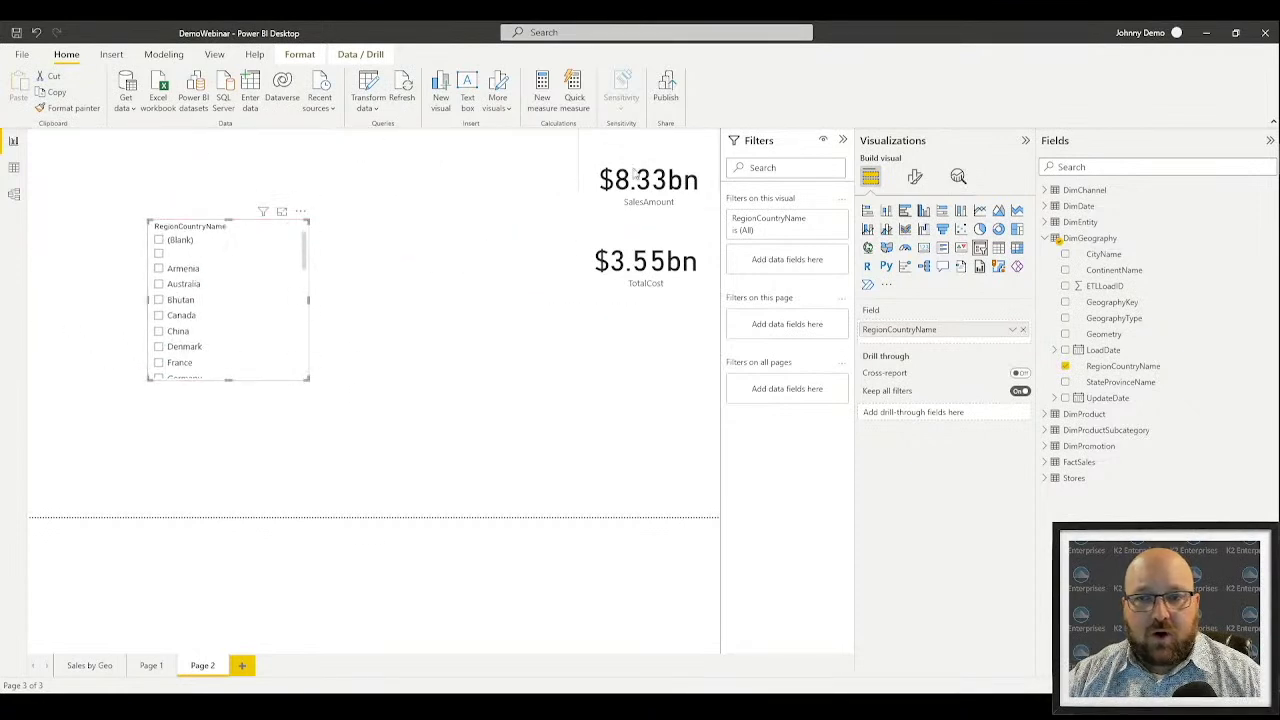
pyautogui.click(668, 374)
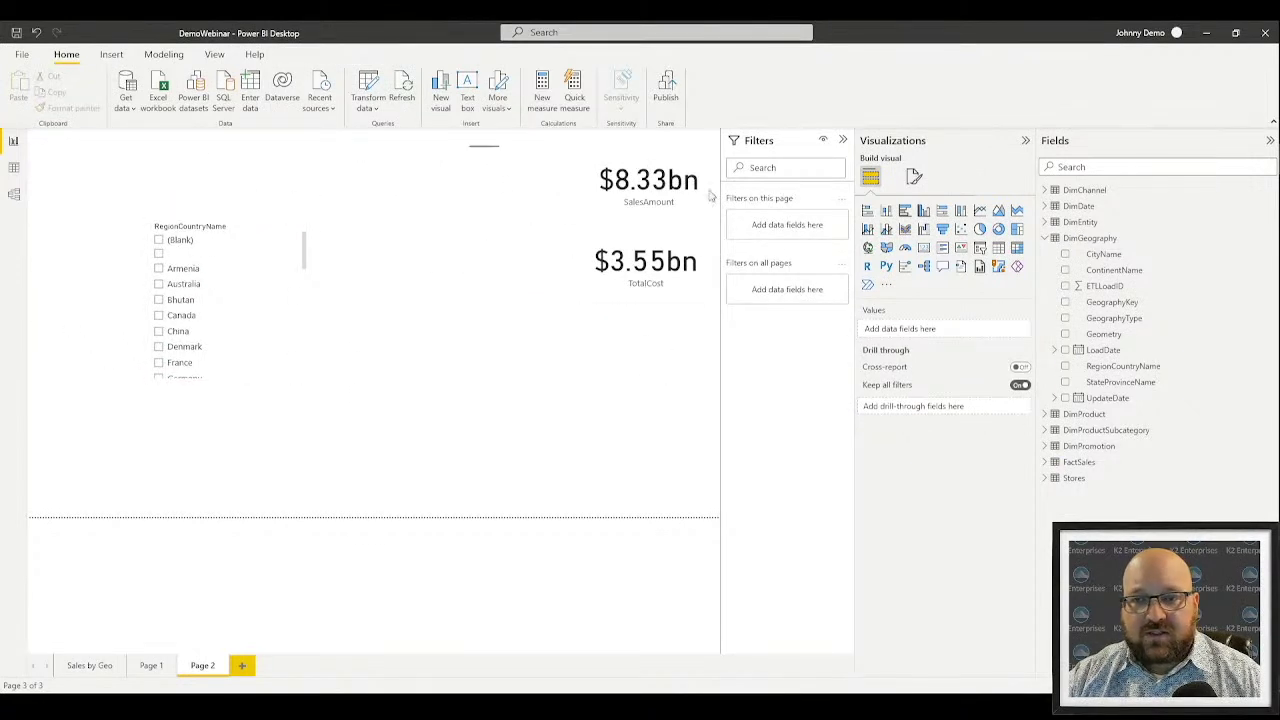
# Move the TotalCost and SalesAmount cards beside the RegionCountryName slicer, with SalesAmount above TotalCost
pyautogui.click(640, 295)
pyautogui.moveTo(605, 310); pyautogui.dragTo(397, 383)
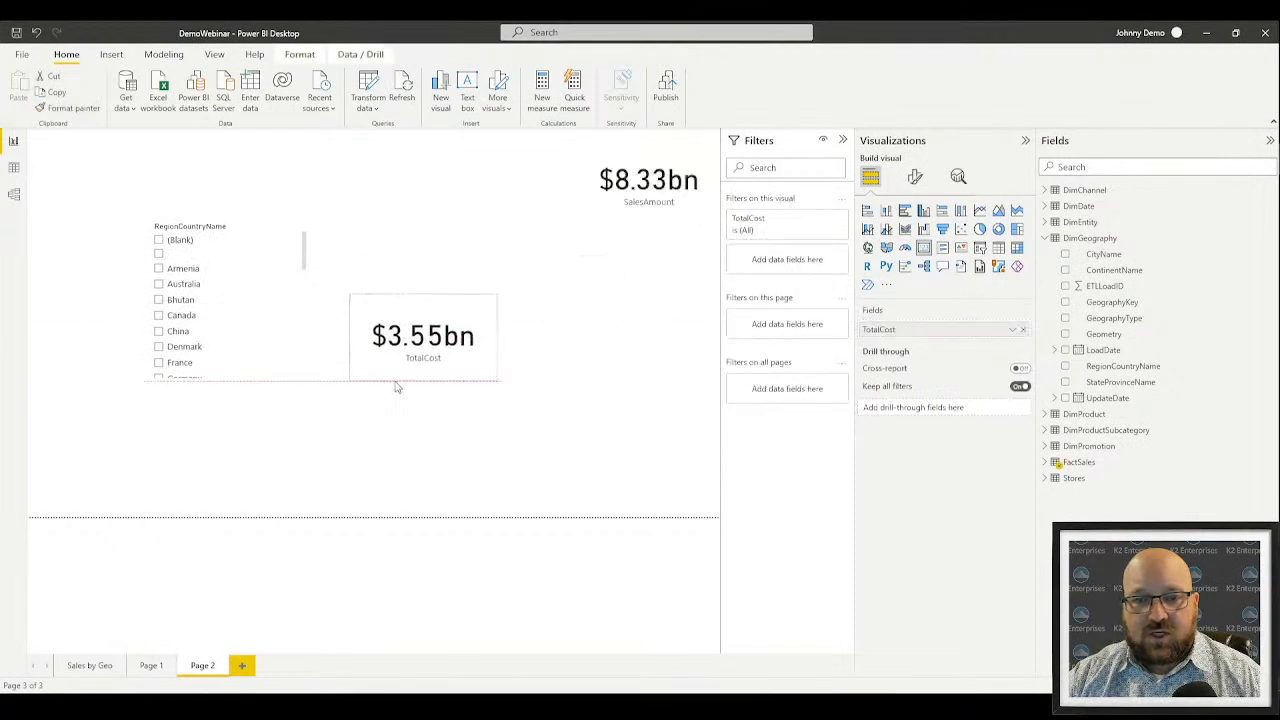
pyautogui.click(660, 196)
pyautogui.moveTo(636, 237)
pyautogui.mouseDown()
pyautogui.moveTo(511, 266)
pyautogui.moveTo(405, 268)
pyautogui.mouseUp()
pyautogui.click(659, 212)
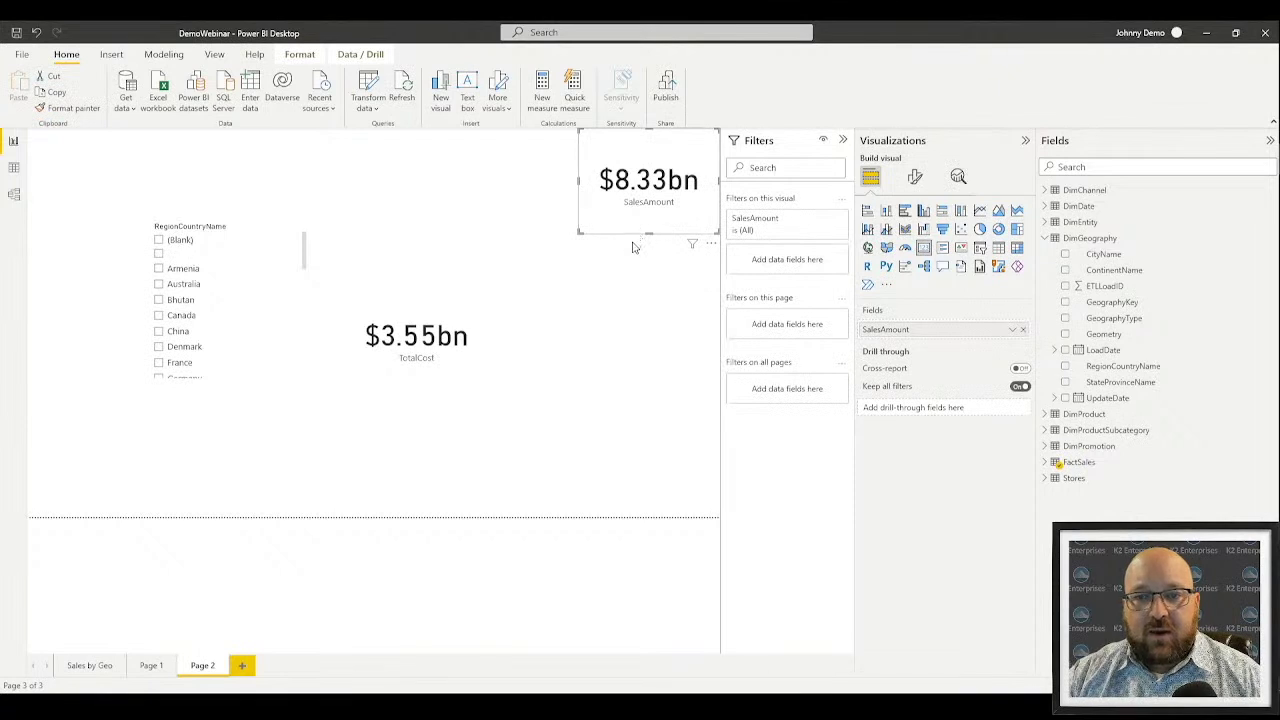
pyautogui.moveTo(636, 243)
pyautogui.mouseDown()
pyautogui.moveTo(531, 243)
pyautogui.moveTo(458, 268)
pyautogui.mouseUp()
pyautogui.click(654, 221)
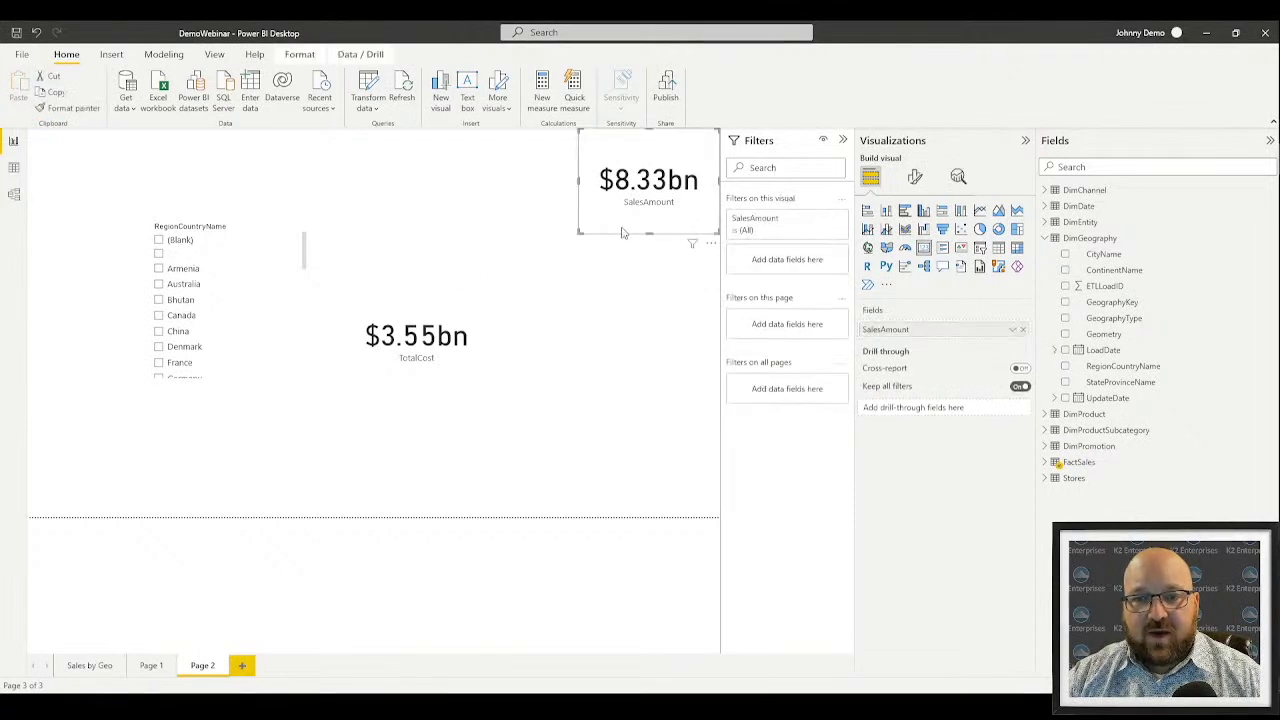
pyautogui.moveTo(595, 195); pyautogui.dragTo(370, 257)
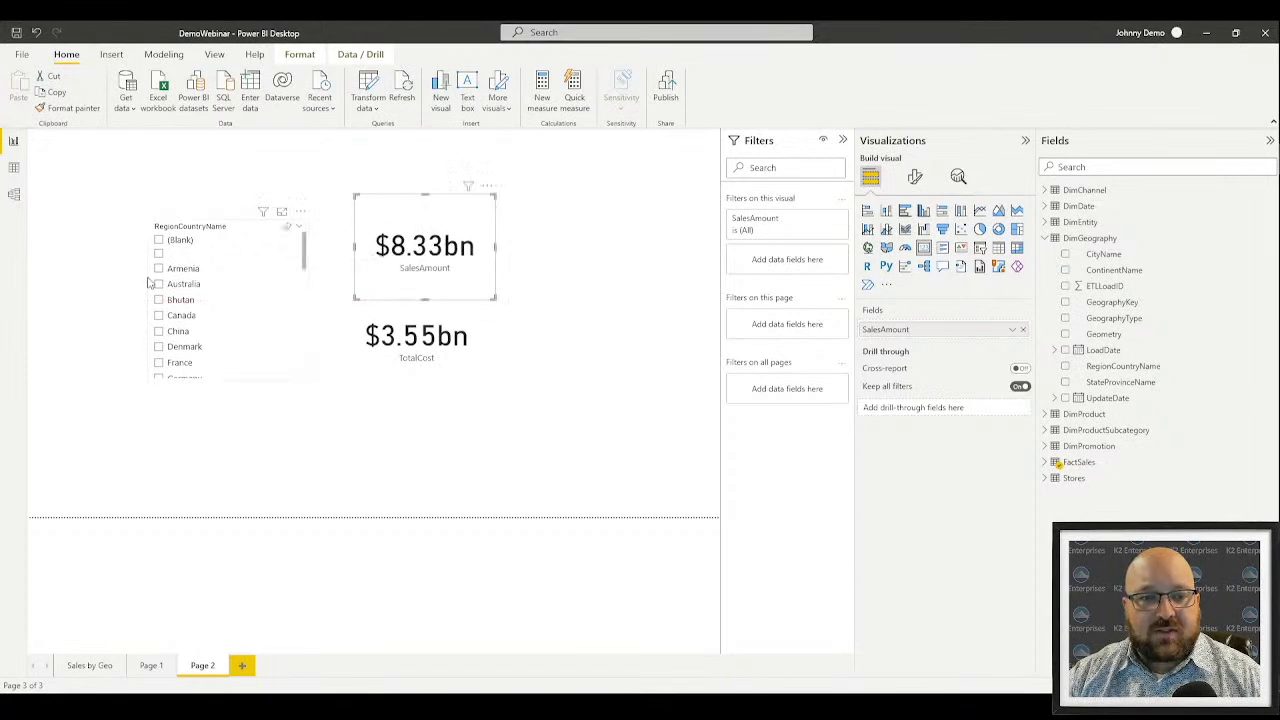
# Filter the cards with the RegionCountryName slicer by Bhutan and switch the selection to China
pyautogui.click(157, 302)
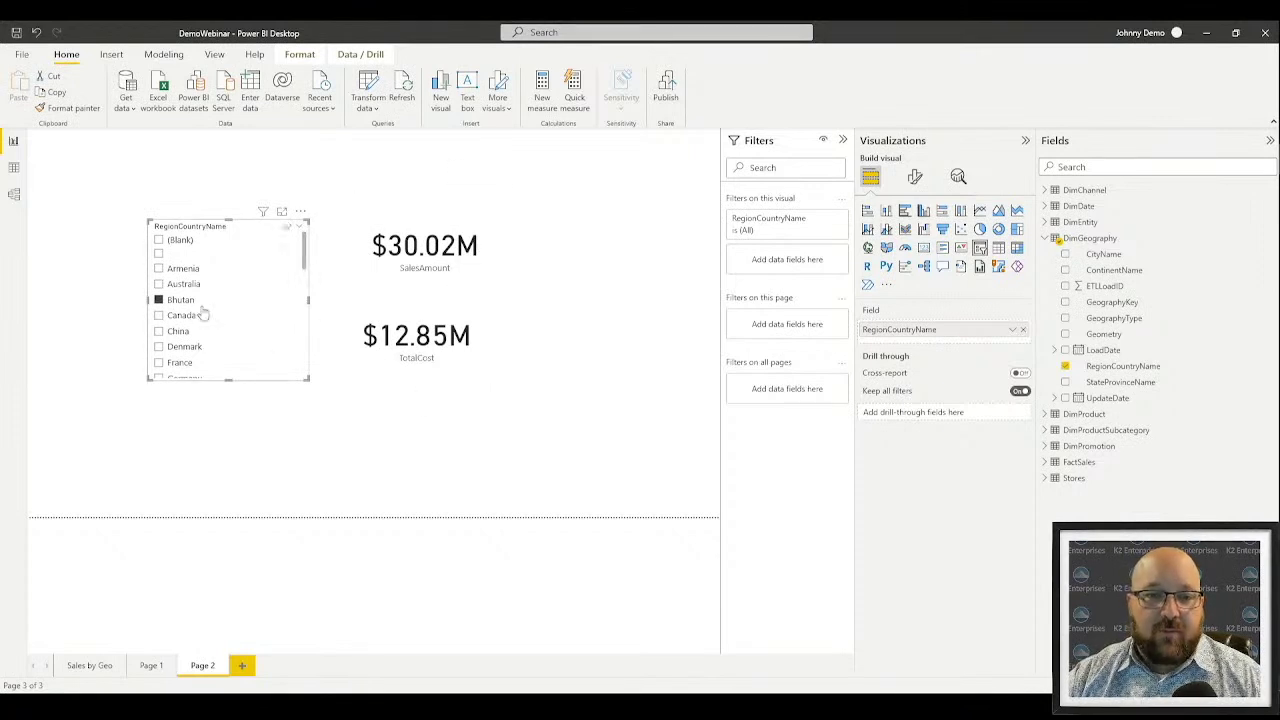
pyautogui.click(158, 333)
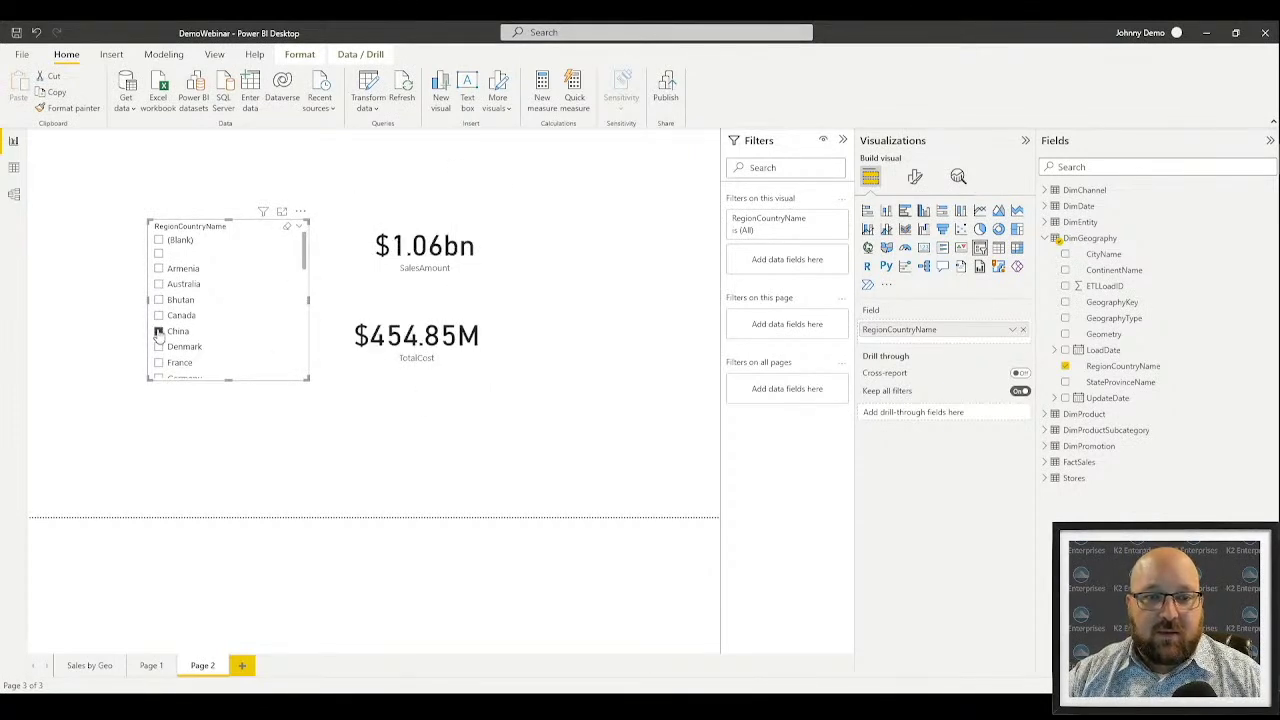
# Examine the SalesAmount card's formatting options, including its callout value, title and size properties
pyautogui.click(440, 250)
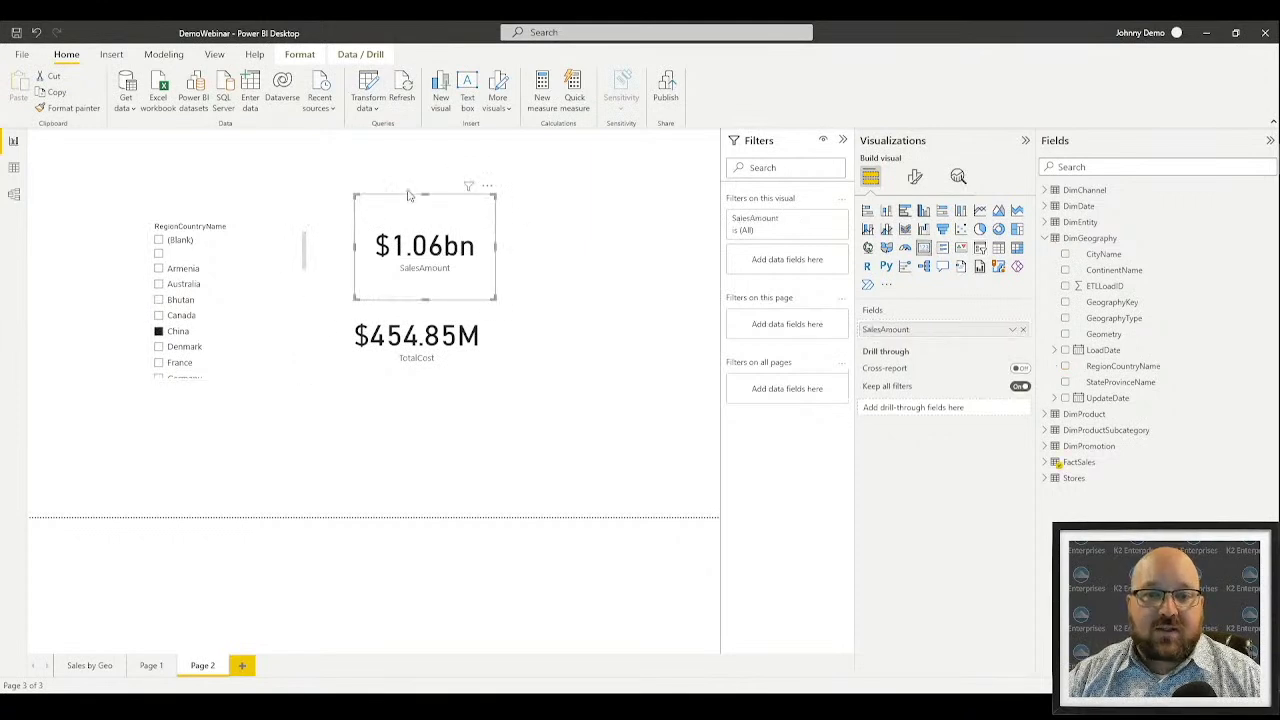
pyautogui.click(913, 177)
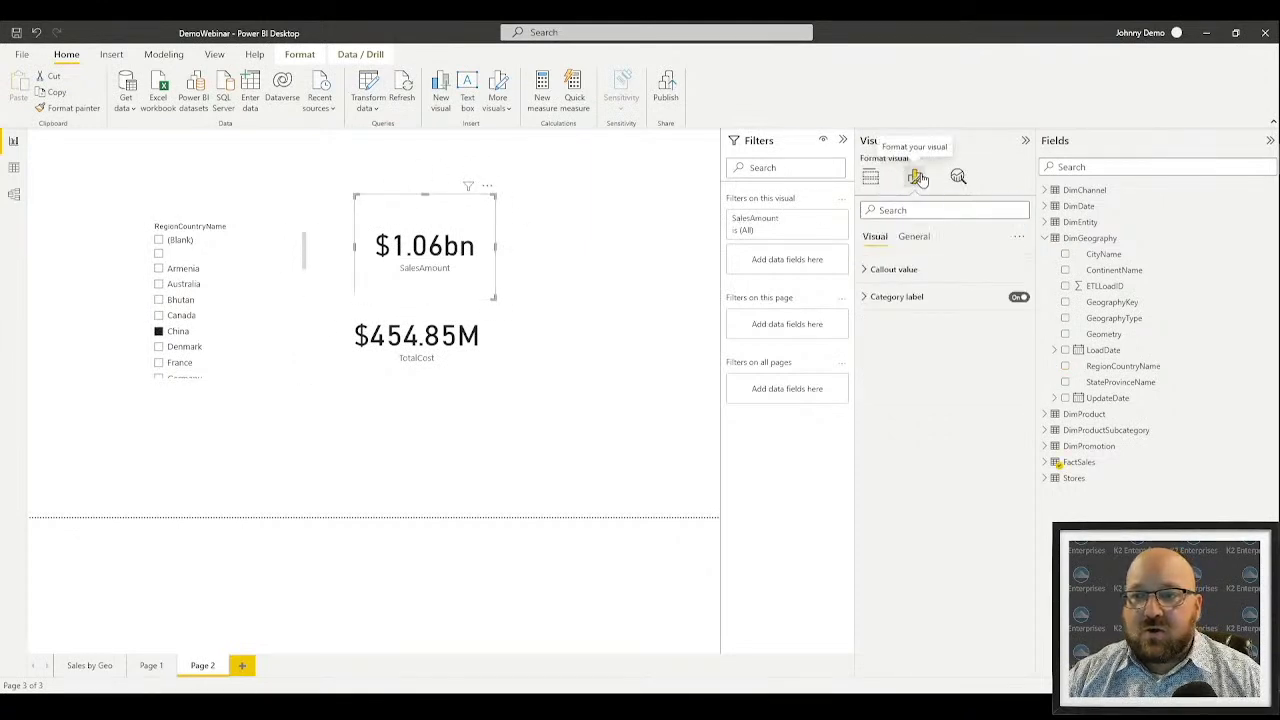
pyautogui.click(868, 269)
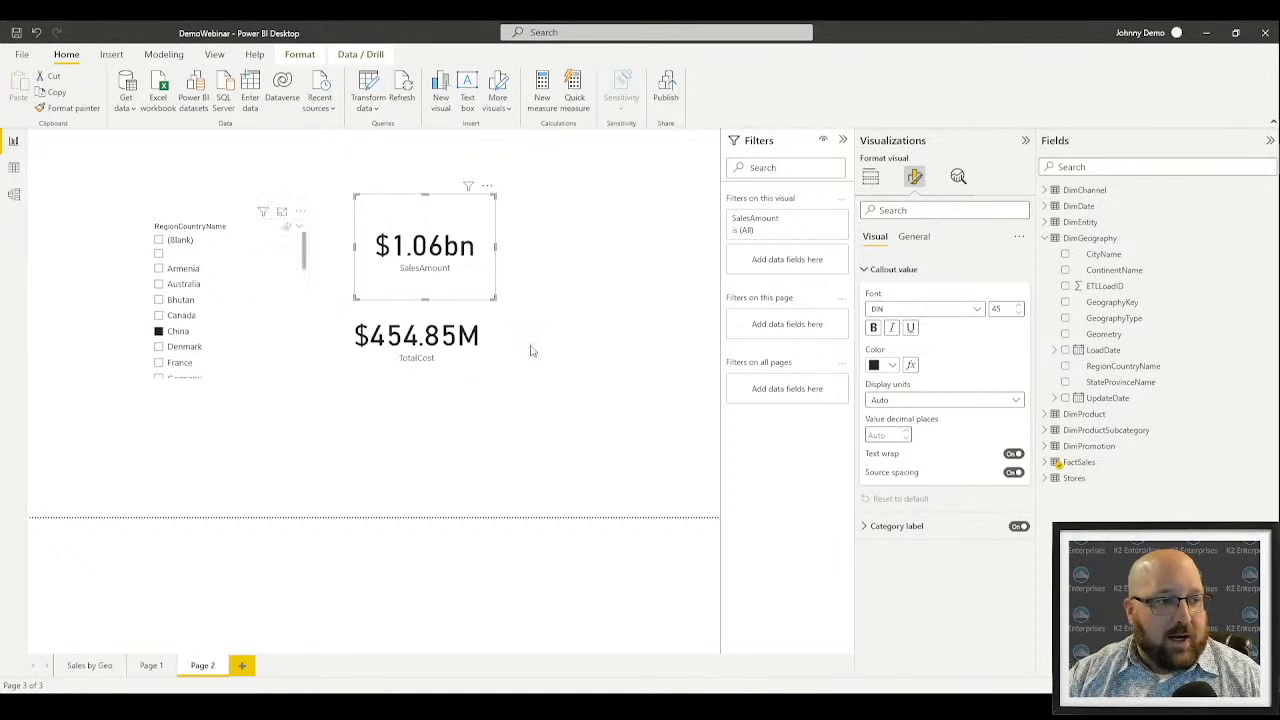
pyautogui.click(913, 238)
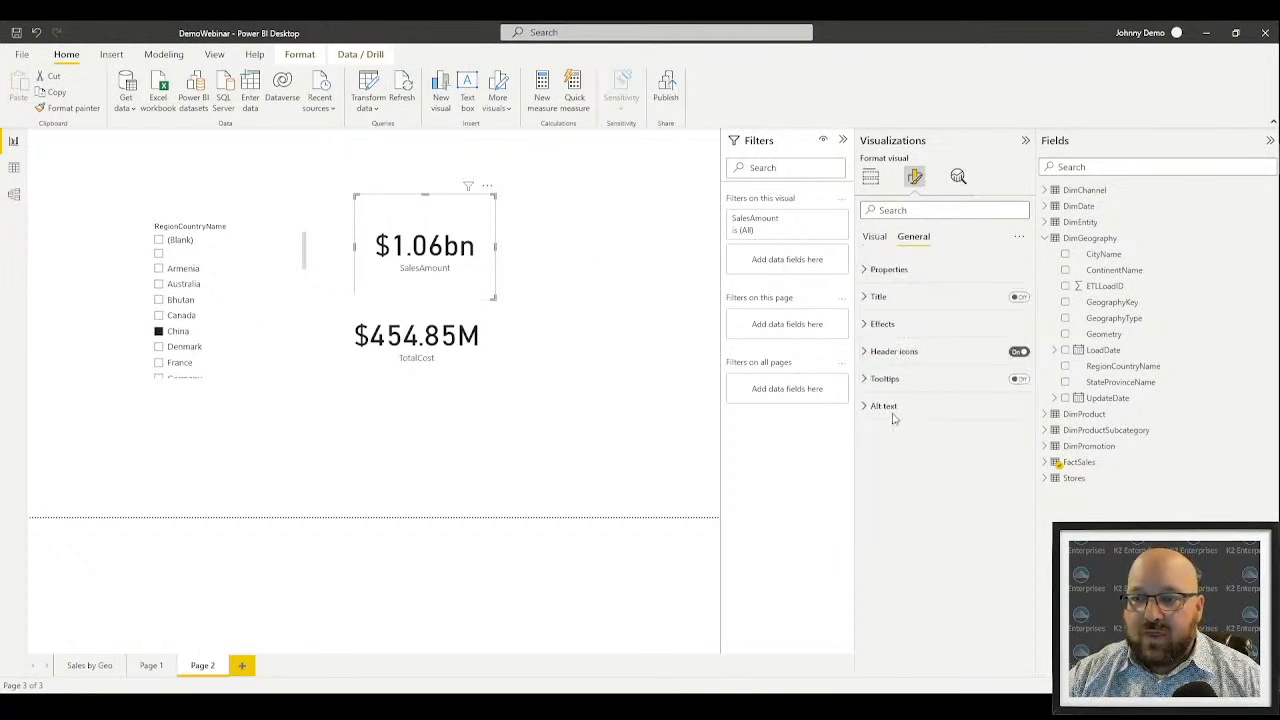
pyautogui.click(875, 298)
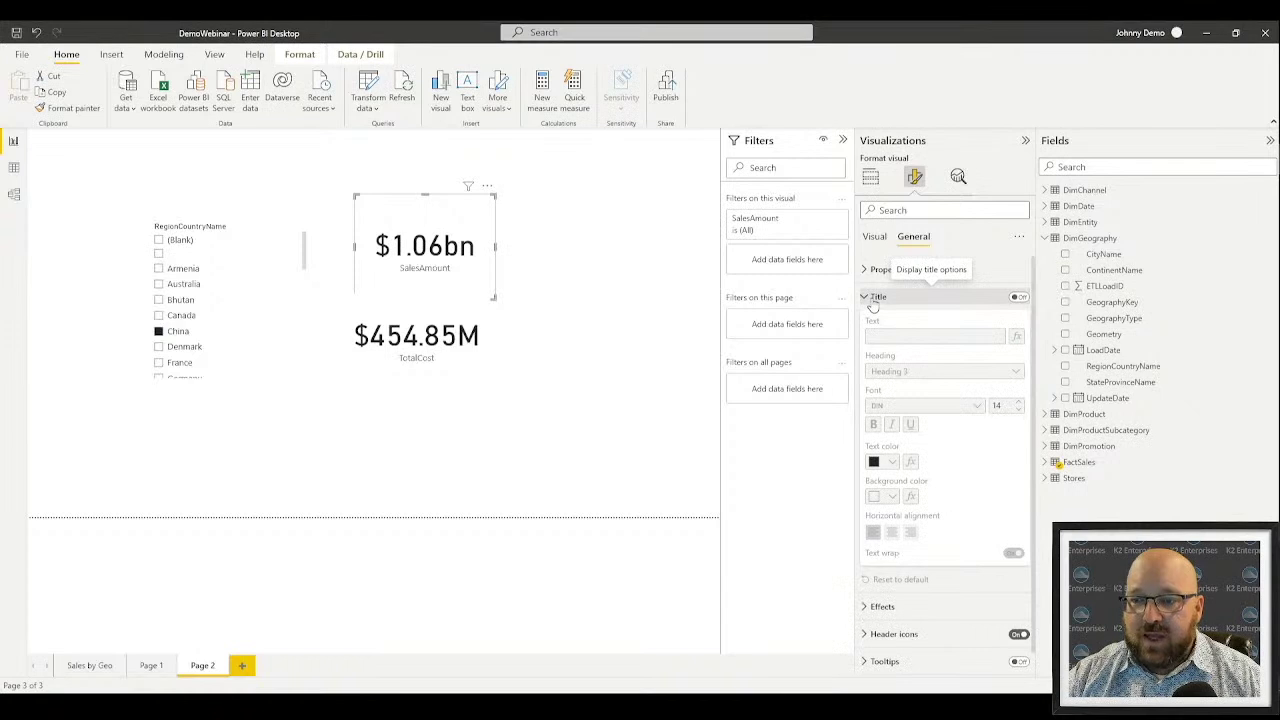
pyautogui.click(873, 298)
pyautogui.click(870, 270)
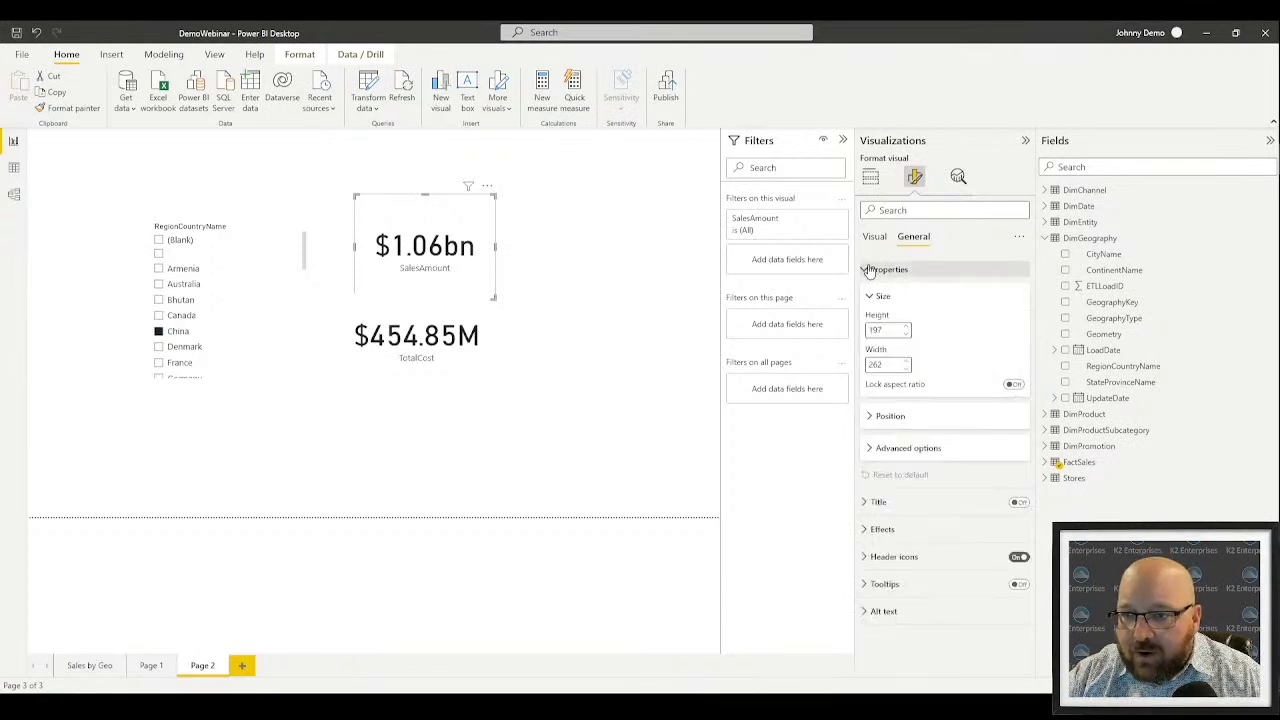
pyautogui.click(875, 236)
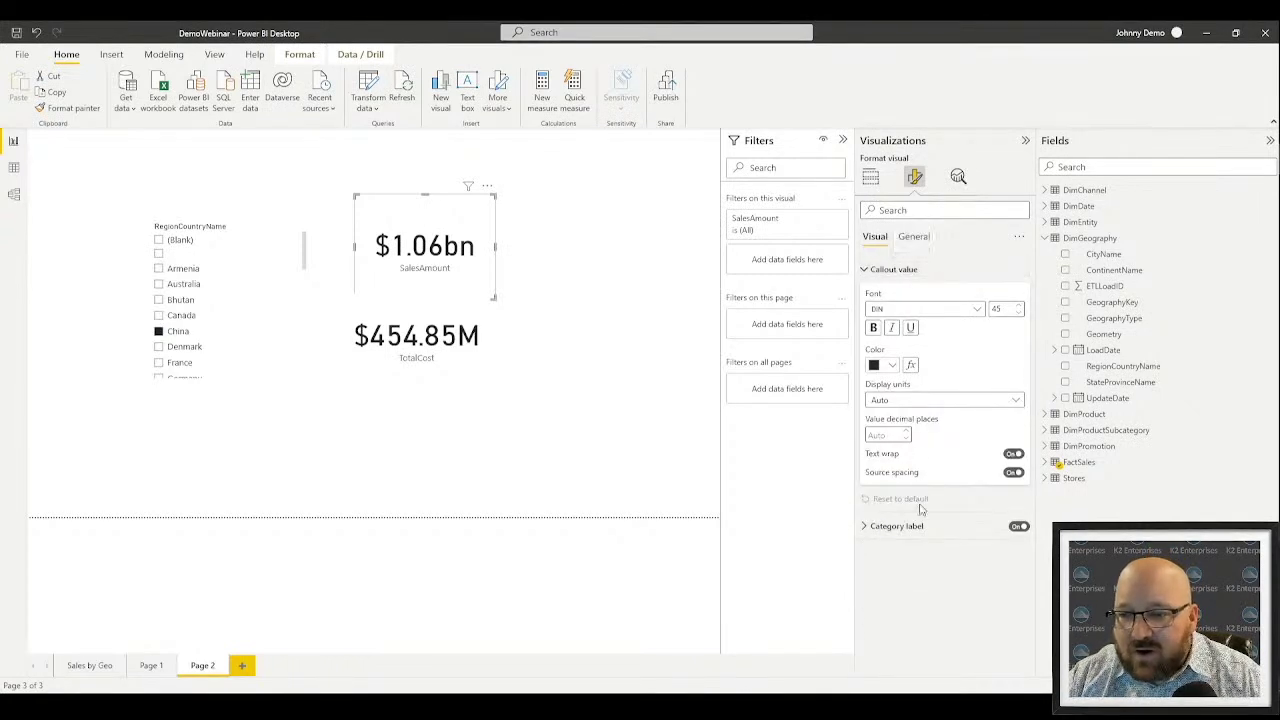
# Set the SalesAmount card's callout display units to Millions and widen the card to fit the full value
pyautogui.click(928, 403)
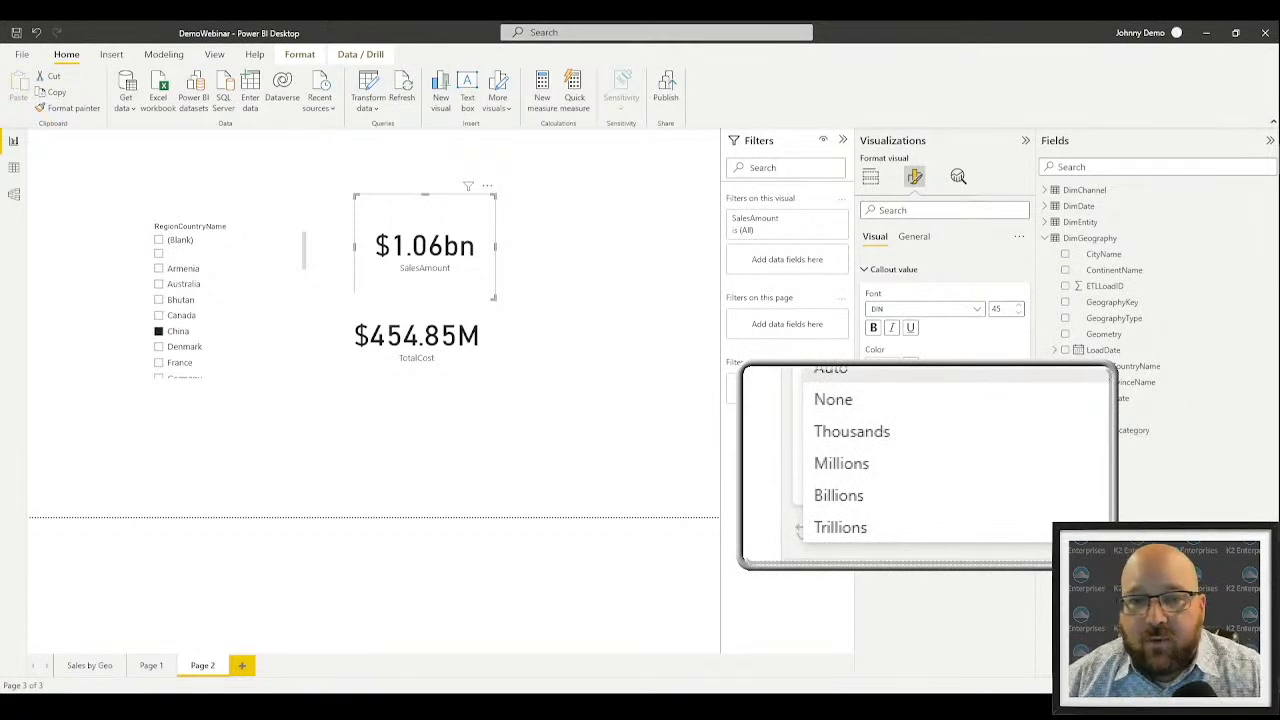
pyautogui.click(885, 464)
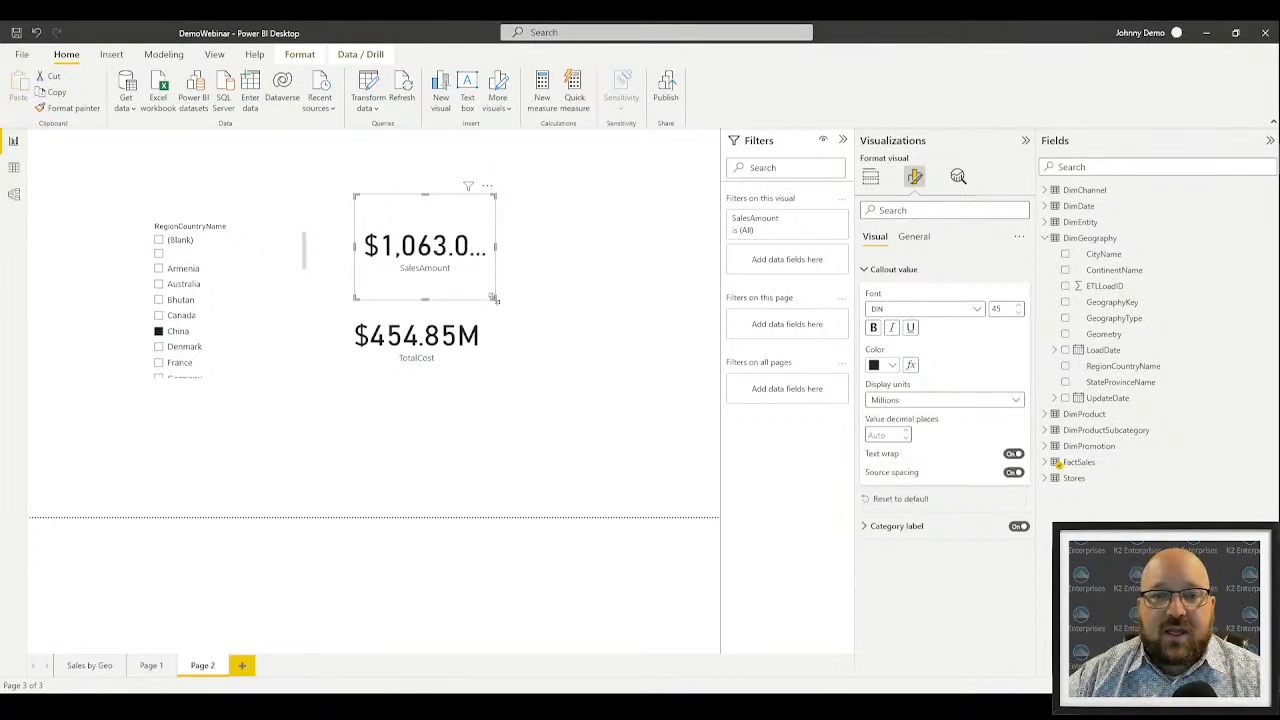
pyautogui.moveTo(493, 298); pyautogui.dragTo(550, 300)
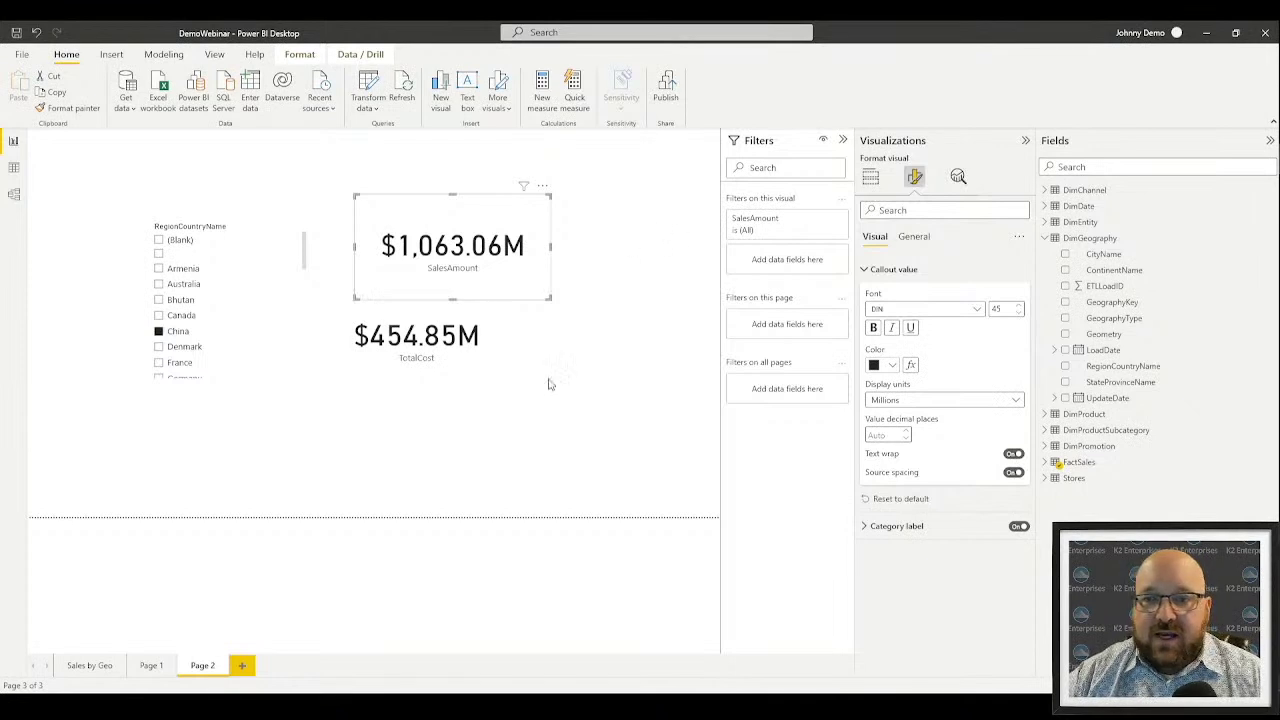
pyautogui.click(417, 187)
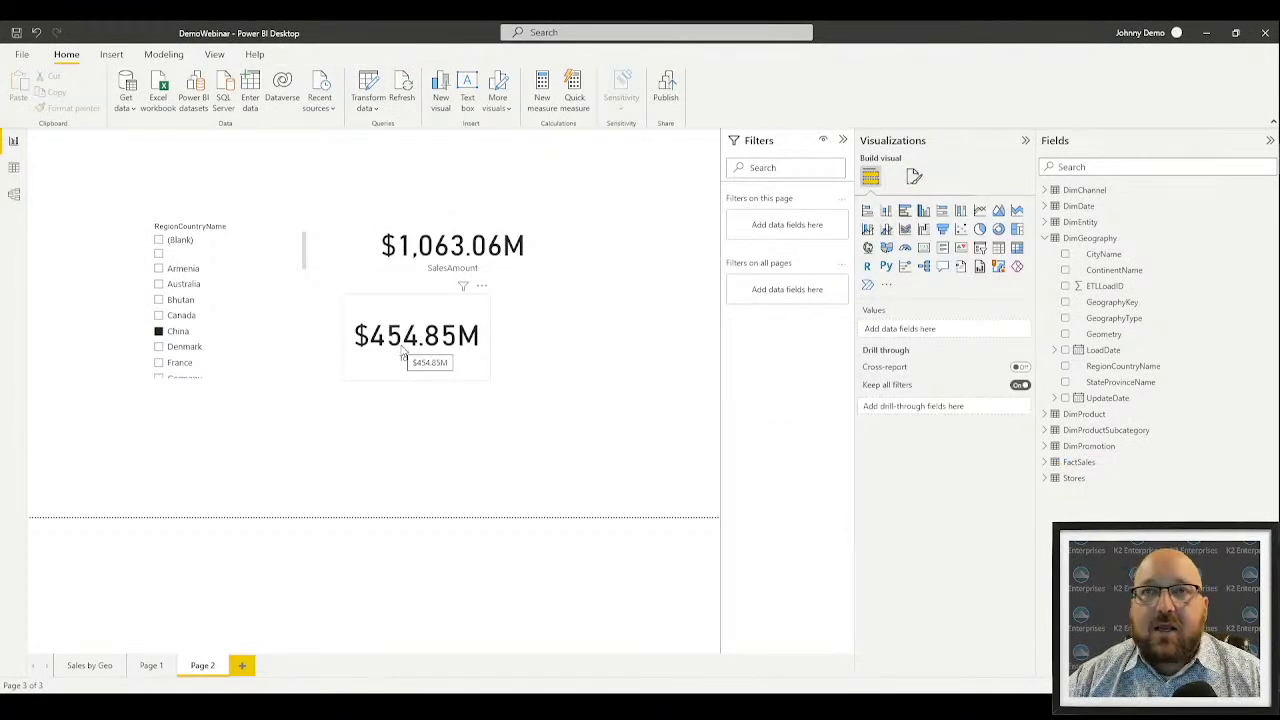
# Show the table data and add a calculated column named RoundedTotalCost to the FactSales table
pyautogui.click(14, 168)
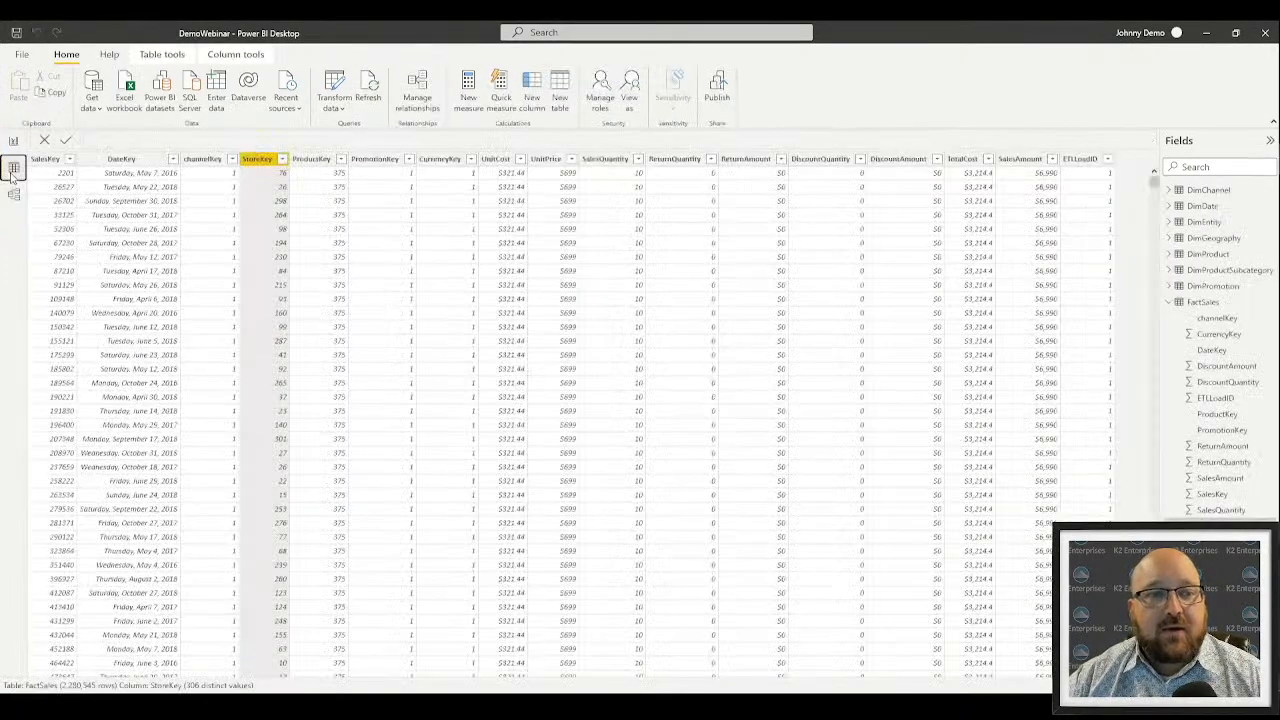
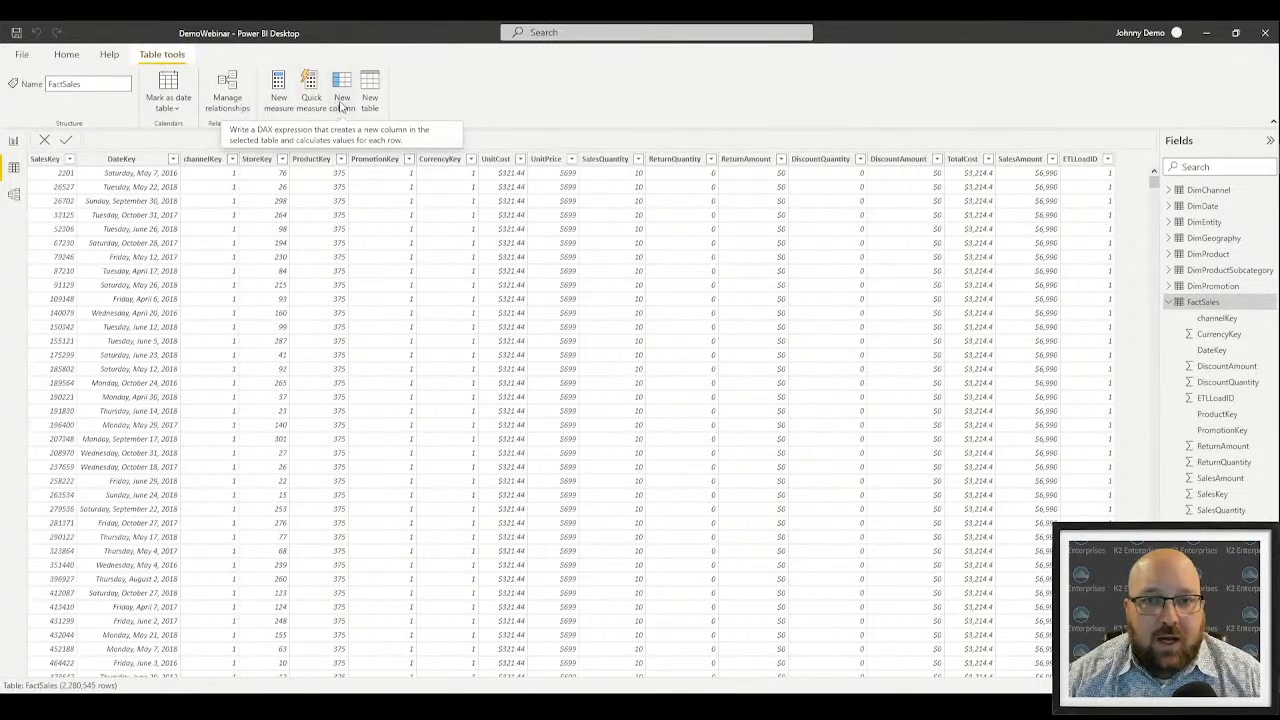
pyautogui.rightClick(1206, 309)
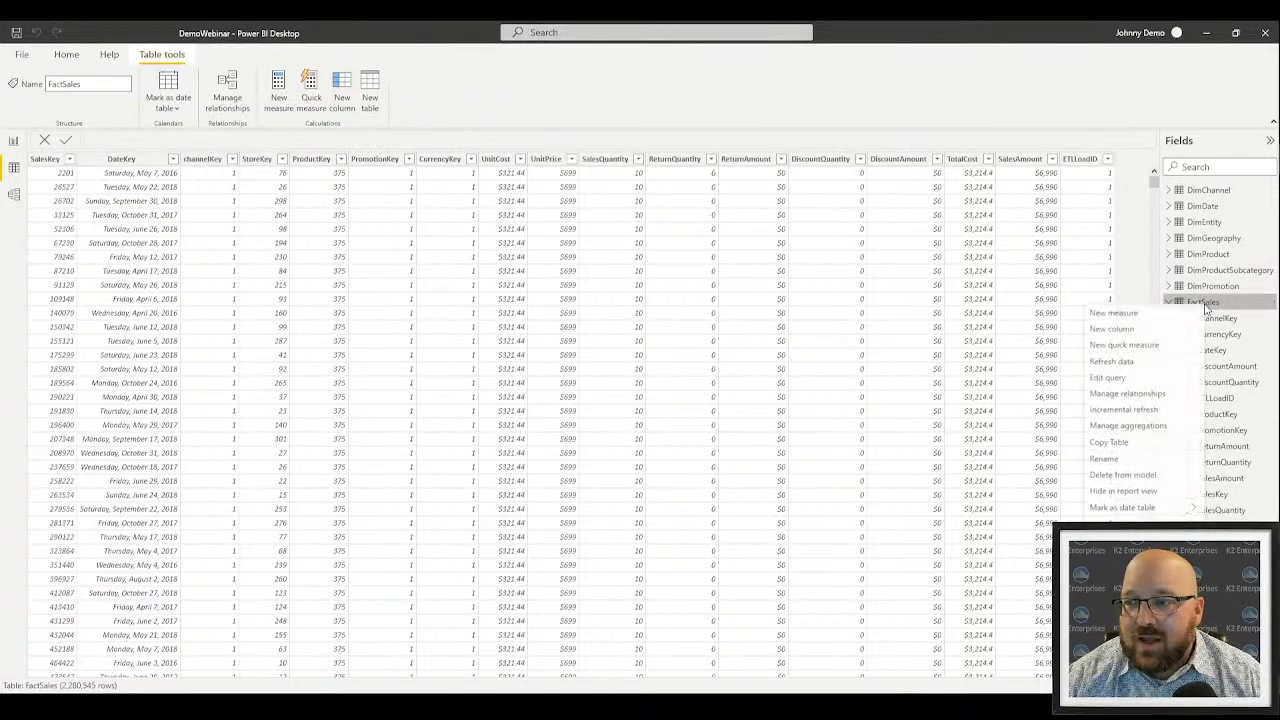
pyautogui.click(1155, 340)
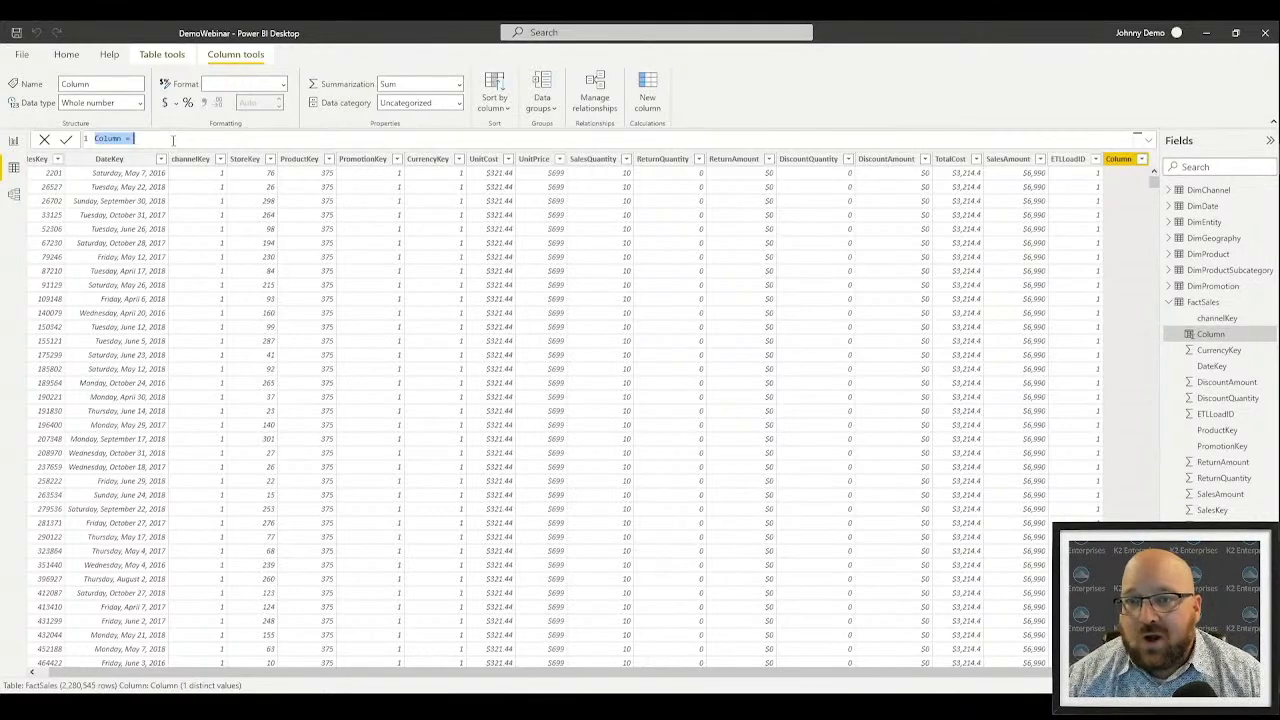
pyautogui.press('Home')
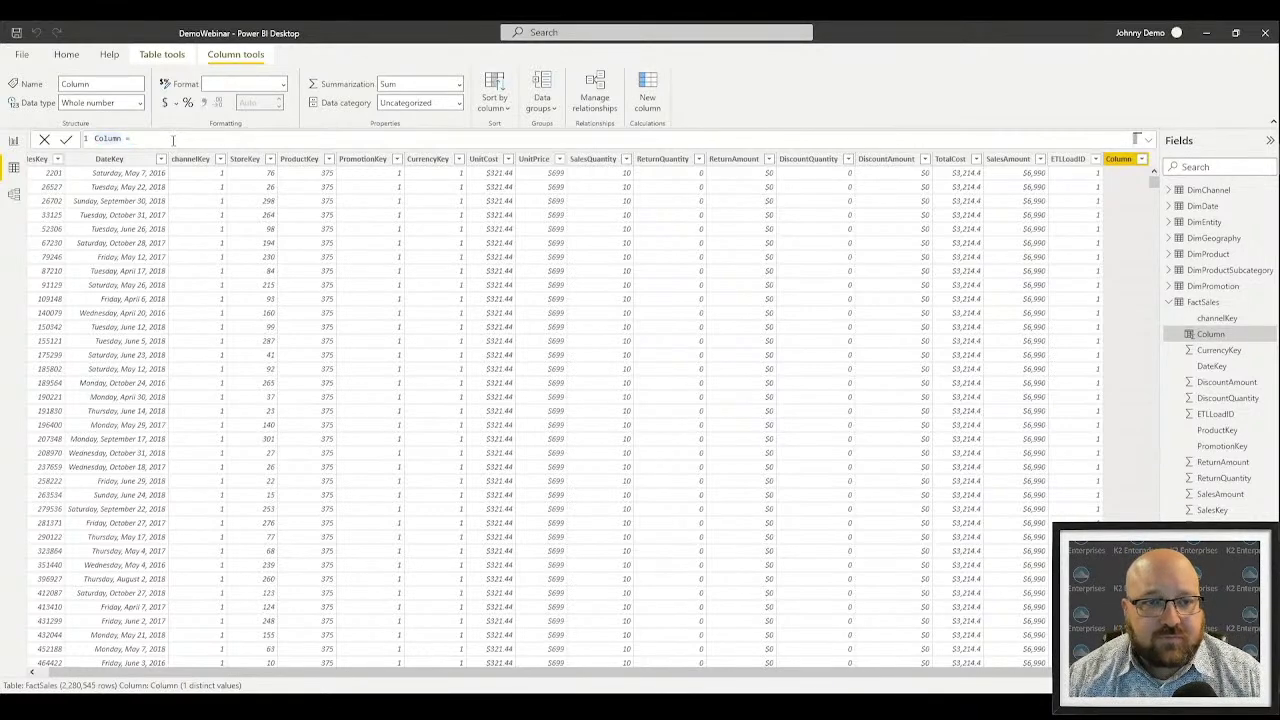
pyautogui.hotkey('ctrl', 'Delete')
pyautogui.write('Rounded')
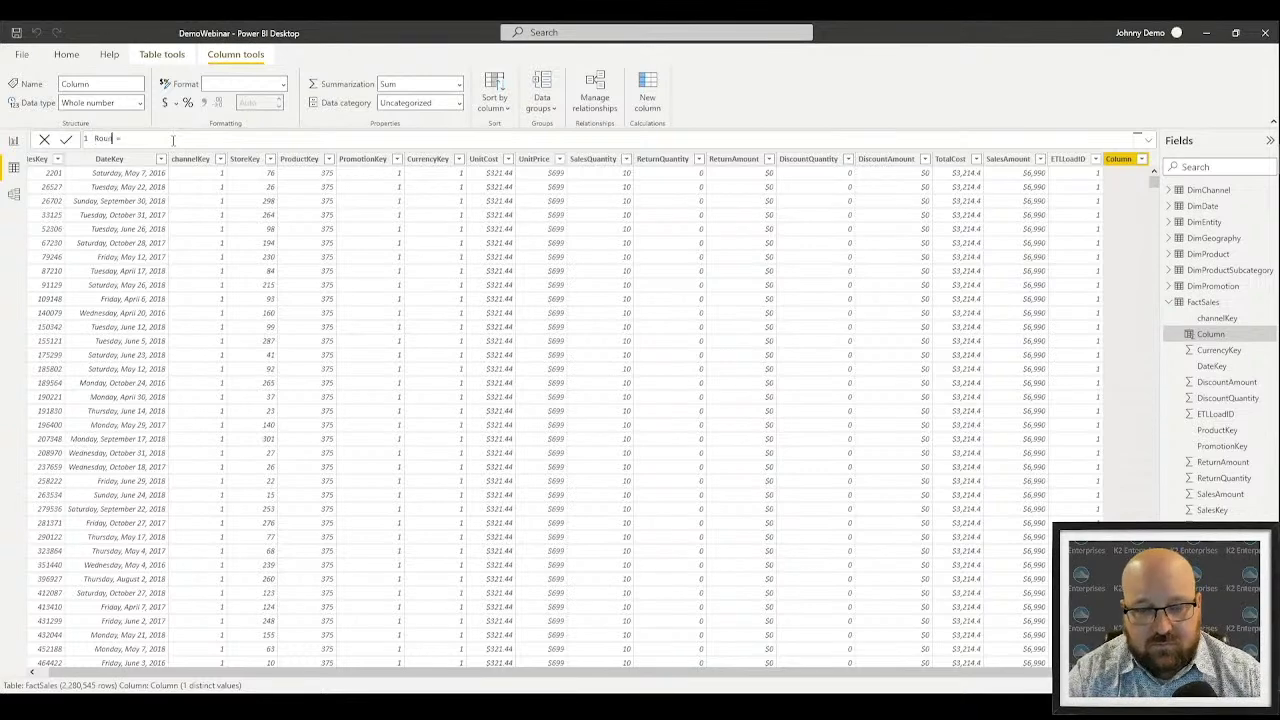
pyautogui.write('TotalCost')
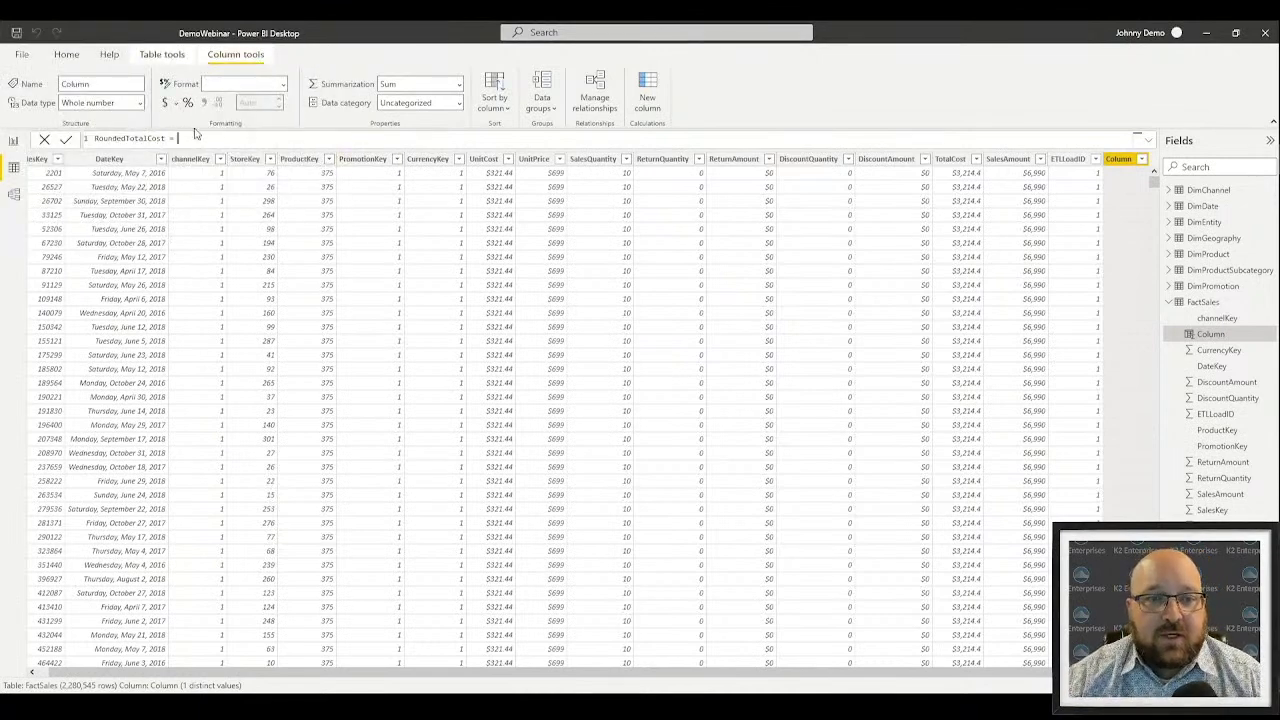
# Start the RoundedTotalCost column's formula with a reference to the FactSales table
pyautogui.write('[')
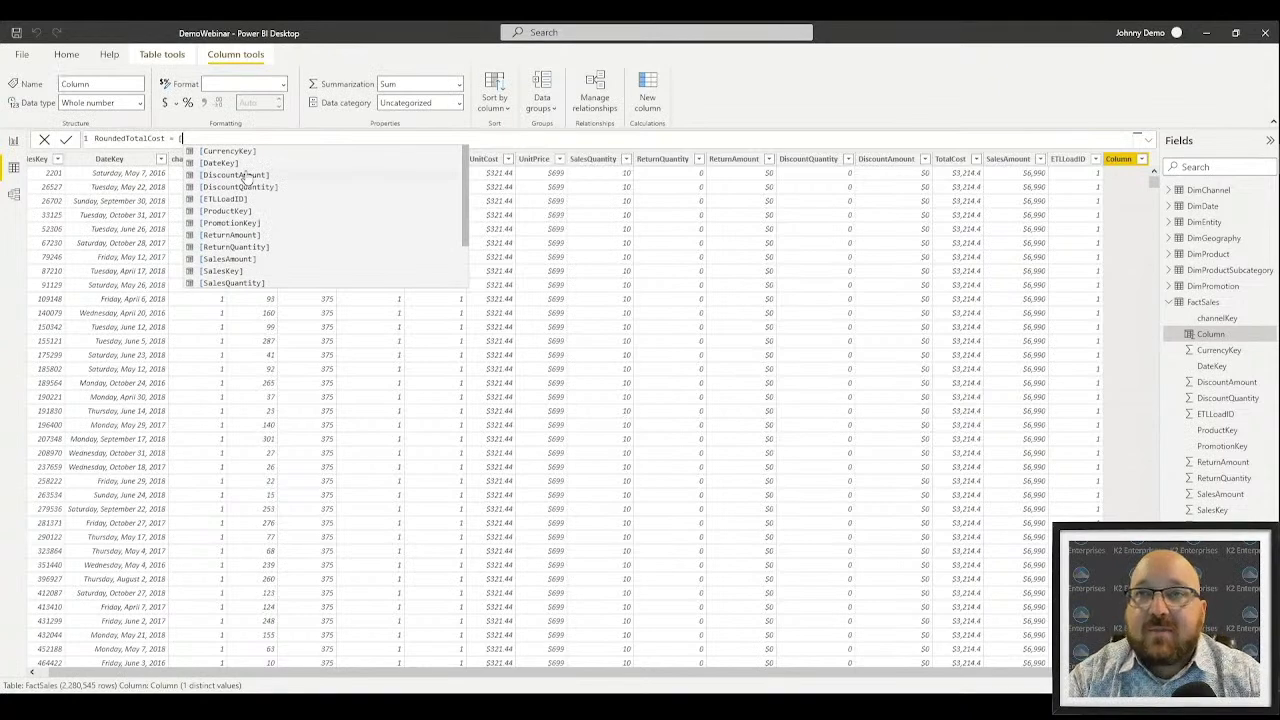
pyautogui.press('BackSpace')
pyautogui.write('Fa')
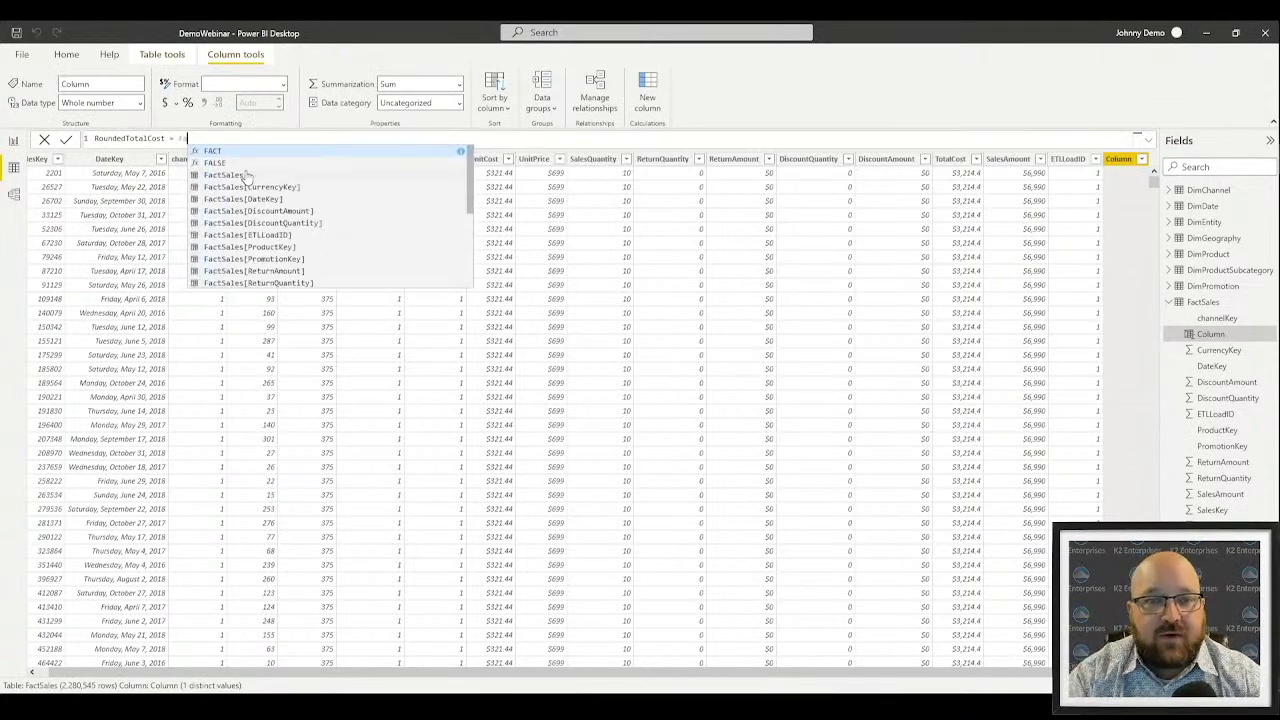
pyautogui.write('ct')
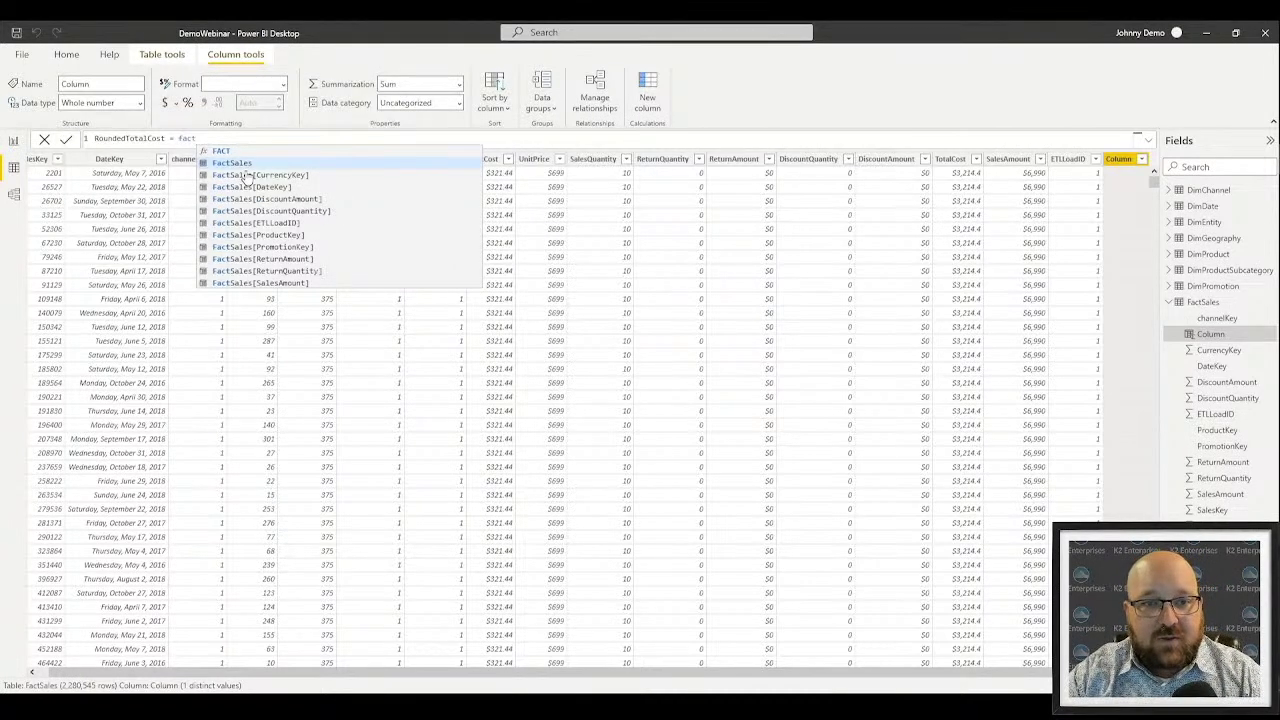
pyautogui.press('Down')
pyautogui.press('Down')
pyautogui.press('Down')
pyautogui.press('Down')
pyautogui.press('Down')
pyautogui.press('Down')
pyautogui.press('Down')
pyautogui.press('Up')
pyautogui.press('Up')
pyautogui.press('Up')
pyautogui.press('Up')
pyautogui.press('Up')
pyautogui.press('Up')
pyautogui.press('Up')
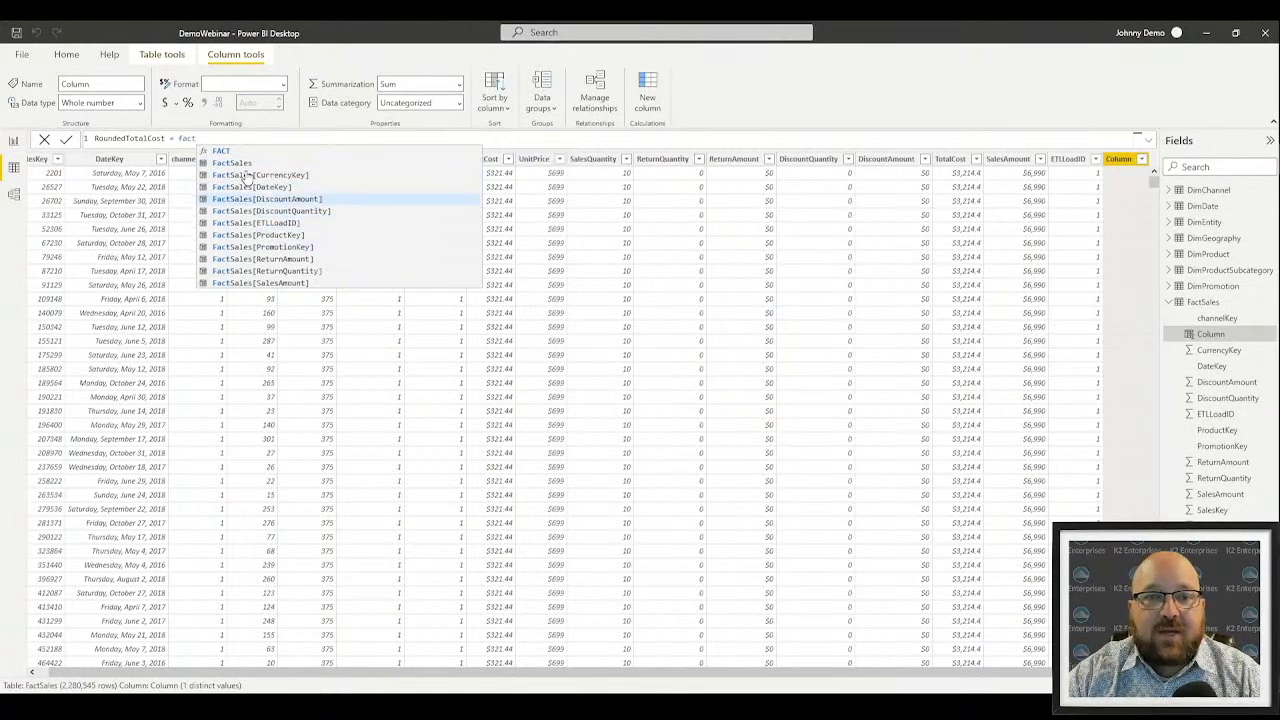
pyautogui.press('Tab')
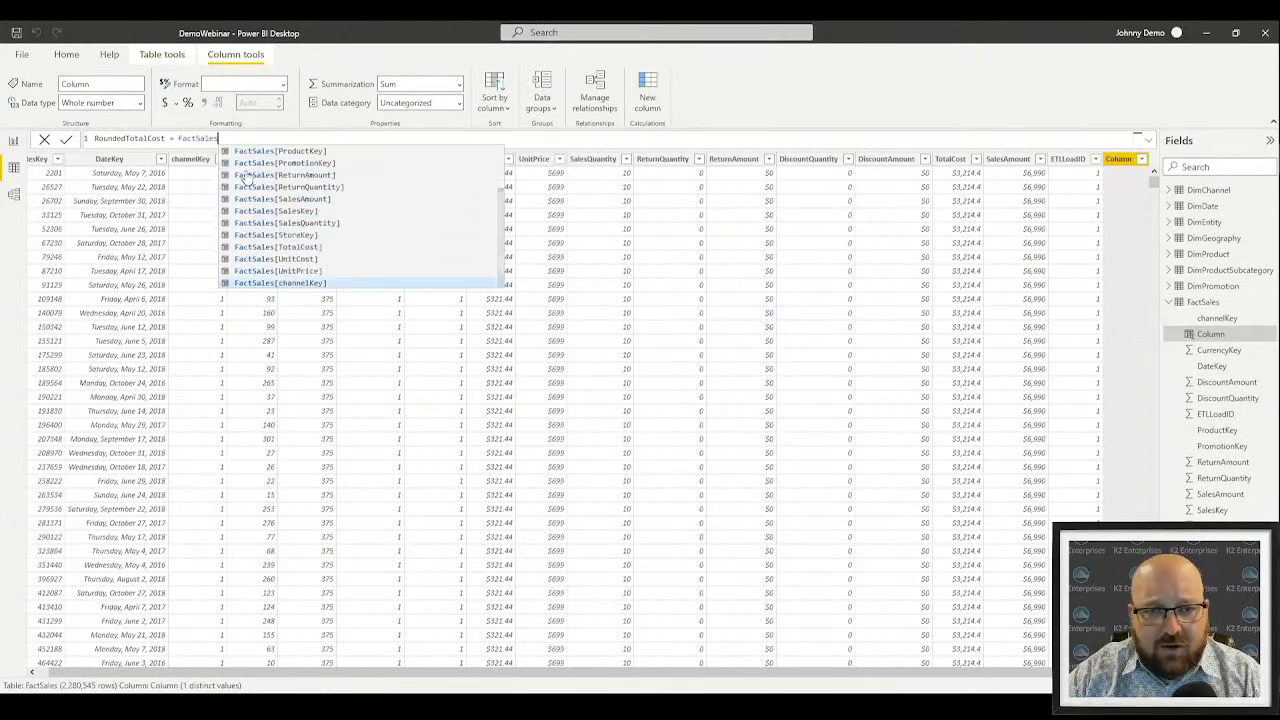
# Complete the RoundedTotalCost formula as FactSales[TotalCost] and commit it
pyautogui.write('[')
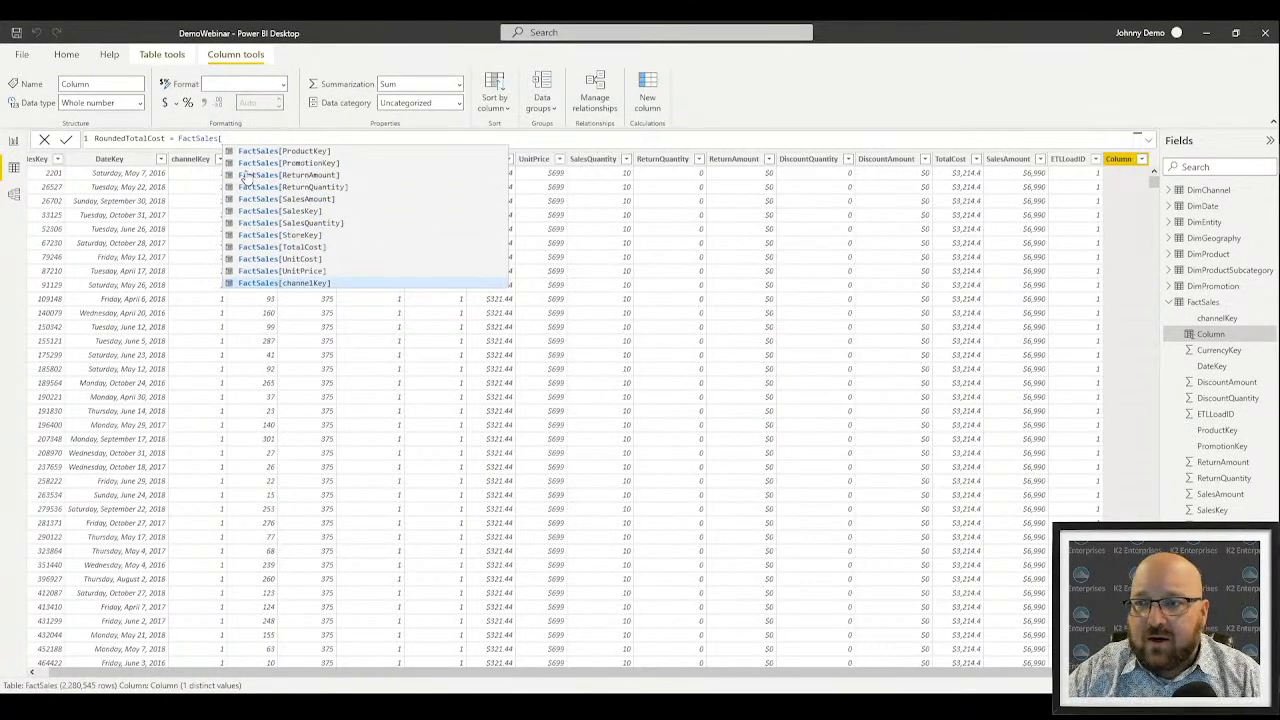
pyautogui.write('tot')
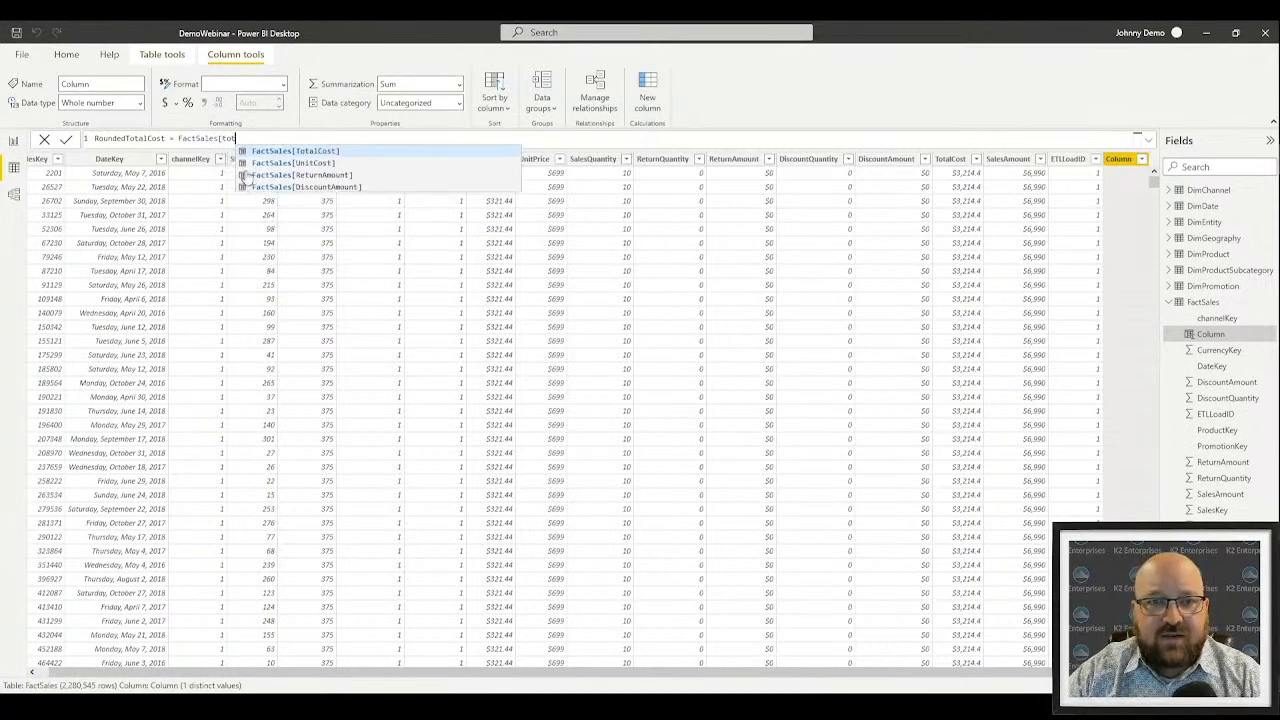
pyautogui.press('Tab')
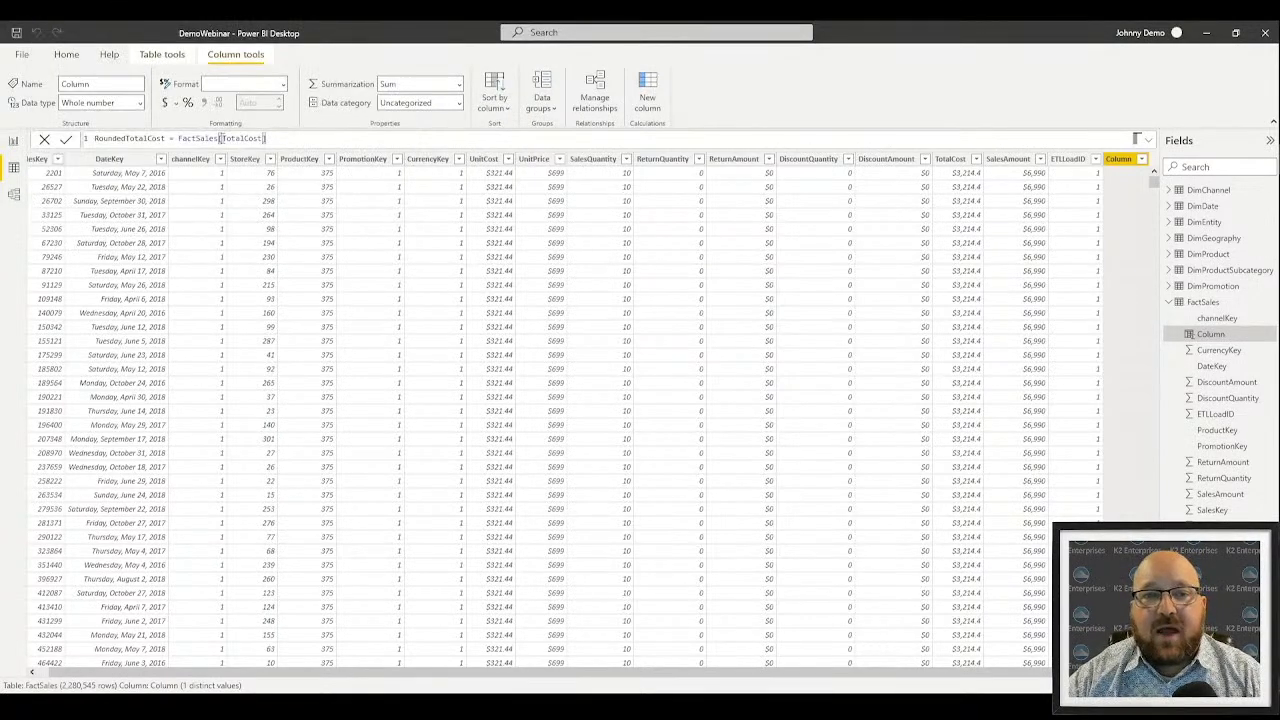
pyautogui.press('Return')
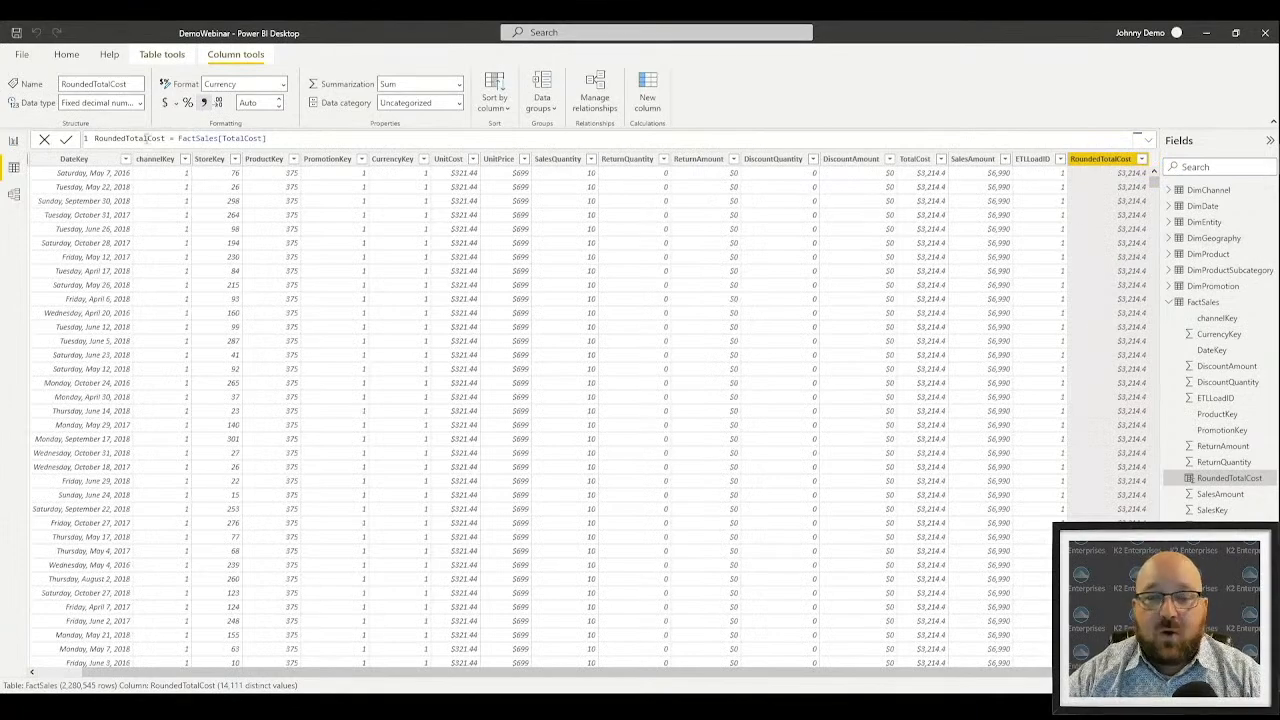
# Wrap the RoundedTotalCost formula in the ROUND function with 0 digits, giving round(FactSales[TotalCost],0)
pyautogui.press('super+plus')
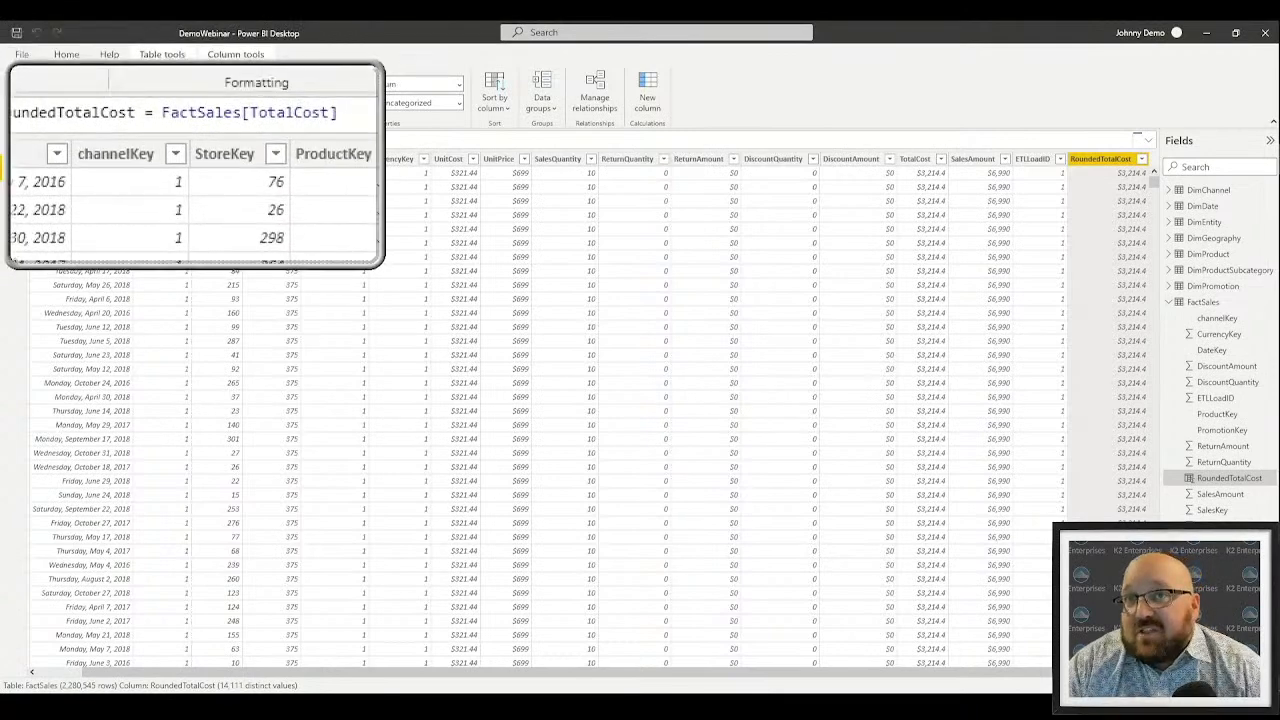
pyautogui.press('super+Escape')
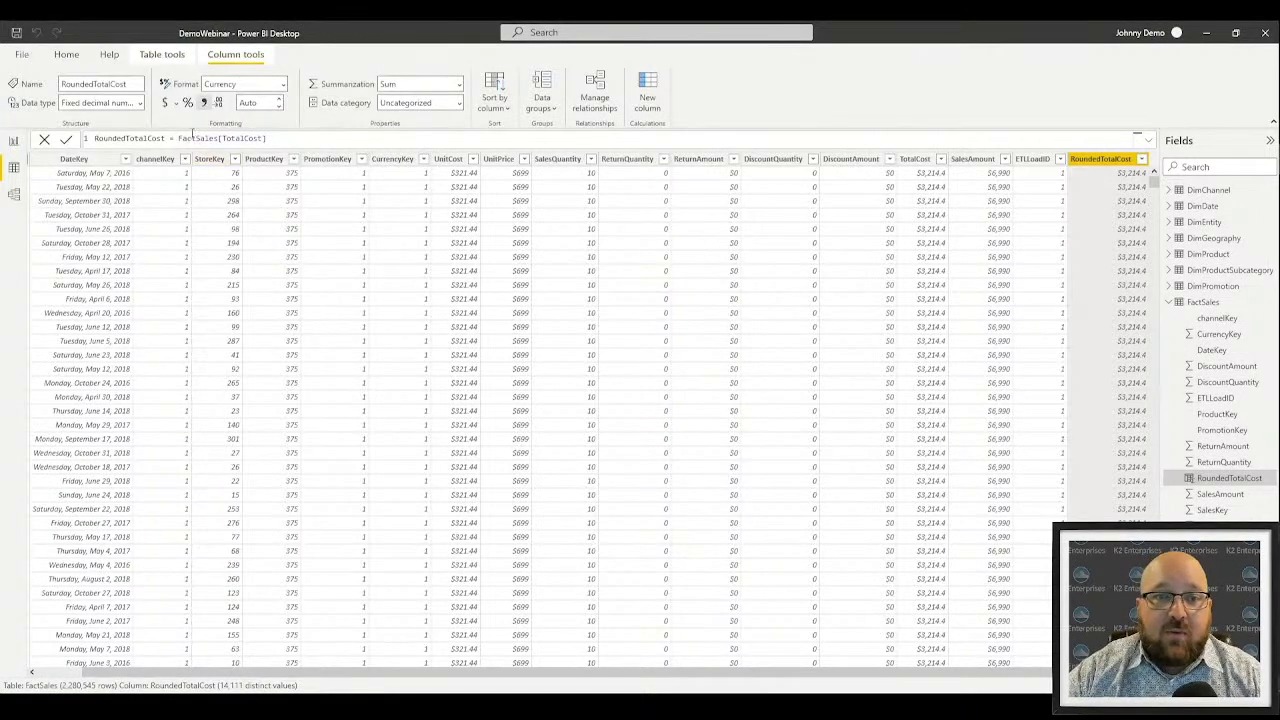
pyautogui.click(180, 138)
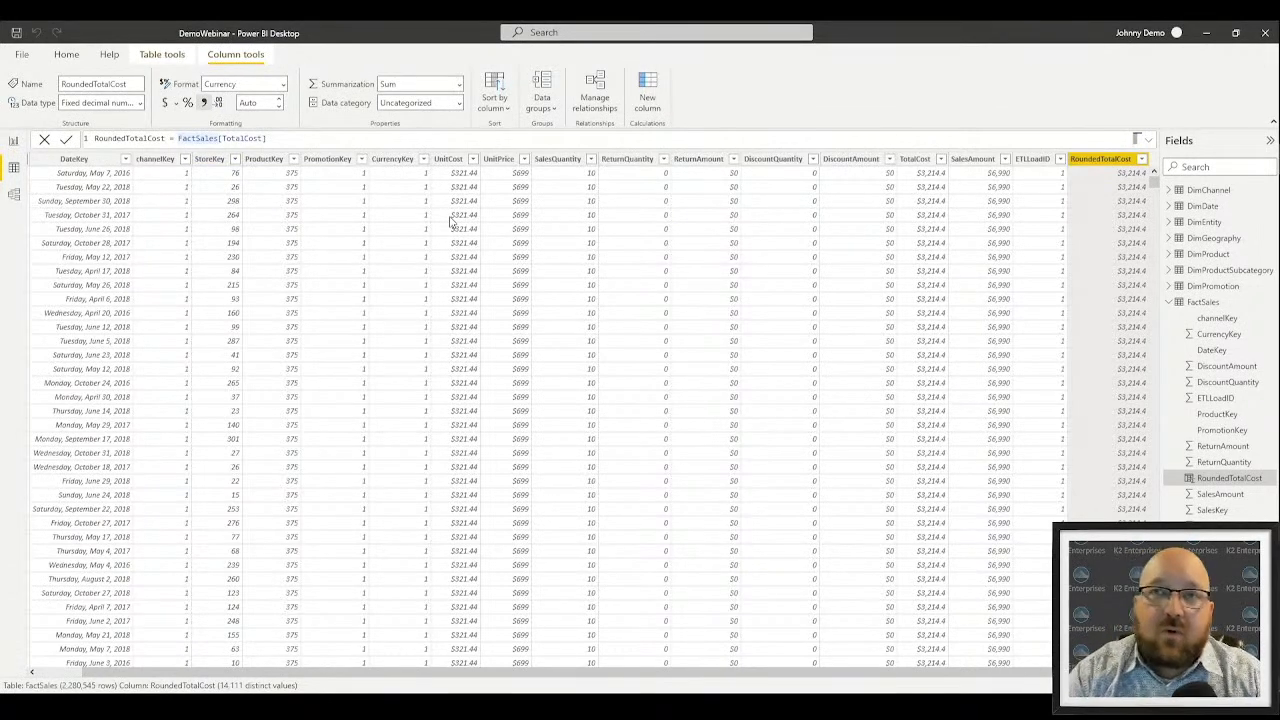
pyautogui.write('round(')
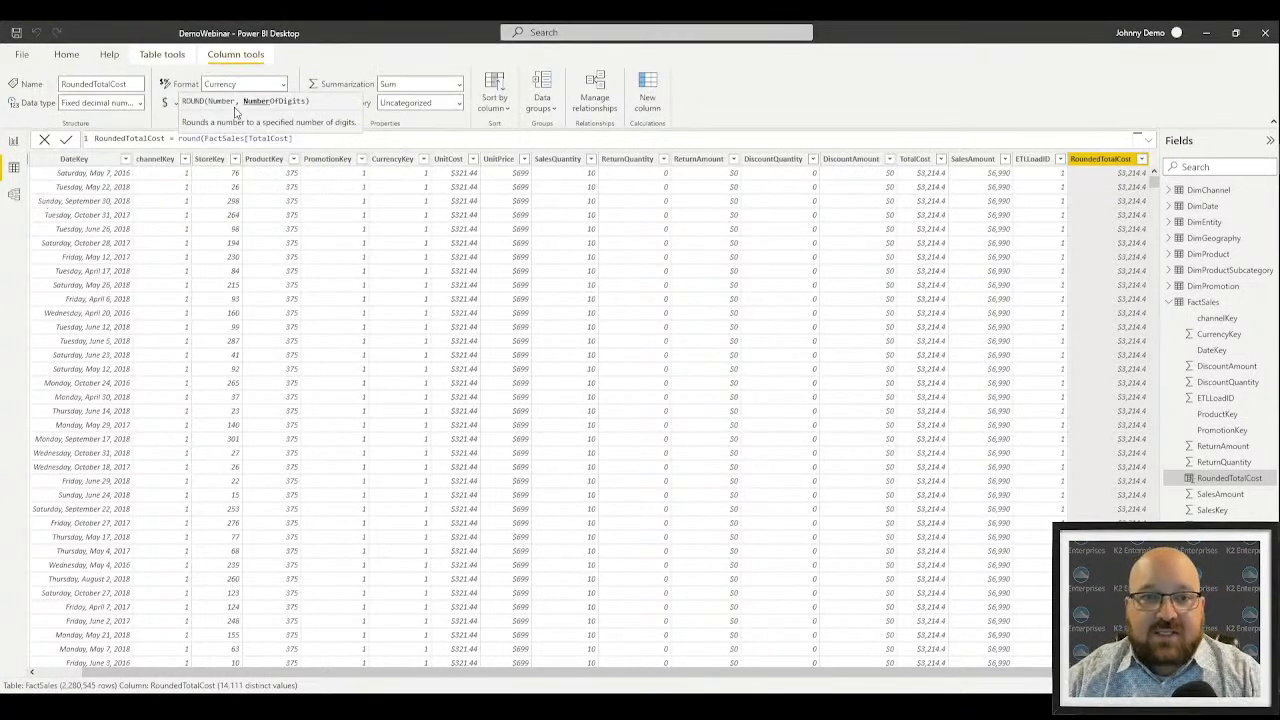
pyautogui.write(',0')
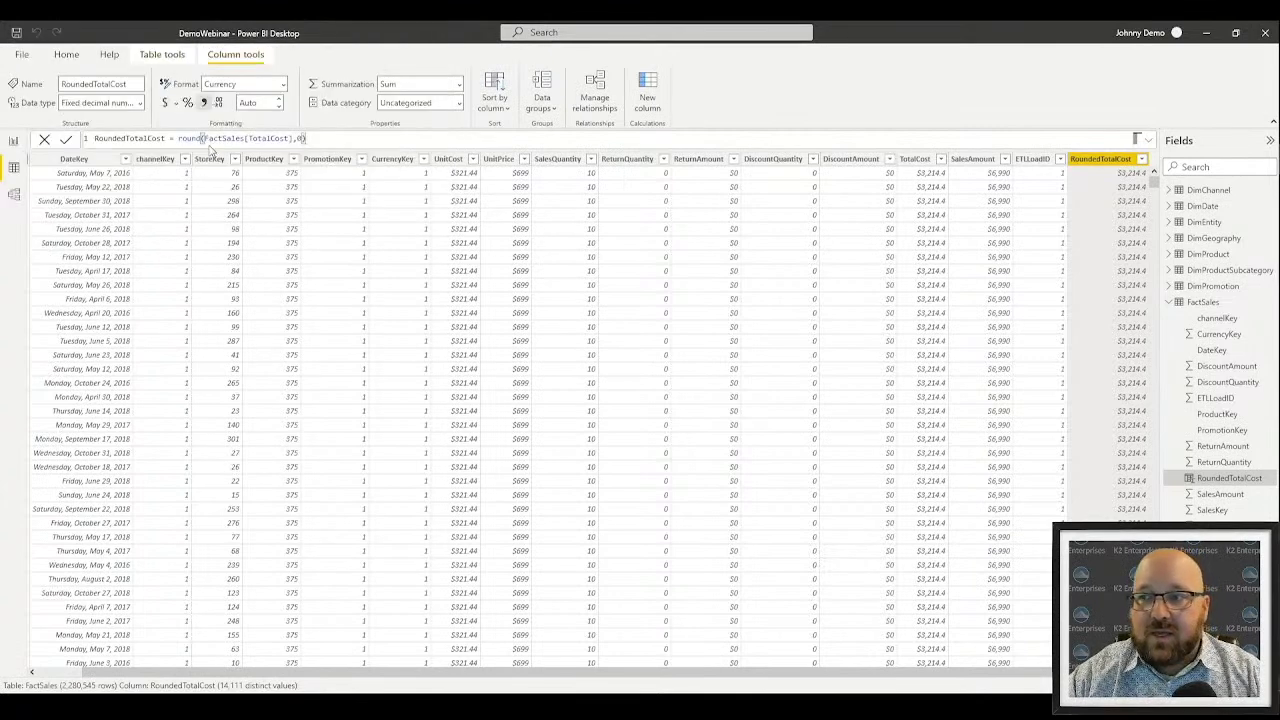
pyautogui.press('Return')
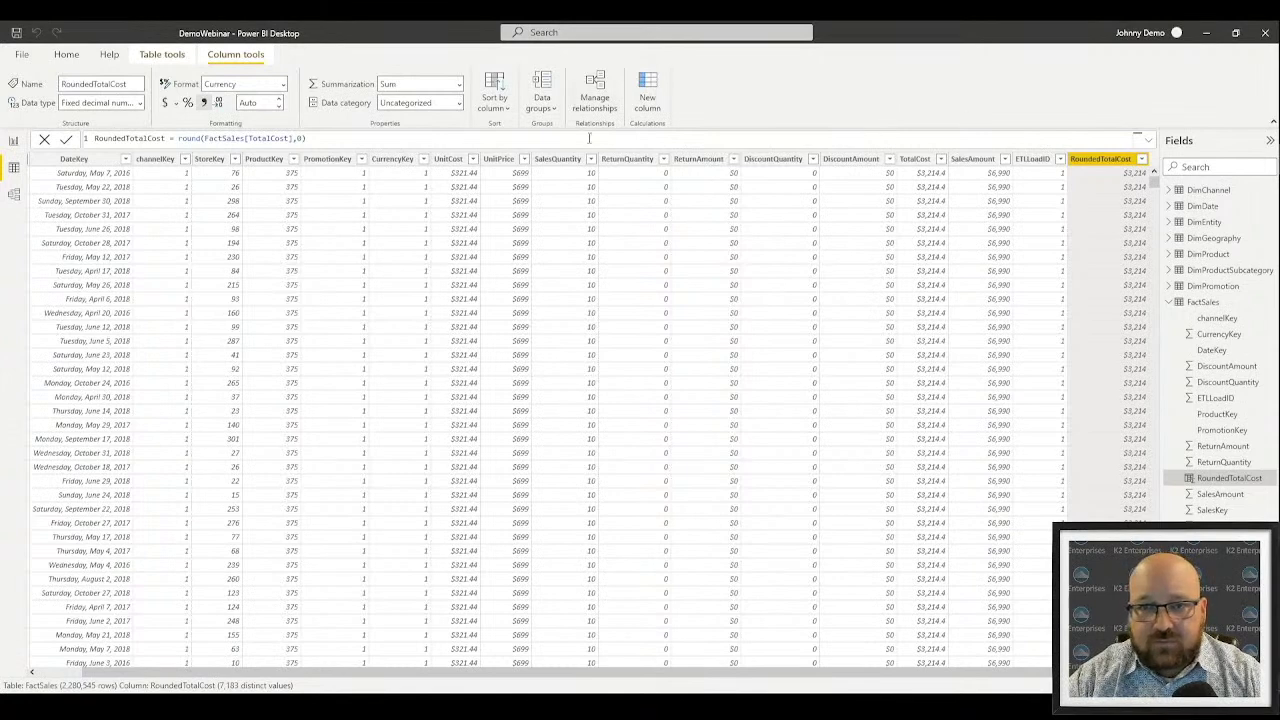
# Add a calculated column to FactSales with the formula SalesTaxCollected = [SalesAmount]*.085
pyautogui.click(645, 79)
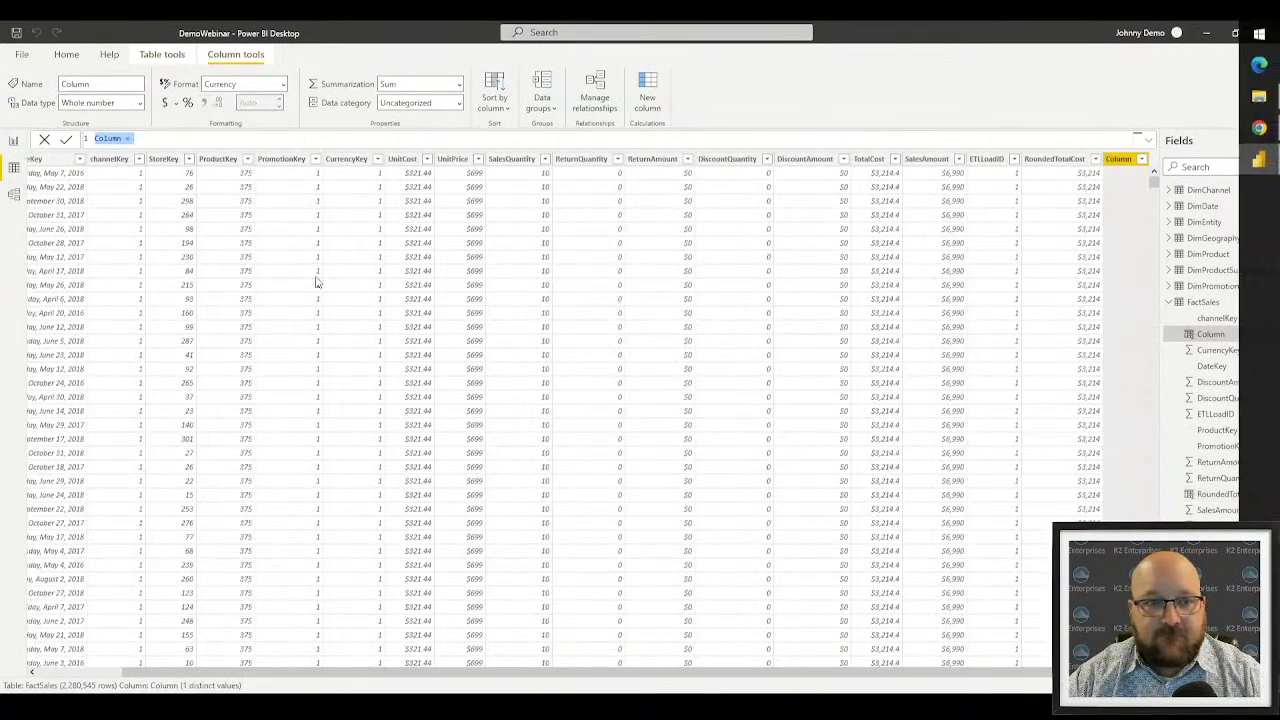
pyautogui.write('Sa')
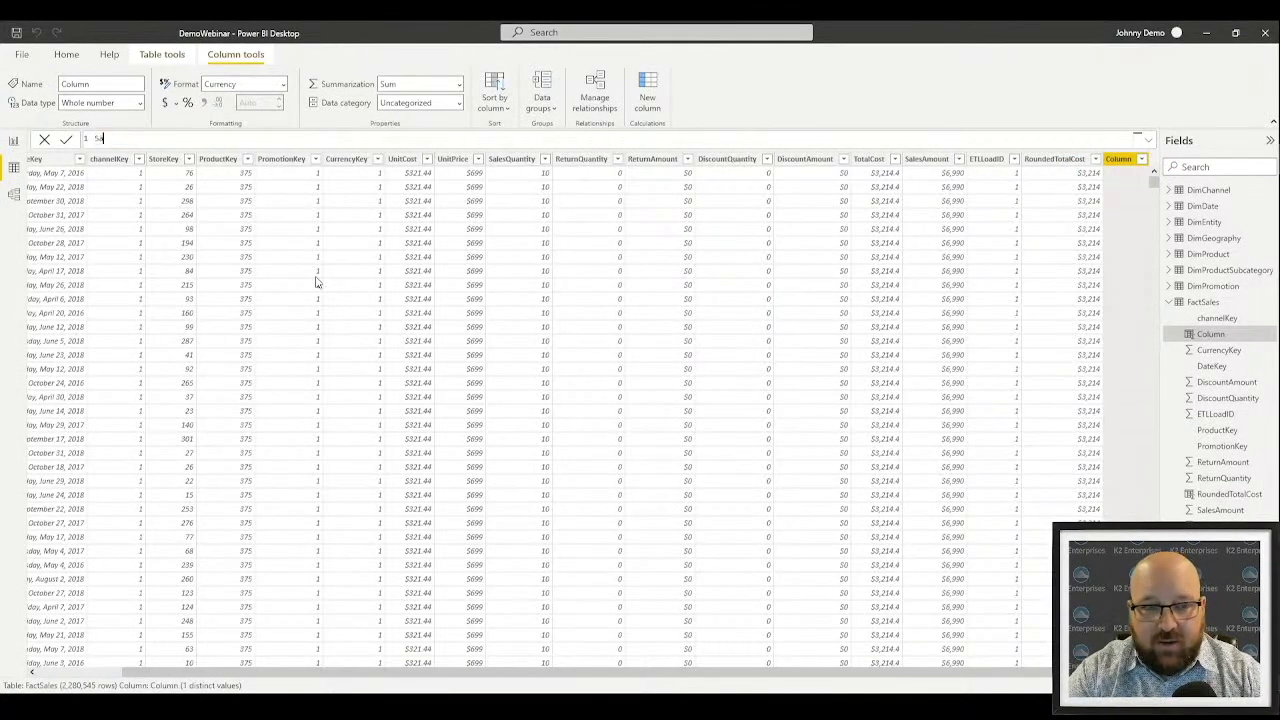
pyautogui.write('lesTaxCollected = ')
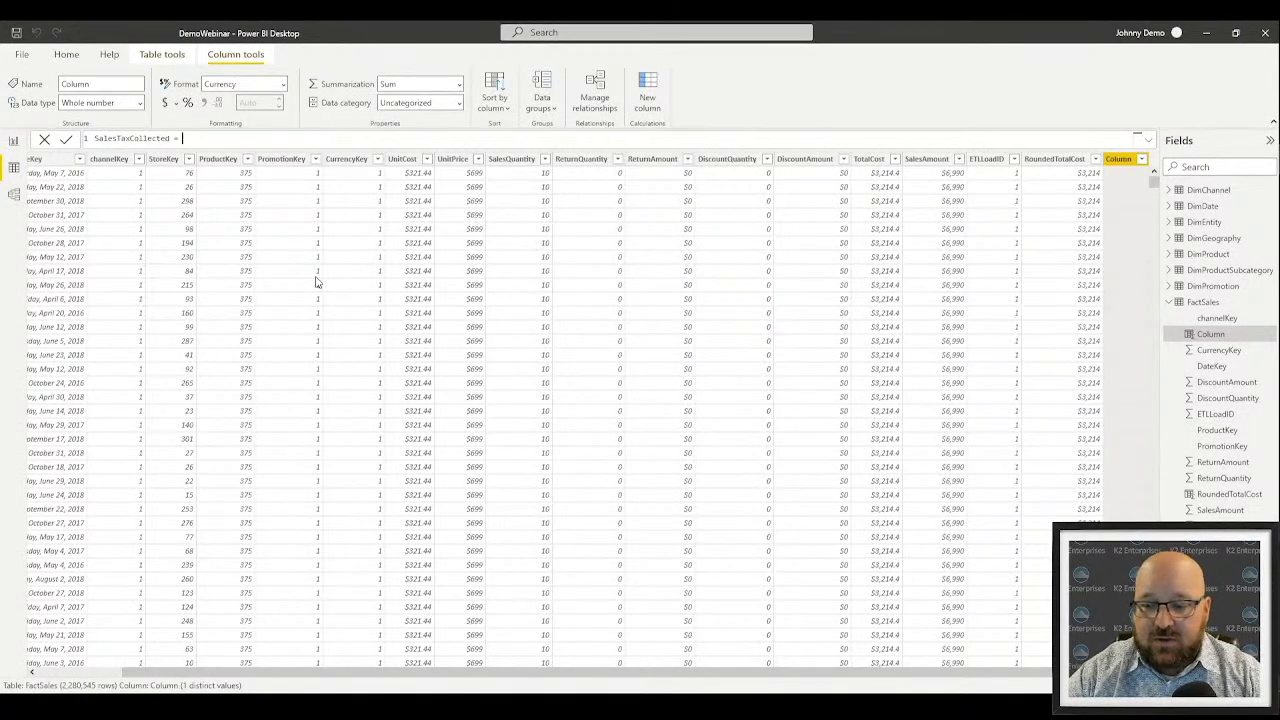
pyautogui.write('[')
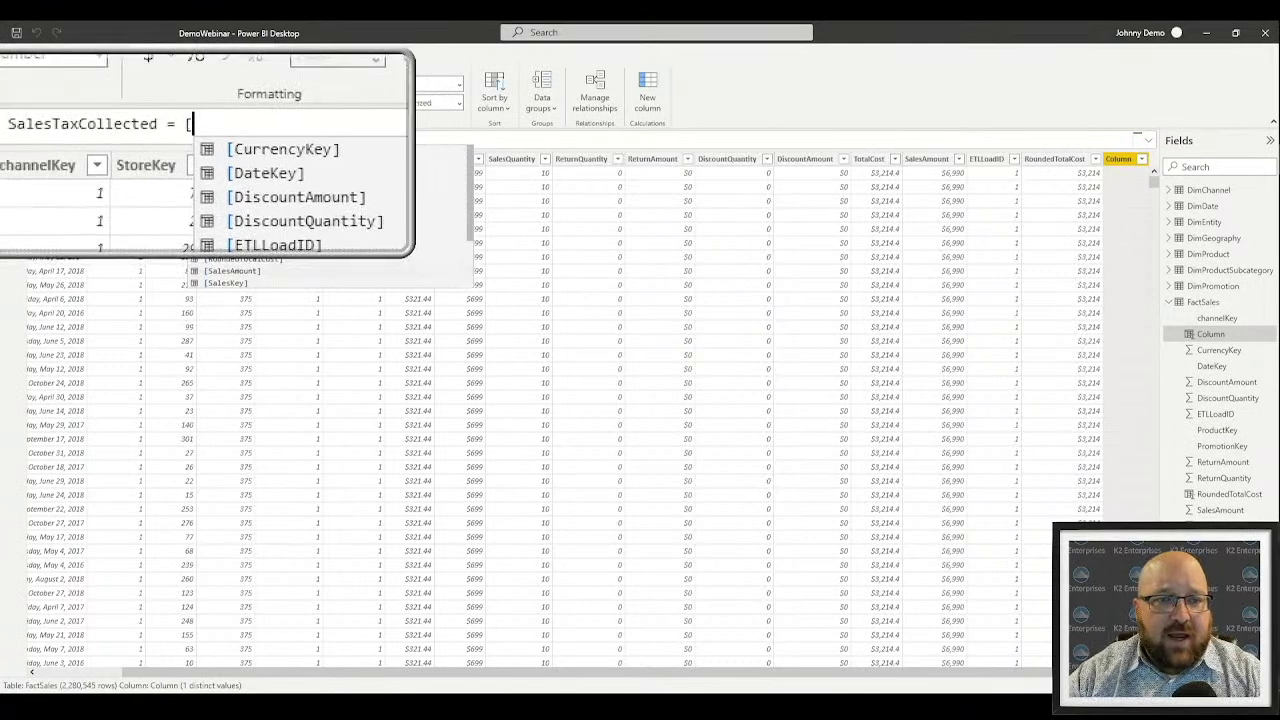
pyautogui.write('sal')
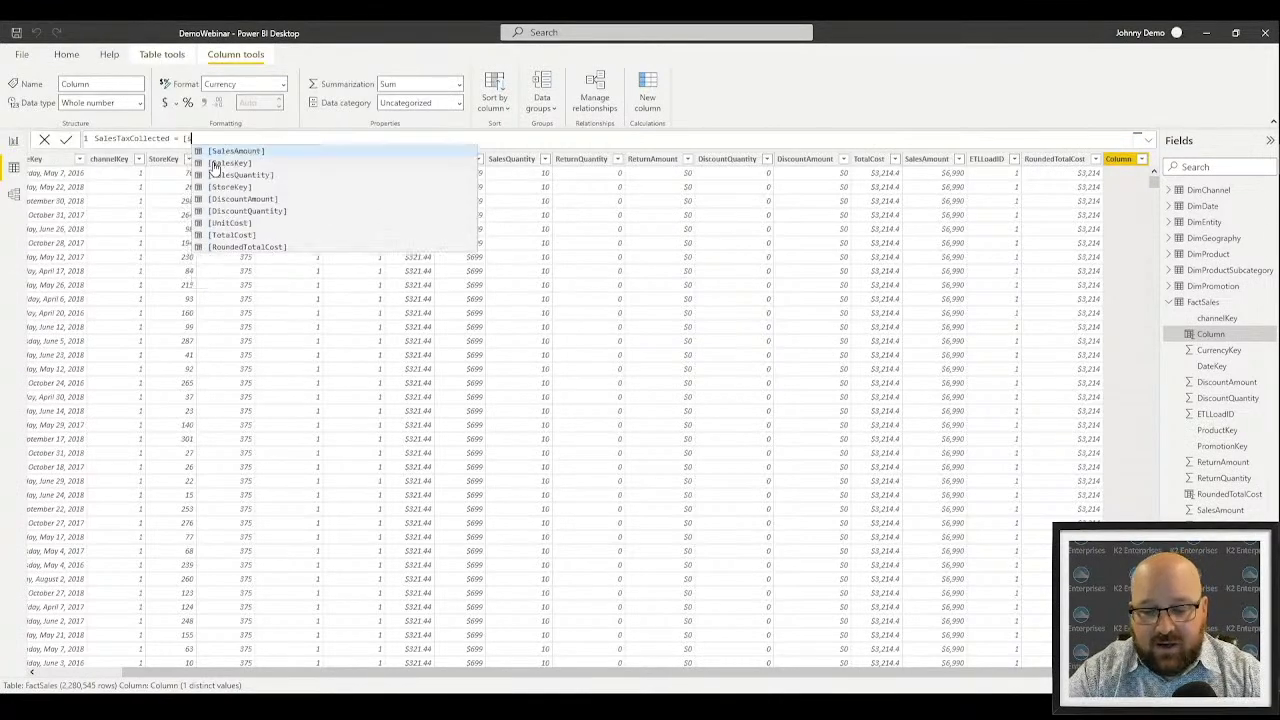
pyautogui.press('Tab')
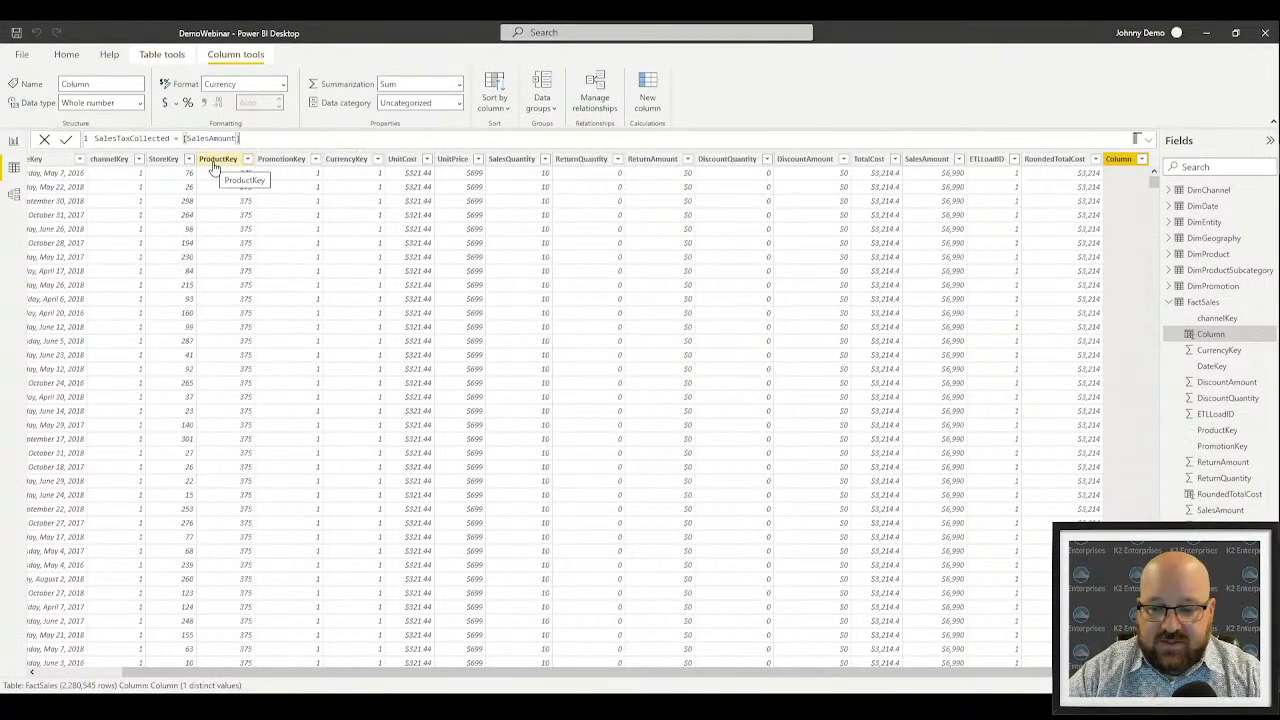
pyautogui.write('*.085')
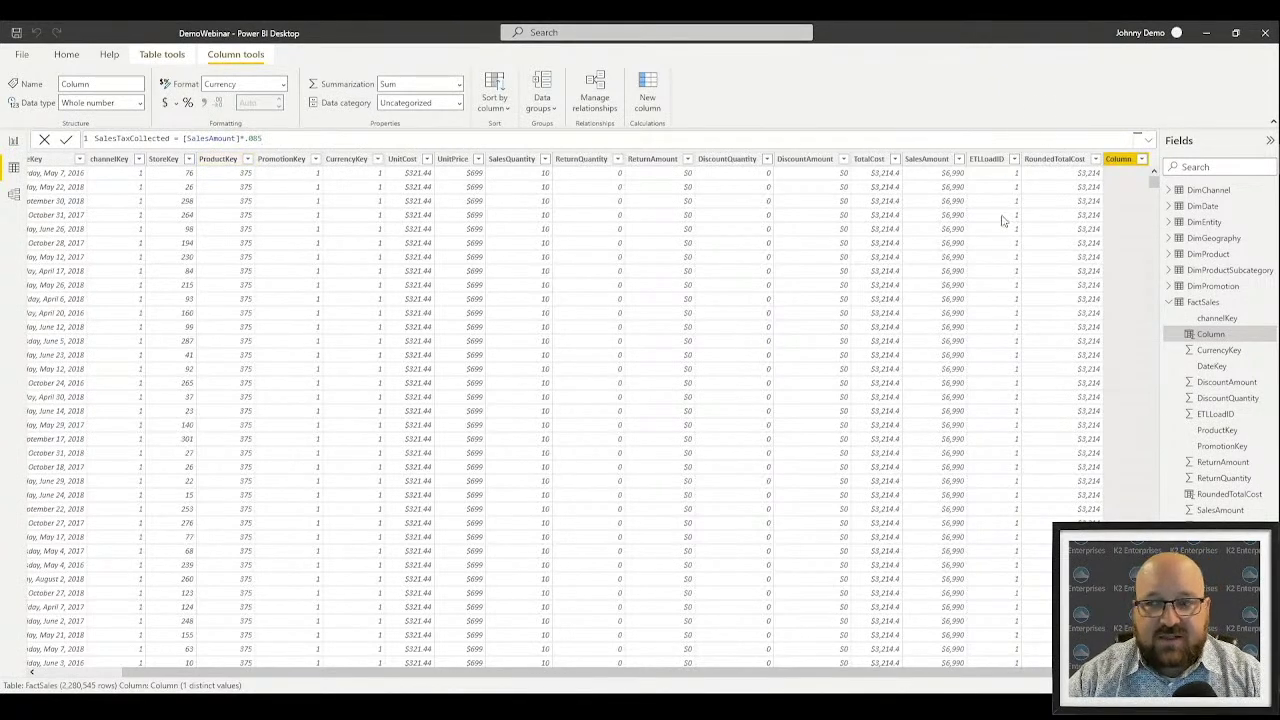
pyautogui.press('Return')
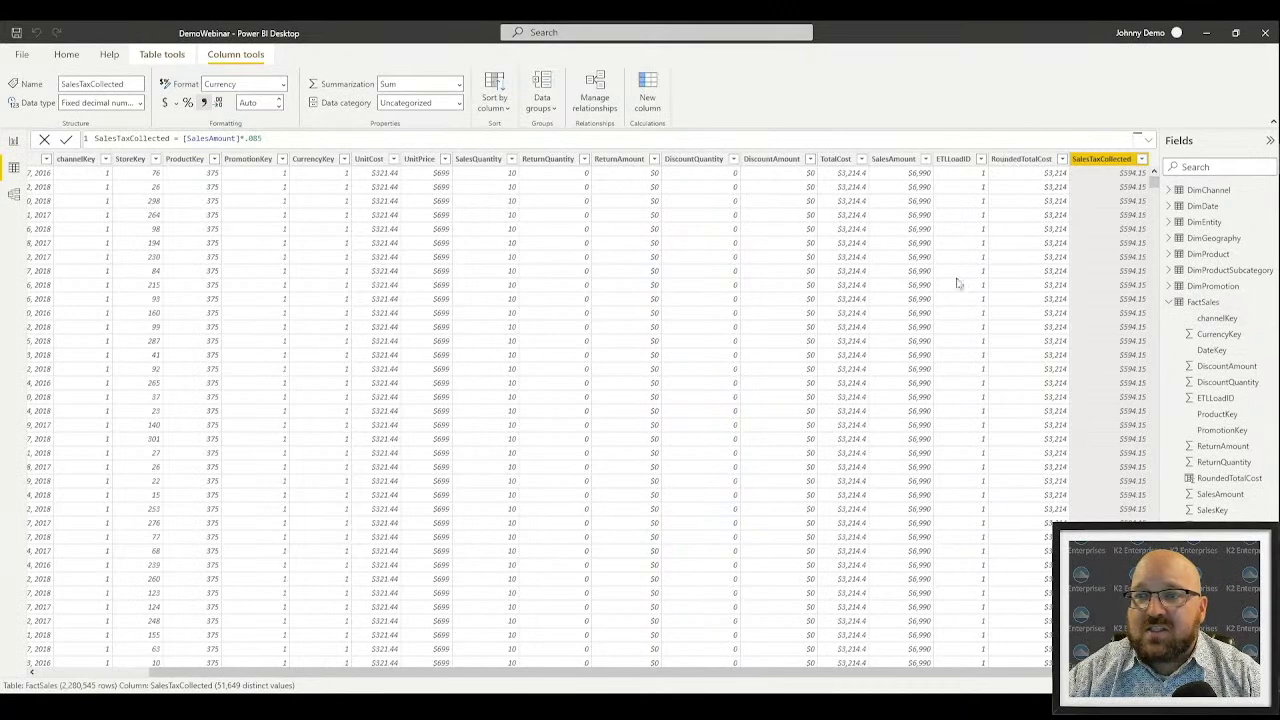
# Create a new measure named TotalSales in the FactSales table
pyautogui.click(889, 160)
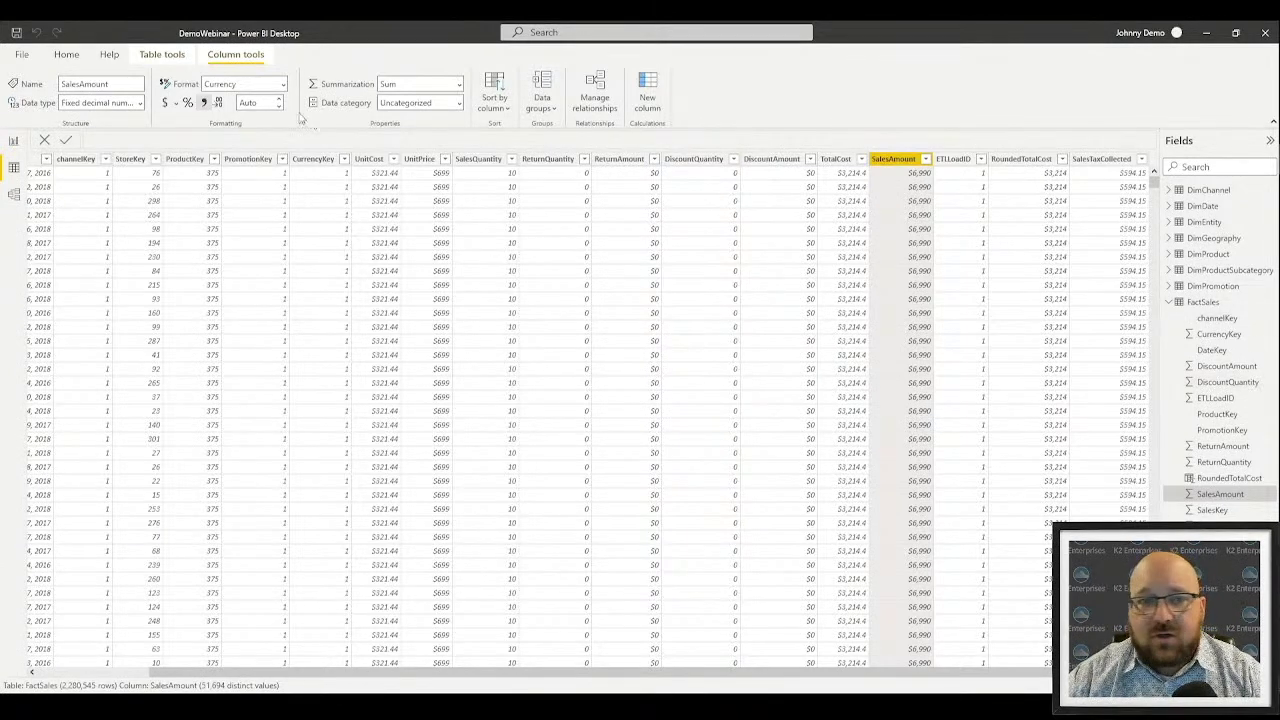
pyautogui.click(152, 58)
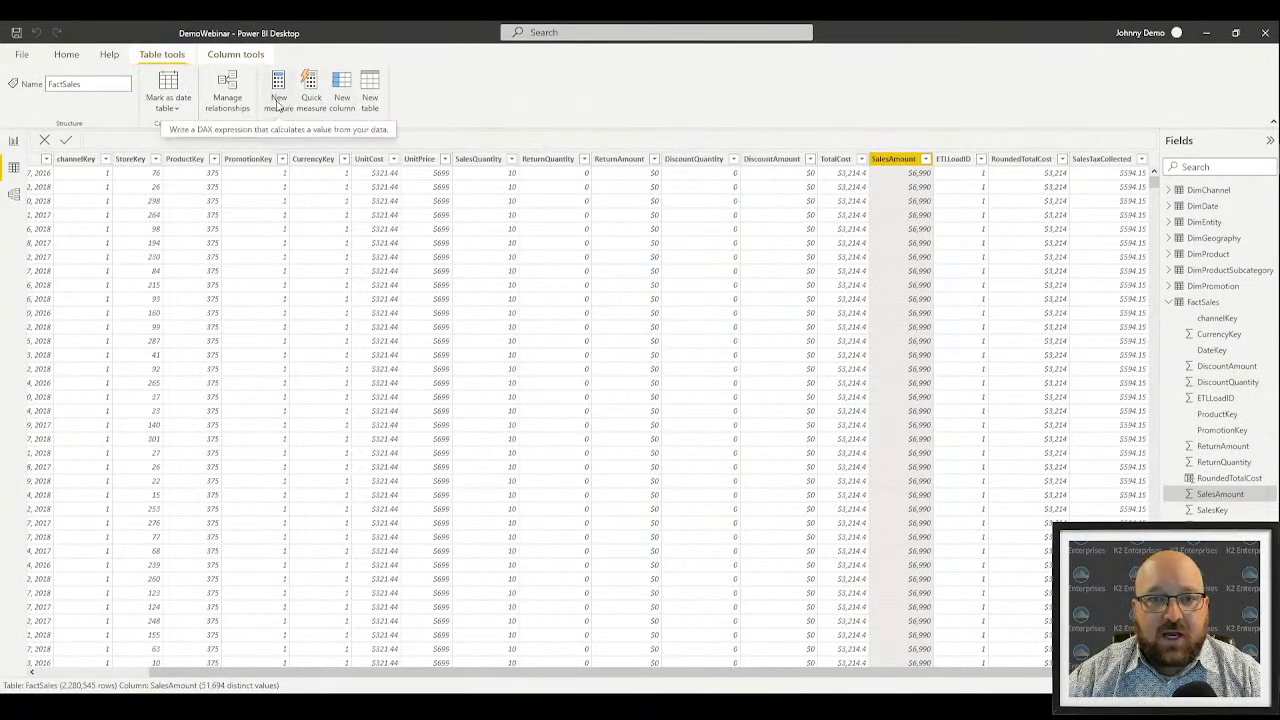
pyautogui.rightClick(1207, 303)
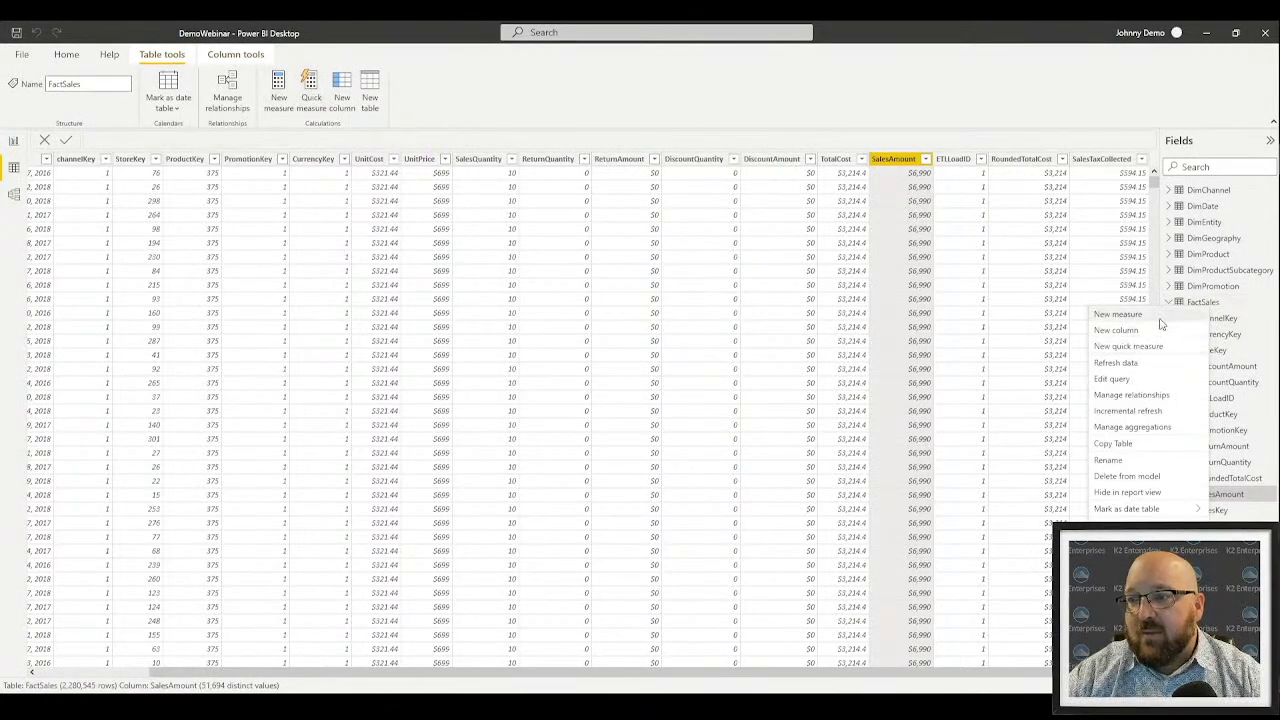
pyautogui.click(1160, 318)
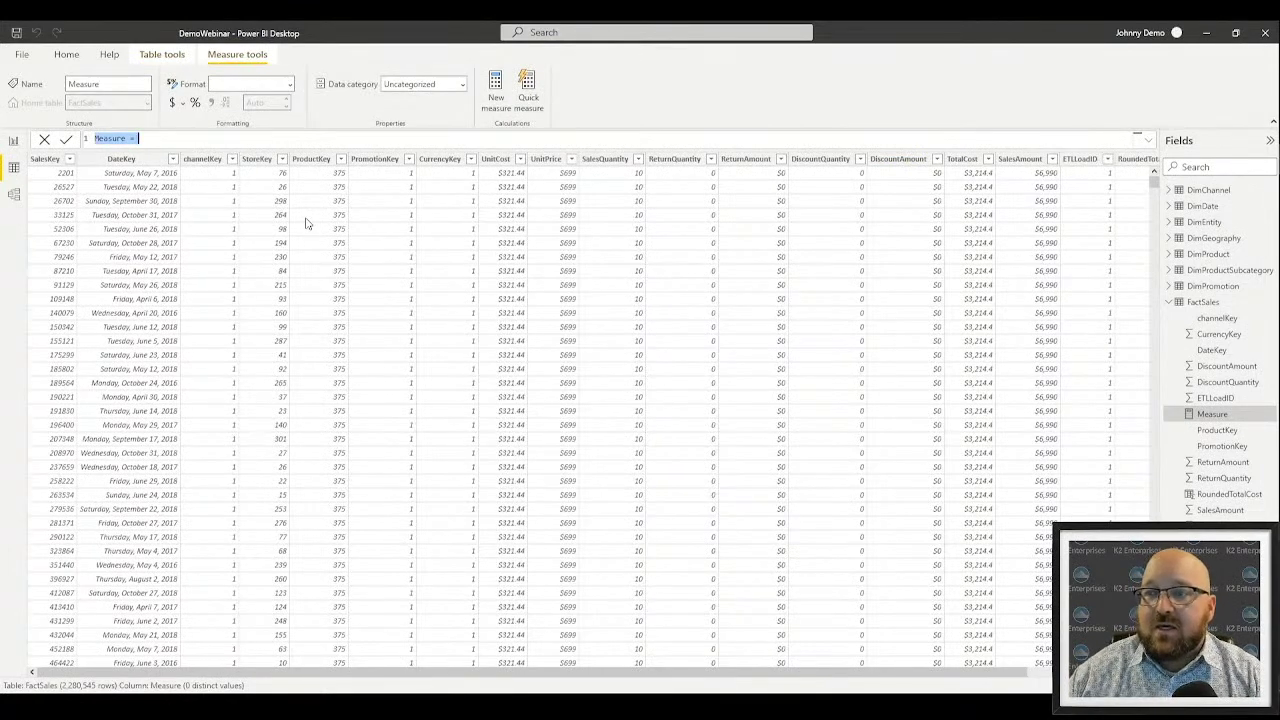
pyautogui.write('Total')
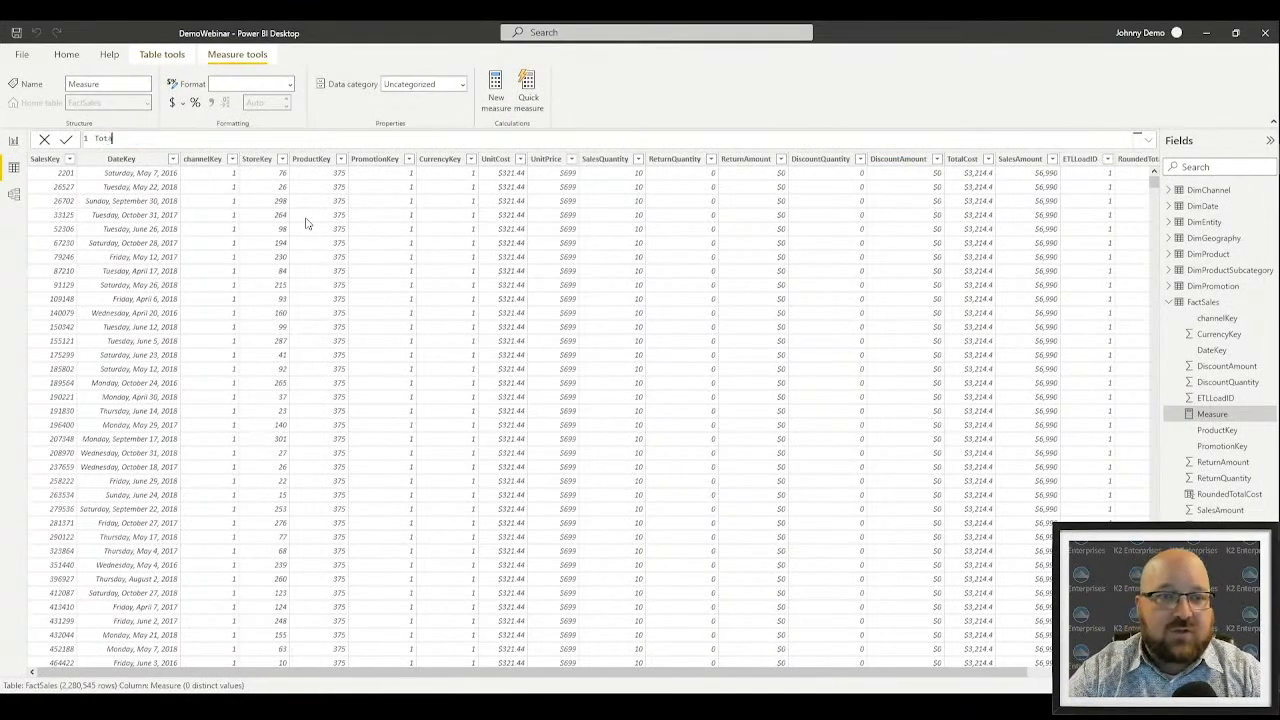
pyautogui.write('Sales = ')
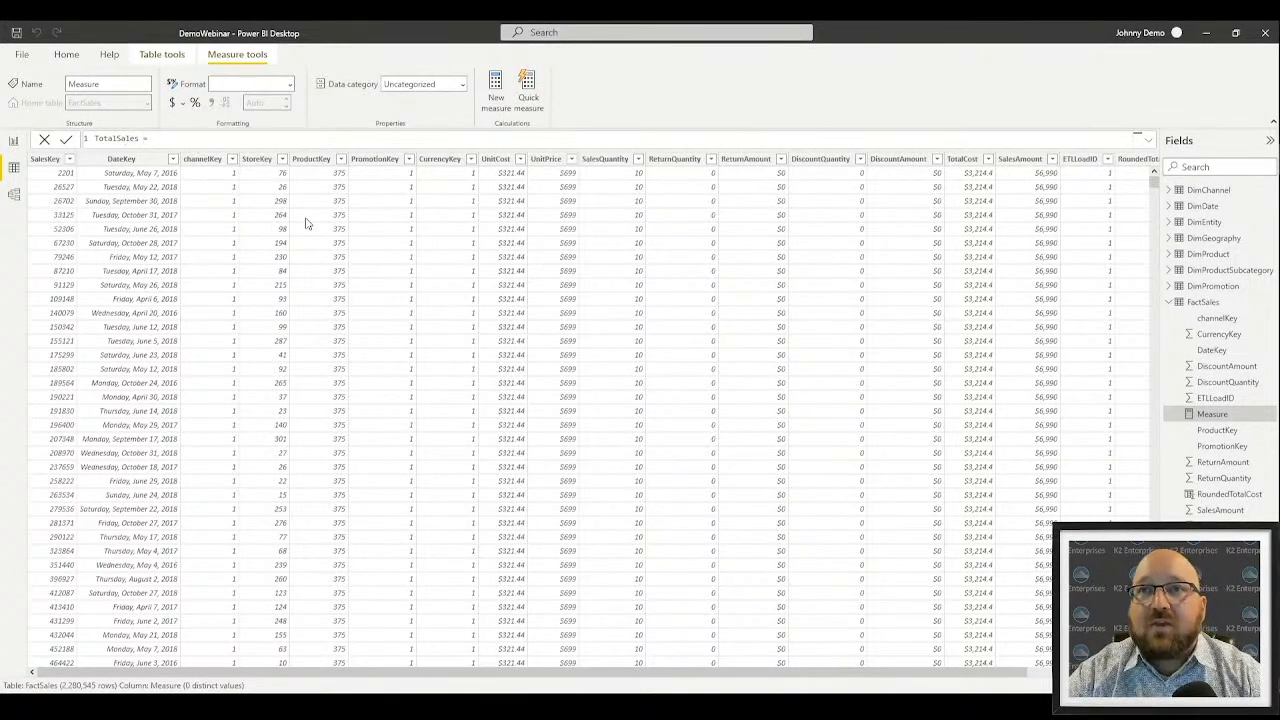
# Define the TotalSales measure as SUM(FactSales[SalesAmount]) and commit it
pyautogui.write('SUM(')
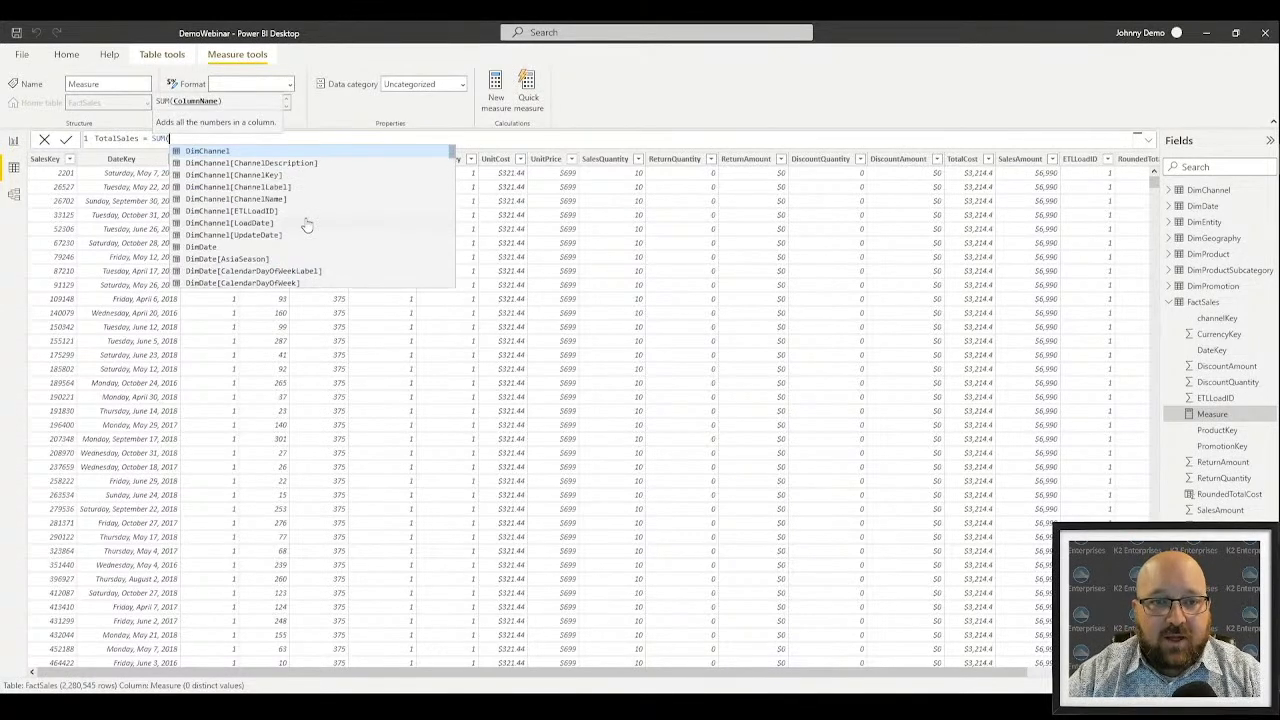
pyautogui.write('FactSales')
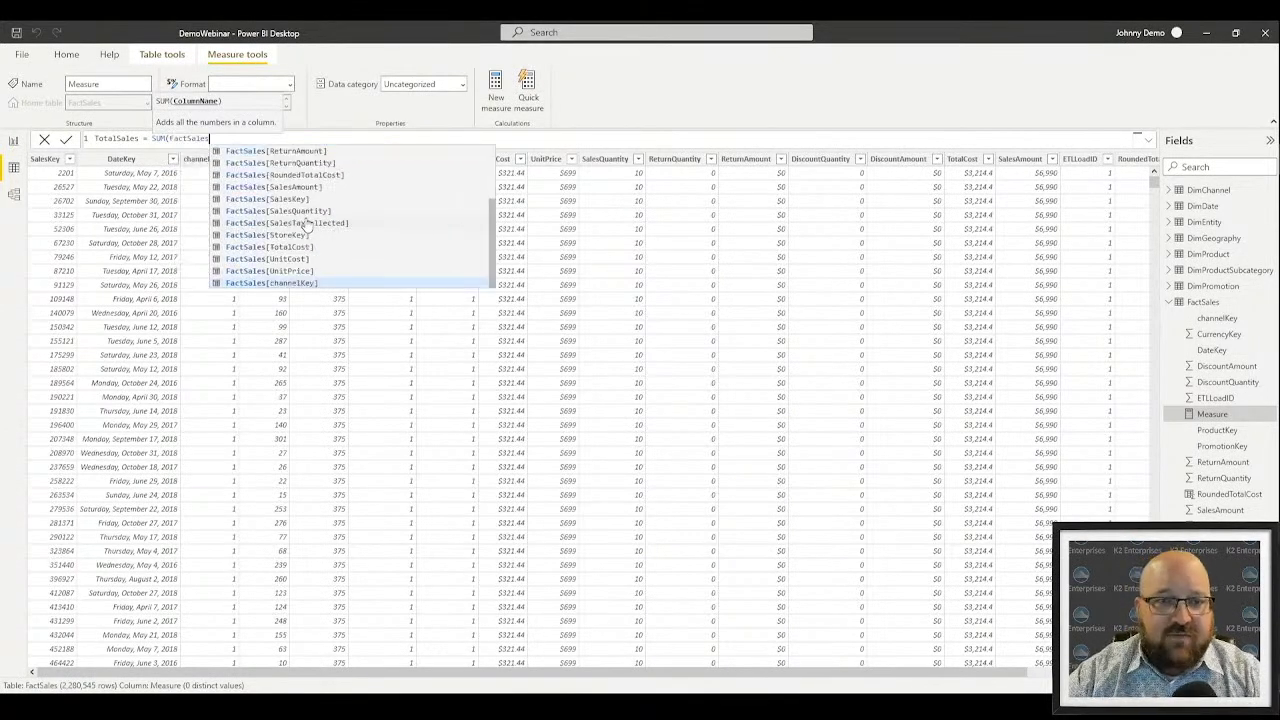
pyautogui.write('[')
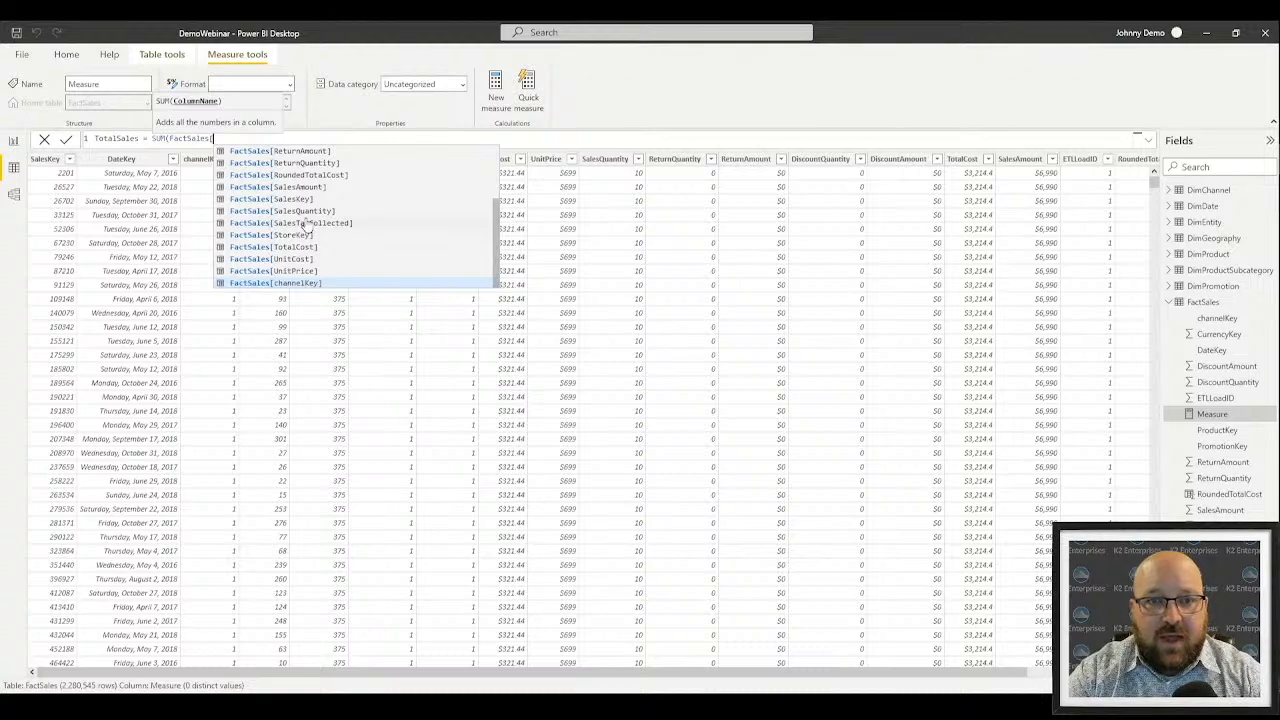
pyautogui.write('SalesAmount]')
pyautogui.press('Tab')
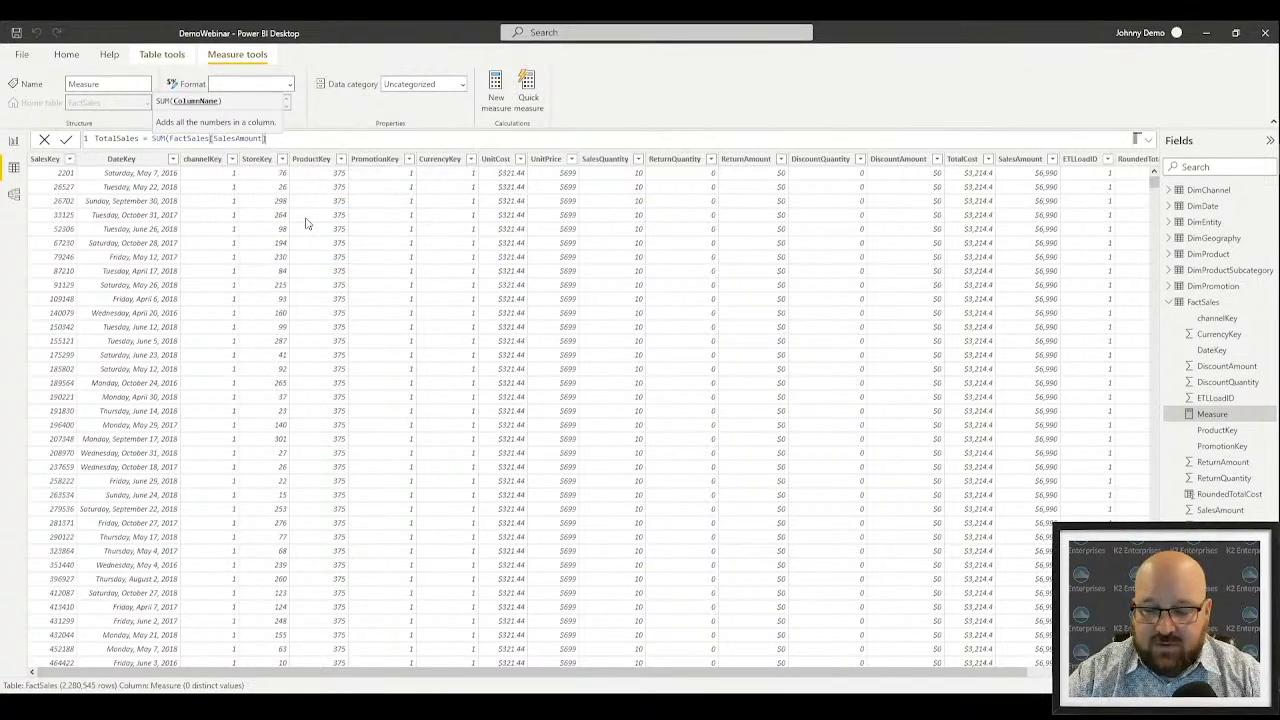
pyautogui.write(')')
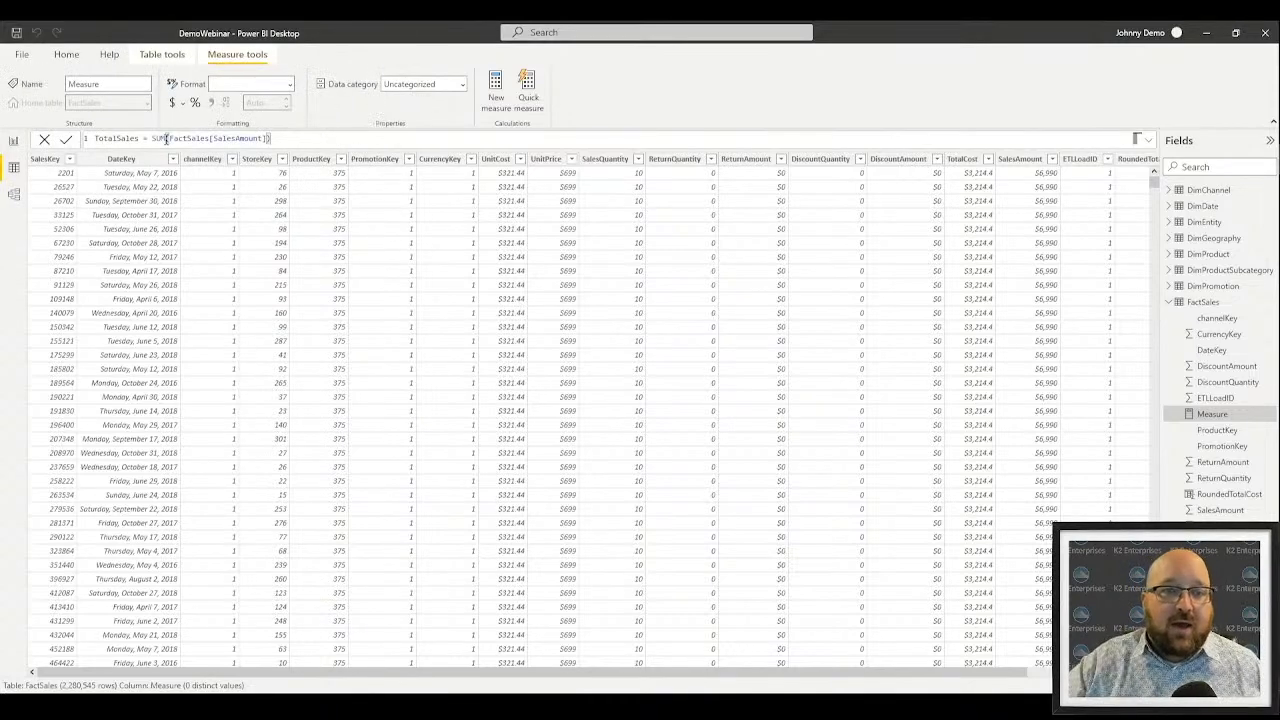
pyautogui.press('Return')
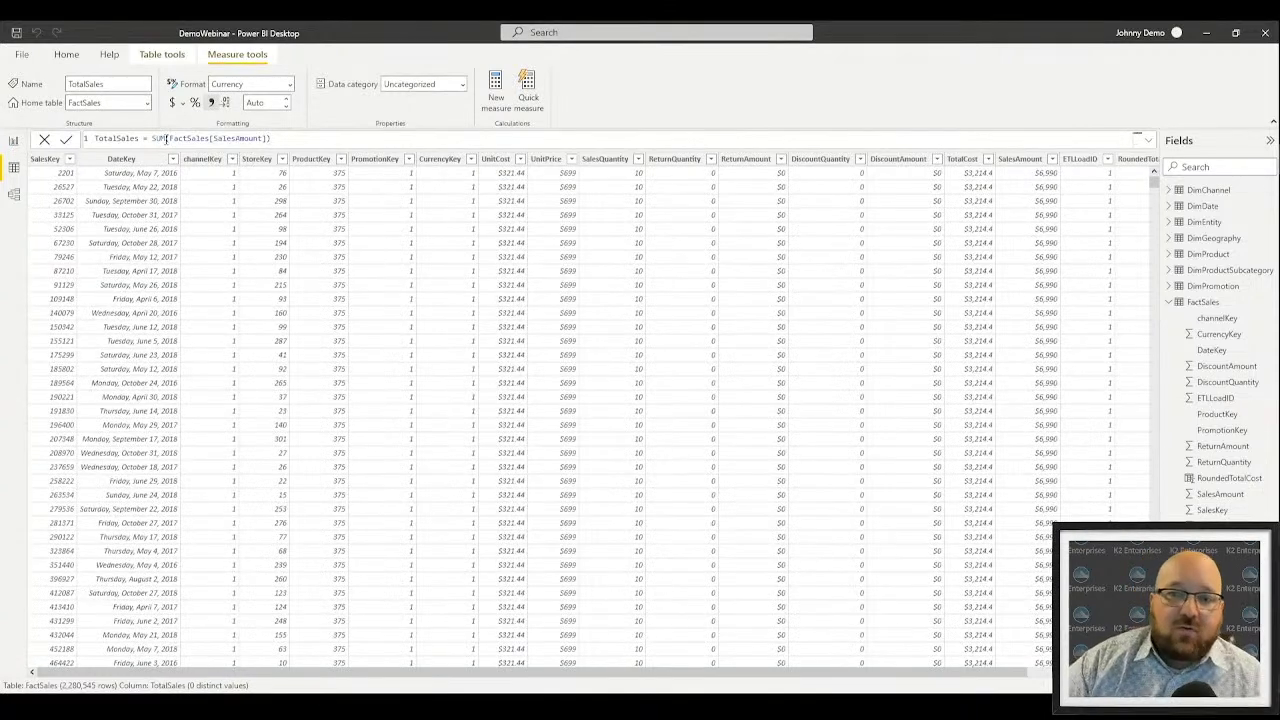
# Return to the report view, add a new report page, and expand the Stores table's field list
pyautogui.click(14, 140)
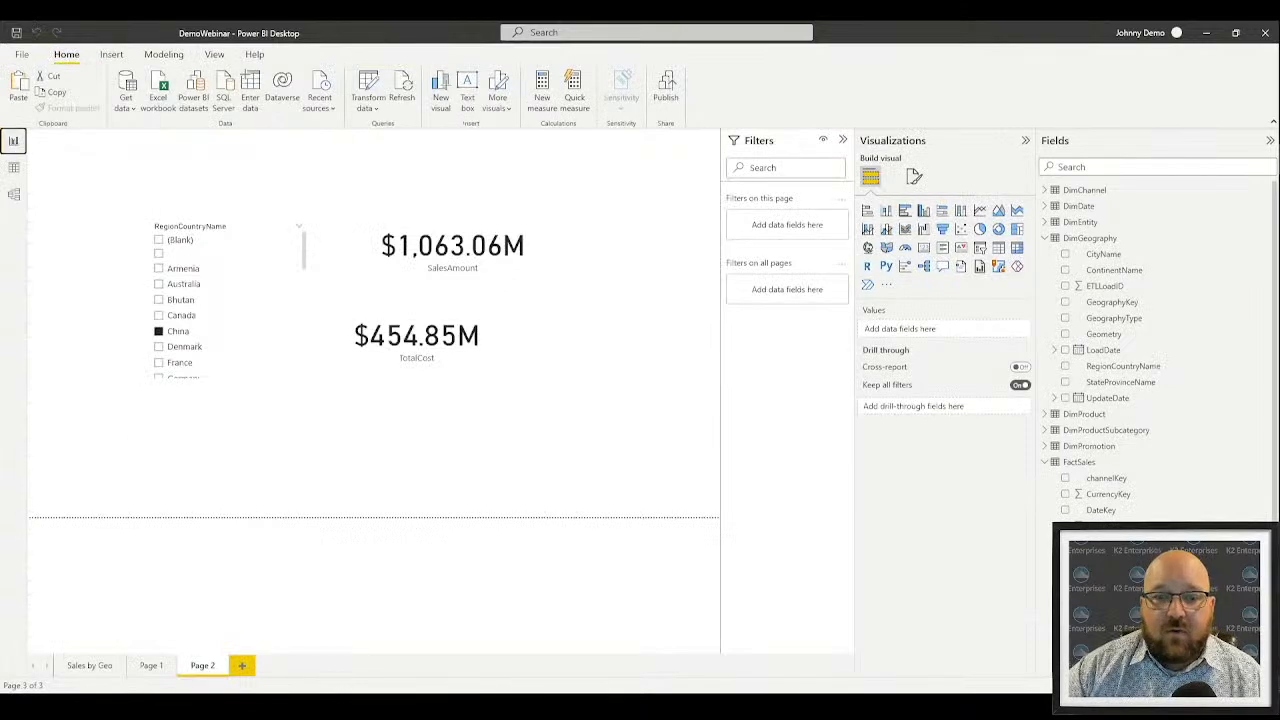
pyautogui.click(242, 666)
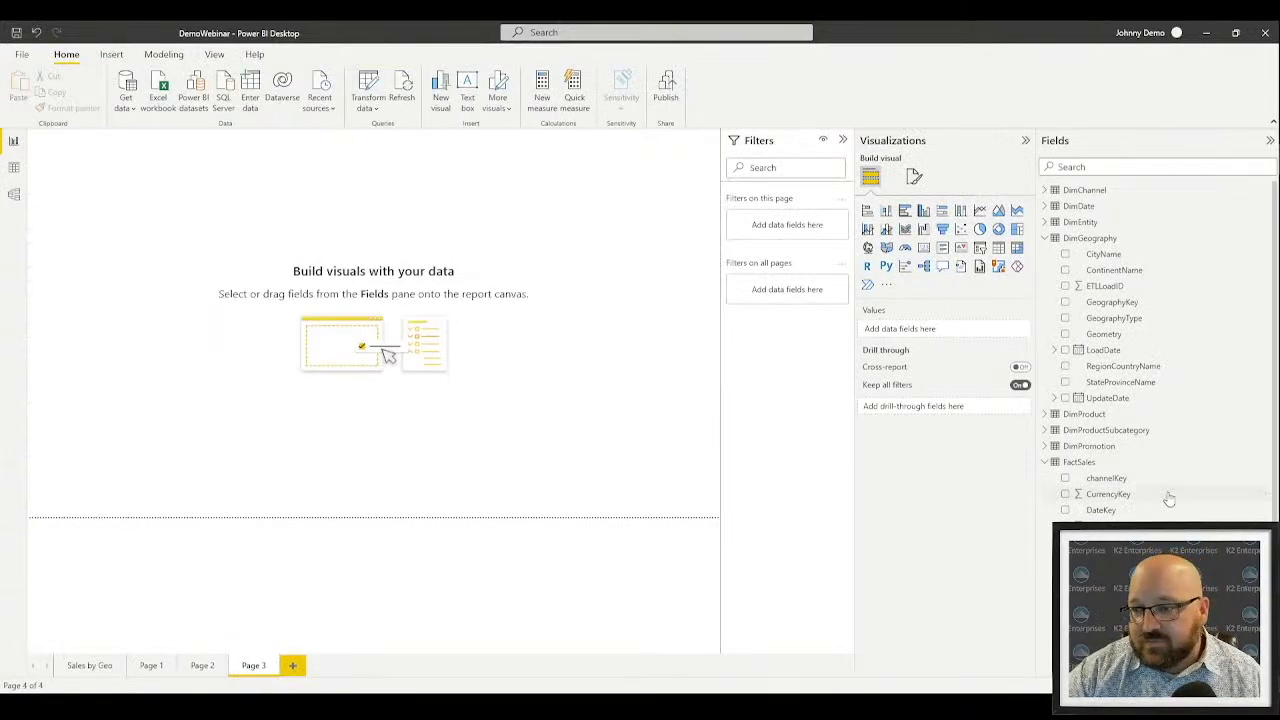
pyautogui.scroll(-3, 1166, 480)
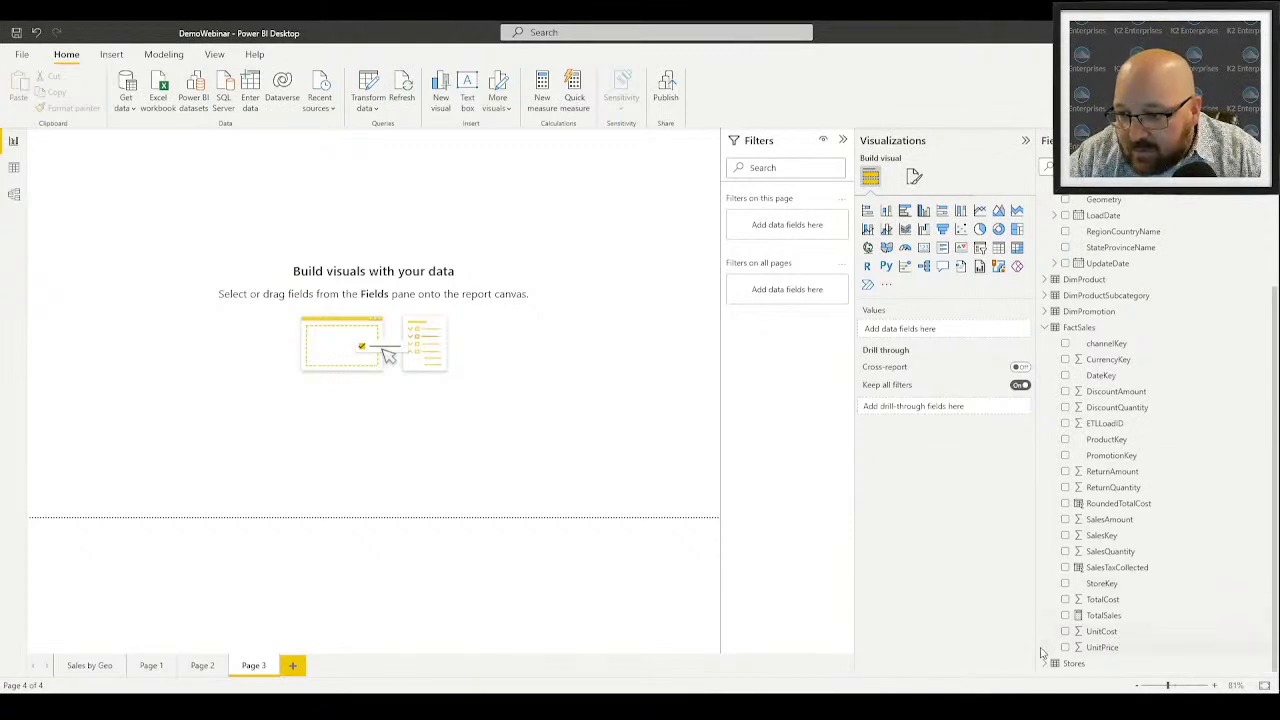
pyautogui.click(1044, 668)
pyautogui.scroll(-5, 1166, 586)
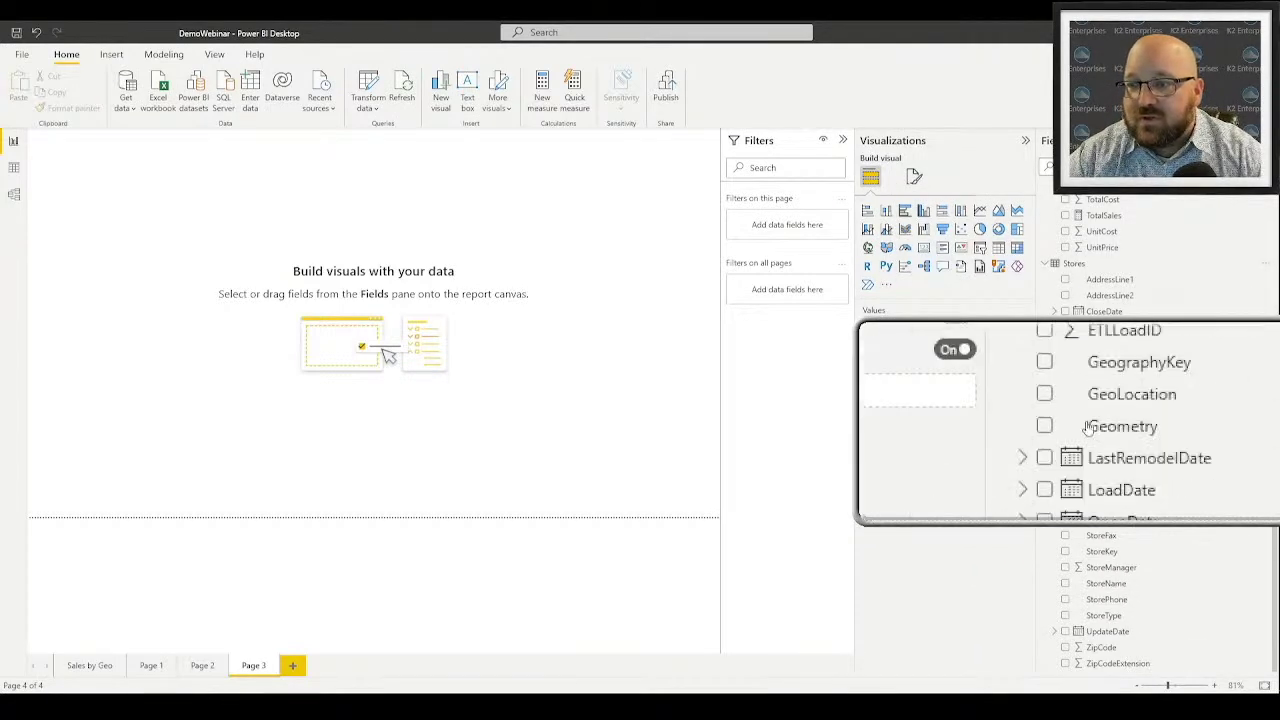
# Place the TotalSales measure on the new page as a card visual and make the card wider and shorter
pyautogui.scroll(4, 1095, 340)
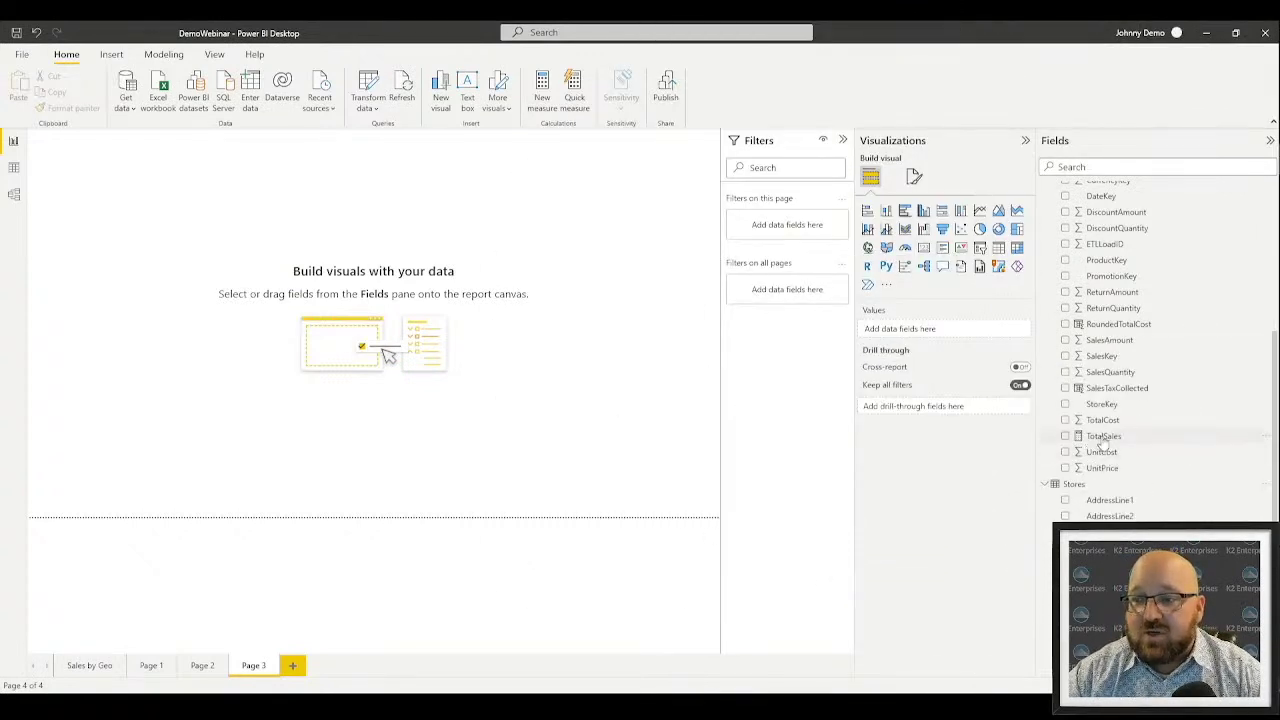
pyautogui.moveTo(1103, 443); pyautogui.dragTo(413, 284)
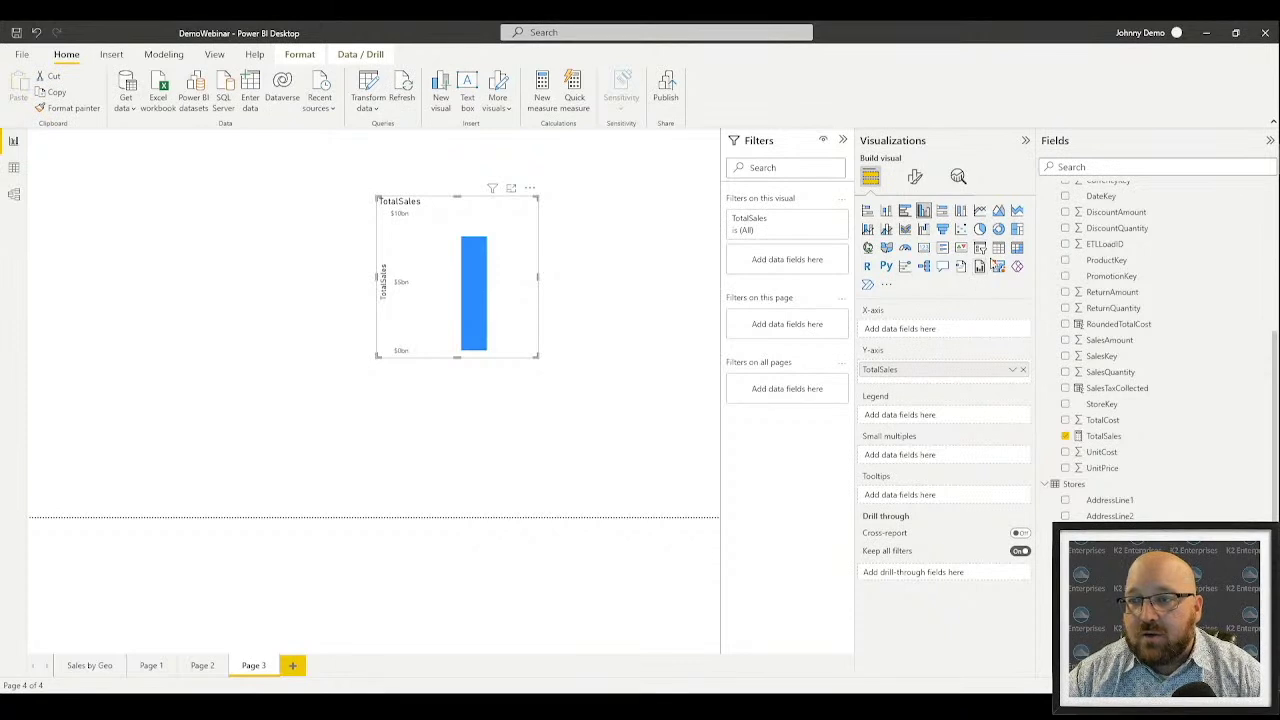
pyautogui.click(923, 247)
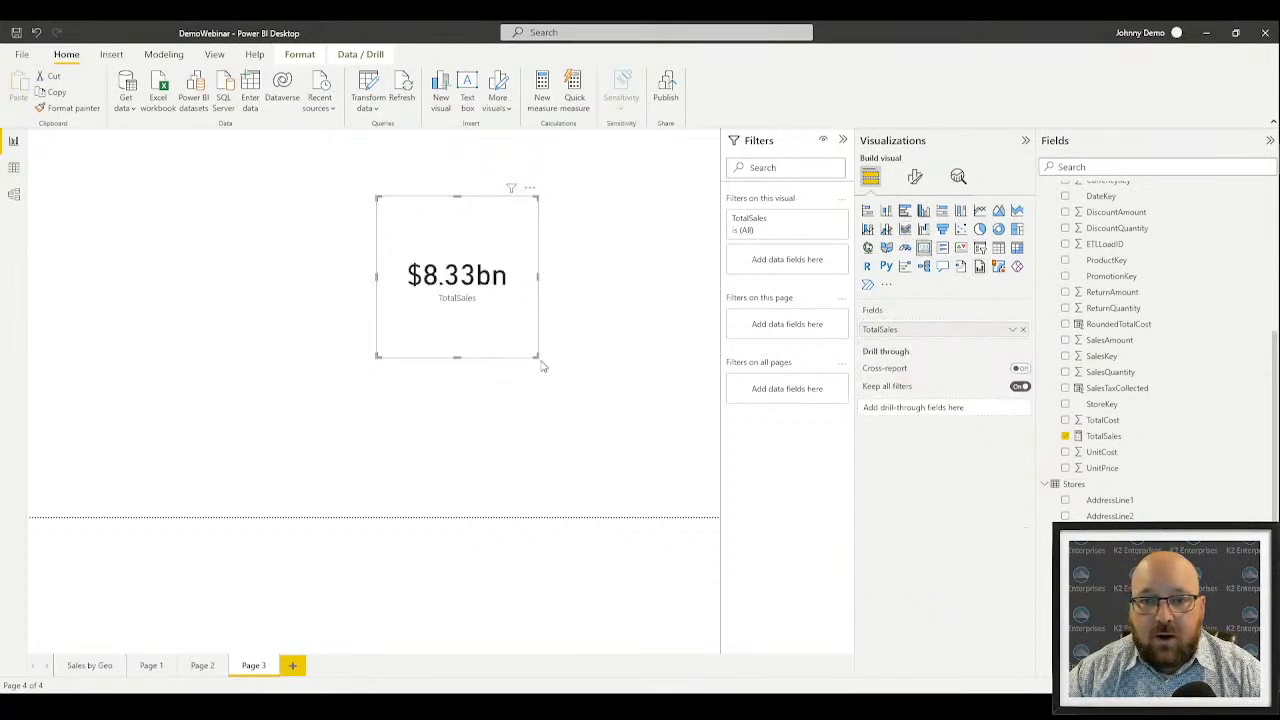
pyautogui.moveTo(537, 357); pyautogui.dragTo(633, 329)
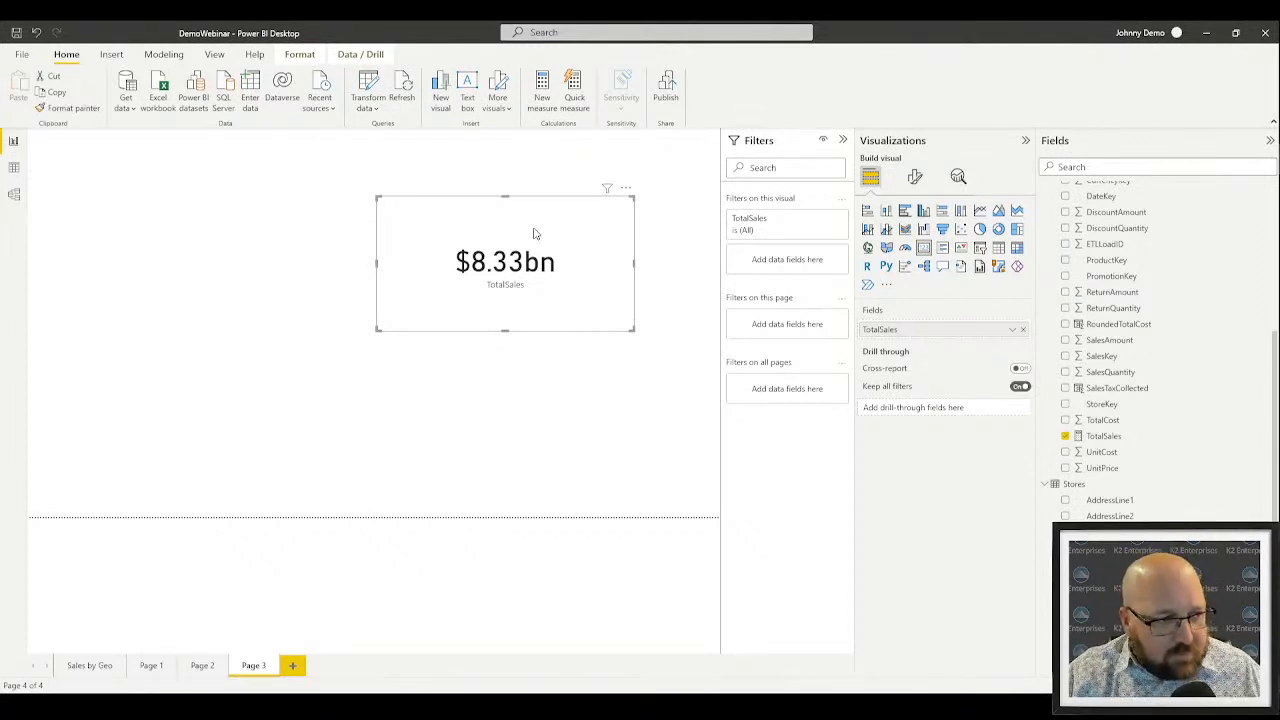
# Delete the TotalSales card from the page
pyautogui.click(486, 195)
pyautogui.click(479, 224)
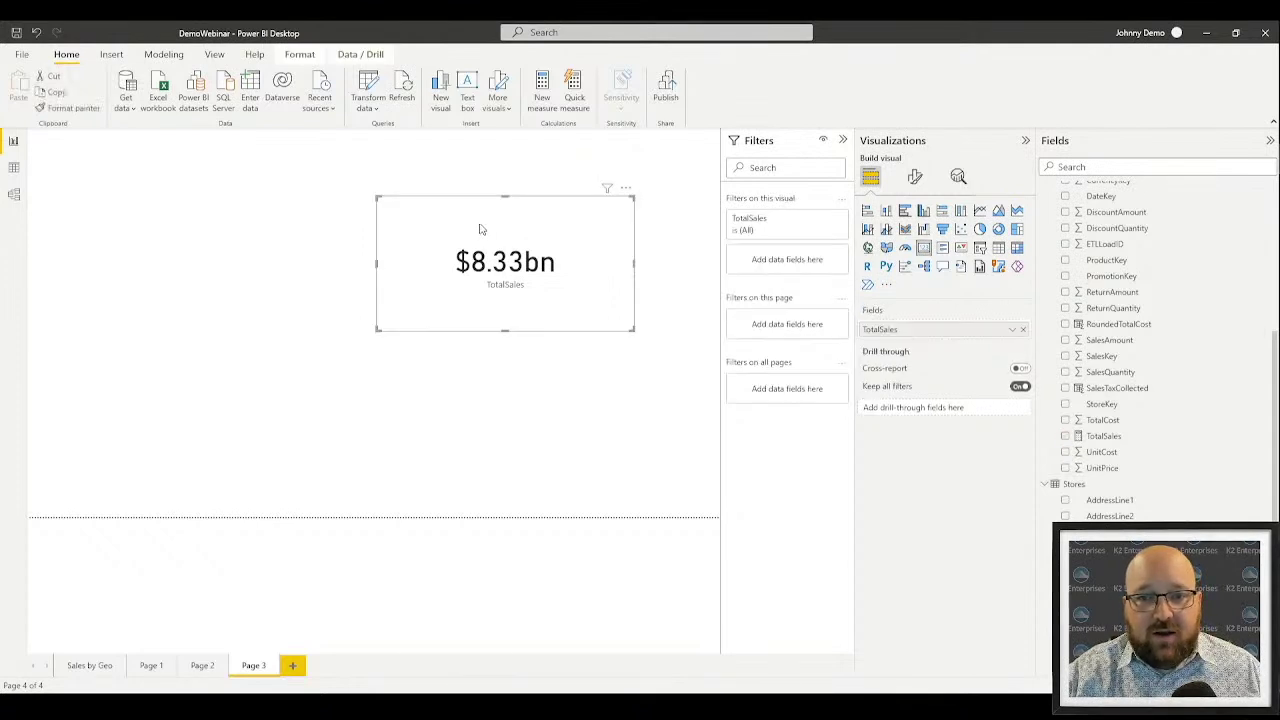
pyautogui.press('Delete')
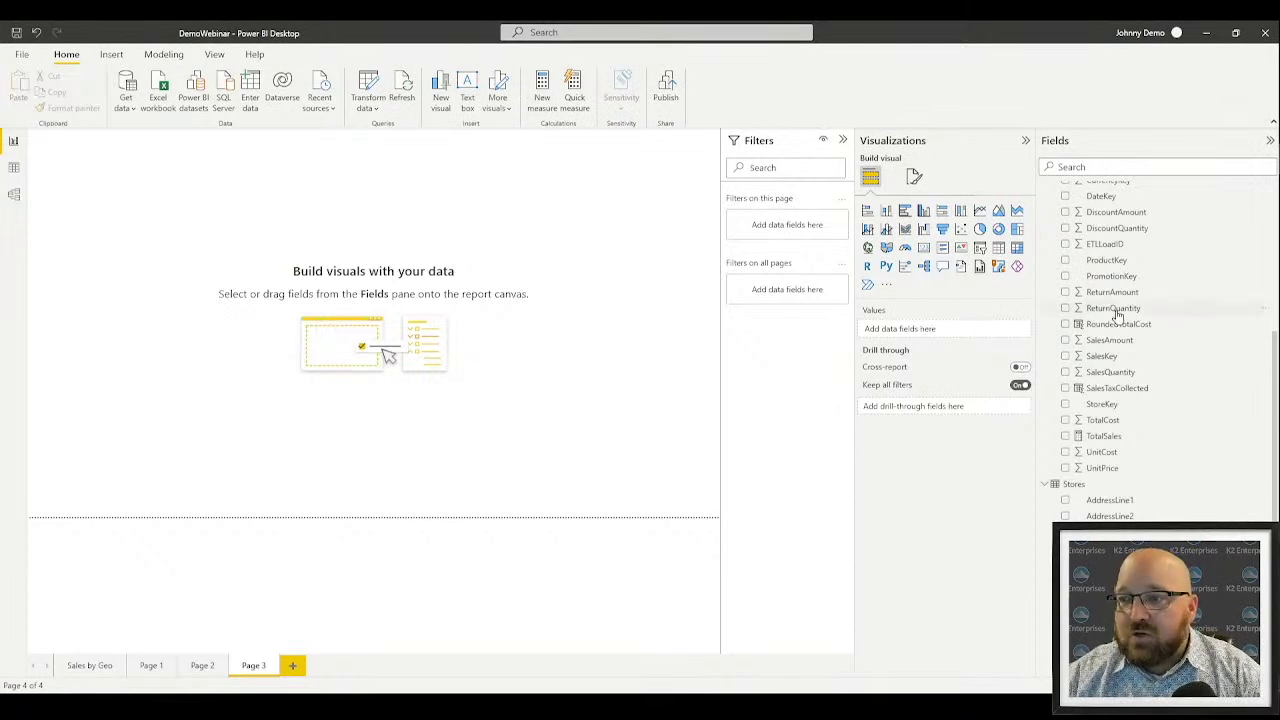
pyautogui.scroll(4, 1115, 315)
pyautogui.rightClick(1078, 370)
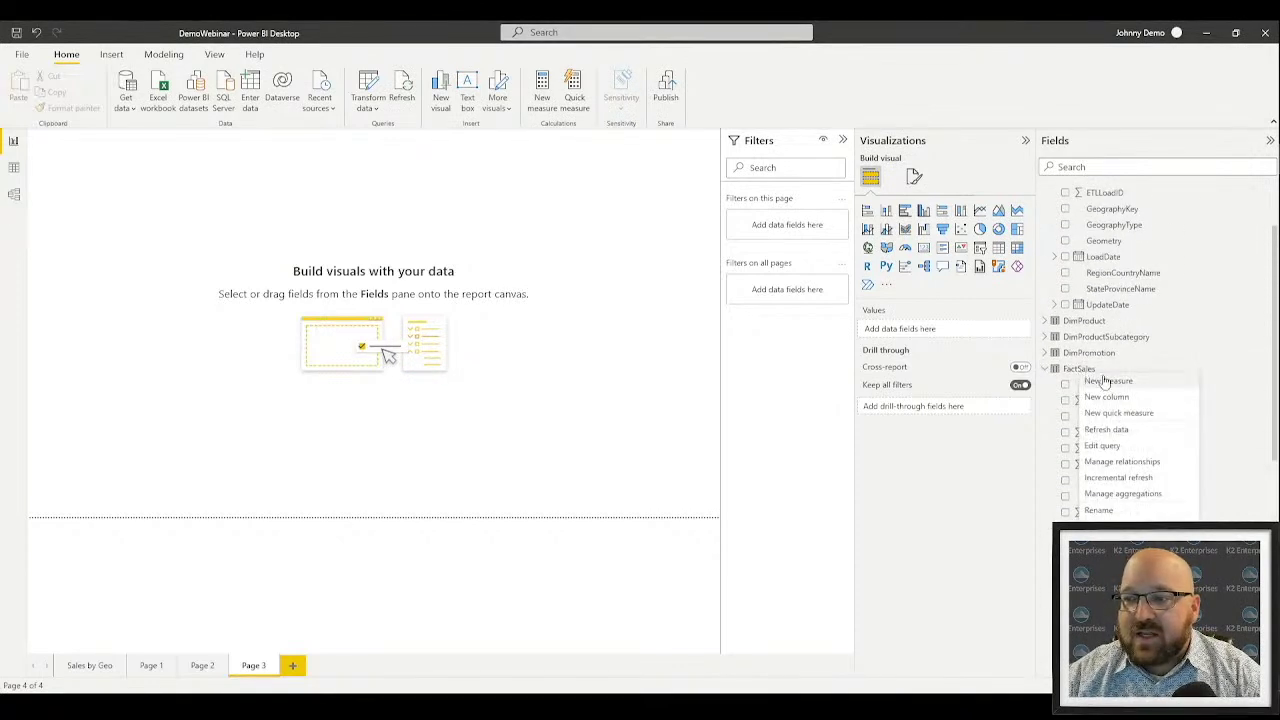
pyautogui.press('Escape')
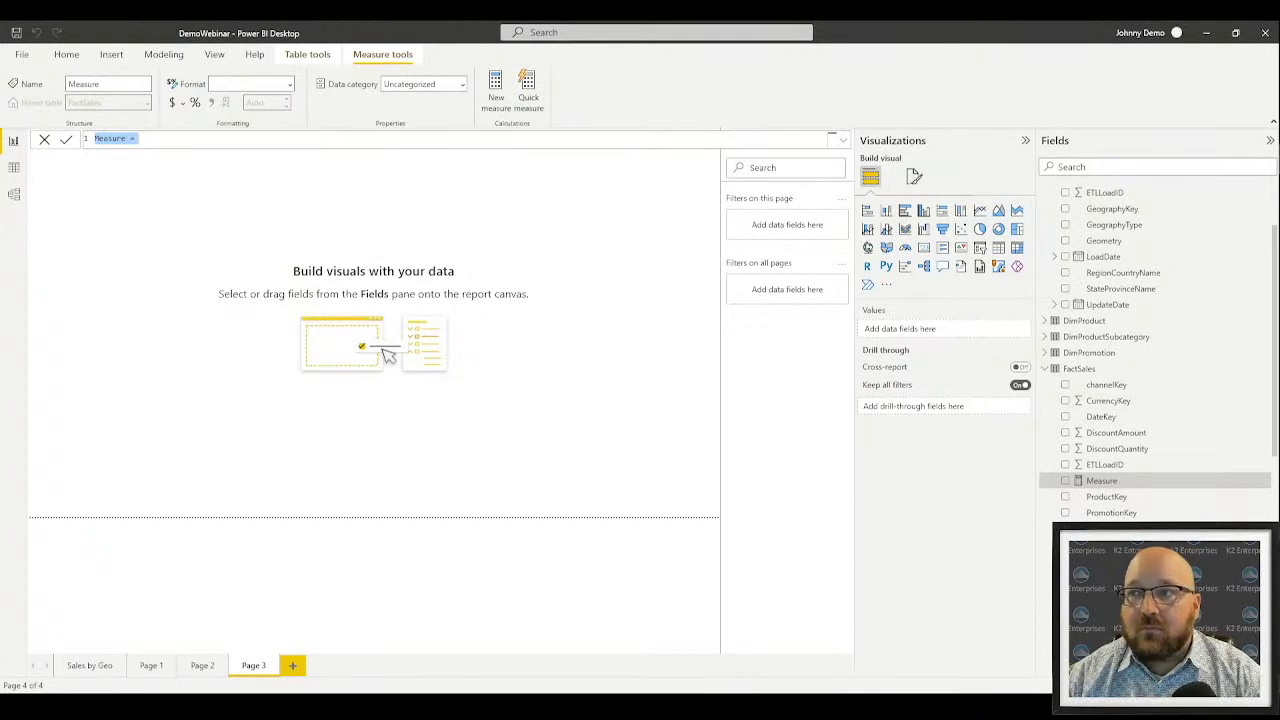
pyautogui.click(190, 143)
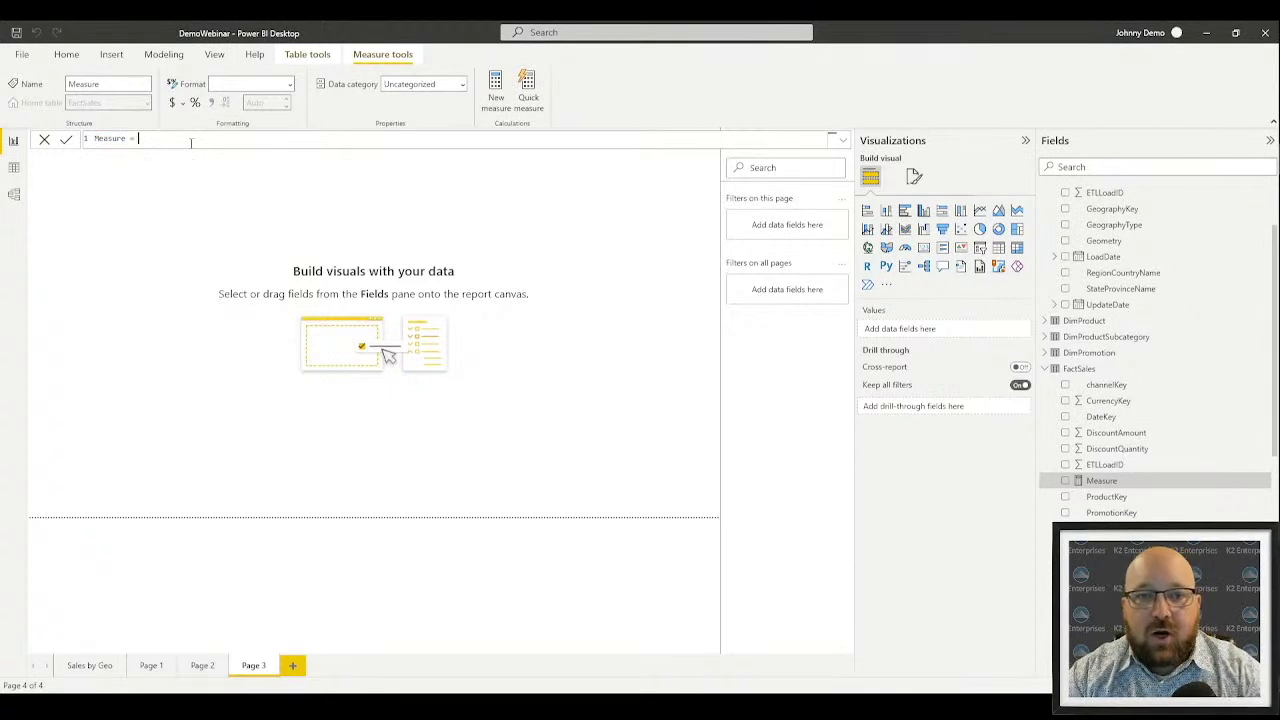
pyautogui.hotkey('ctrl', 'a')
pyautogui.press('BackSpace')
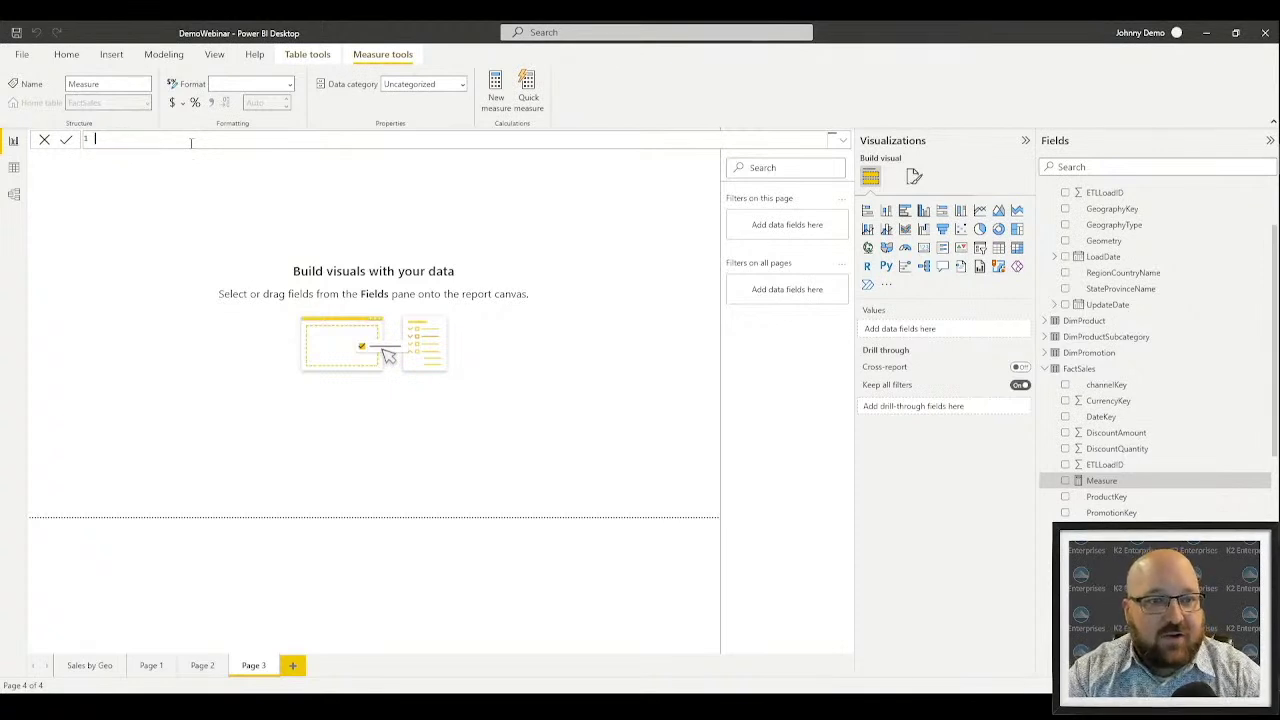
pyautogui.write('Target')
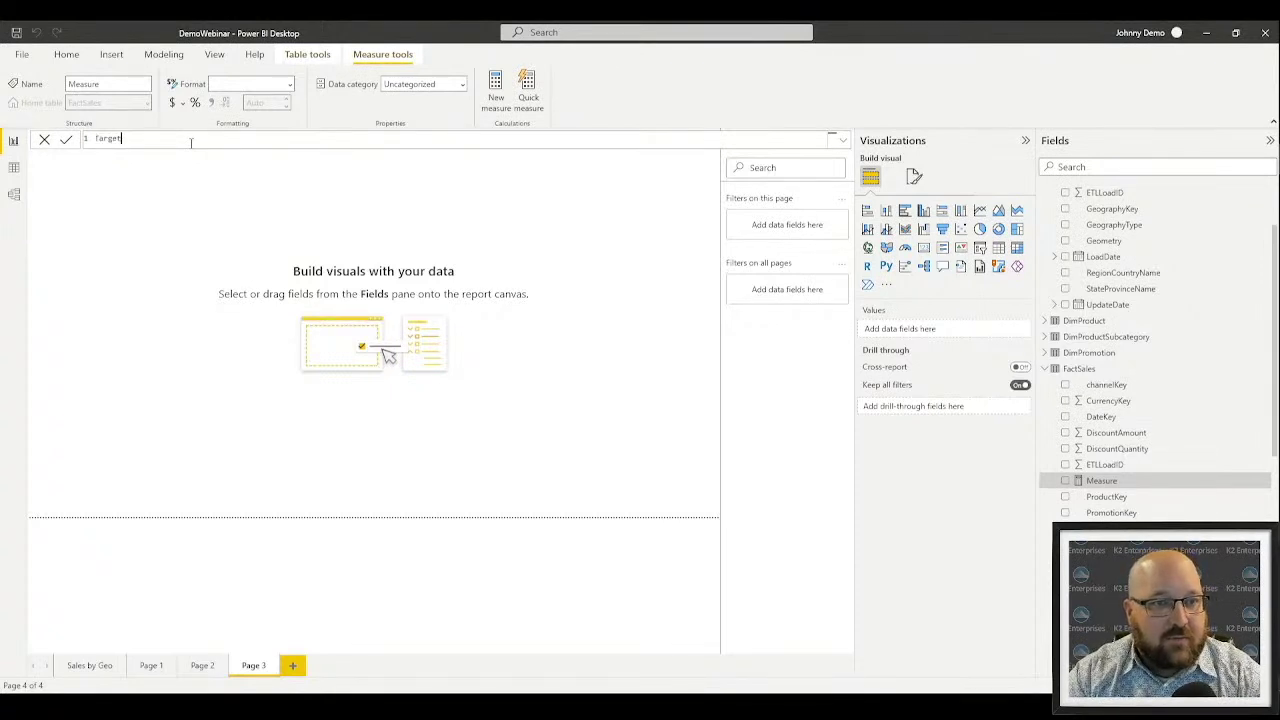
pyautogui.write('SalesReve')
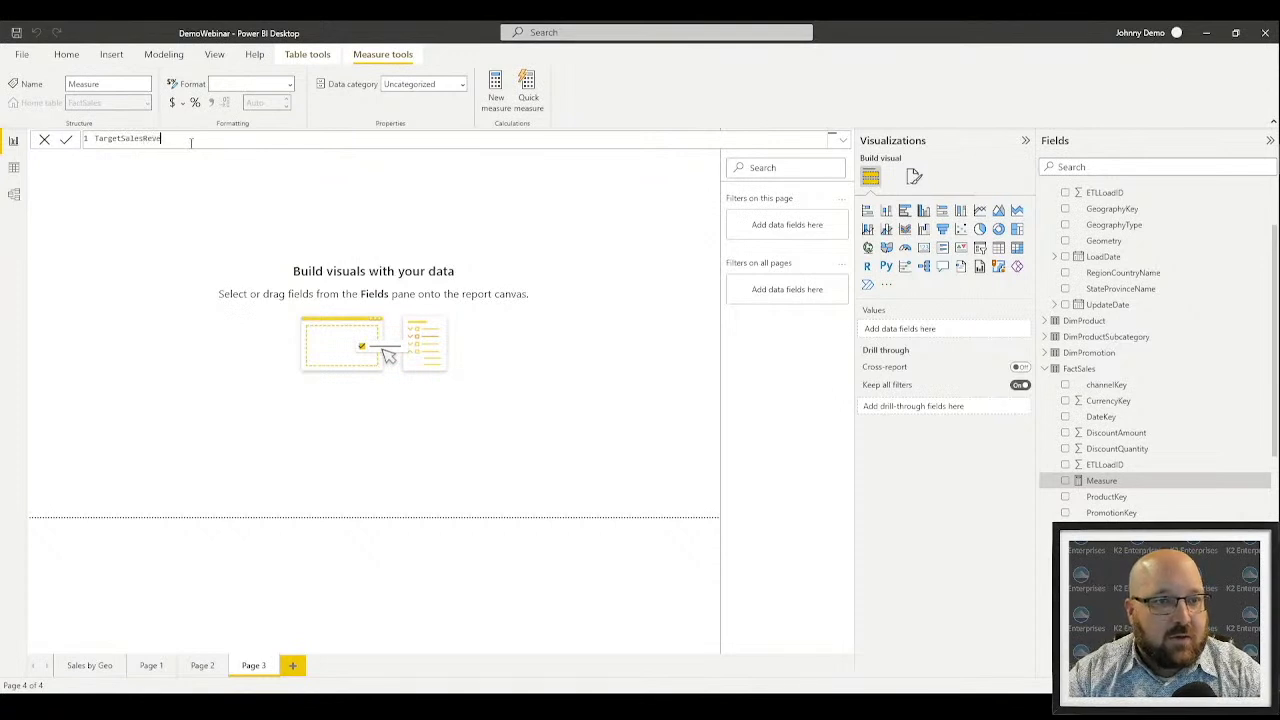
pyautogui.write('nue =')
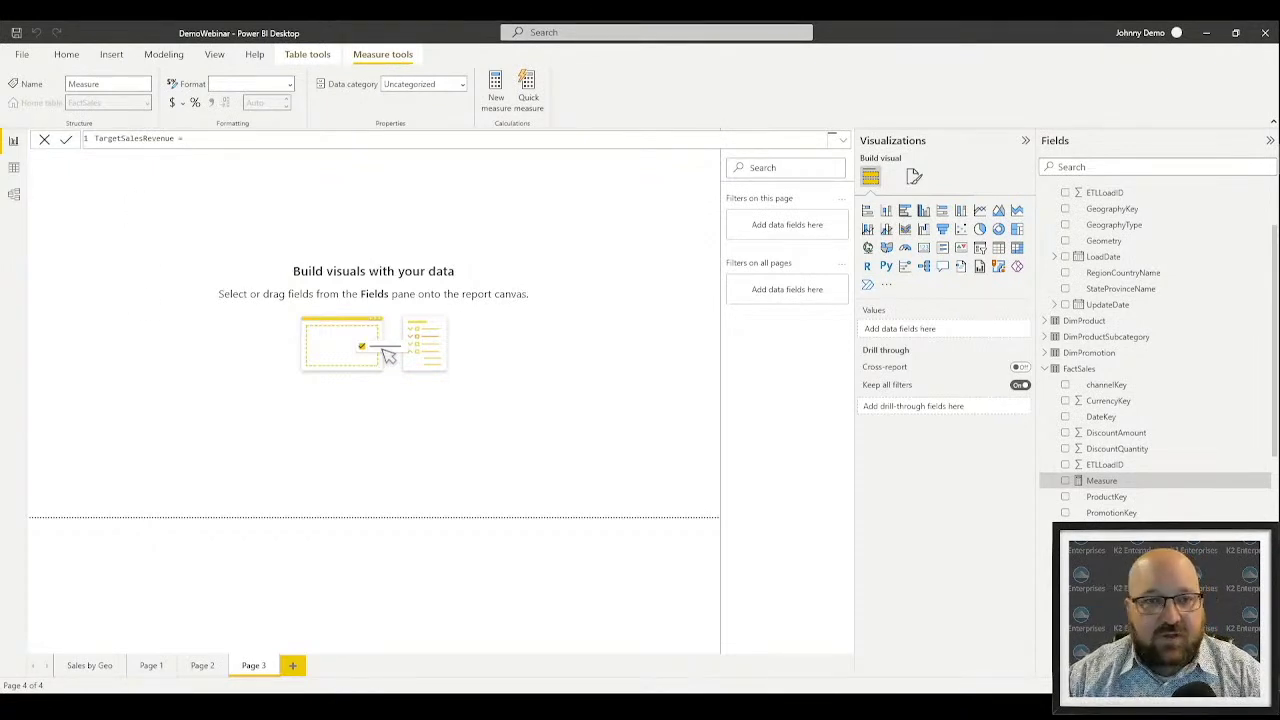
pyautogui.hotkey('ctrl', 'v')
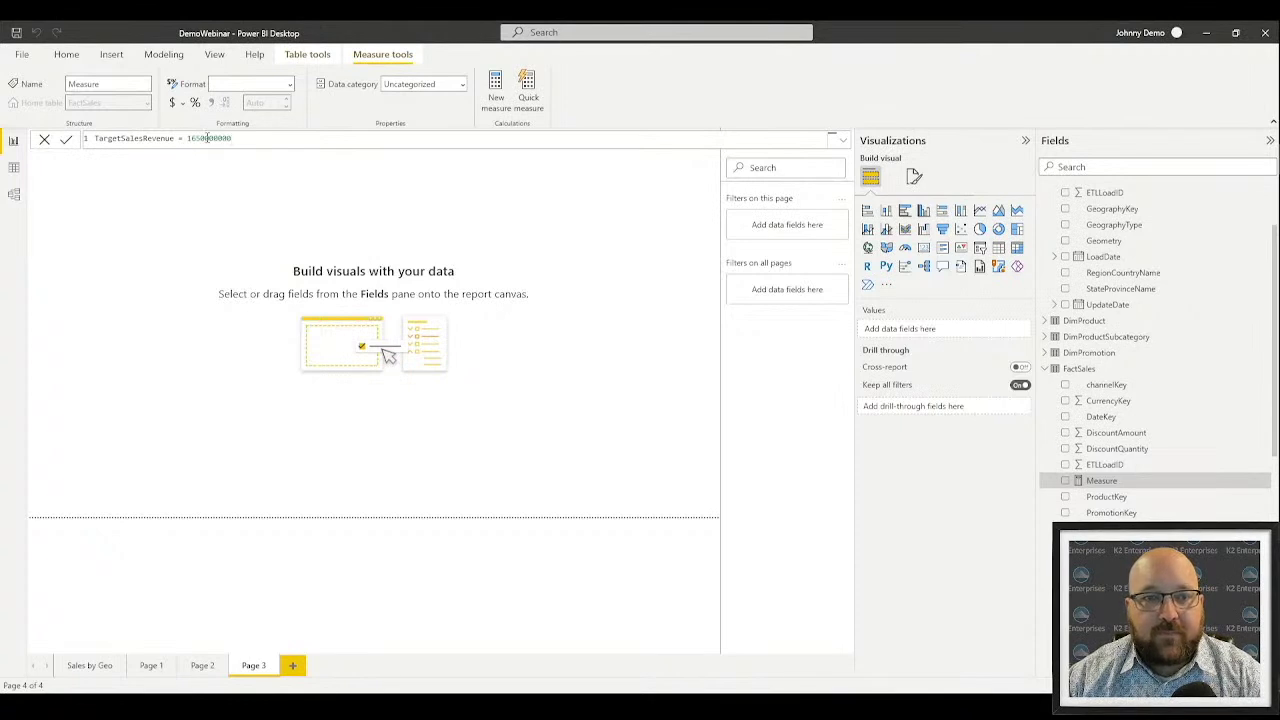
pyautogui.press('Return')
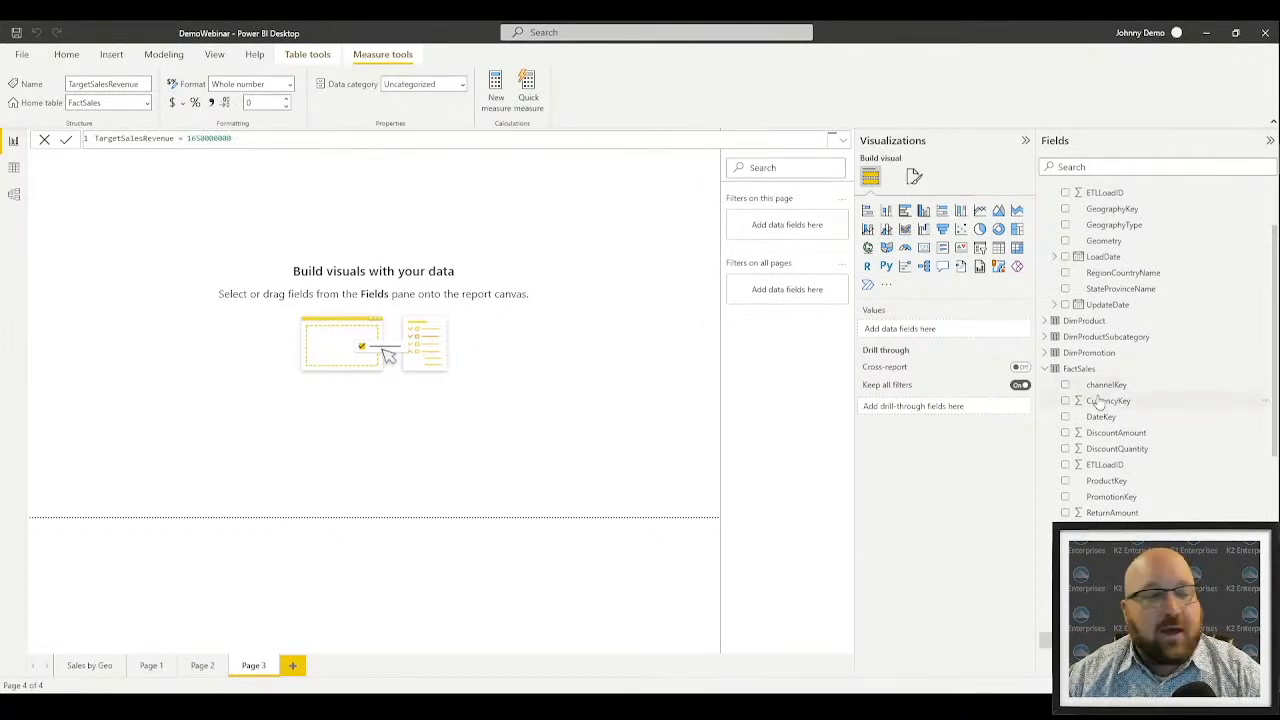
pyautogui.rightClick(1080, 368)
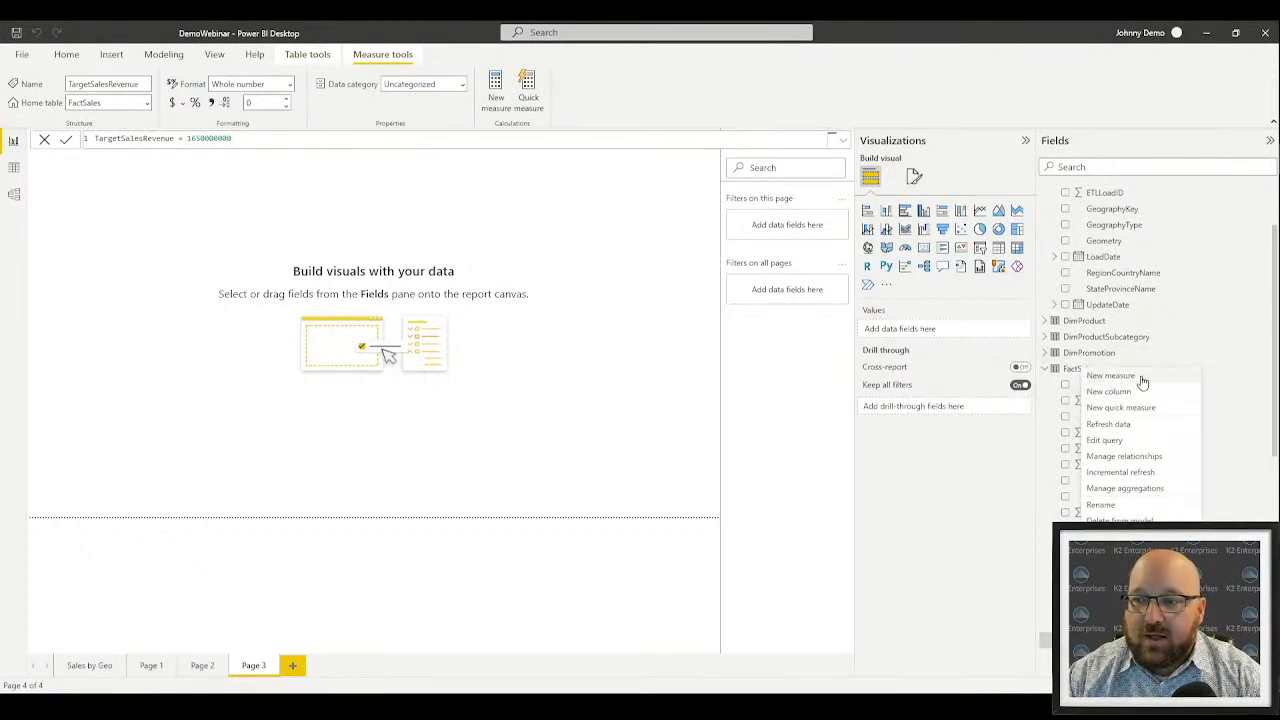
pyautogui.click(1108, 376)
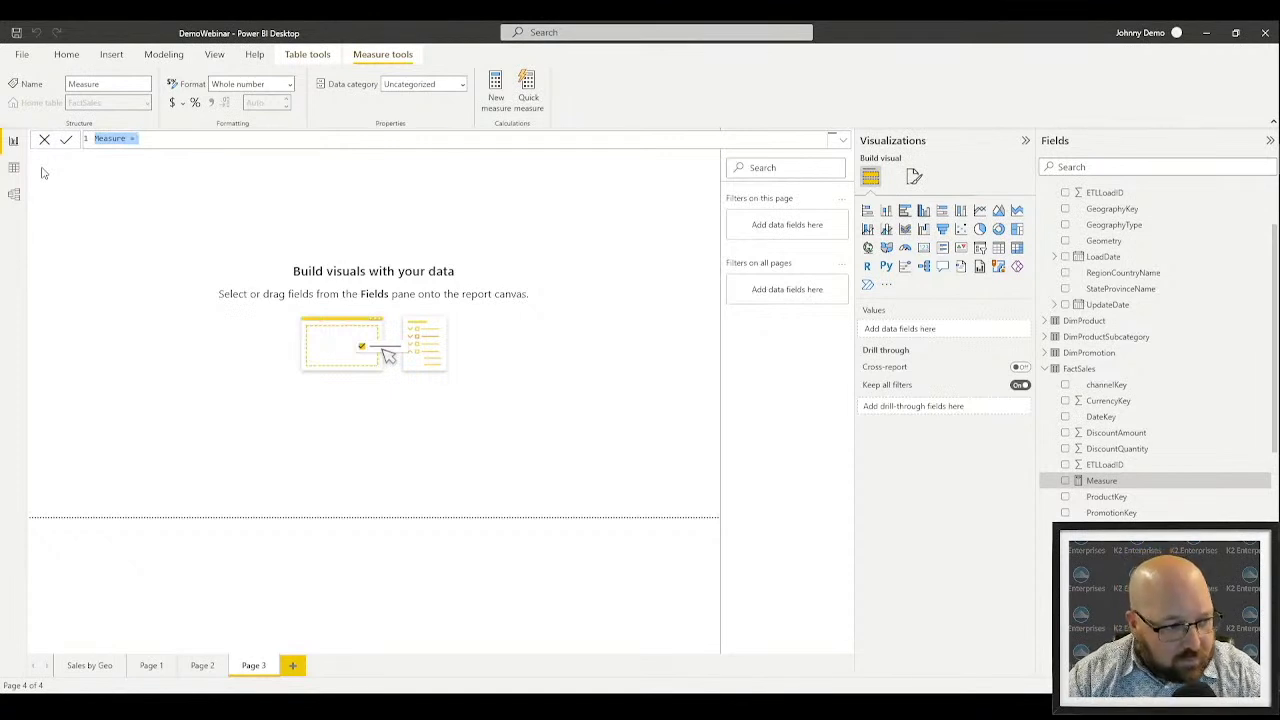
pyautogui.write('MaxS')
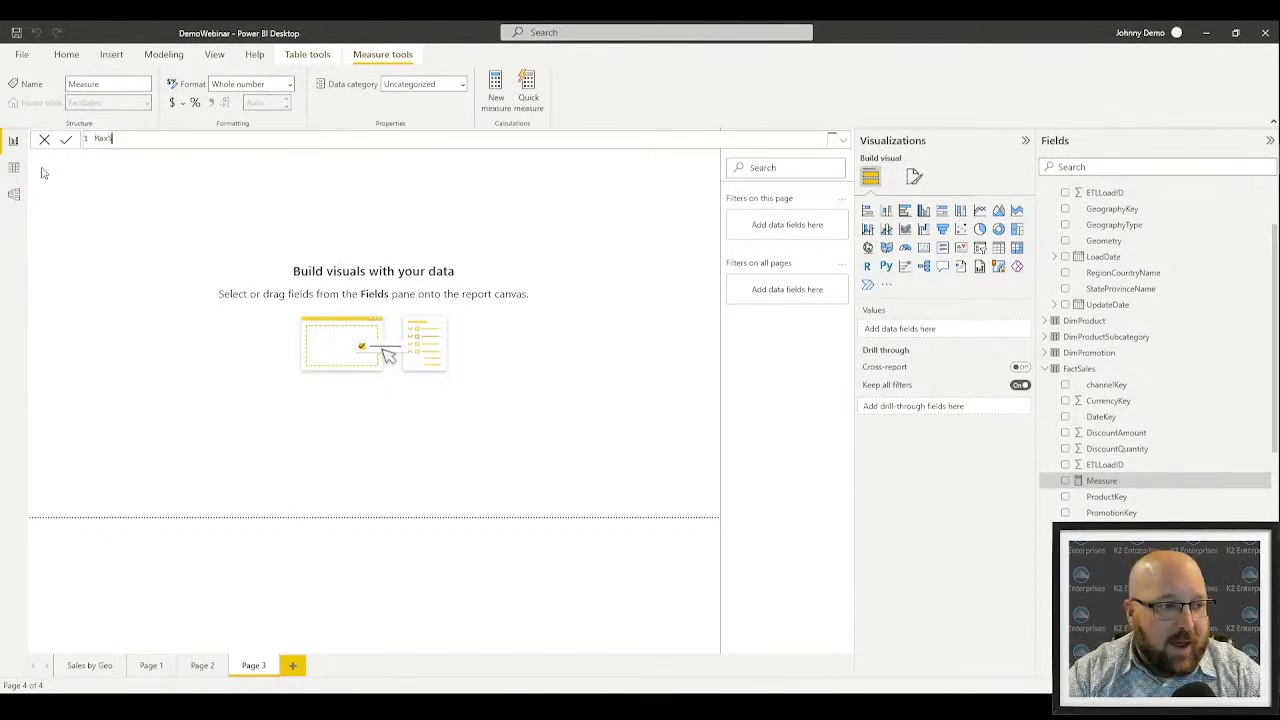
pyautogui.write('alesRevenue =')
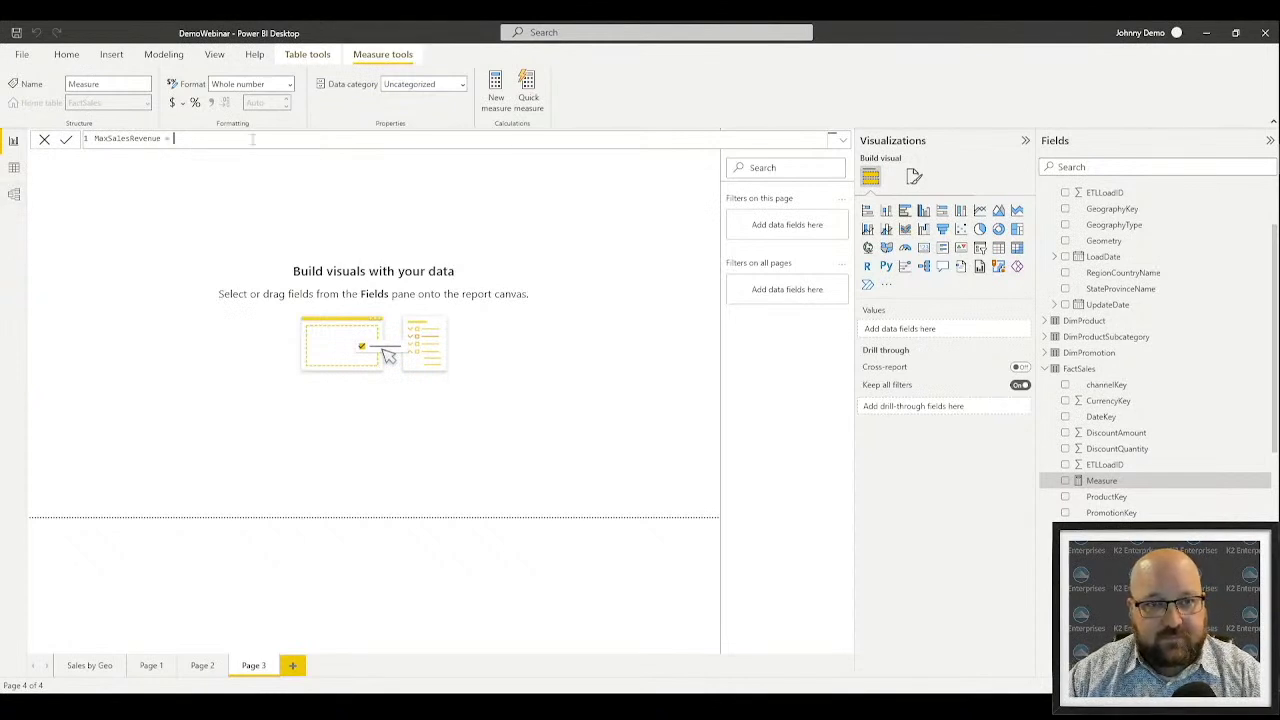
pyautogui.write('v')
pyautogui.press('BackSpace')
pyautogui.write('2000000000')
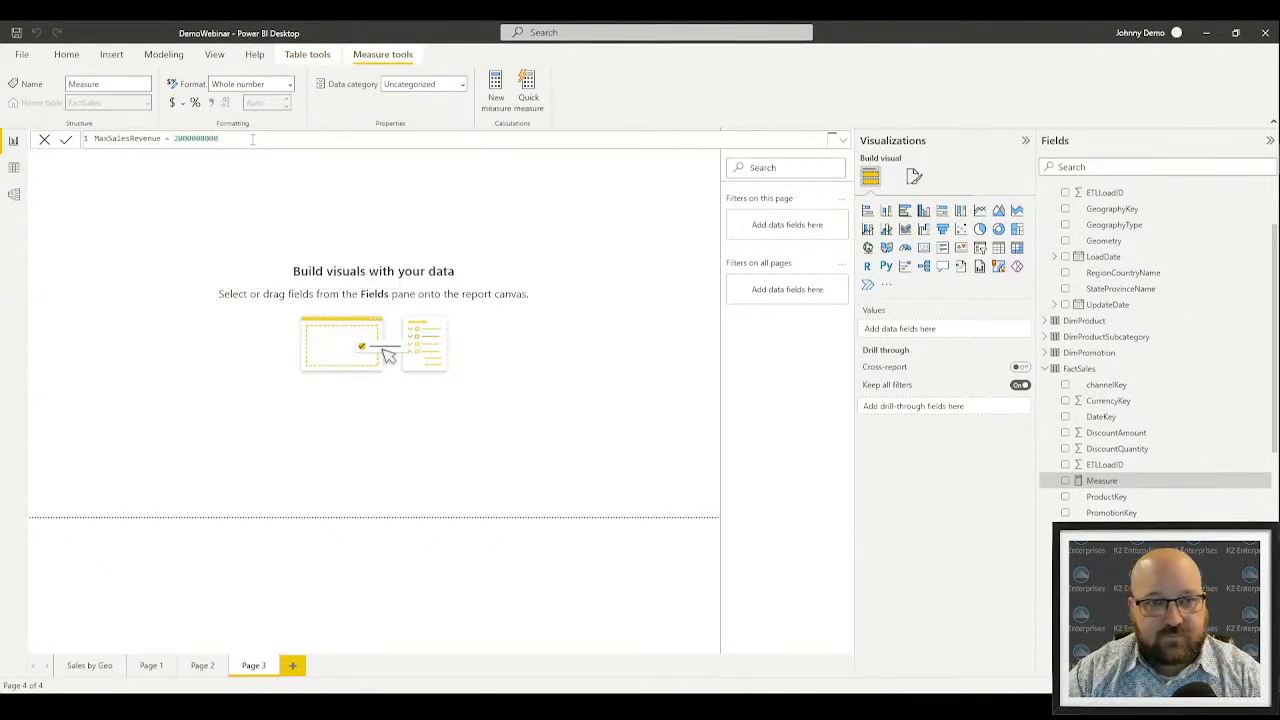
pyautogui.press('Return')
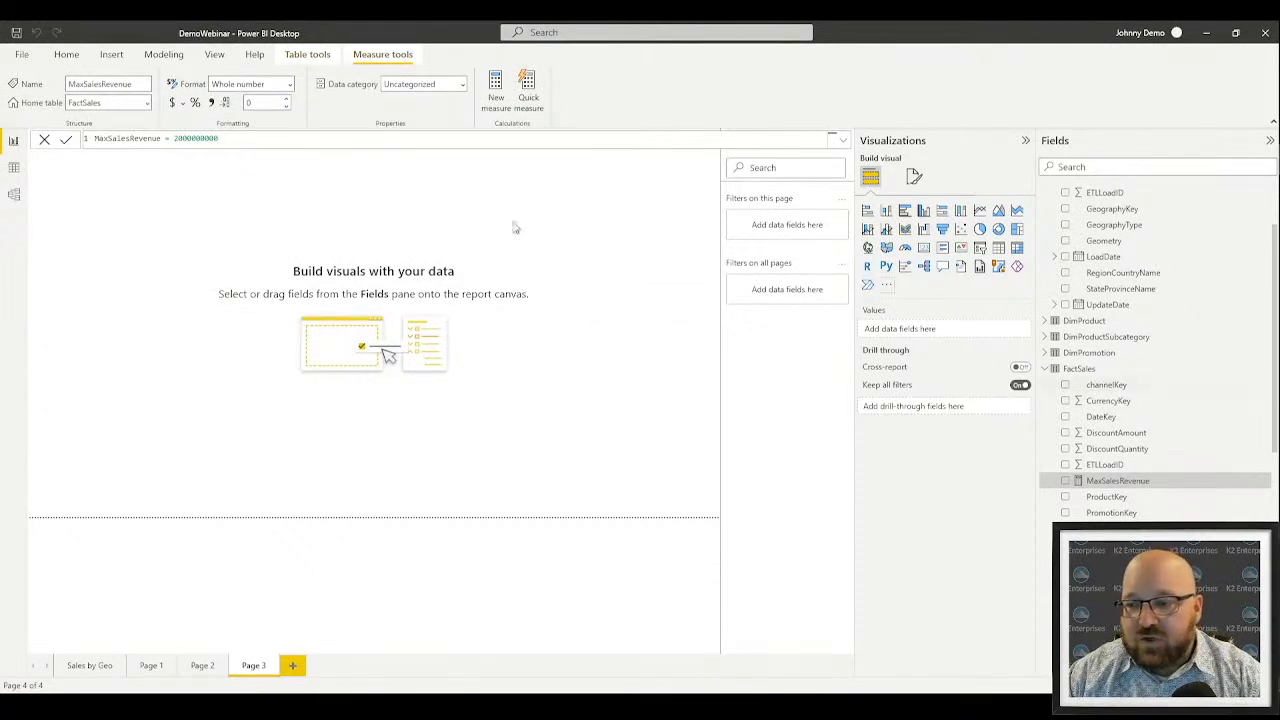
# Place the SalesAmount field on the blank page and convert the resulting chart to a gauge visual
pyautogui.scroll(-3, 1155, 350)
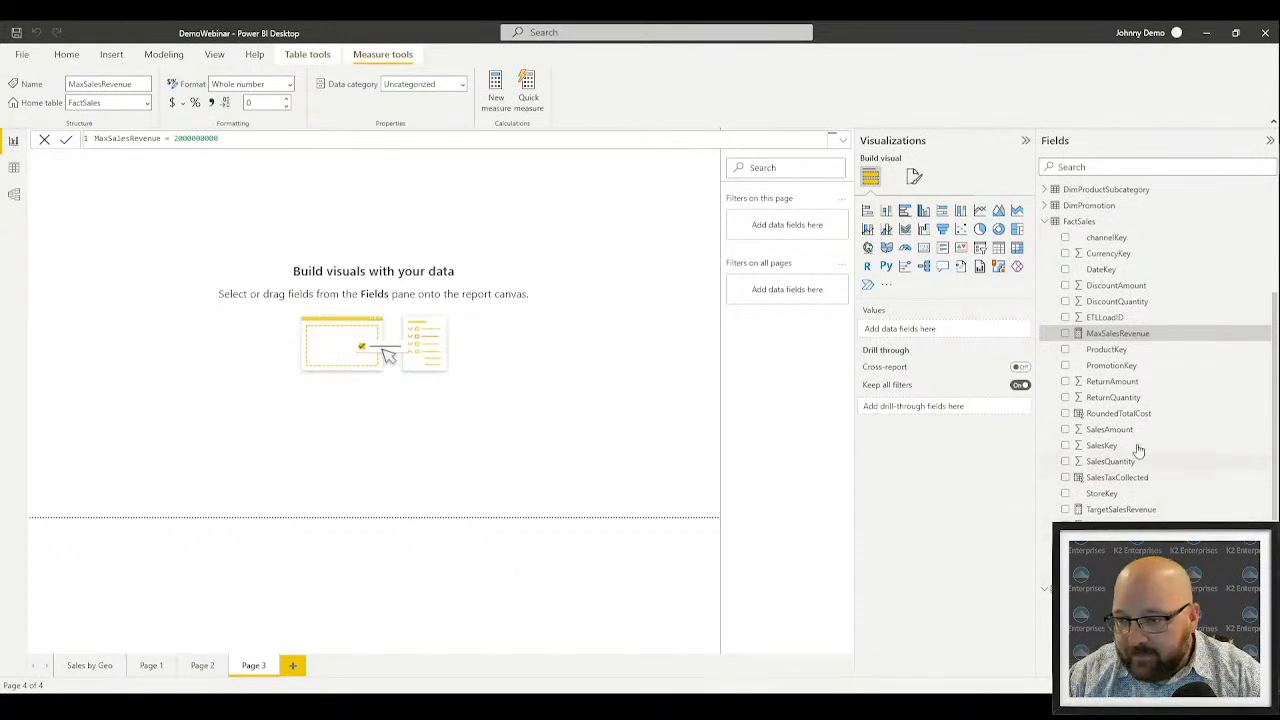
pyautogui.moveTo(1130, 430); pyautogui.dragTo(517, 312)
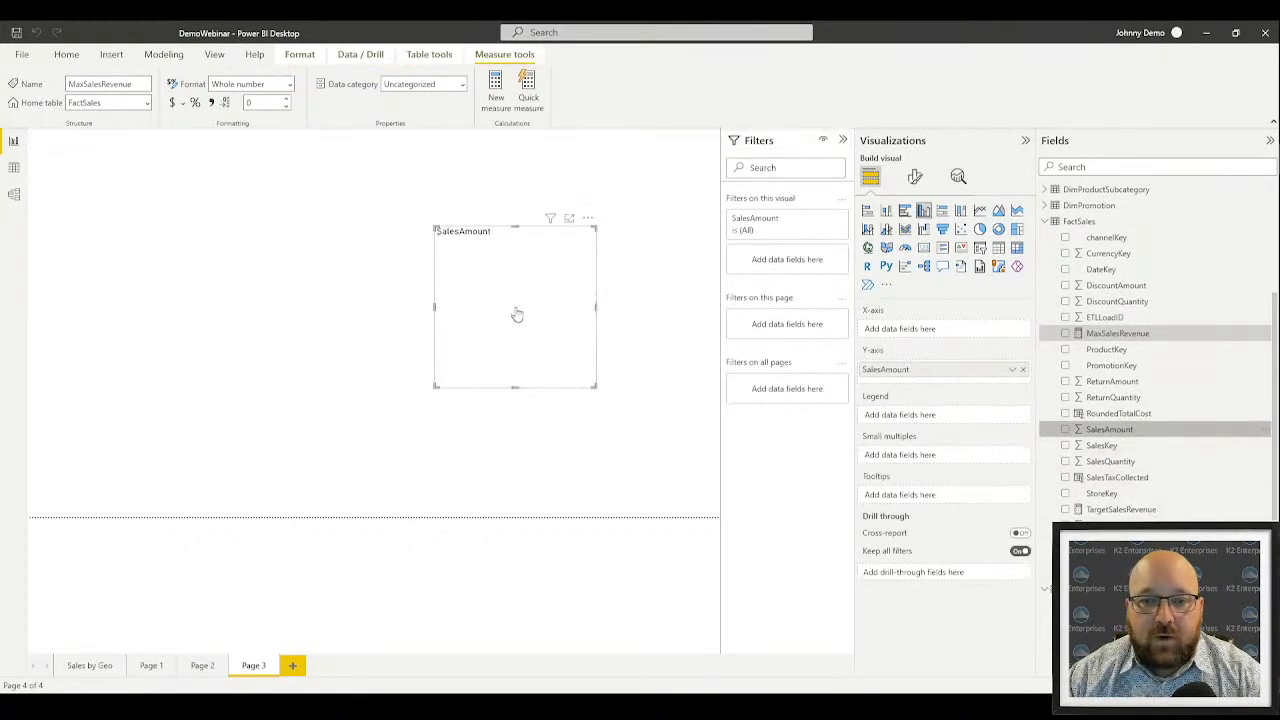
pyautogui.moveTo(459, 232); pyautogui.dragTo(466, 206)
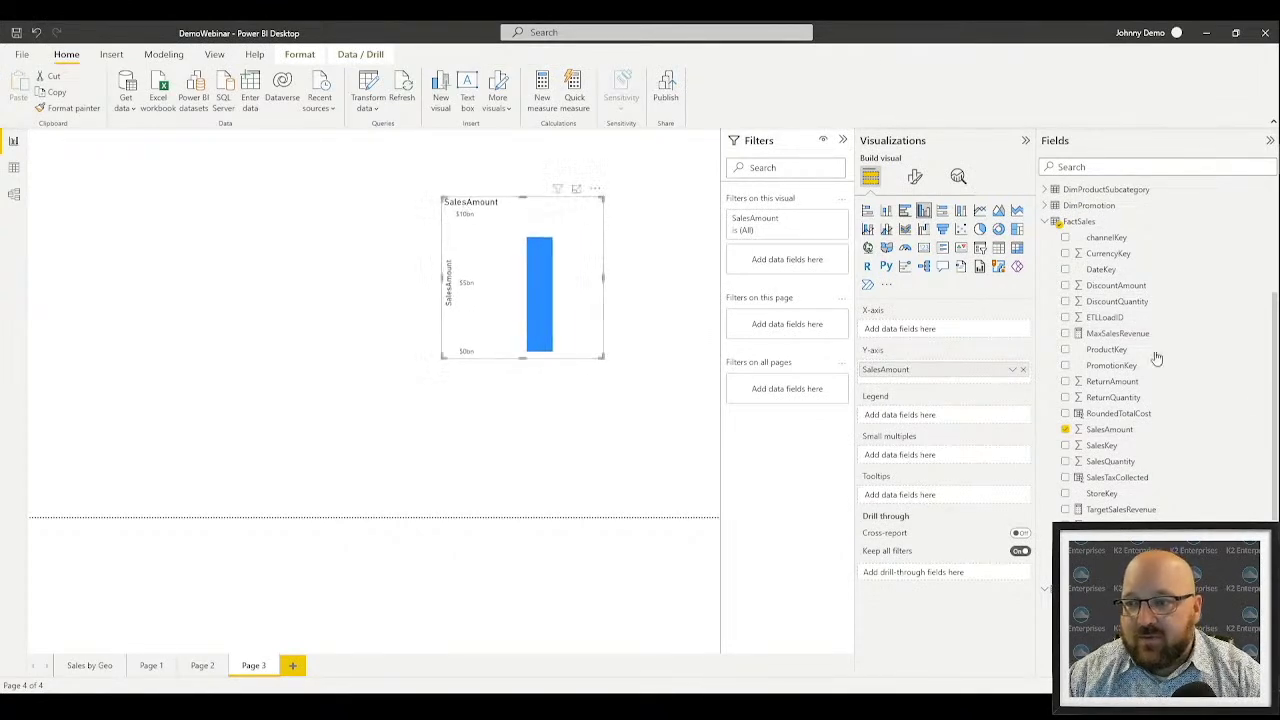
pyautogui.scroll(2, 1135, 413)
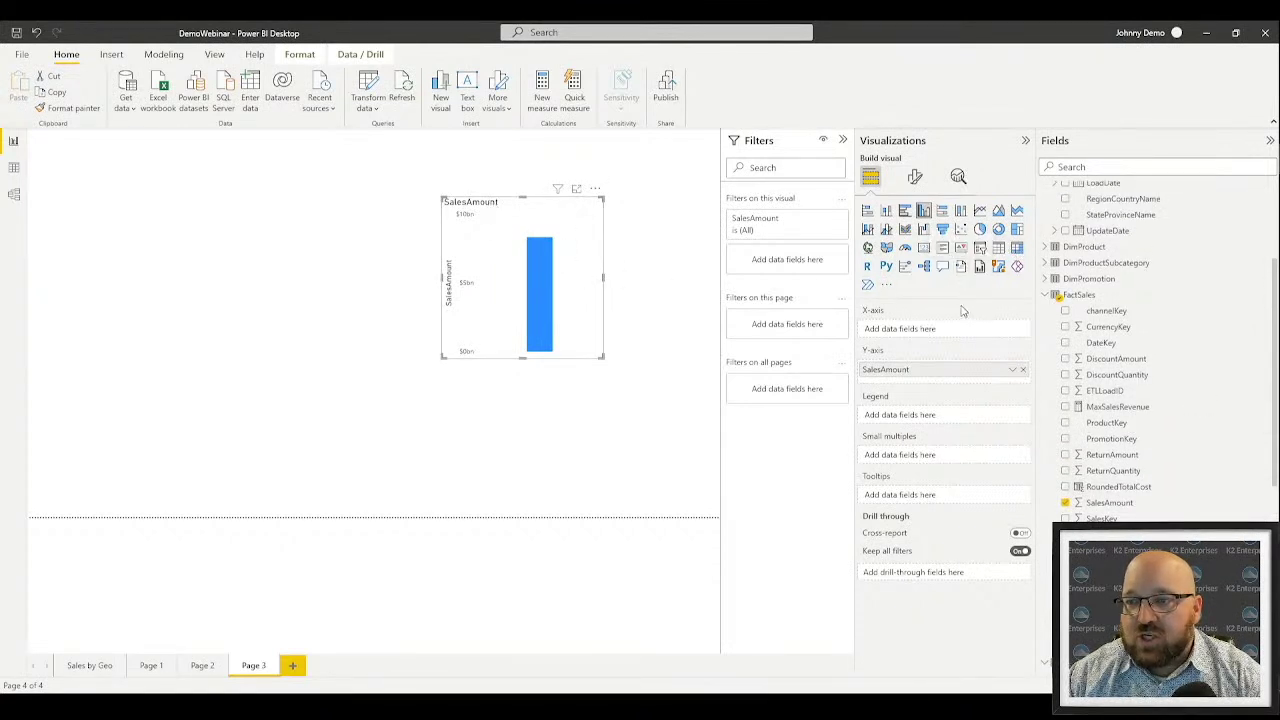
pyautogui.click(905, 247)
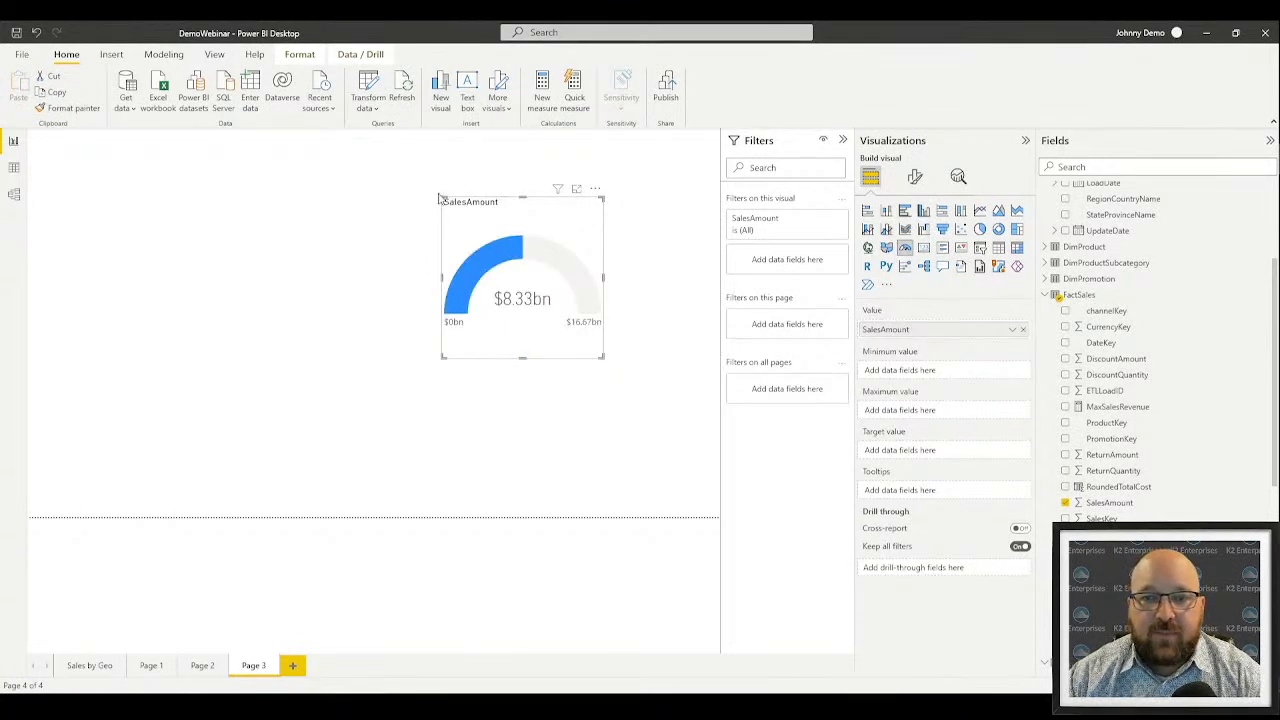
# Enlarge the SalesAmount gauge to about twice its width and reposition it lower on the page
pyautogui.click(350, 170)
pyautogui.click(452, 206)
pyautogui.moveTo(441, 197); pyautogui.dragTo(335, 132)
pyautogui.moveTo(599, 362); pyautogui.dragTo(681, 427)
pyautogui.moveTo(620, 198); pyautogui.dragTo(633, 260)
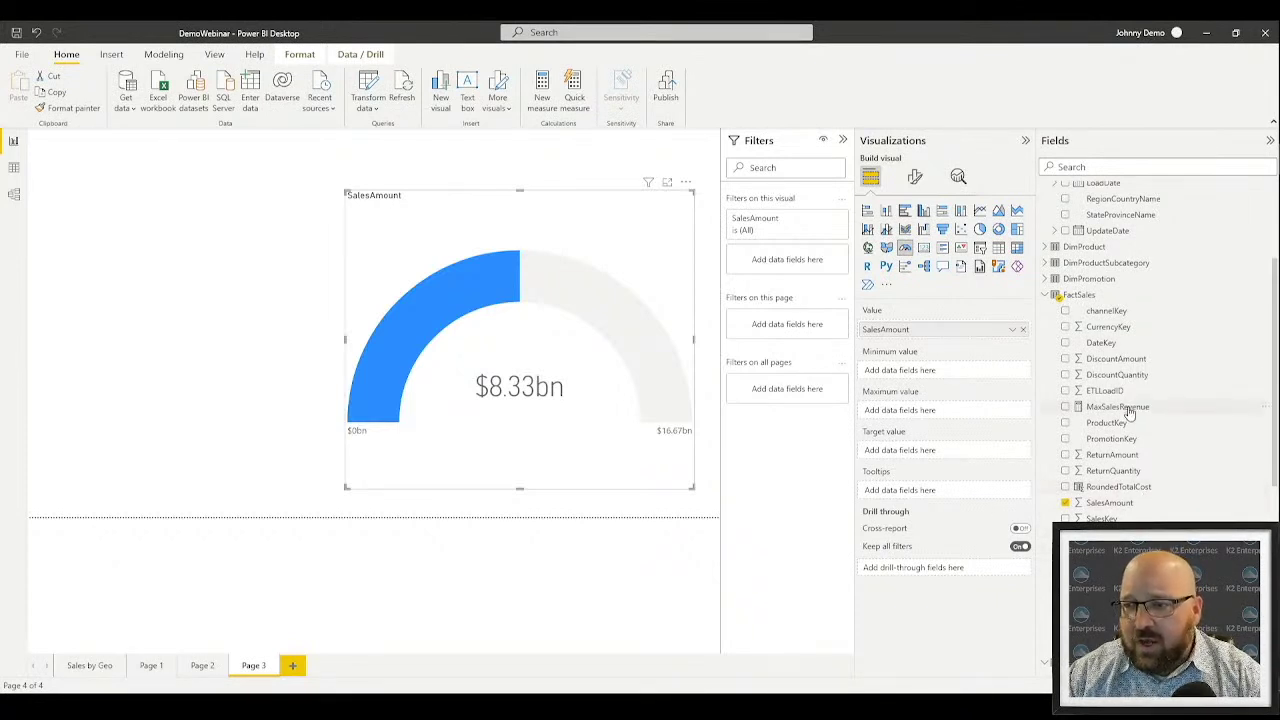
# Assign MaxSalesRevenue as the gauge's maximum value and TargetSalesRevenue as its target value, and enlarge the gauge to the page's full height
pyautogui.moveTo(1128, 407)
pyautogui.mouseDown()
pyautogui.moveTo(960, 440)
pyautogui.moveTo(1000, 410)
pyautogui.moveTo(997, 460)
pyautogui.moveTo(945, 468)
pyautogui.moveTo(915, 455)
pyautogui.moveTo(930, 395)
pyautogui.moveTo(925, 557)
pyautogui.moveTo(940, 372)
pyautogui.moveTo(942, 412)
pyautogui.mouseUp()
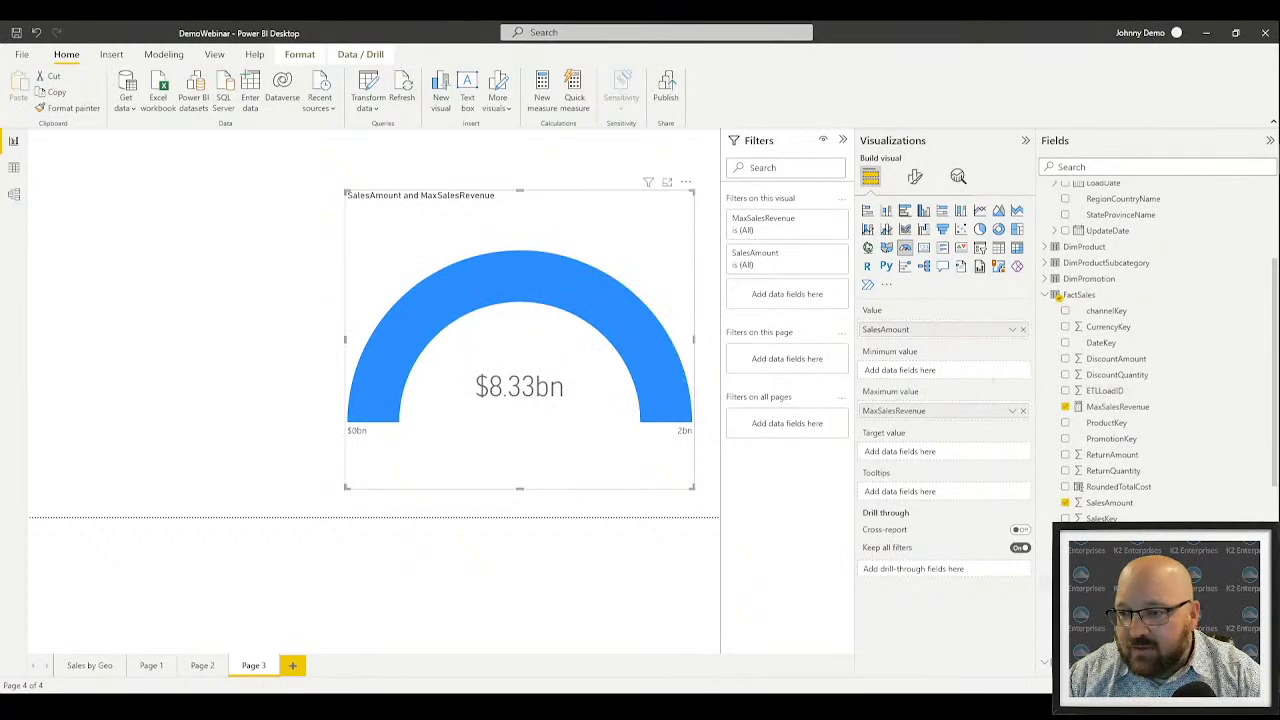
pyautogui.moveTo(1110, 550); pyautogui.dragTo(931, 456)
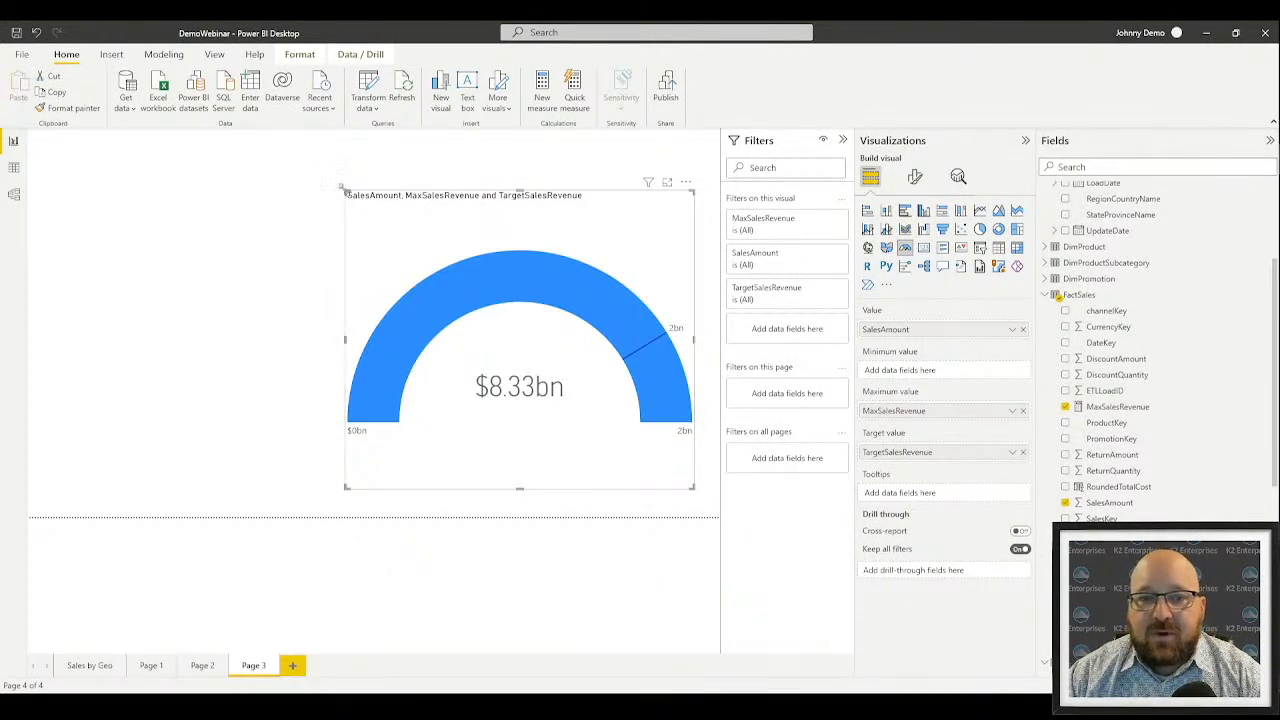
pyautogui.moveTo(345, 191); pyautogui.dragTo(331, 126)
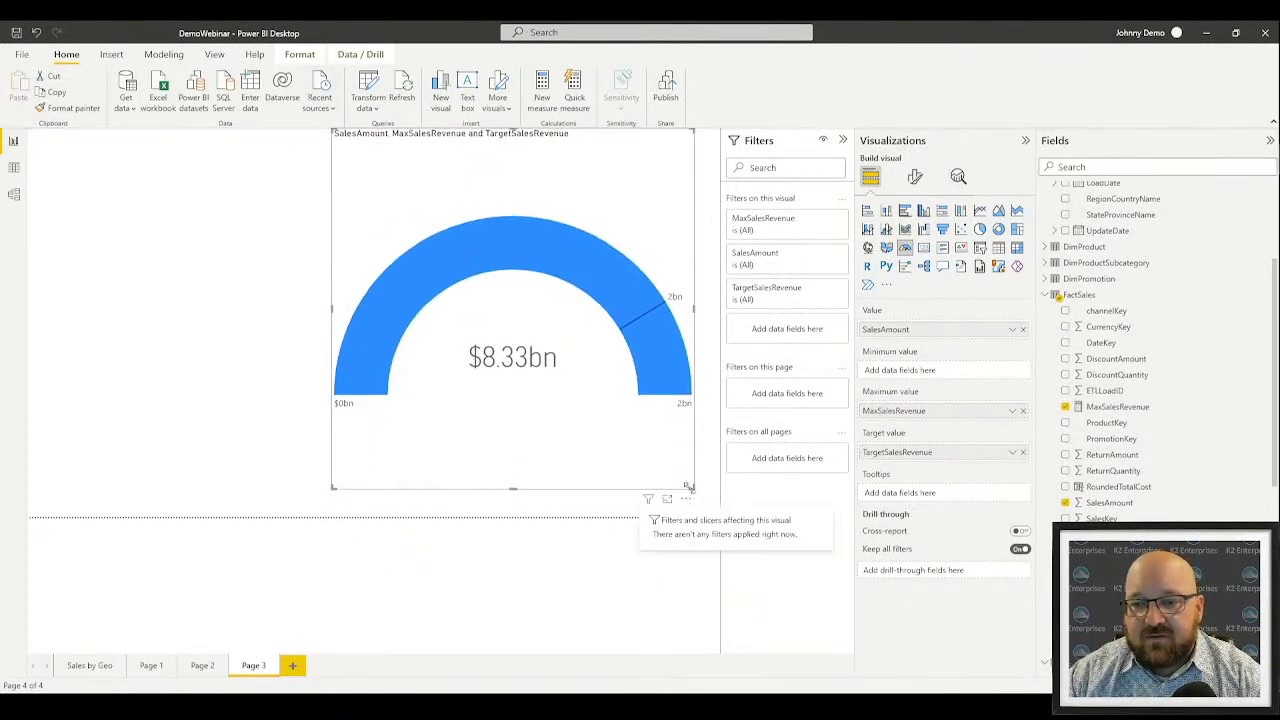
pyautogui.moveTo(703, 512); pyautogui.dragTo(718, 517)
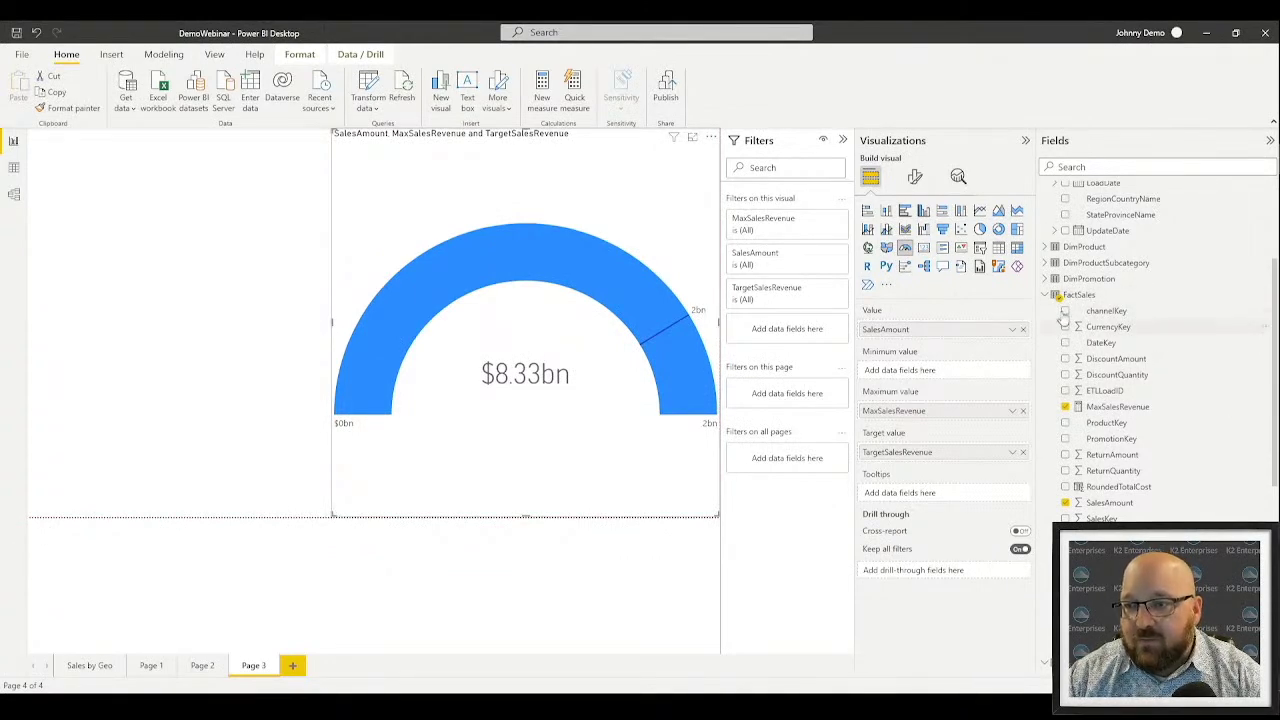
# Add FiscalYearLabel from DimDate as a separate visual on the page, without adding it to the gauge
pyautogui.click(1047, 300)
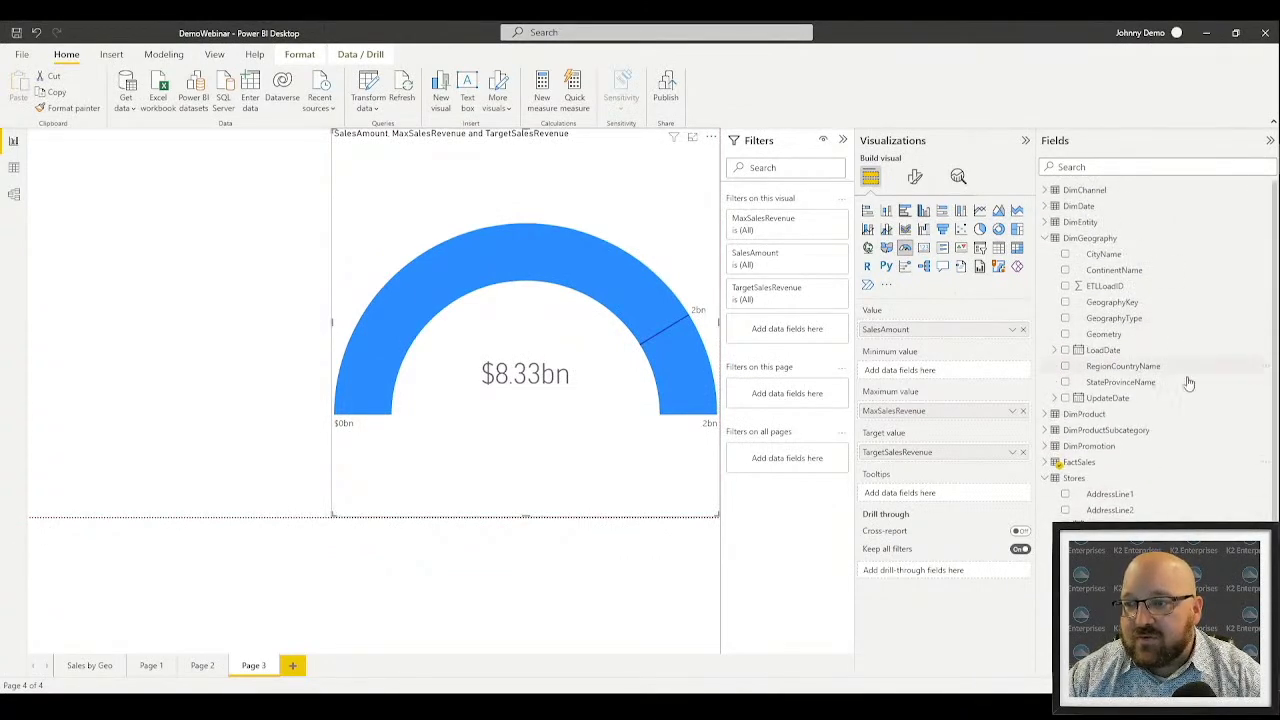
pyautogui.click(1047, 238)
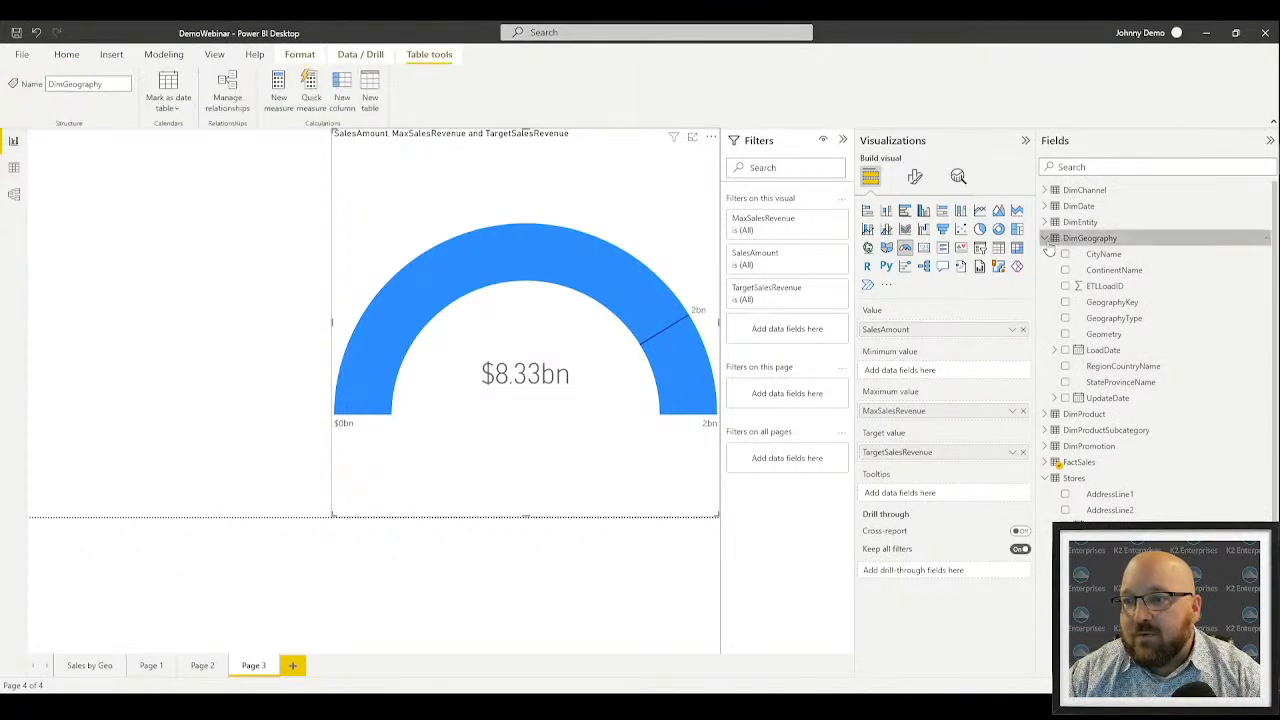
pyautogui.click(1045, 239)
pyautogui.click(1045, 206)
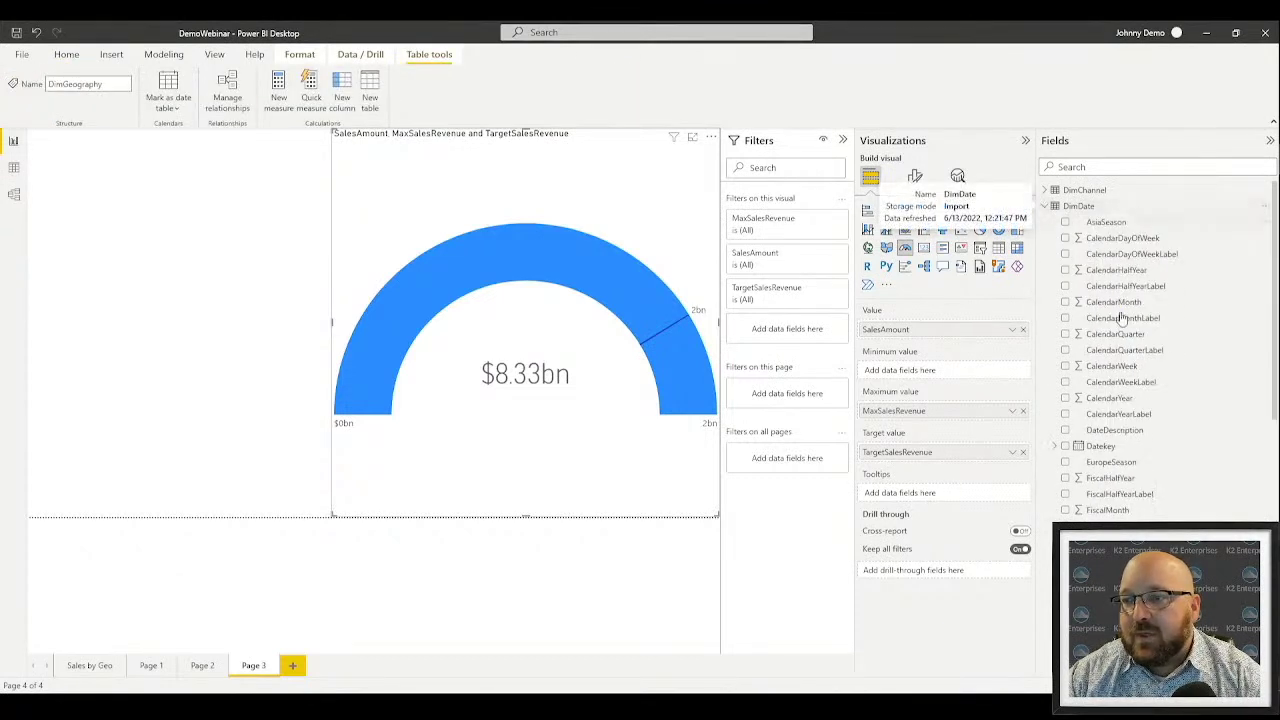
pyautogui.click(111, 388)
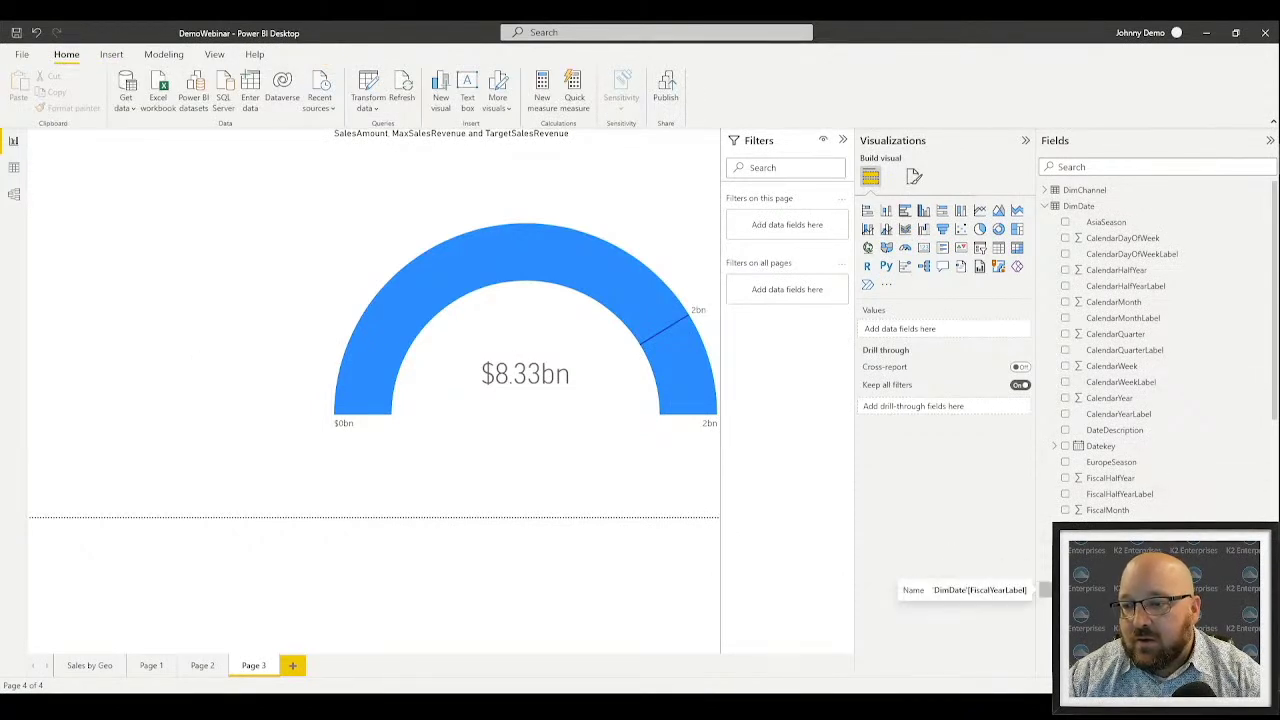
pyautogui.click(1065, 590)
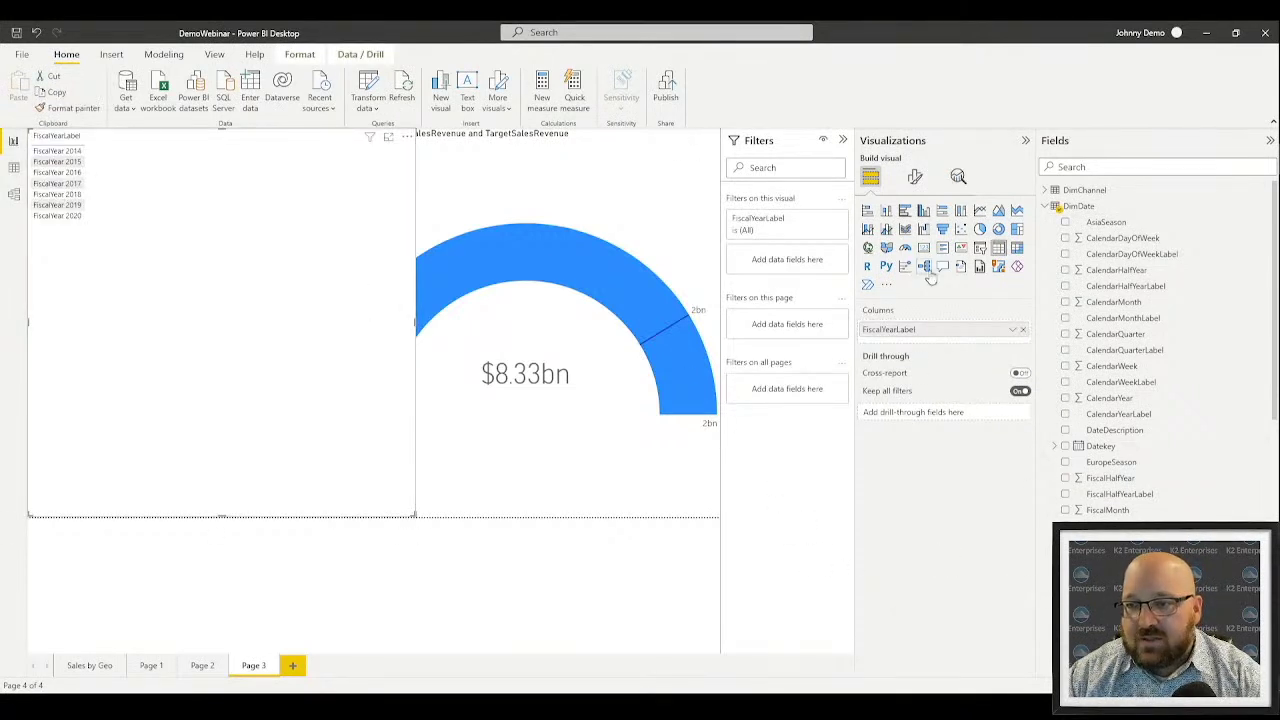
# Convert the FiscalYearLabel table to a slicer, shrink it to fit its year list and place it beside the gauge
pyautogui.click(980, 249)
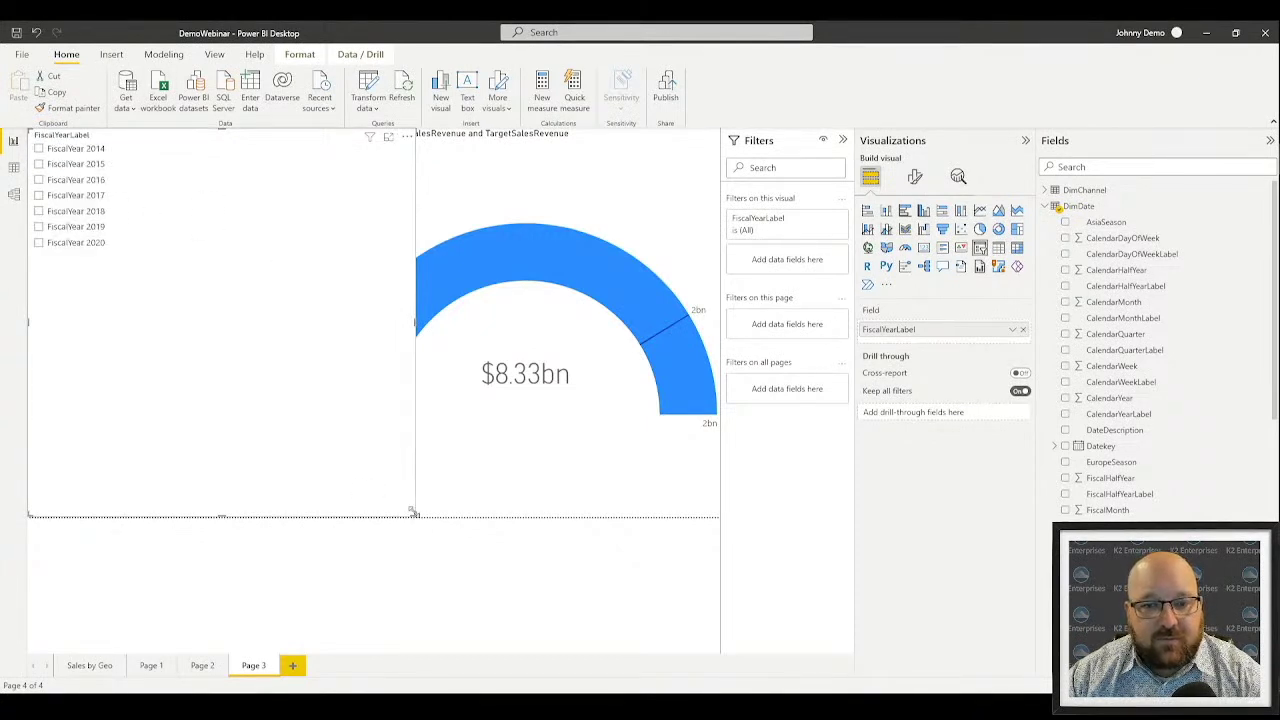
pyautogui.moveTo(413, 512); pyautogui.dragTo(163, 283)
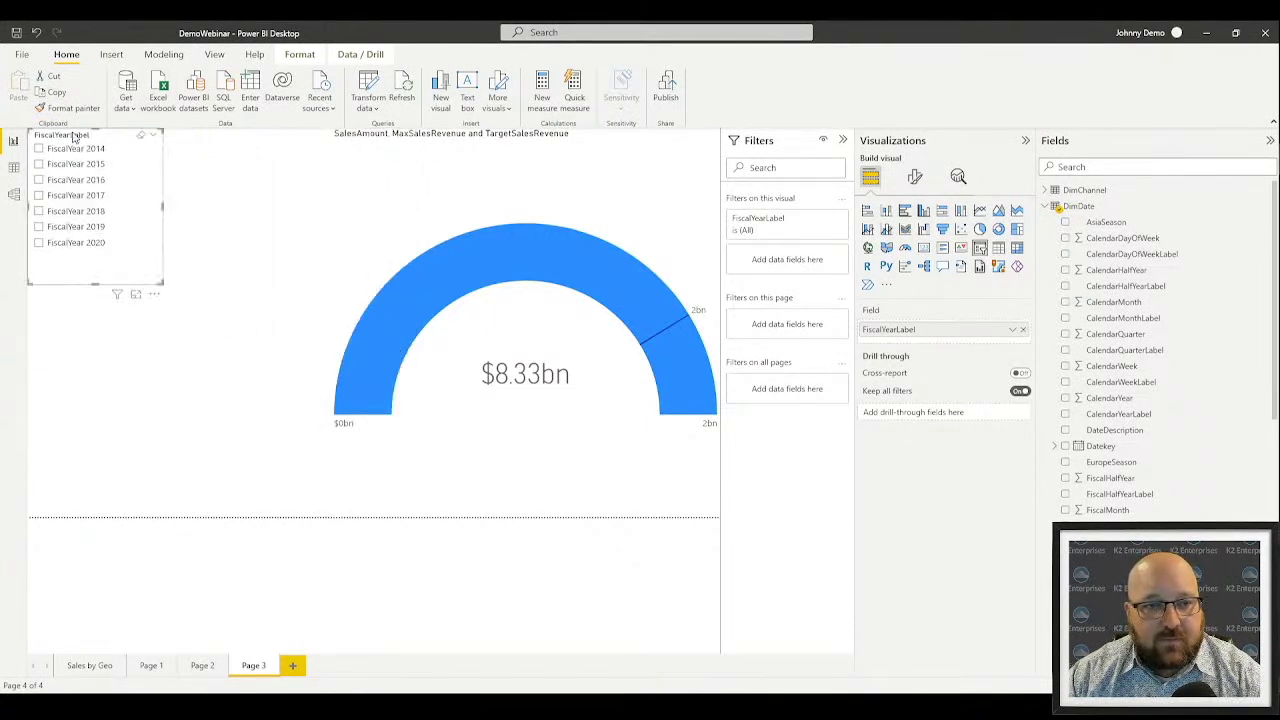
pyautogui.moveTo(74, 137); pyautogui.dragTo(178, 281)
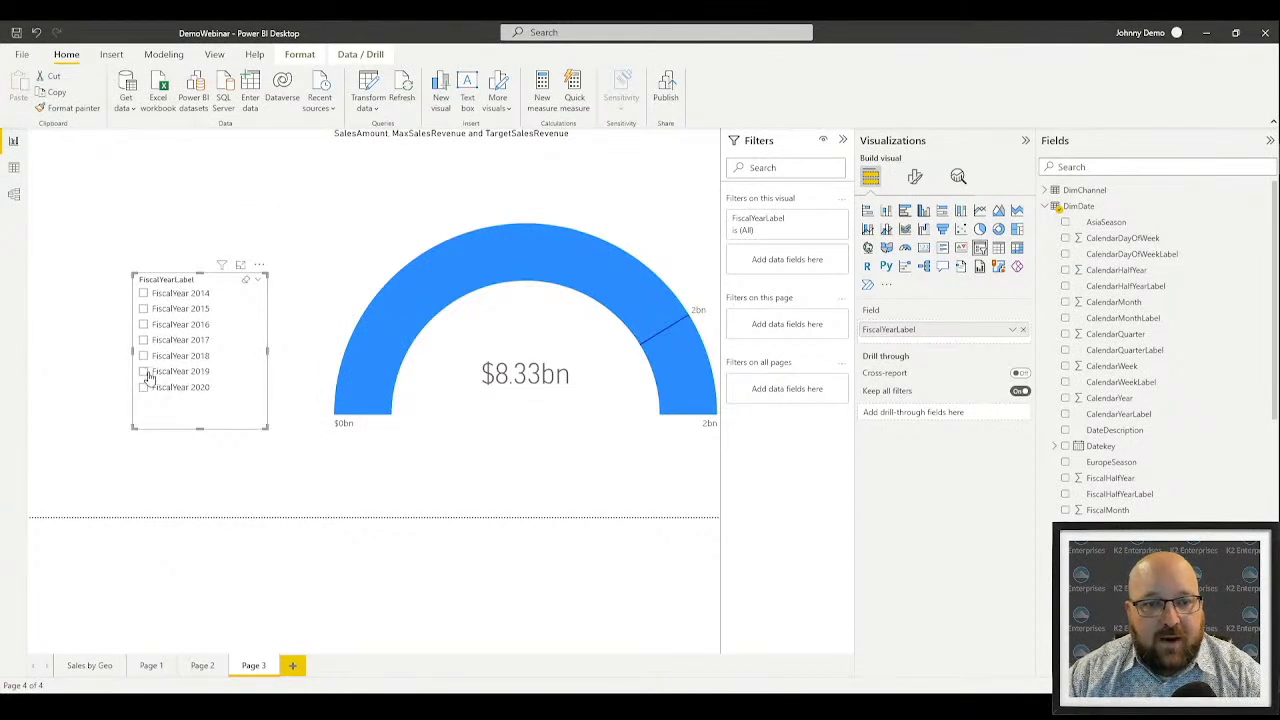
# Test the slicer's effect on the gauge with individual fiscal years, ending with only FiscalYear 2017 selected
pyautogui.click(146, 373)
pyautogui.click(145, 368)
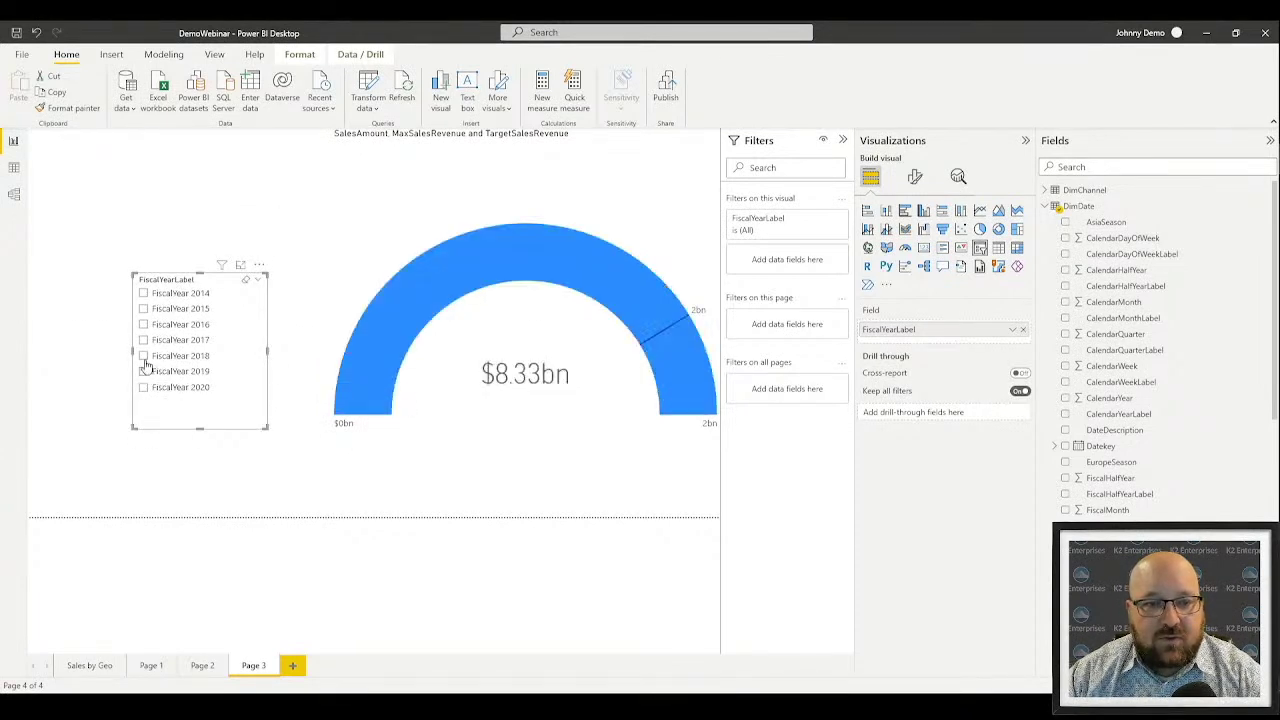
pyautogui.click(144, 358)
pyautogui.click(144, 357)
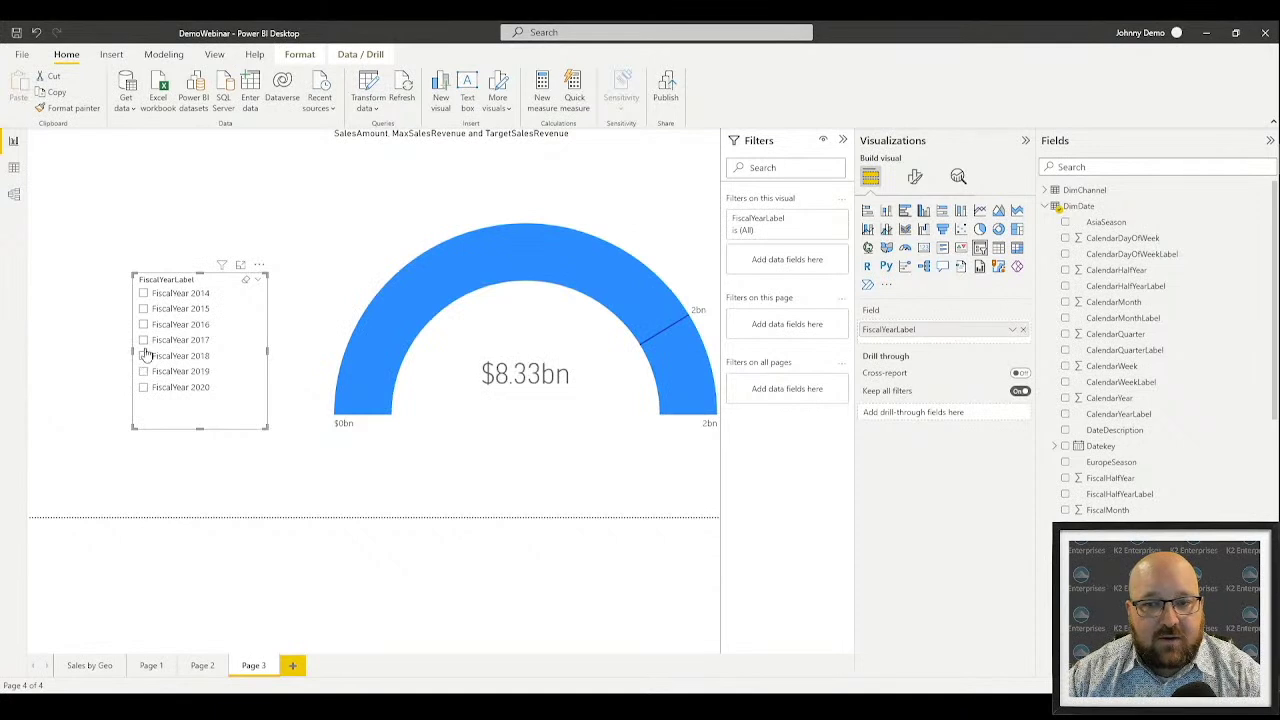
pyautogui.click(144, 341)
pyautogui.click(144, 341)
pyautogui.click(143, 325)
pyautogui.click(143, 325)
pyautogui.click(144, 309)
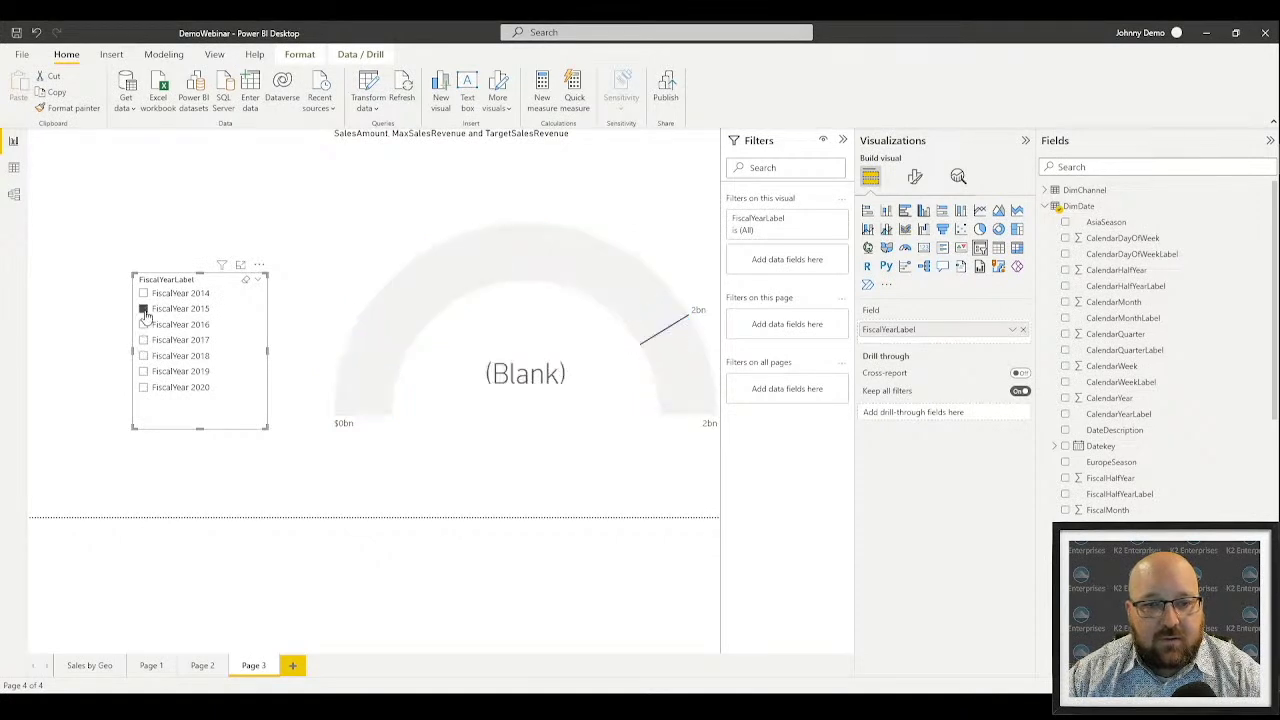
pyautogui.click(144, 309)
pyautogui.click(144, 341)
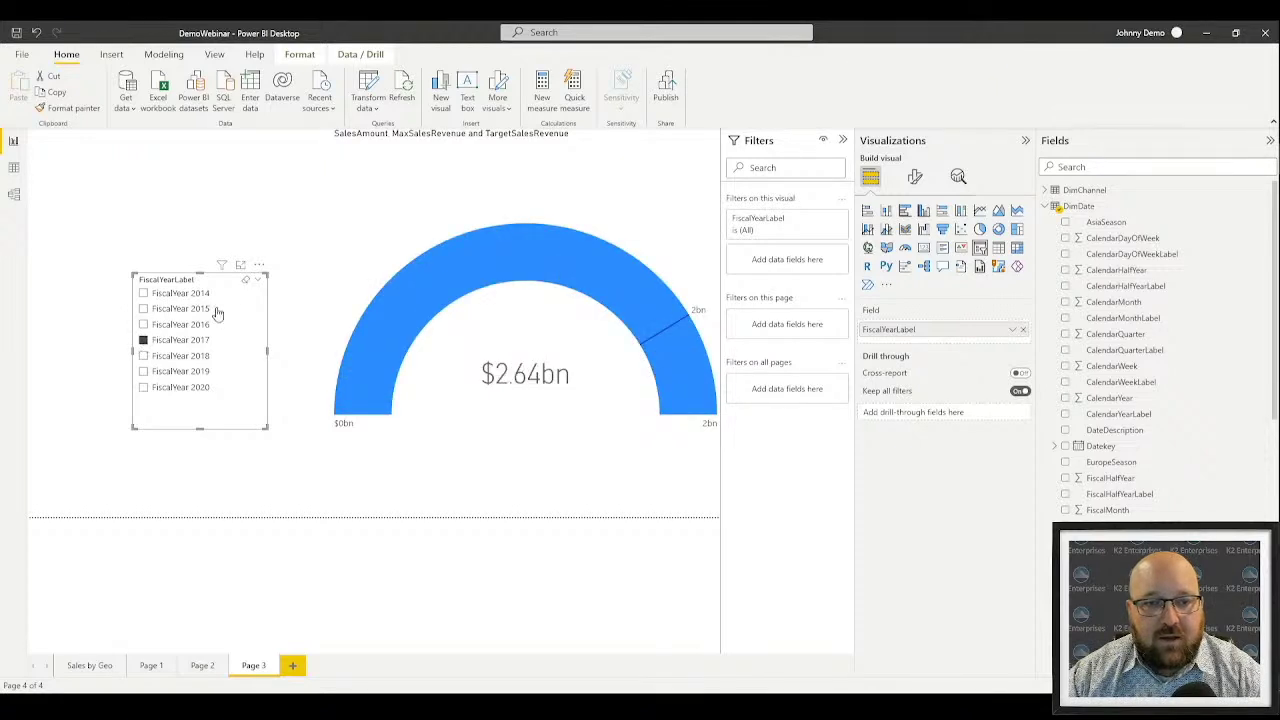
# Move the fiscal year slicer slightly up and left, and add FiscalQuarterLabel below FiscalYearLabel in its hierarchy
pyautogui.moveTo(175, 282); pyautogui.dragTo(161, 241)
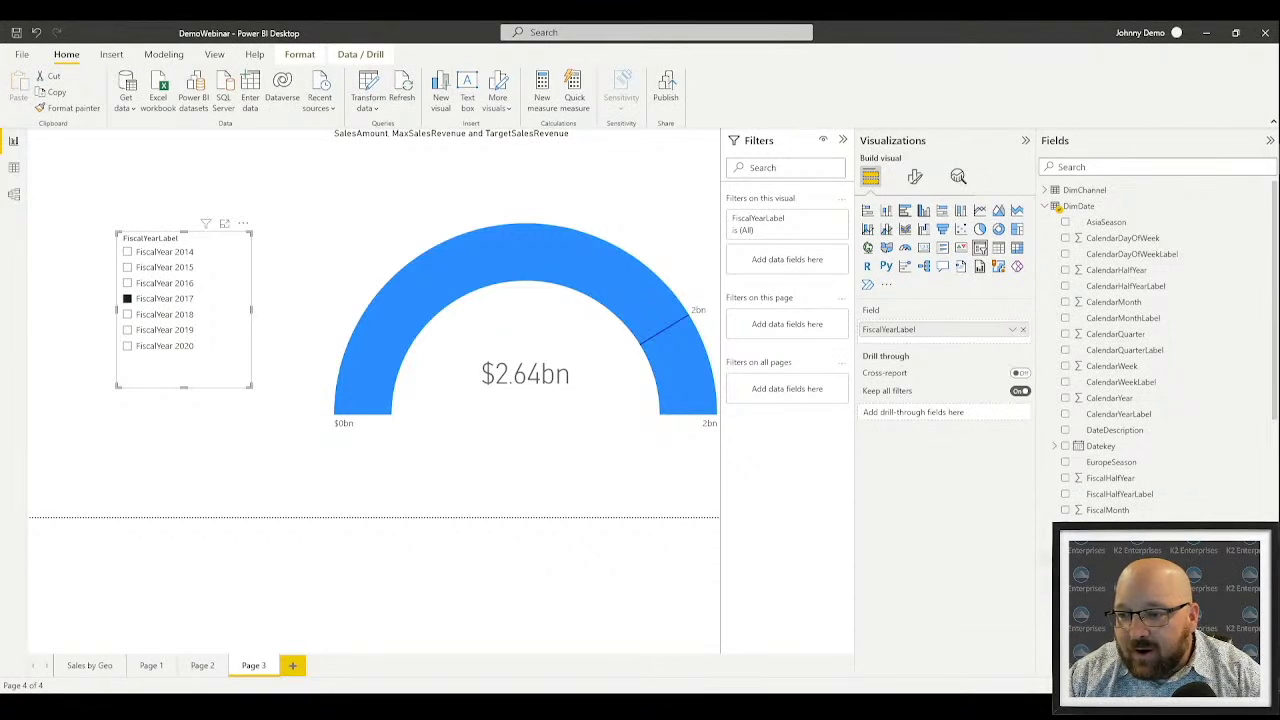
pyautogui.moveTo(1046, 557); pyautogui.dragTo(938, 343)
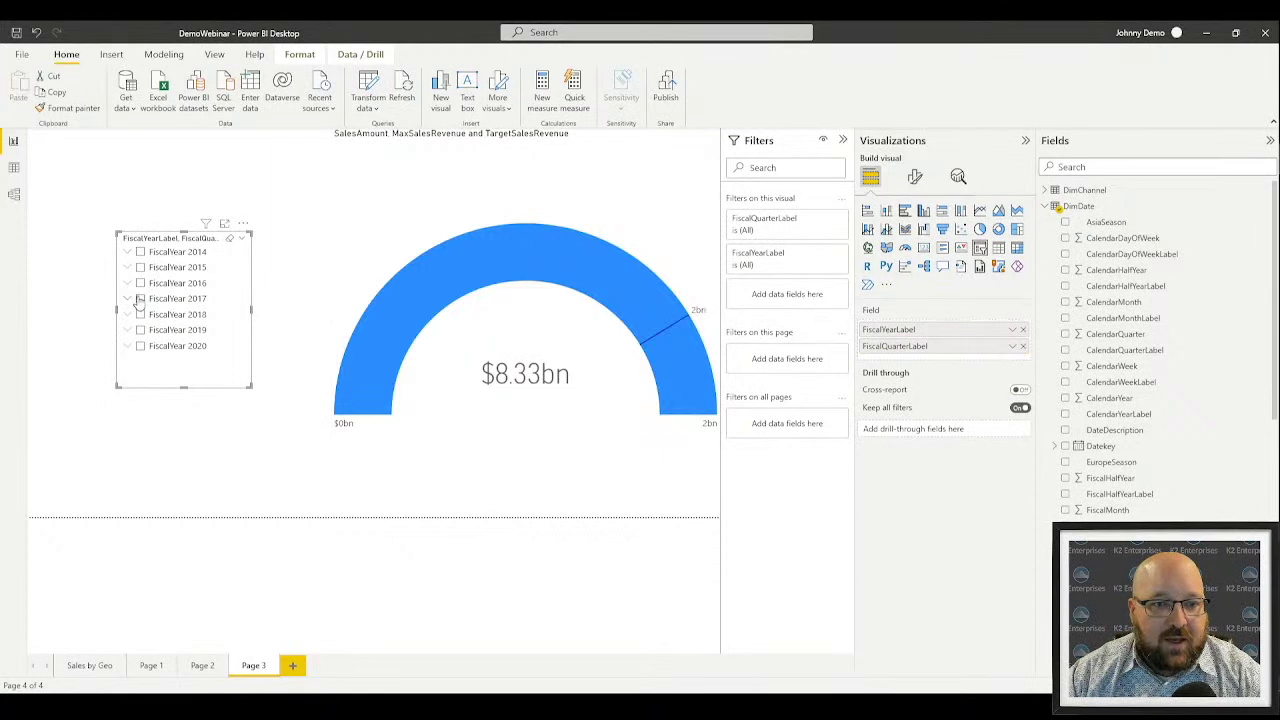
# Filter the page to Q3 and Q4 of FiscalYear 2017 with the slicer
pyautogui.click(140, 299)
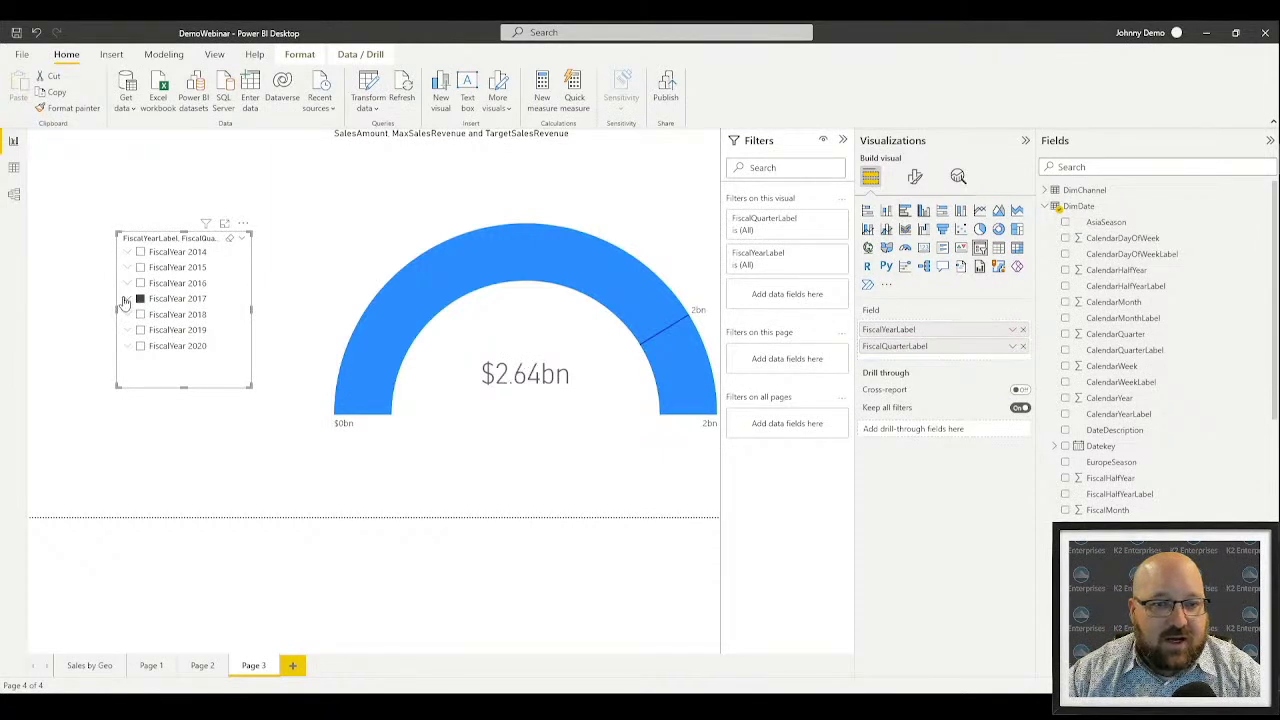
pyautogui.click(125, 299)
pyautogui.click(151, 314)
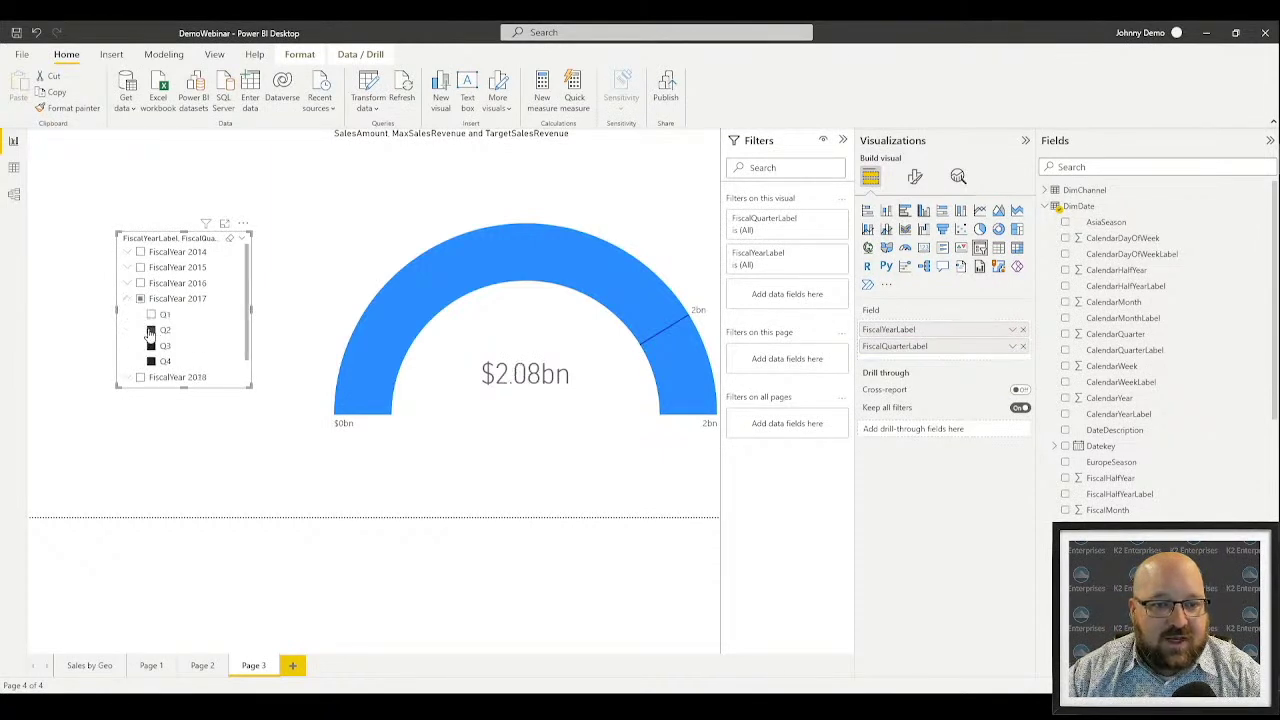
pyautogui.click(151, 330)
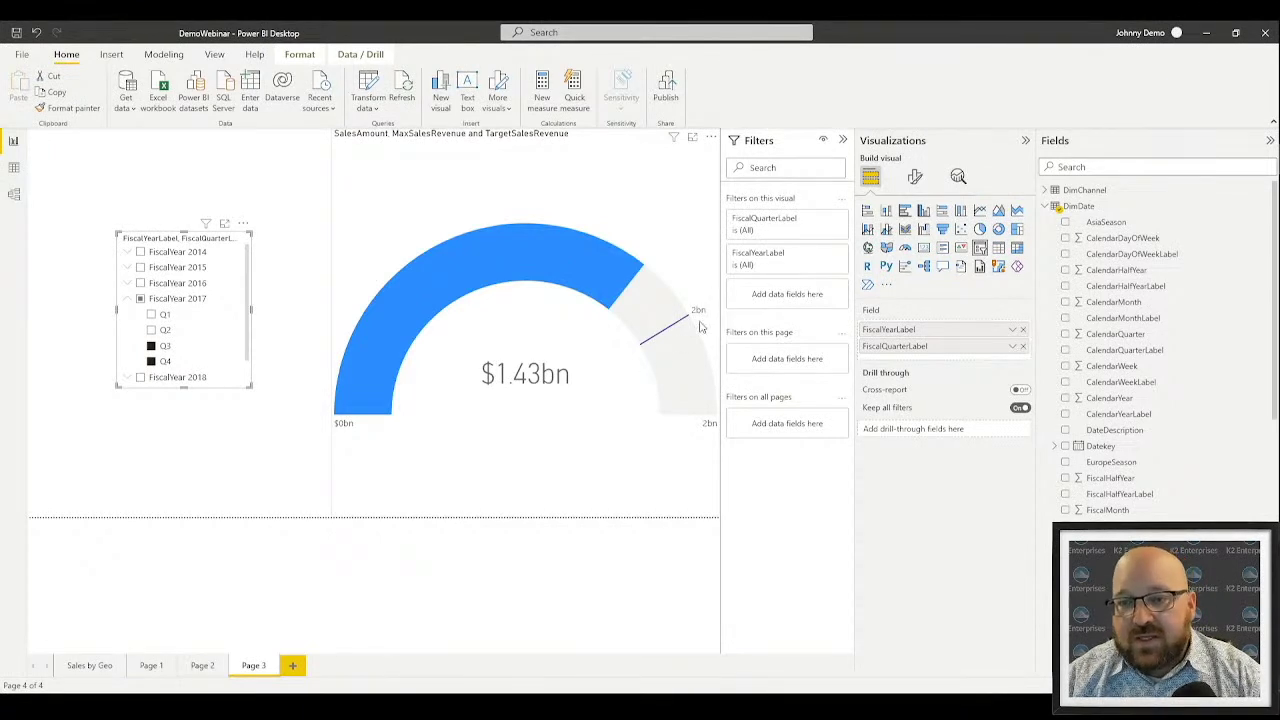
# Move the SalesAmount gauge left, closer to the slicer, keeping it at the top of the page
pyautogui.click(386, 139)
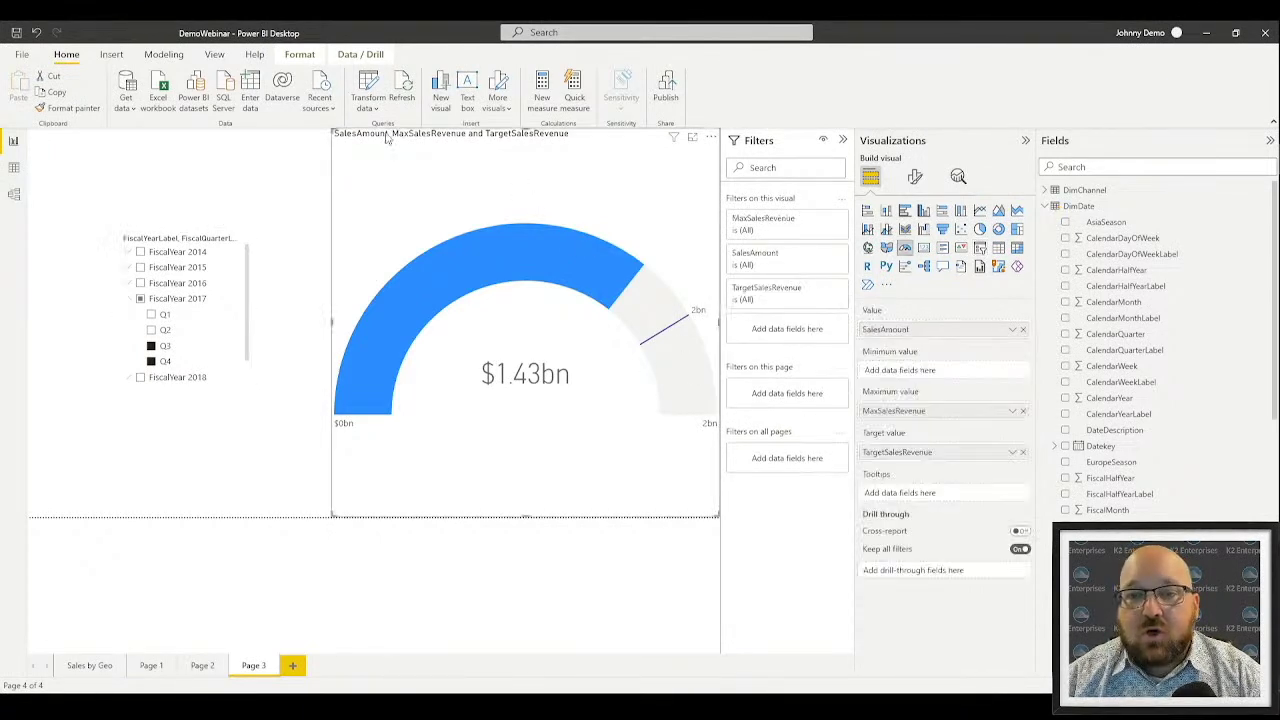
pyautogui.moveTo(348, 140); pyautogui.dragTo(300, 138)
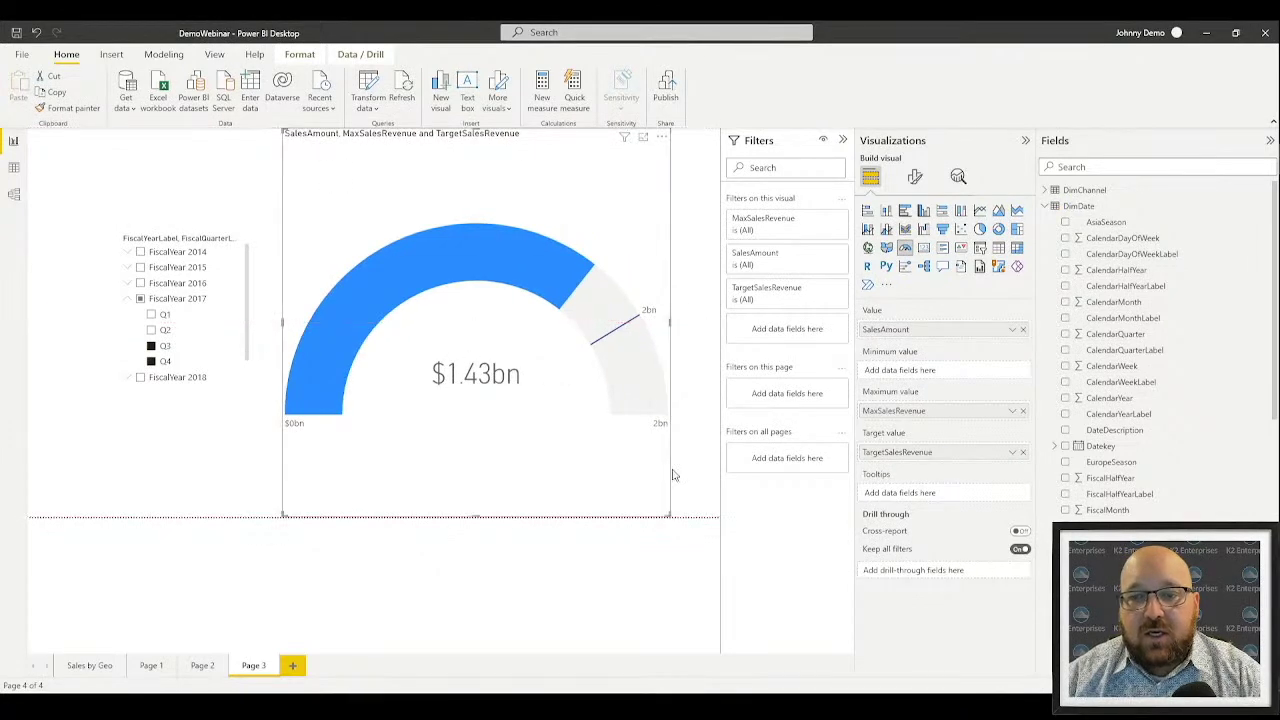
pyautogui.moveTo(650, 382)
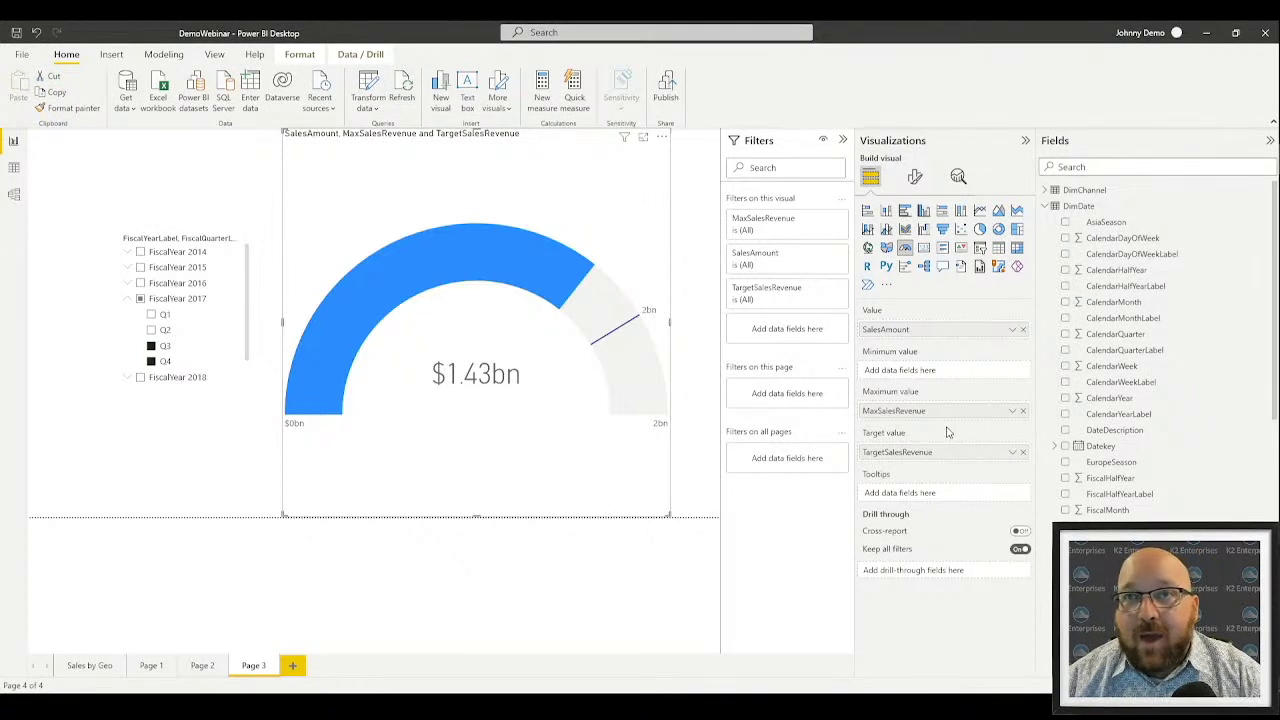
# Find the MaxSalesRevenue measure in the FactSales table and examine the commands available for it
pyautogui.scroll(-5, 1157, 466)
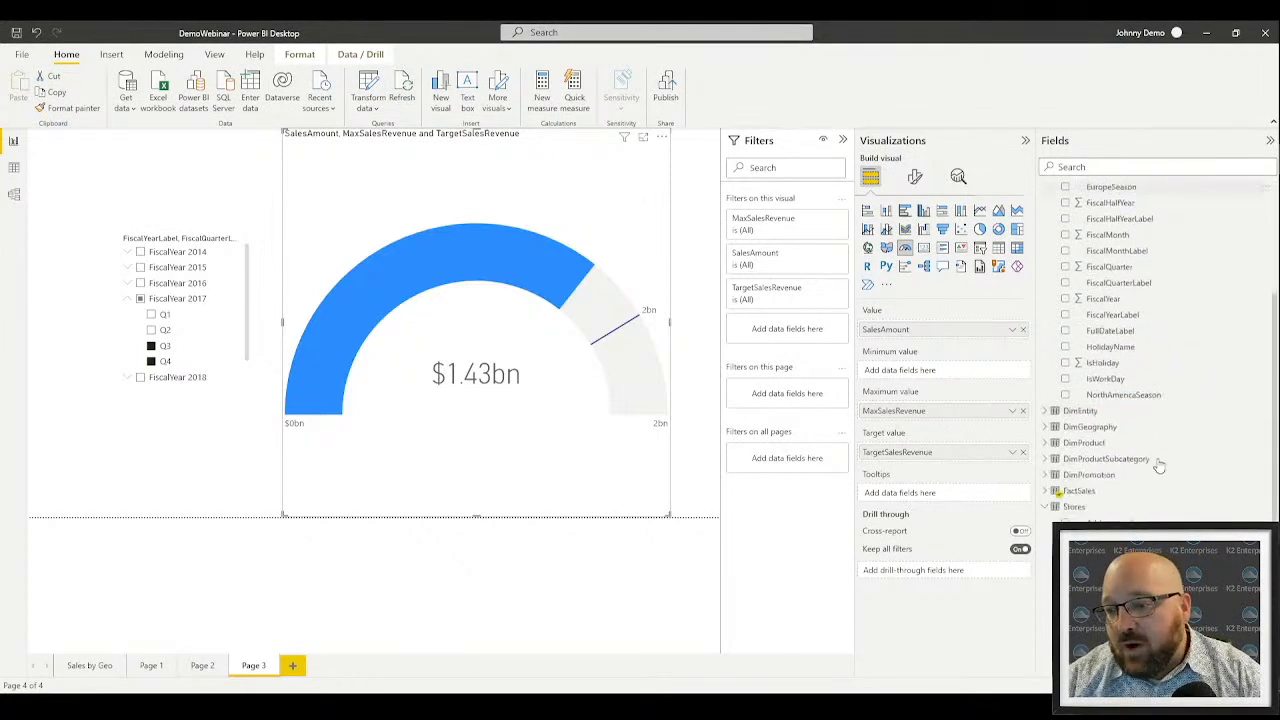
pyautogui.scroll(-3, 1157, 466)
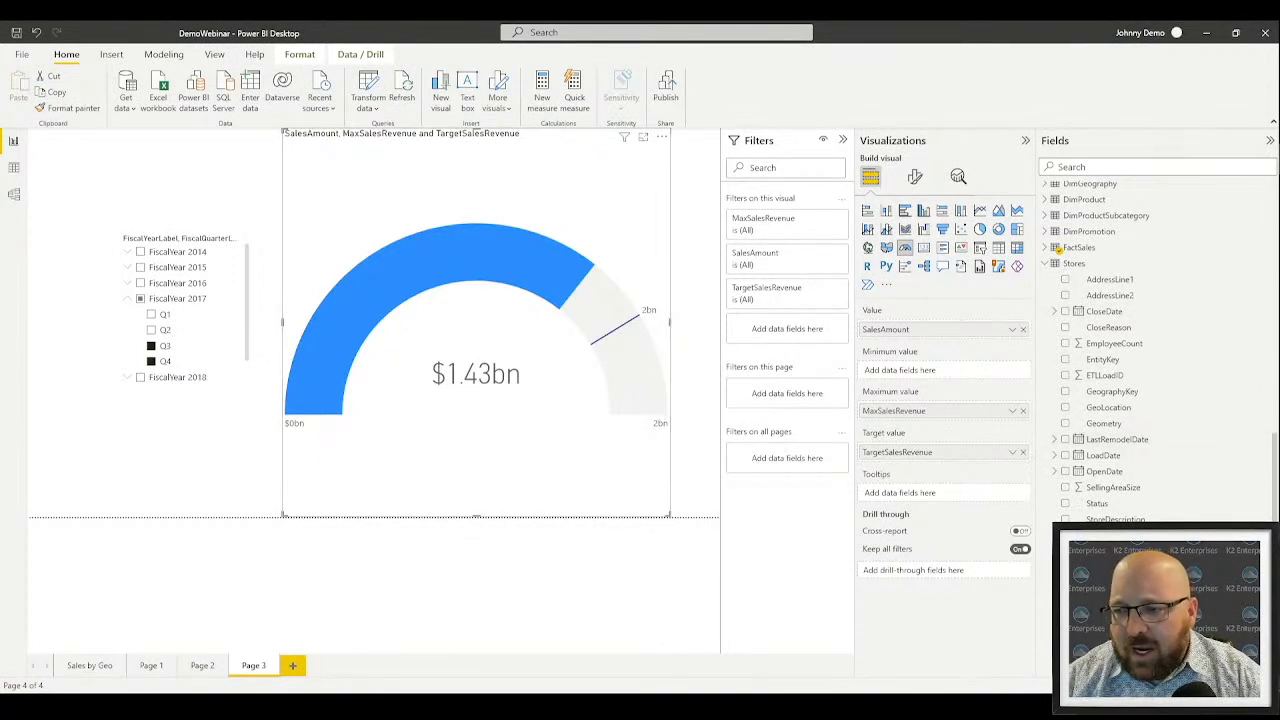
pyautogui.click(1045, 265)
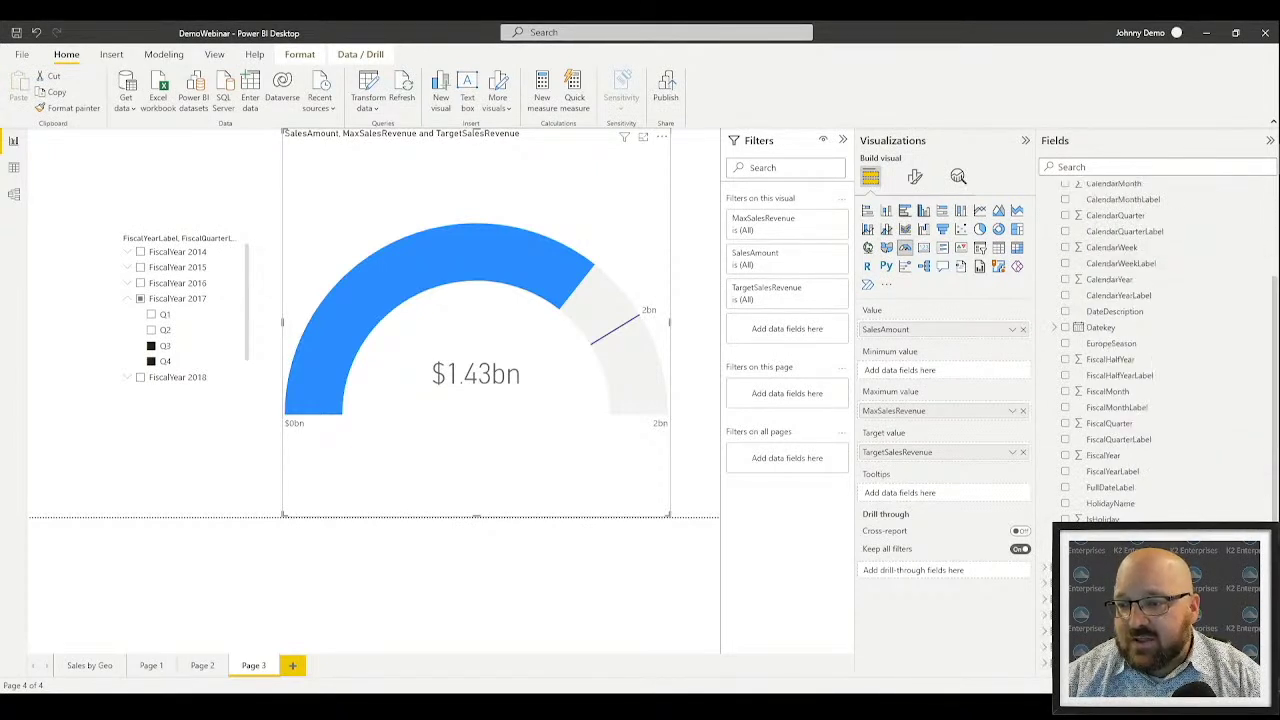
pyautogui.scroll(-5, 1140, 430)
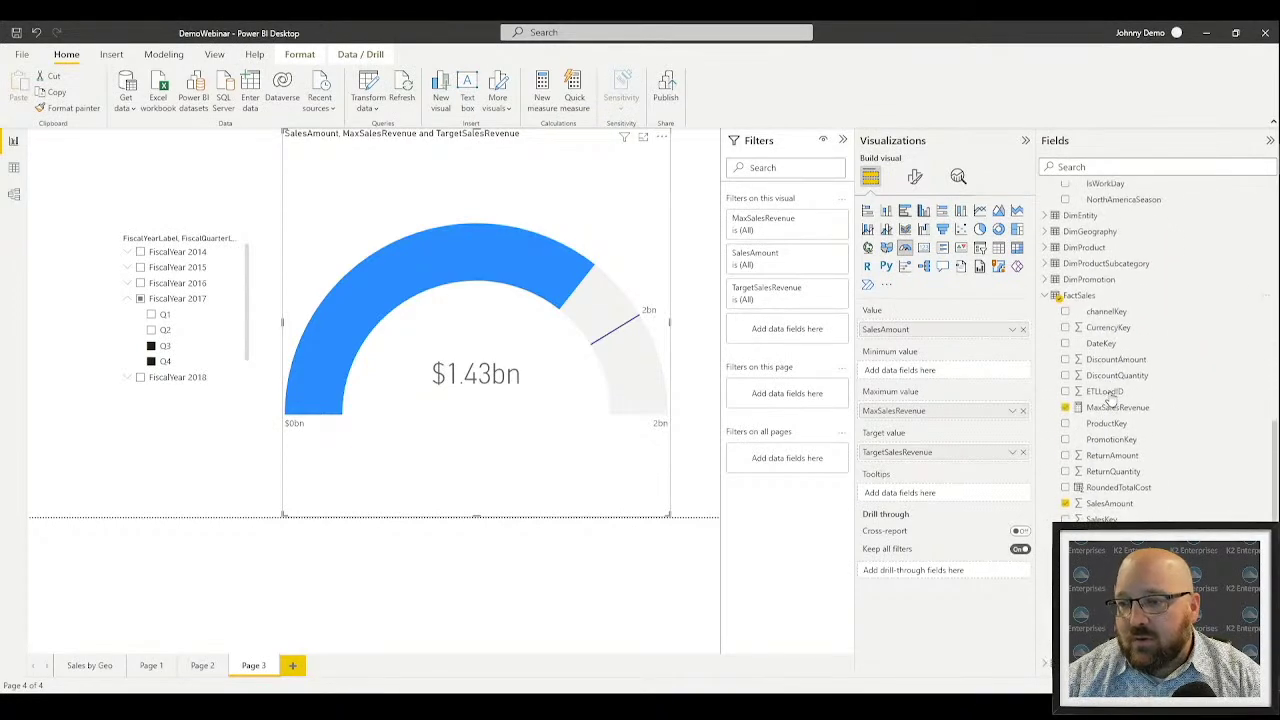
pyautogui.rightClick(1136, 408)
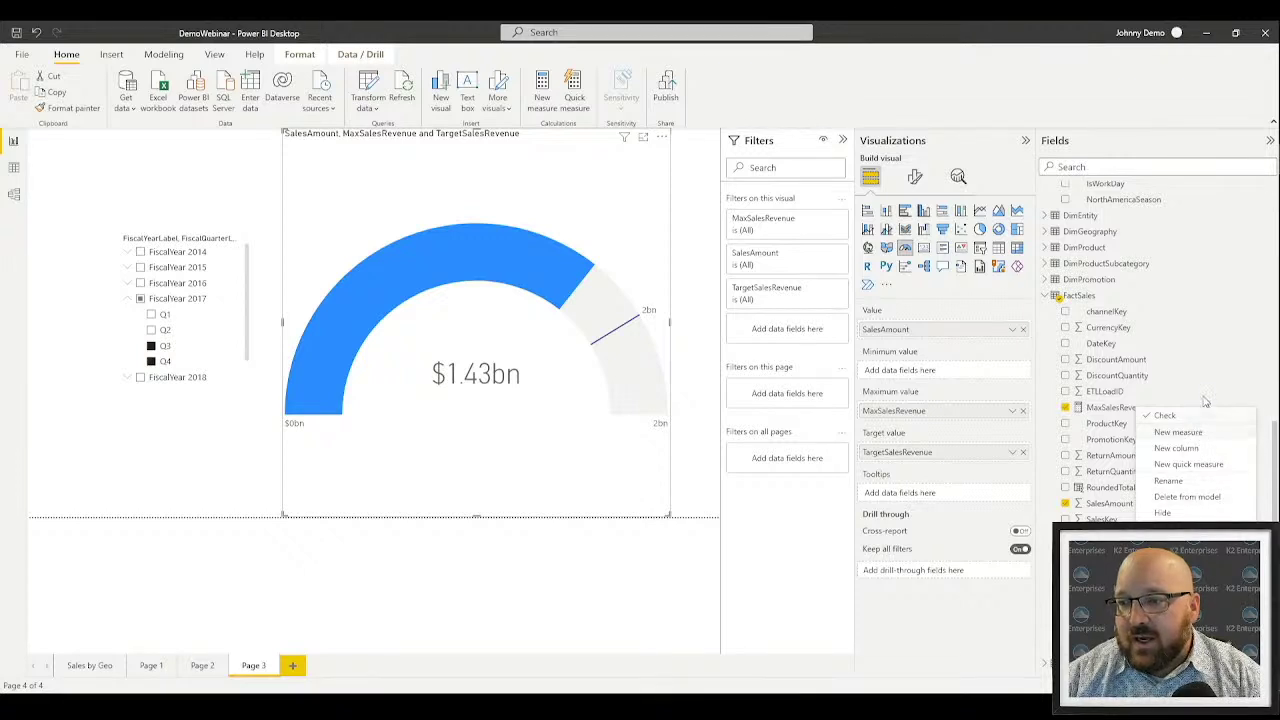
pyautogui.click(1197, 346)
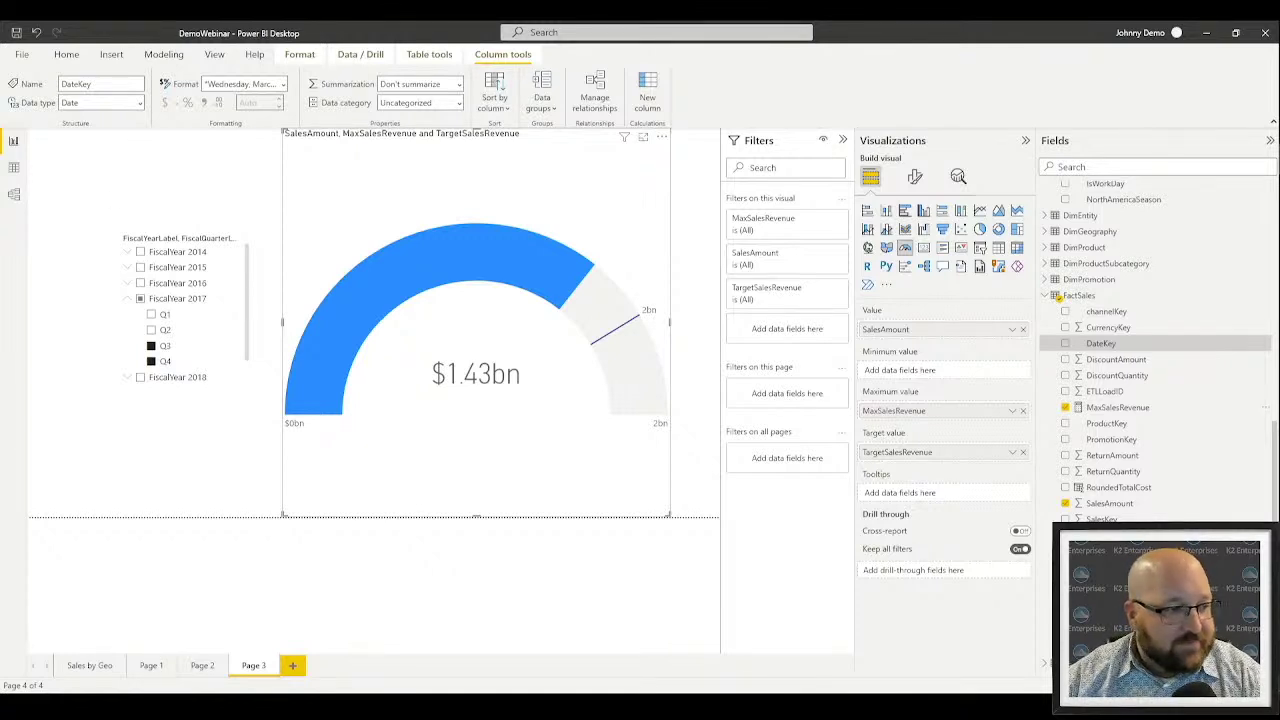
# Create a new report page and place the SalesAmount field from FactSales on it as a column chart
pyautogui.click(293, 666)
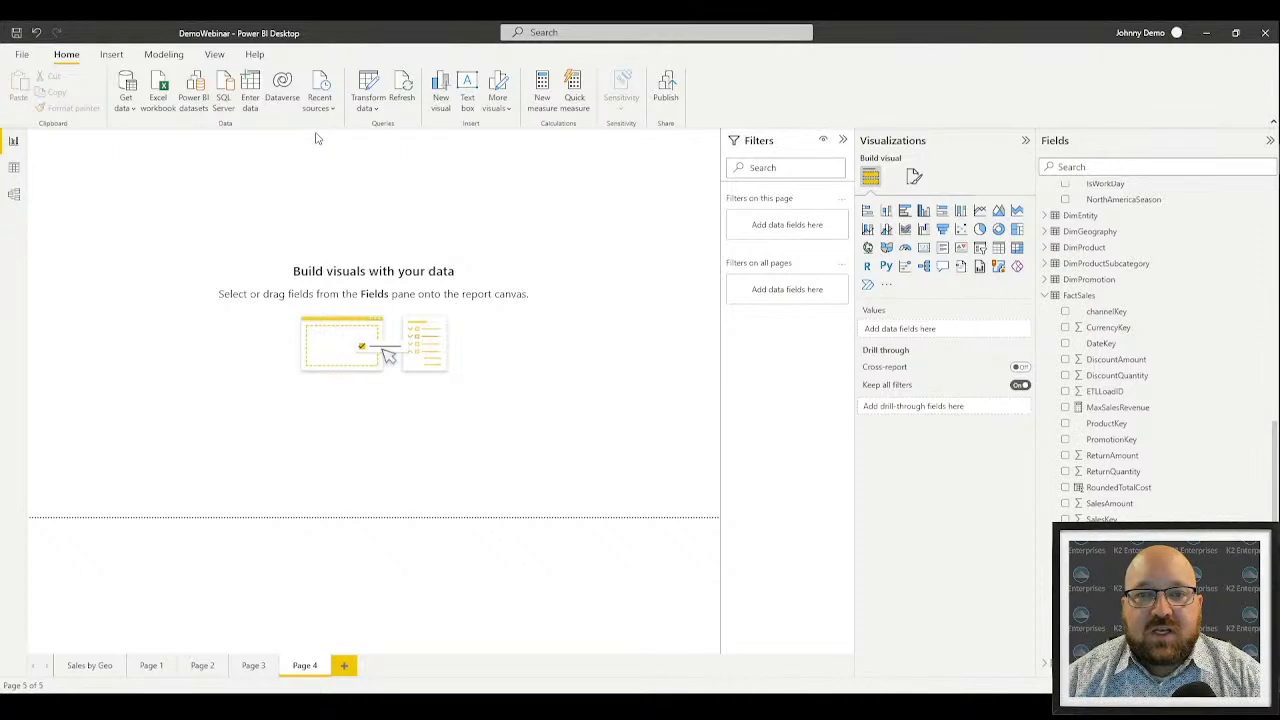
pyautogui.click(104, 57)
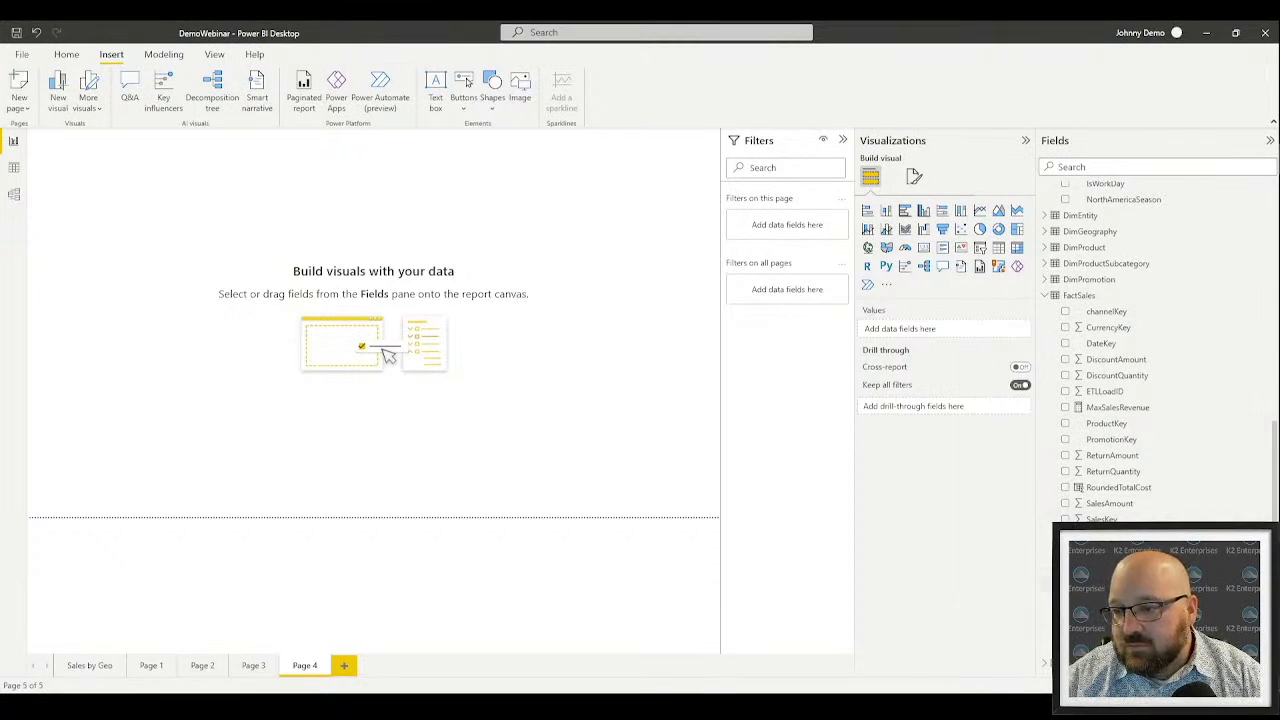
pyautogui.click(1065, 503)
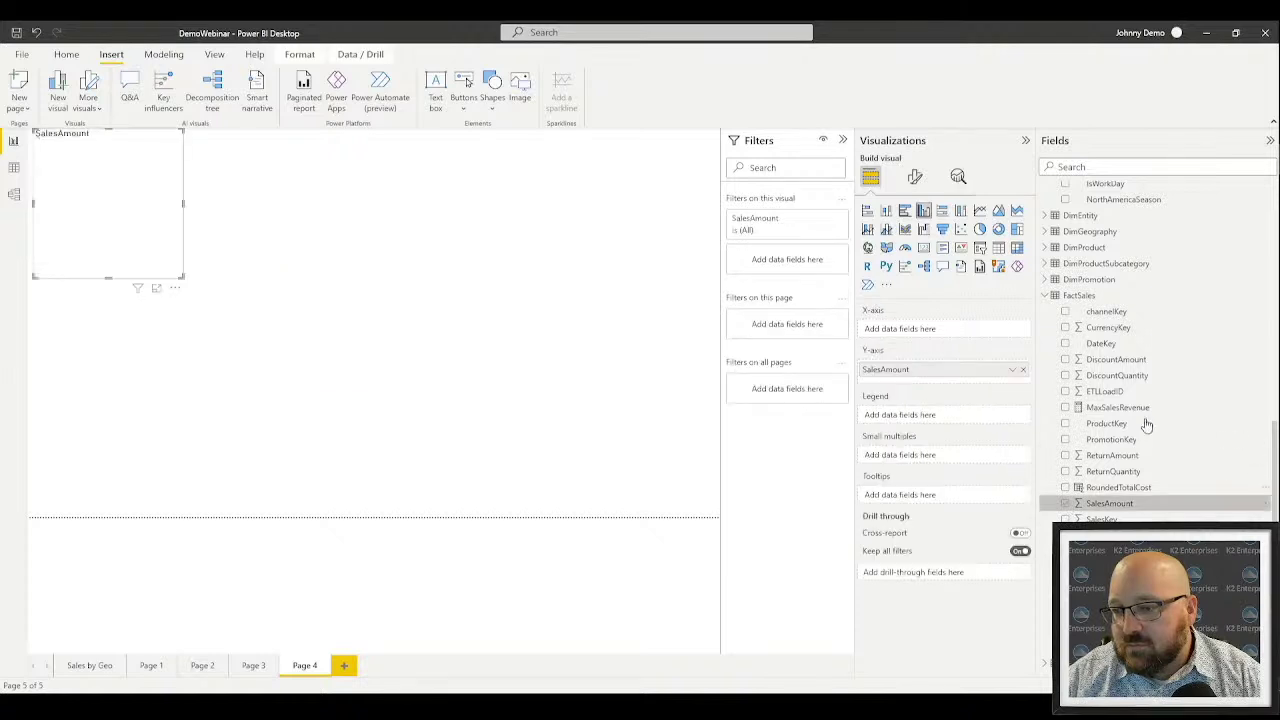
# Add FiscalYearLabel from DimDate as a separate table below the SalesAmount chart and shrink it to fit its rows
pyautogui.click(1048, 295)
pyautogui.scroll(3, 1150, 320)
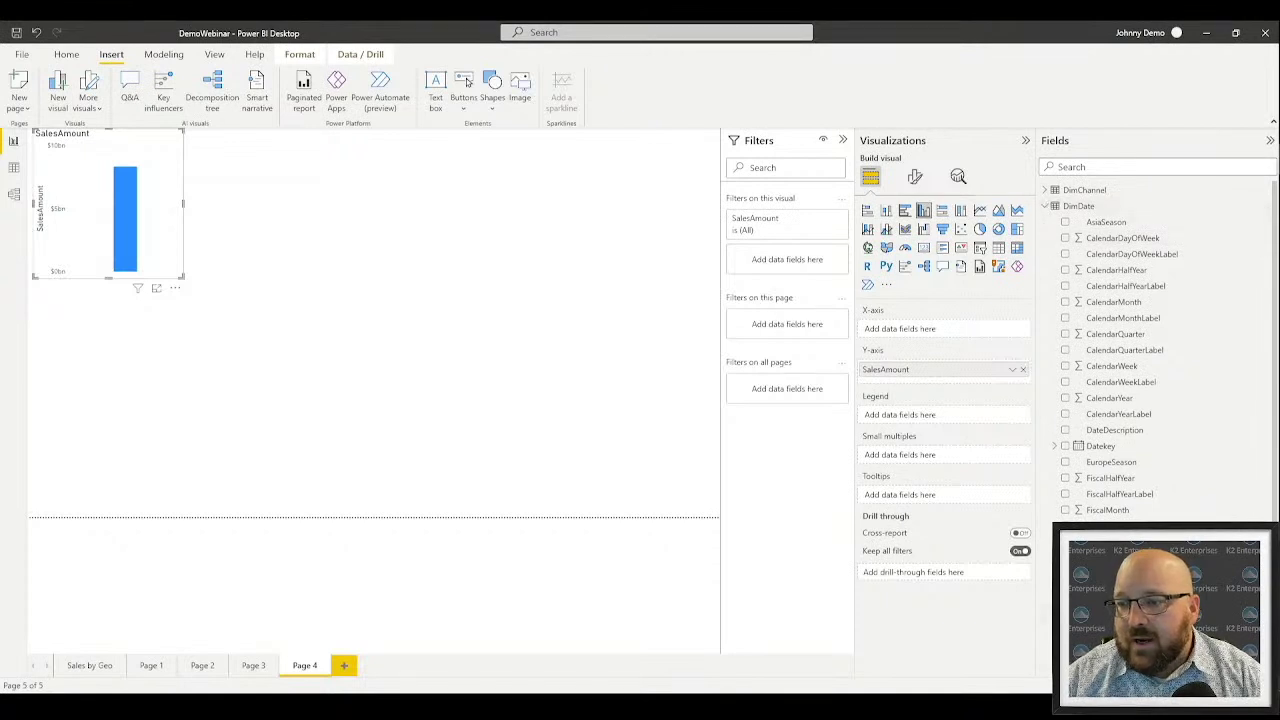
pyautogui.click(432, 260)
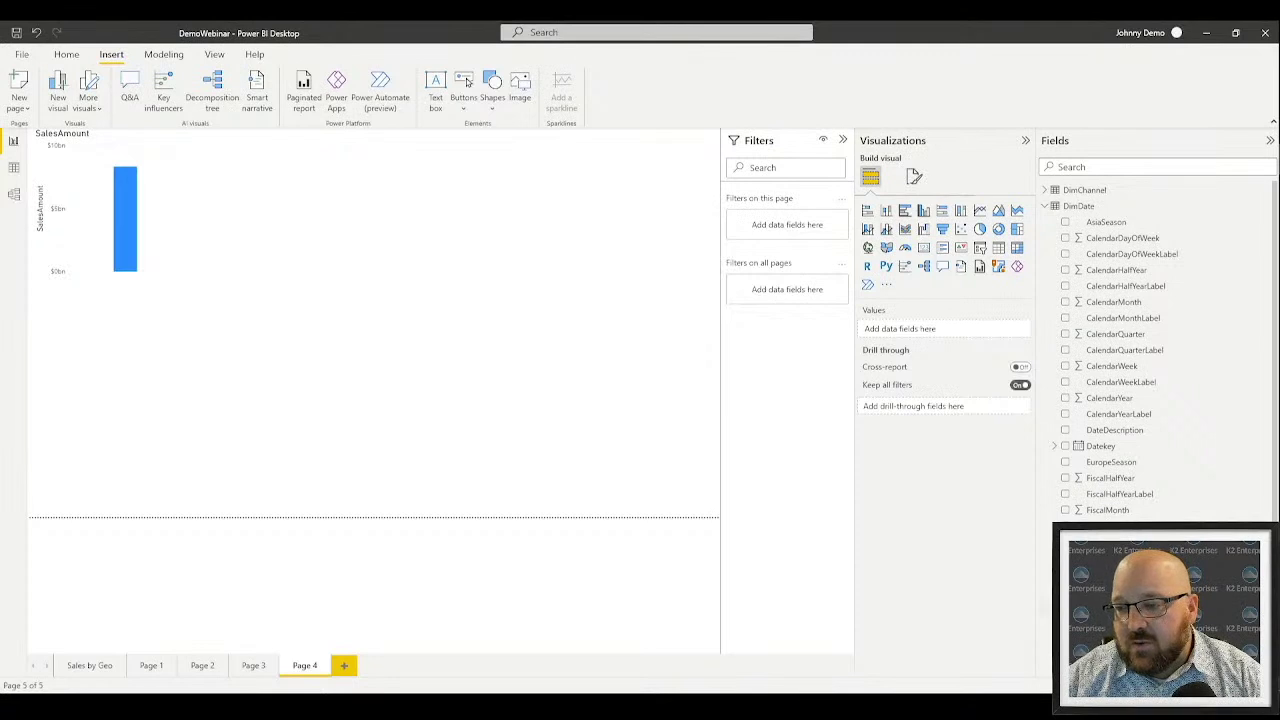
pyautogui.click(1065, 590)
pyautogui.click(72, 300)
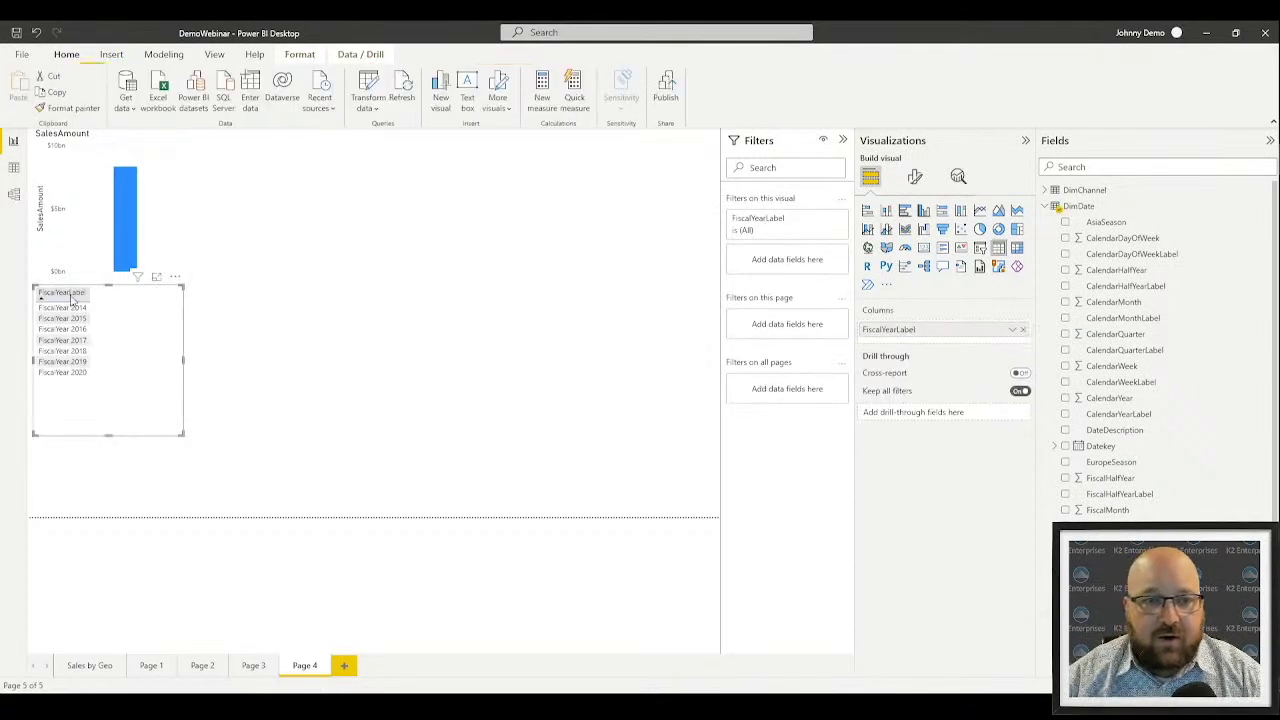
pyautogui.moveTo(182, 435); pyautogui.dragTo(113, 387)
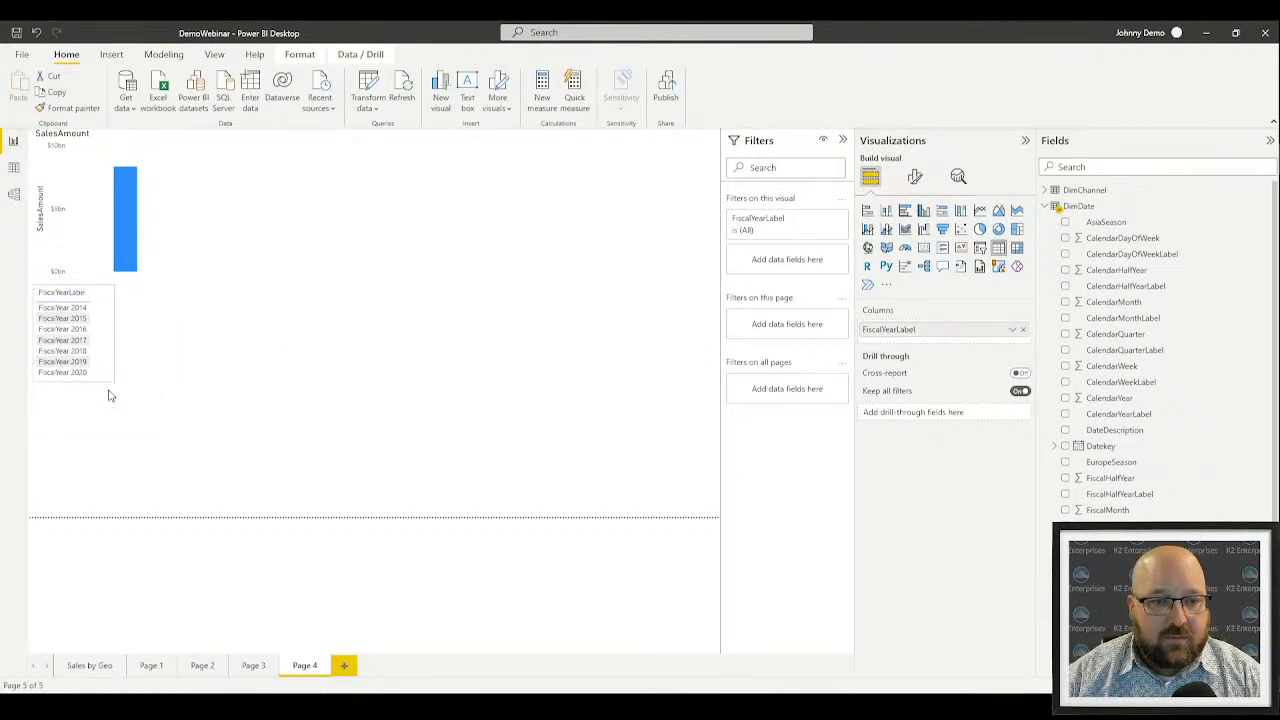
# Move the SalesAmount column chart to the middle of the page, clear of the FiscalYearLabel table
pyautogui.click(72, 135)
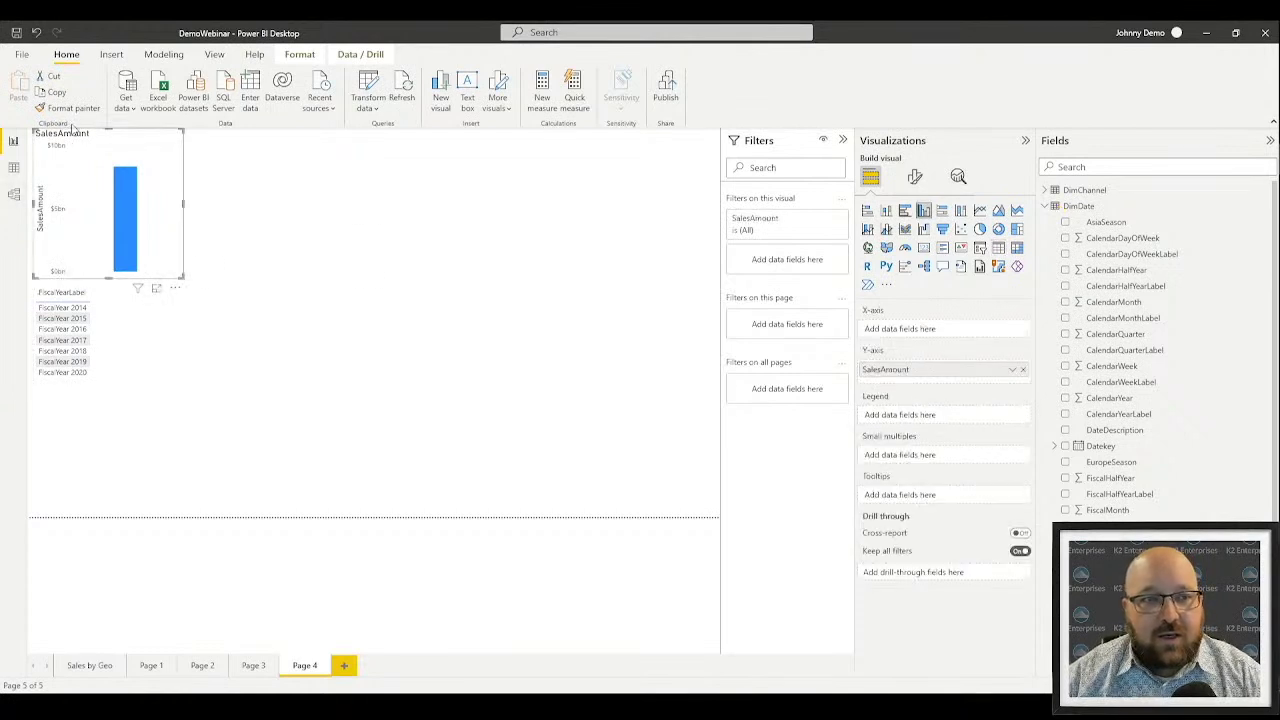
pyautogui.moveTo(70, 132); pyautogui.dragTo(388, 219)
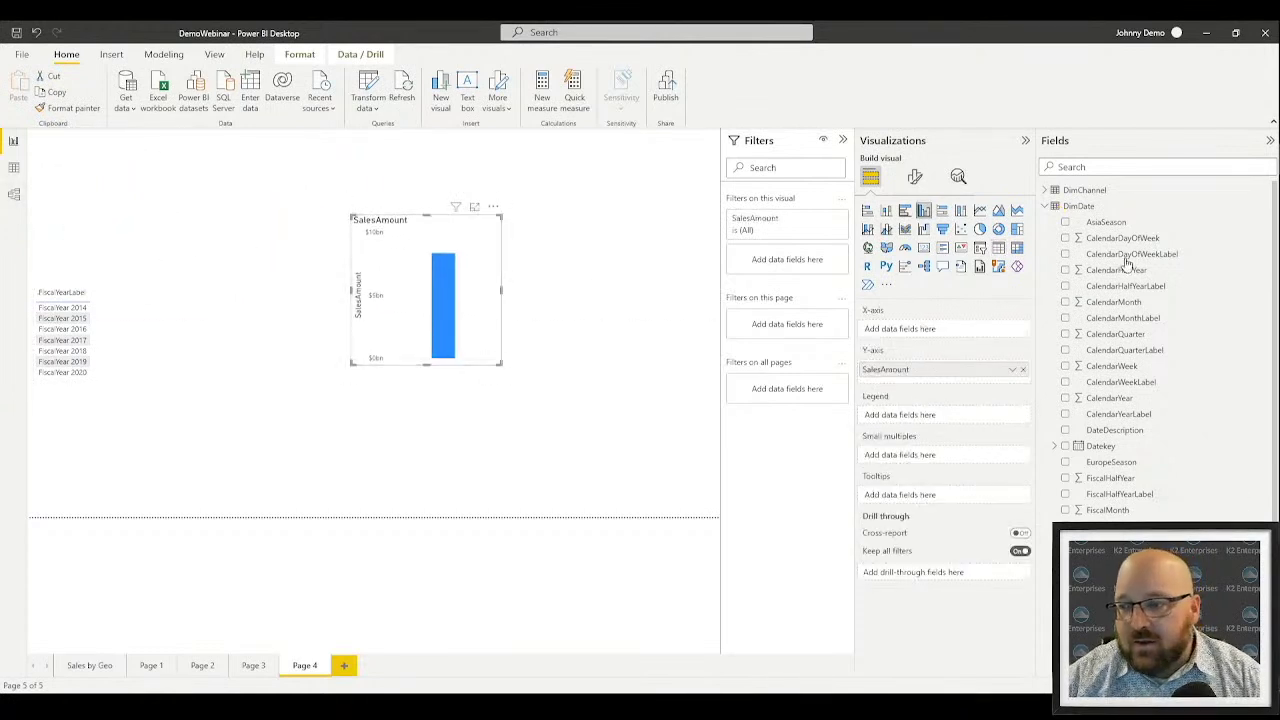
# Enlarge the SalesAmount column chart to fill the page area beside the FiscalYearLabel table
pyautogui.click(1046, 207)
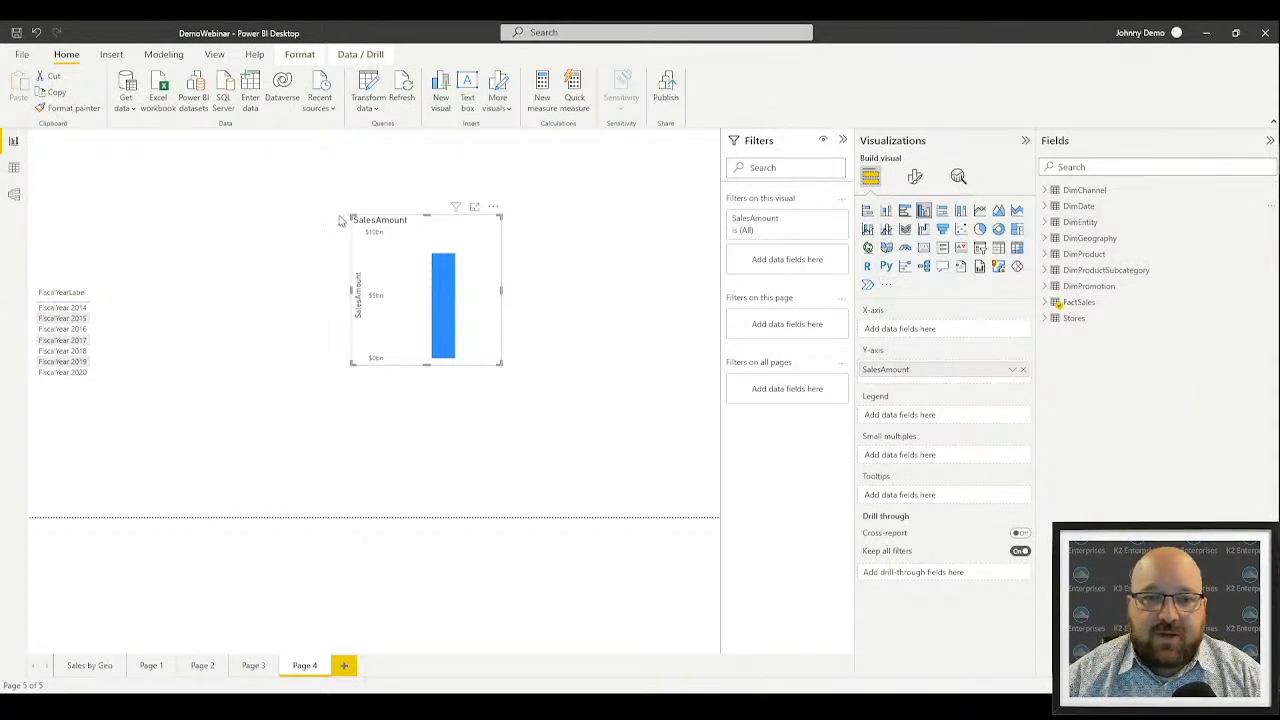
pyautogui.moveTo(350, 212); pyautogui.dragTo(213, 136)
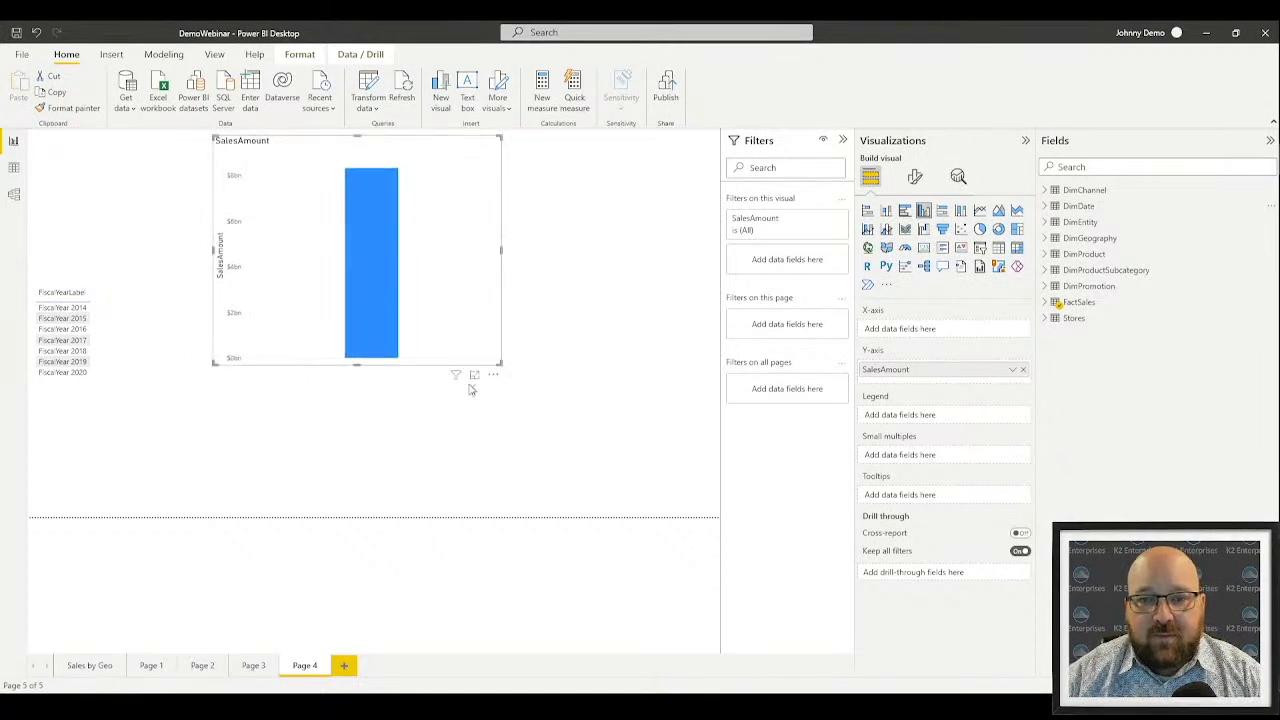
pyautogui.moveTo(505, 369); pyautogui.dragTo(719, 517)
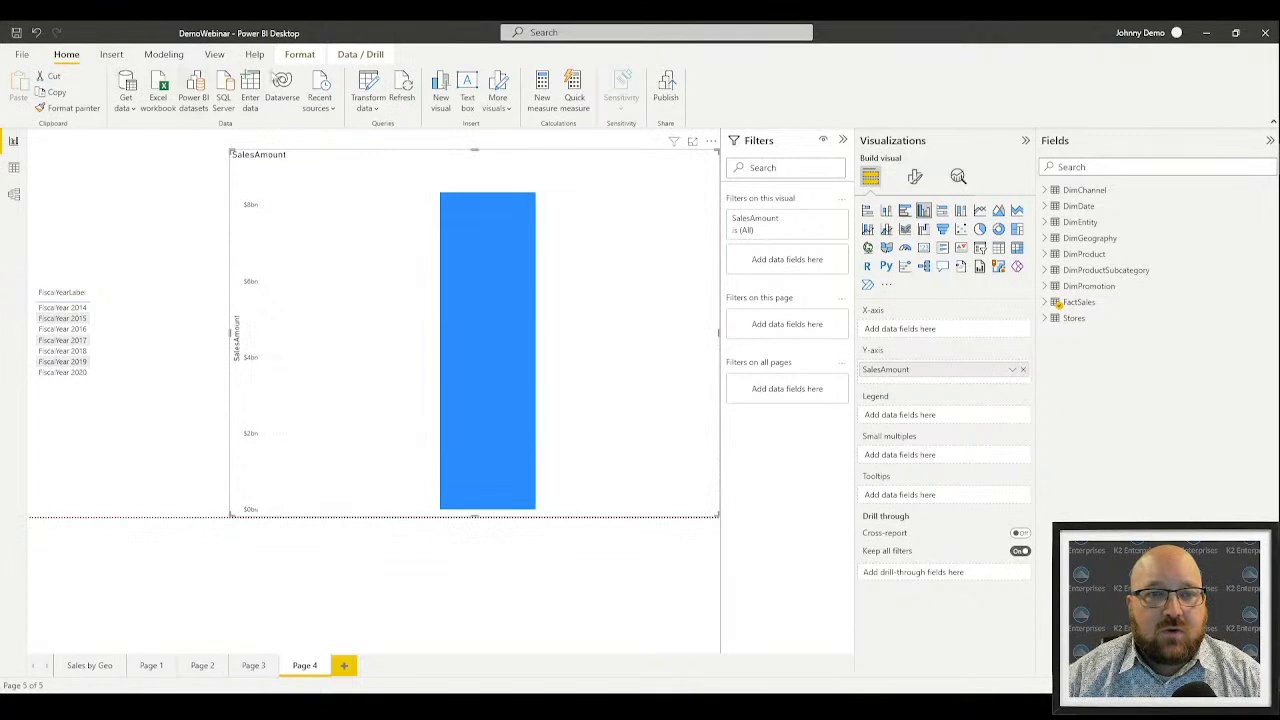
# Insert a blank decomposition tree and convert the SalesAmount column chart into a decomposition tree as well
pyautogui.click(111, 54)
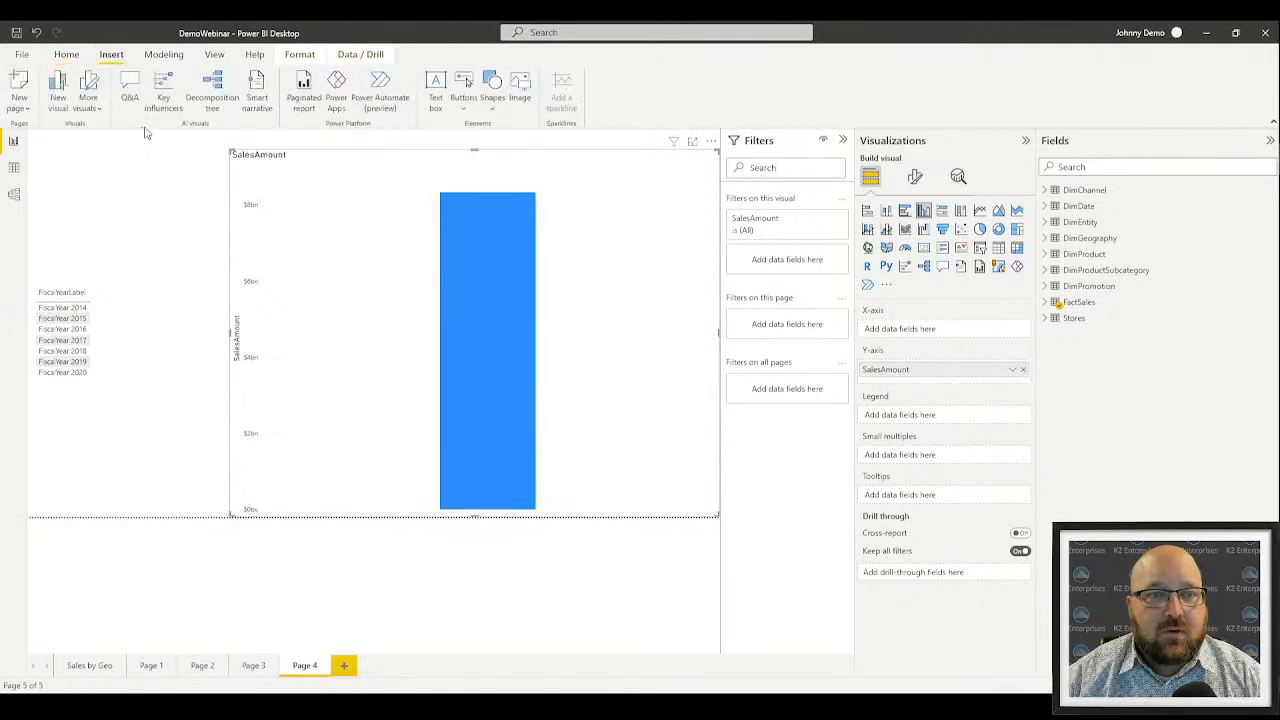
pyautogui.click(212, 92)
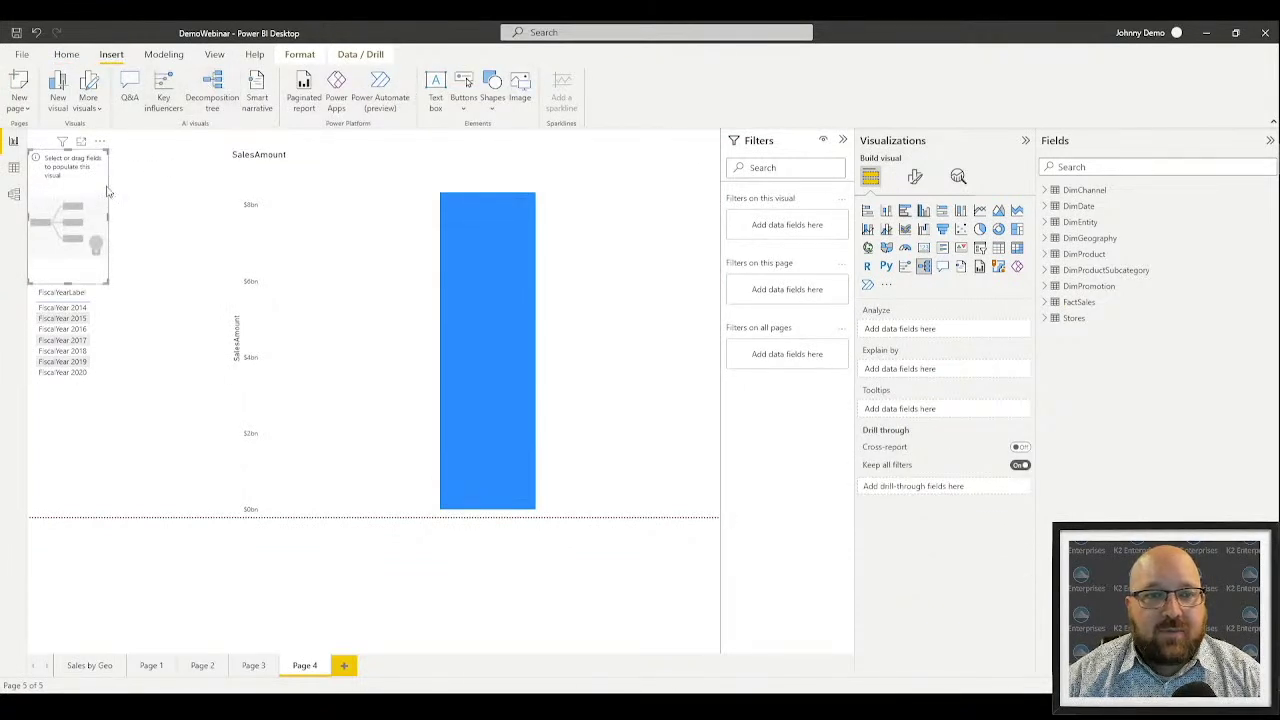
pyautogui.click(322, 155)
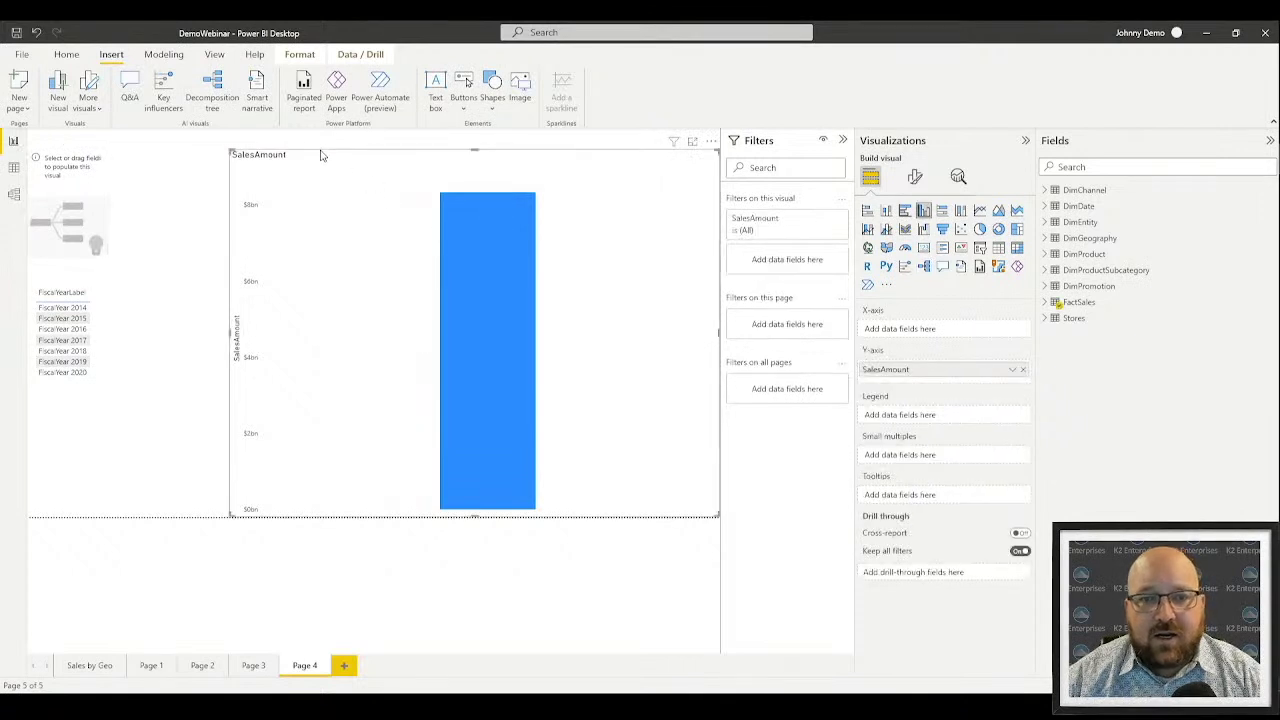
pyautogui.click(924, 268)
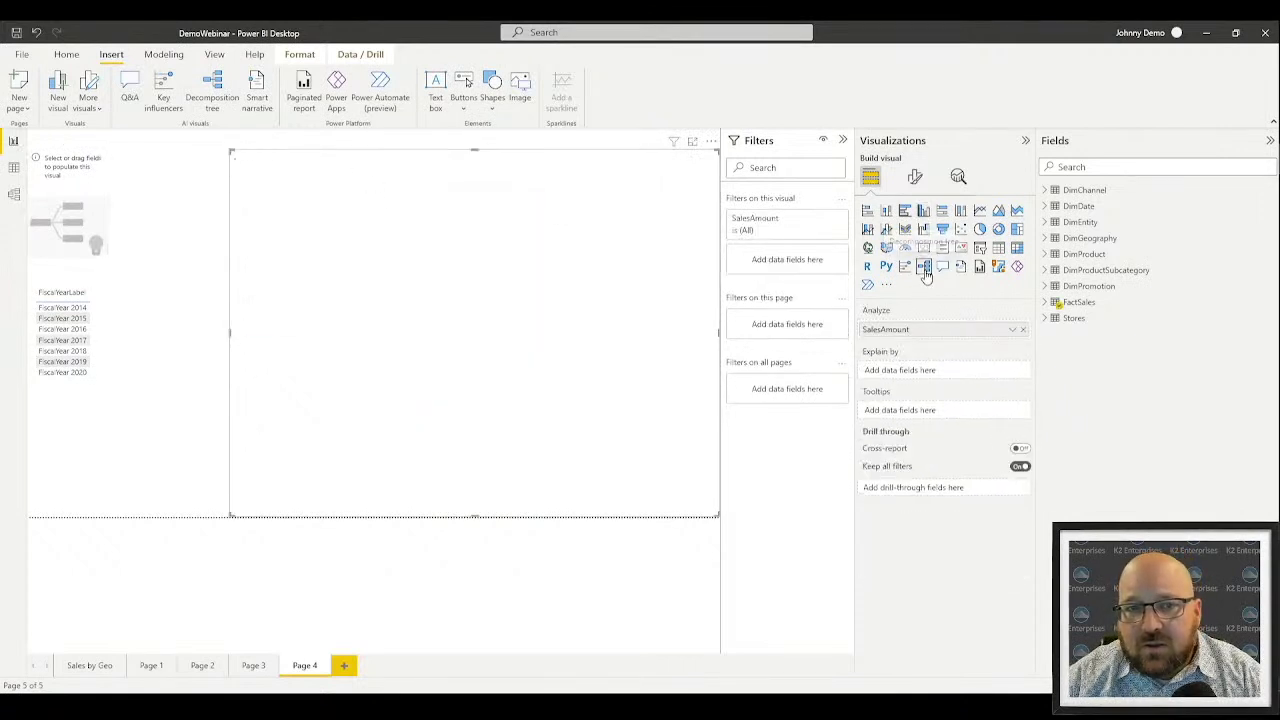
# Delete the blank decomposition tree above the FiscalYearLabel table
pyautogui.click(80, 150)
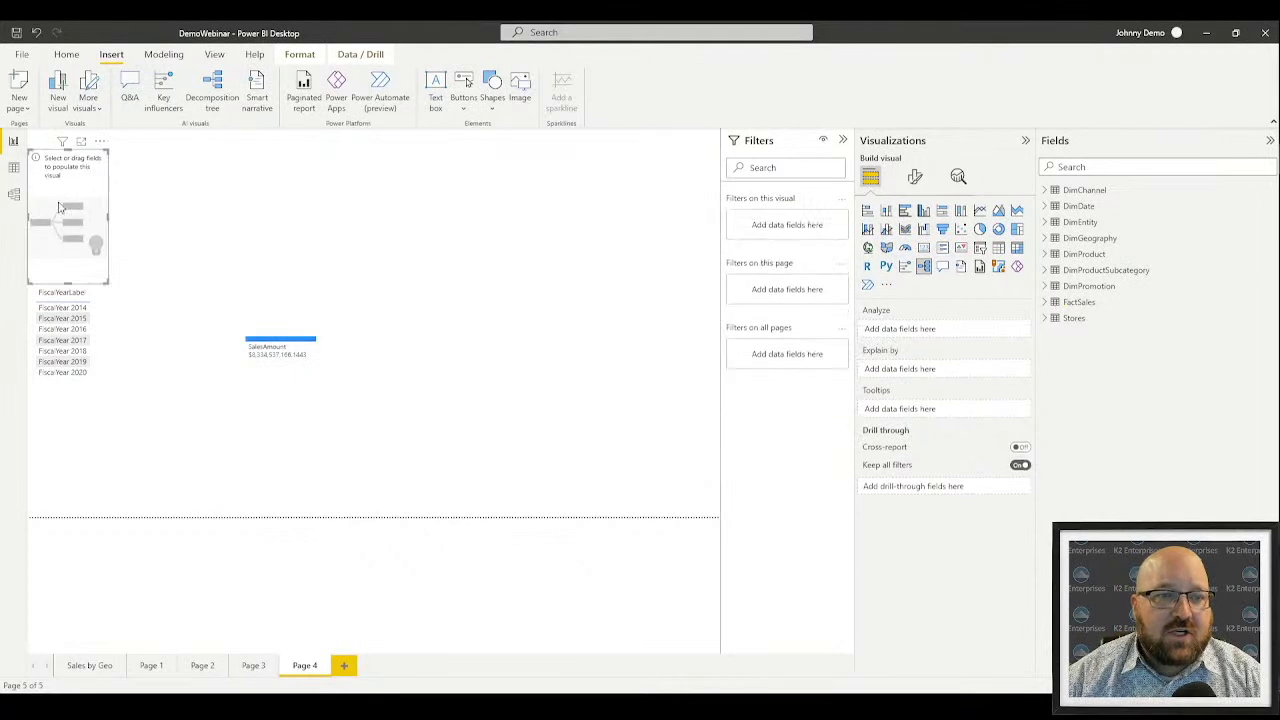
pyautogui.click(45, 146)
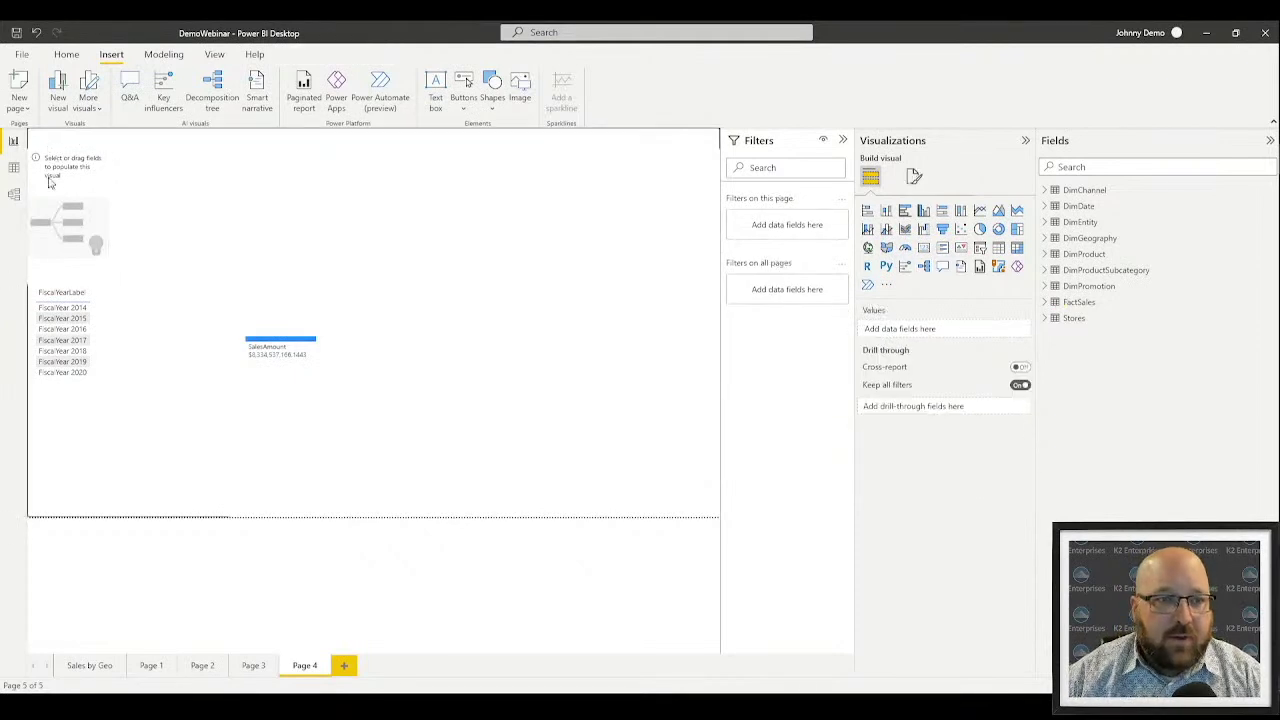
pyautogui.click(56, 183)
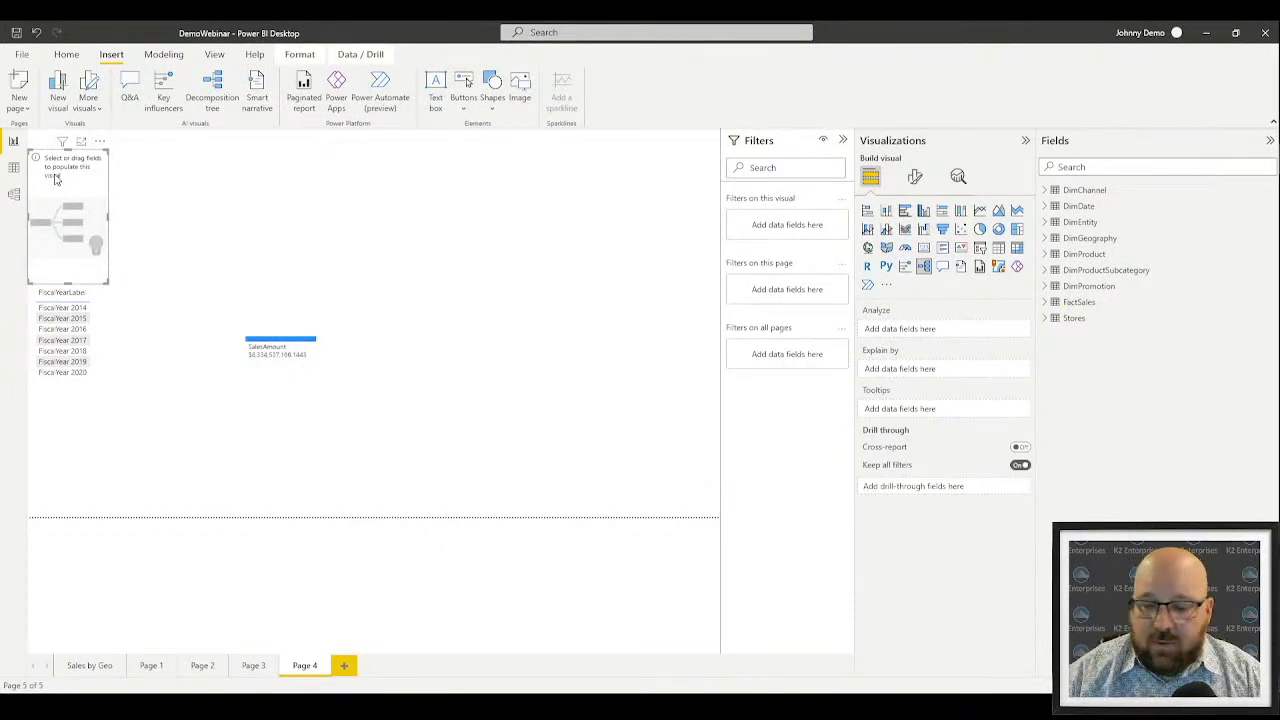
pyautogui.press('Delete')
# Turn the FiscalYearLabel table into a widened slicer in the page's upper-left corner and filter to FiscalYear 2017
pyautogui.click(62, 289)
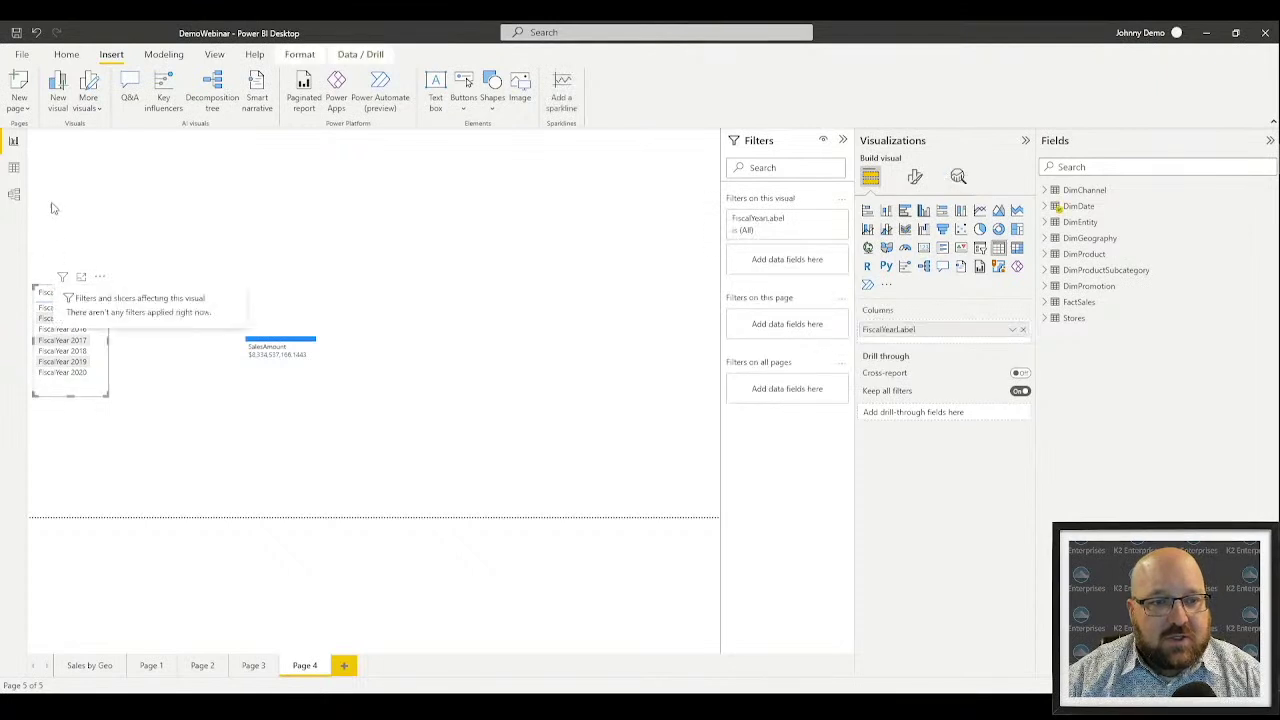
pyautogui.moveTo(53, 208); pyautogui.dragTo(58, 132)
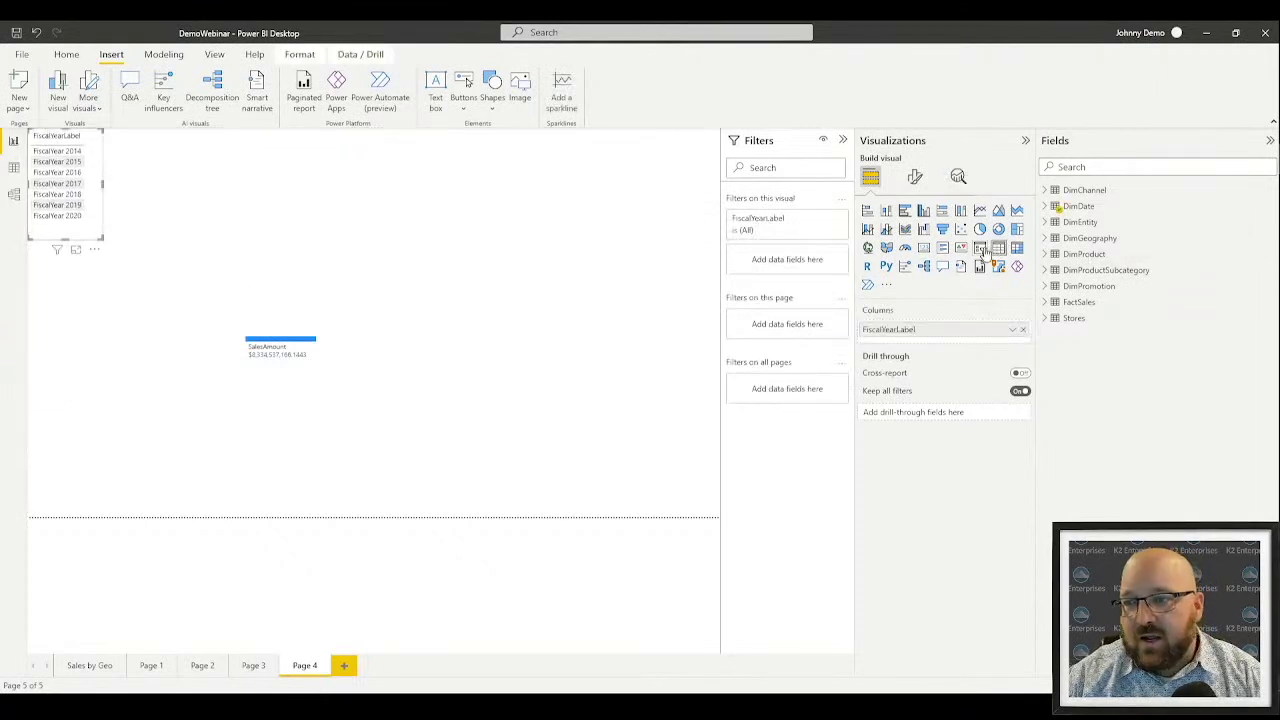
pyautogui.click(980, 249)
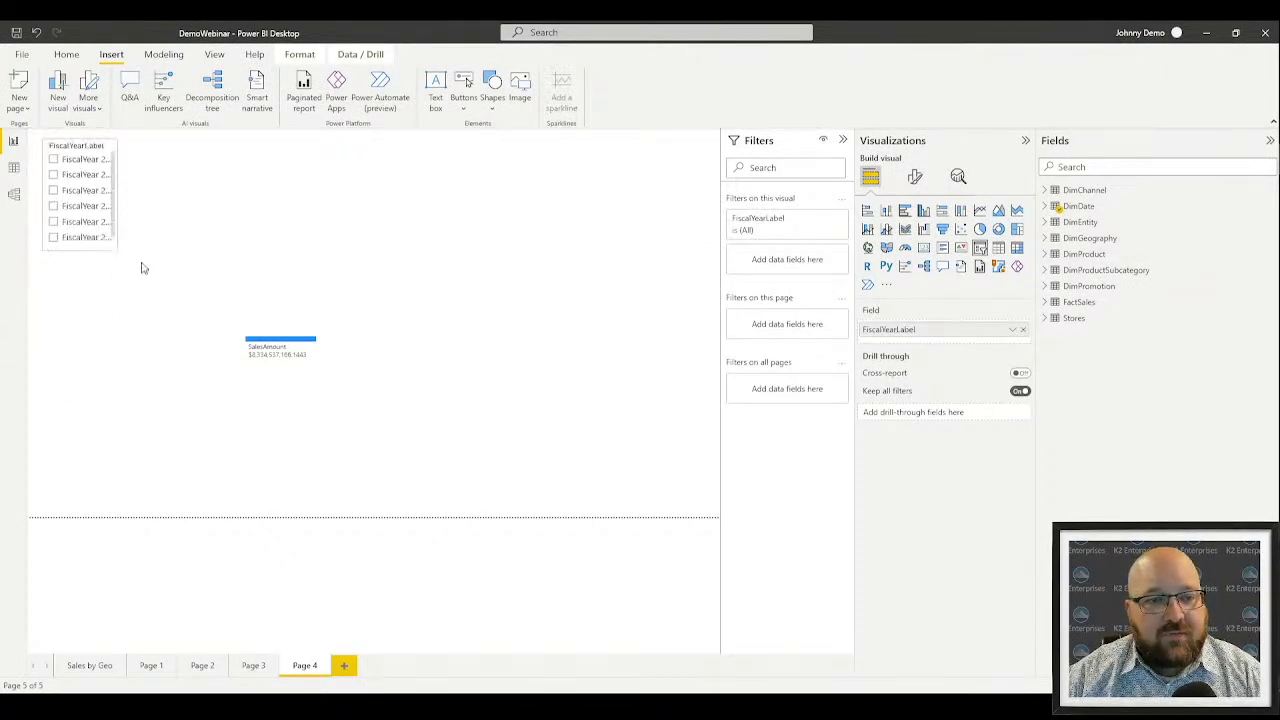
pyautogui.moveTo(142, 264)
pyautogui.mouseDown()
pyautogui.moveTo(101, 245)
pyautogui.moveTo(105, 259)
pyautogui.moveTo(148, 260)
pyautogui.mouseUp()
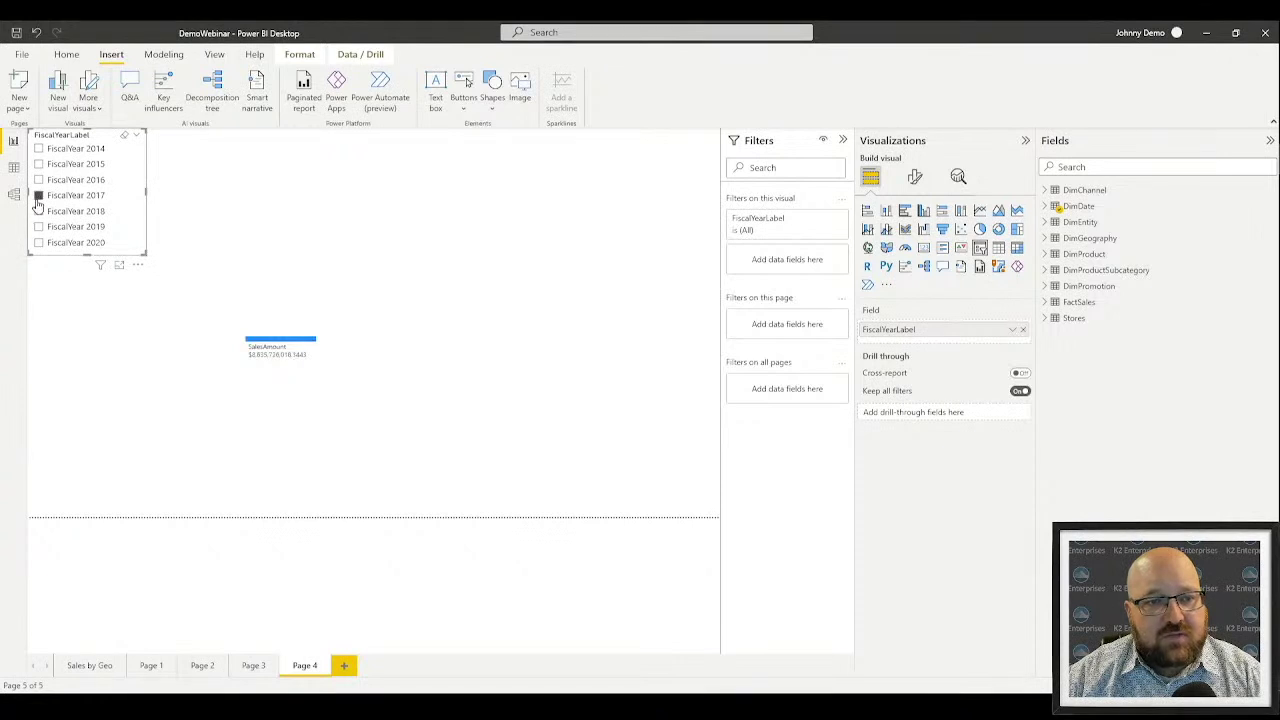
pyautogui.click(38, 196)
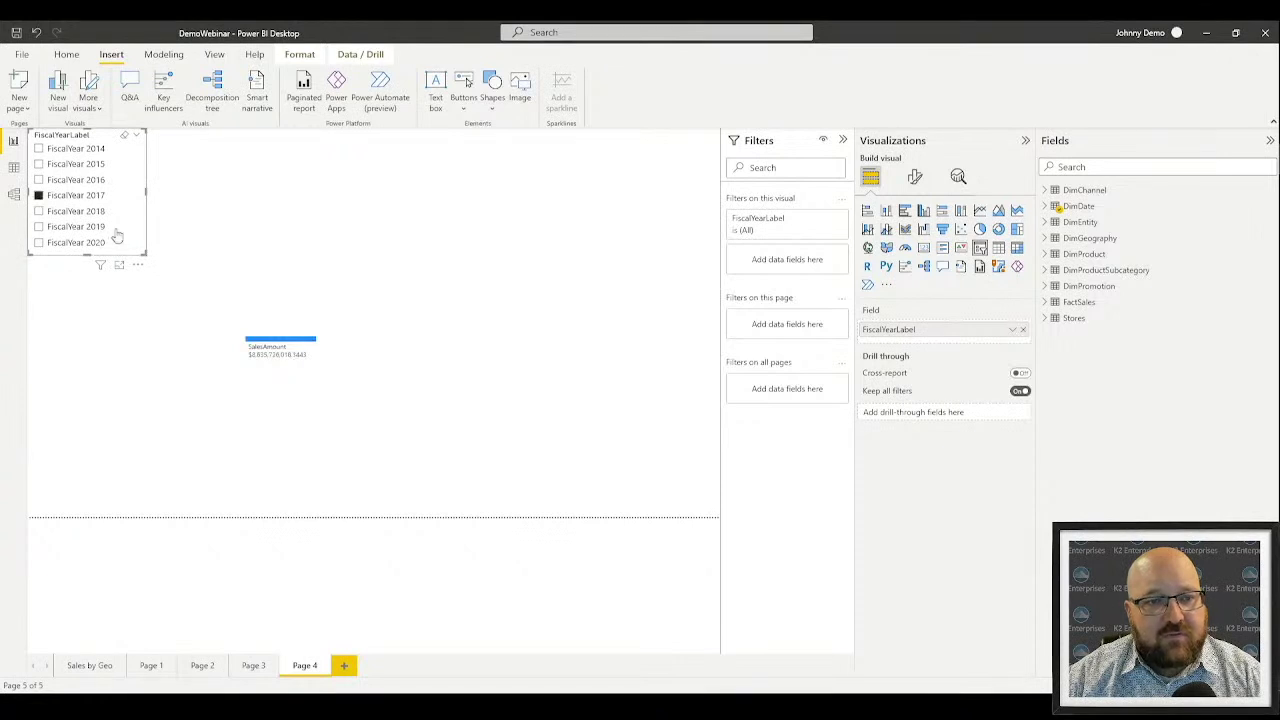
# Enlarge the SalesAmount decomposition tree up to the slicer and add ChannelName from DimChannel as its Explain by field
pyautogui.click(438, 362)
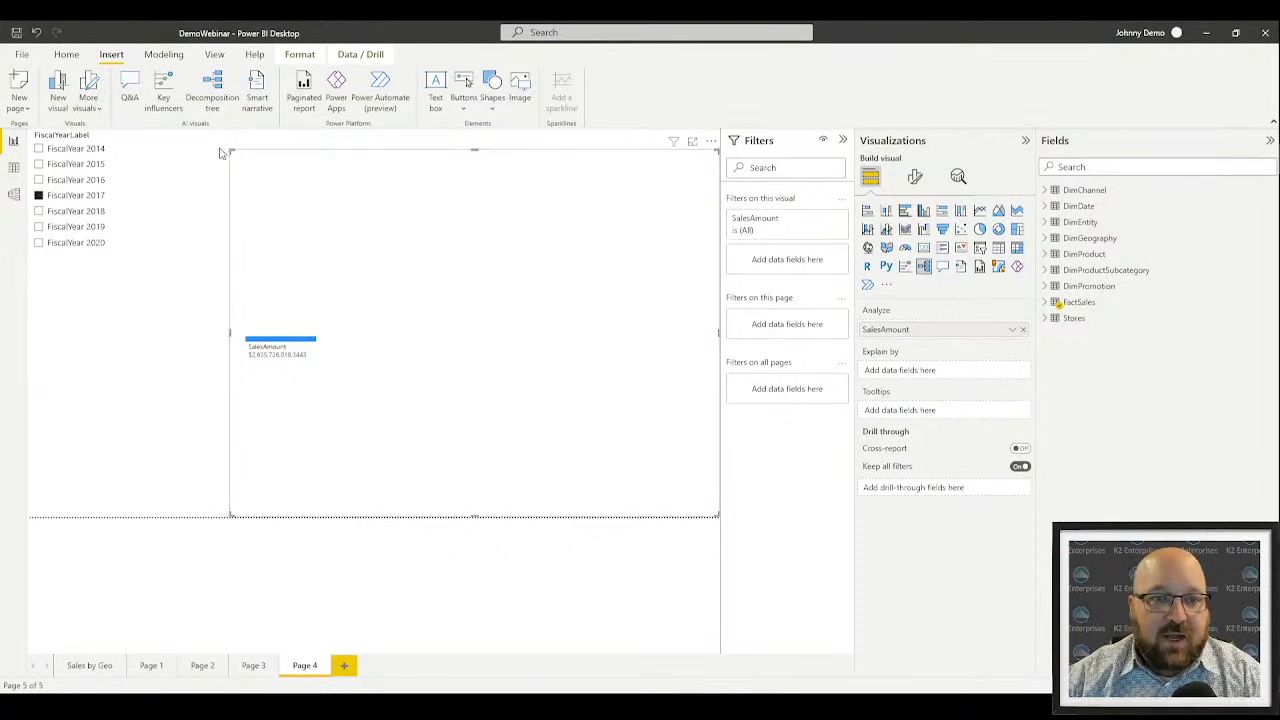
pyautogui.moveTo(230, 151); pyautogui.dragTo(127, 135)
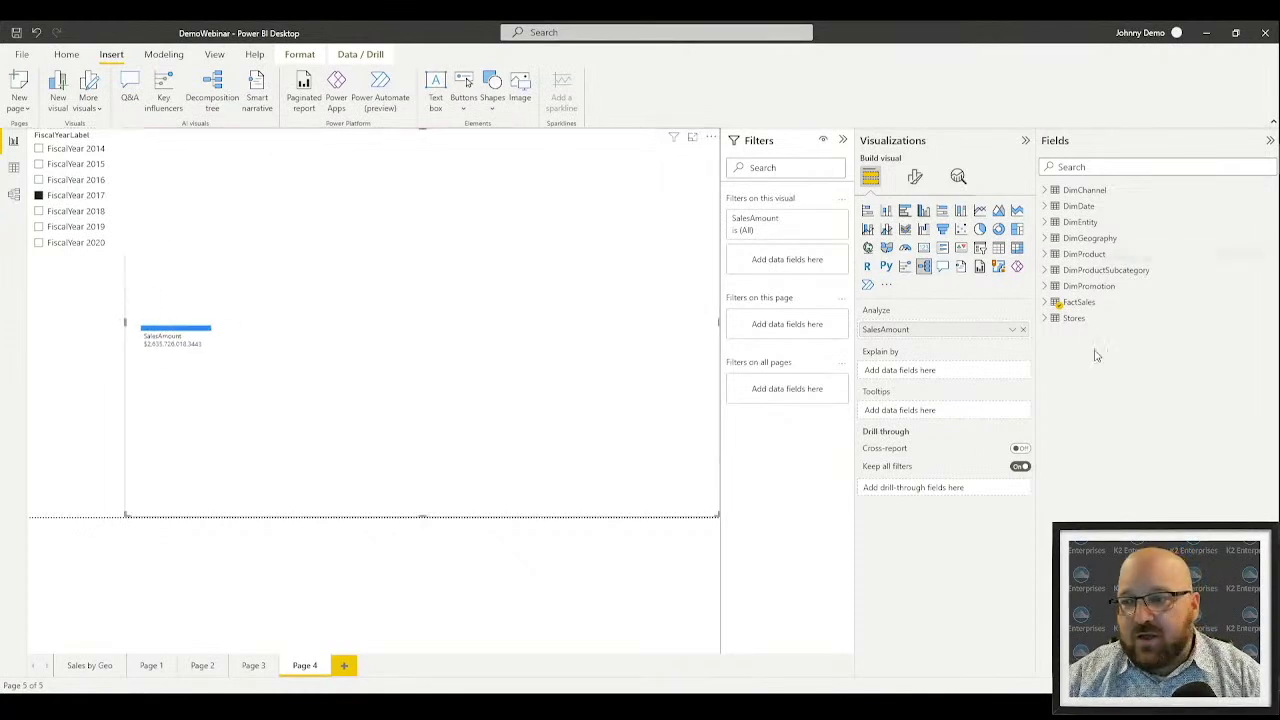
pyautogui.click(1047, 192)
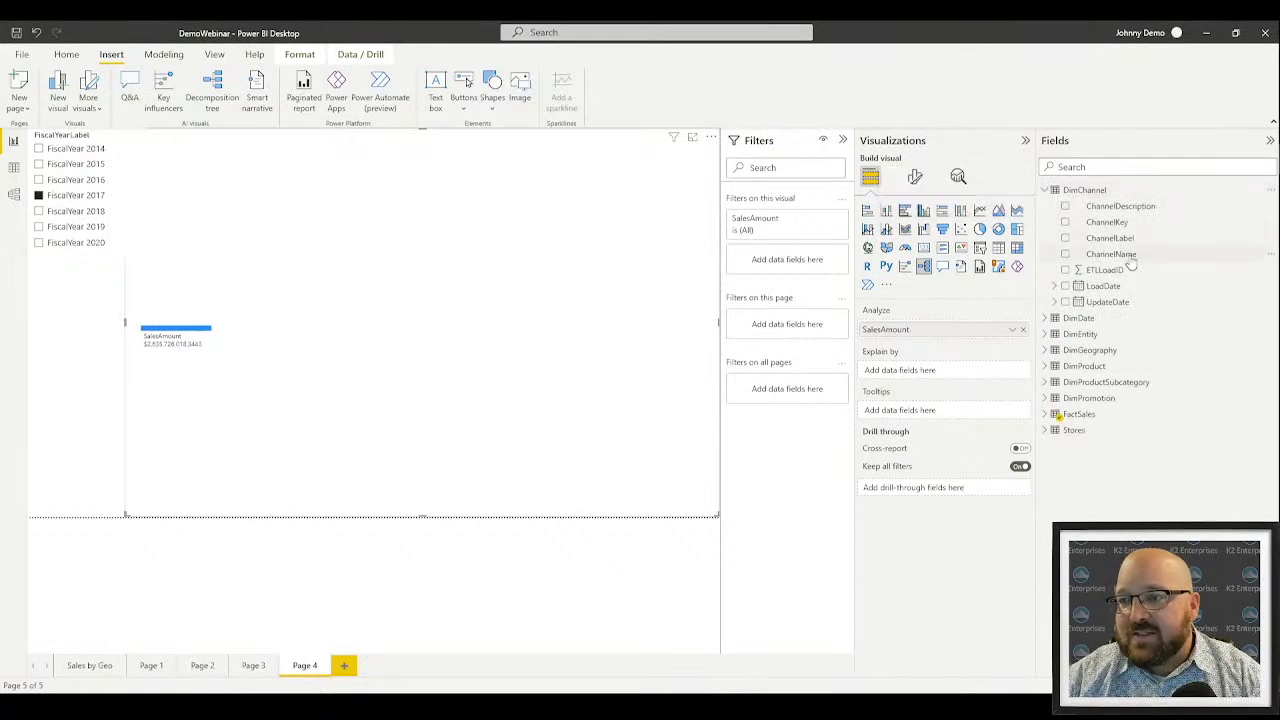
pyautogui.moveTo(1122, 254); pyautogui.dragTo(938, 378)
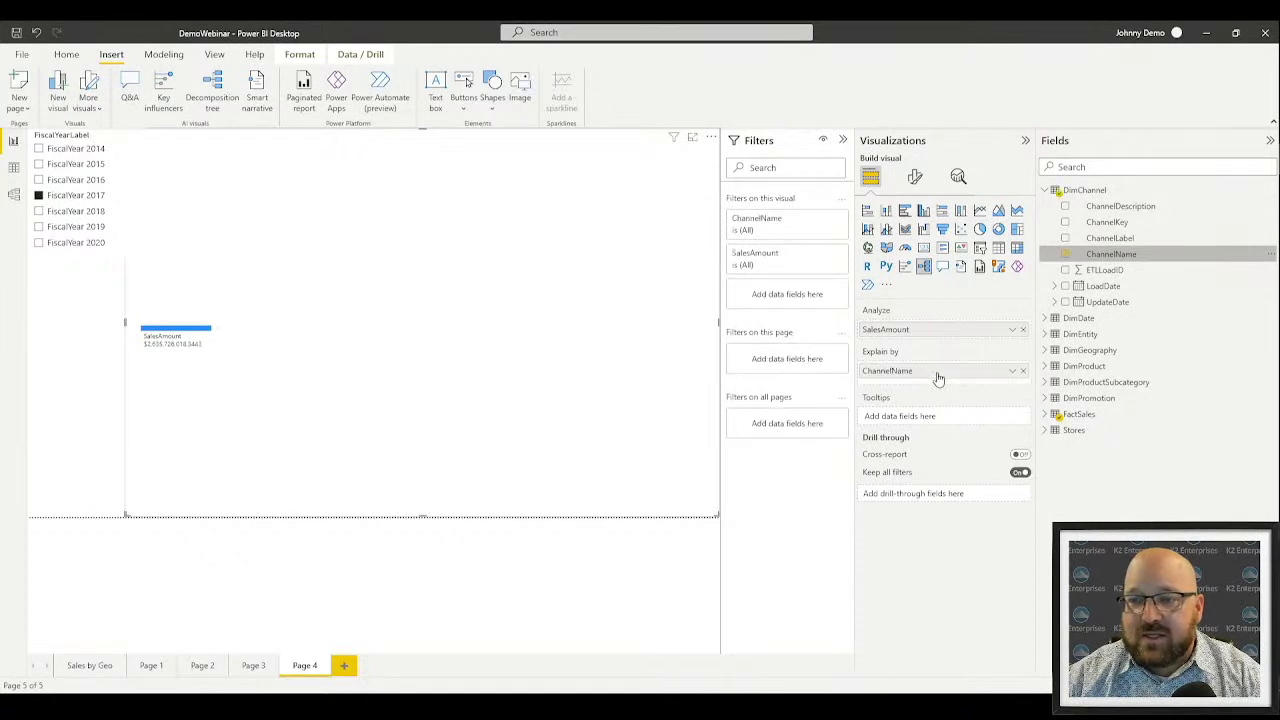
pyautogui.click(220, 334)
pyautogui.click(291, 309)
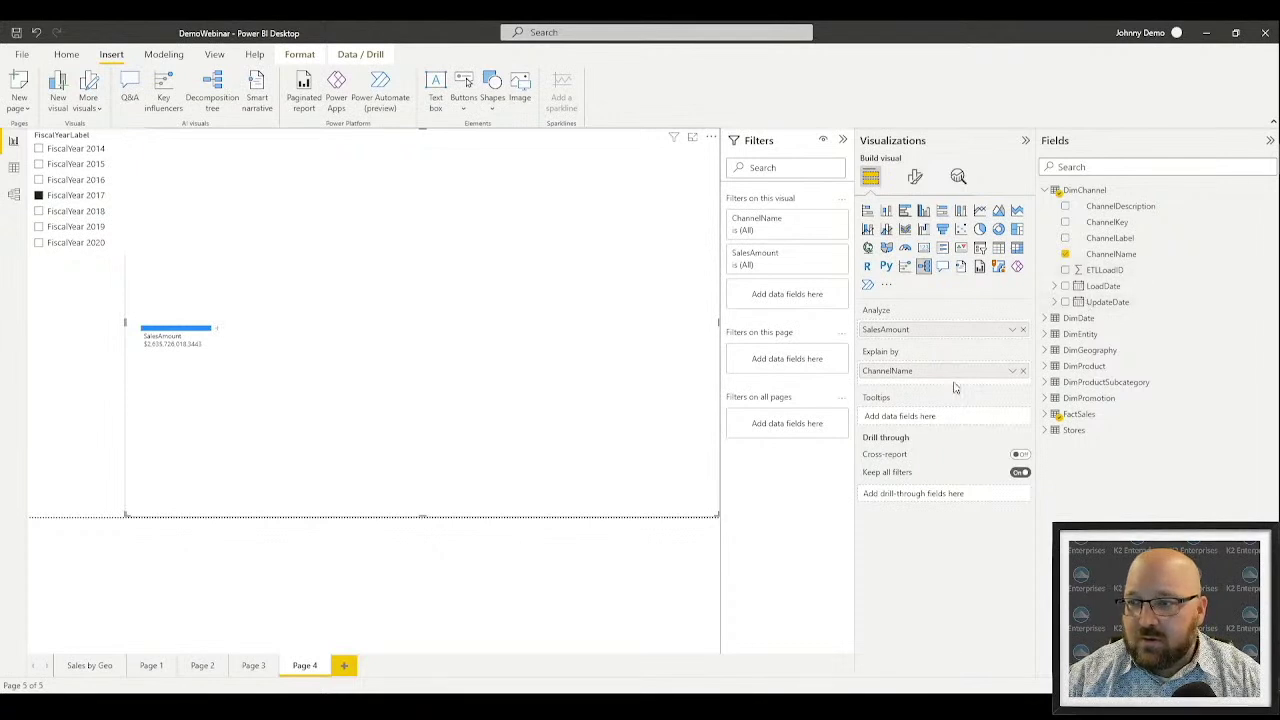
# Replace ChannelName with ChannelLabel as the tree's Explain by field and split SalesAmount by high value
pyautogui.click(1023, 370)
pyautogui.moveTo(1120, 252); pyautogui.dragTo(957, 374)
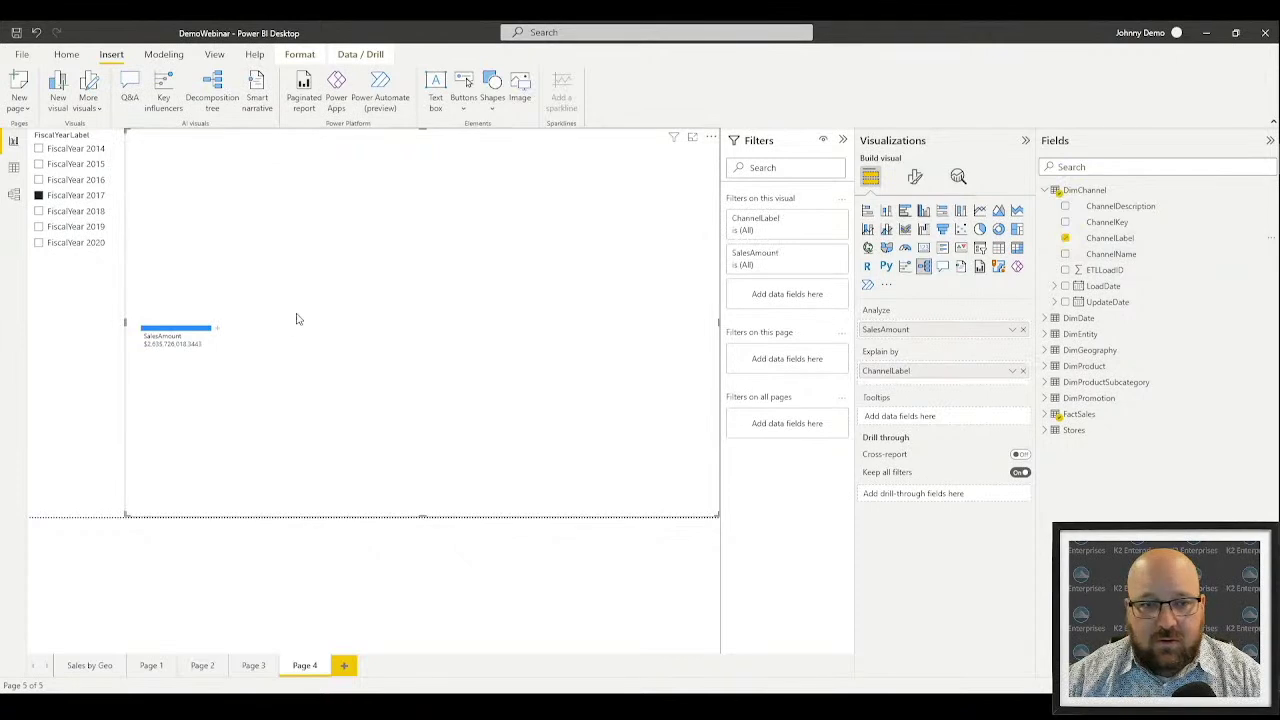
pyautogui.click(218, 333)
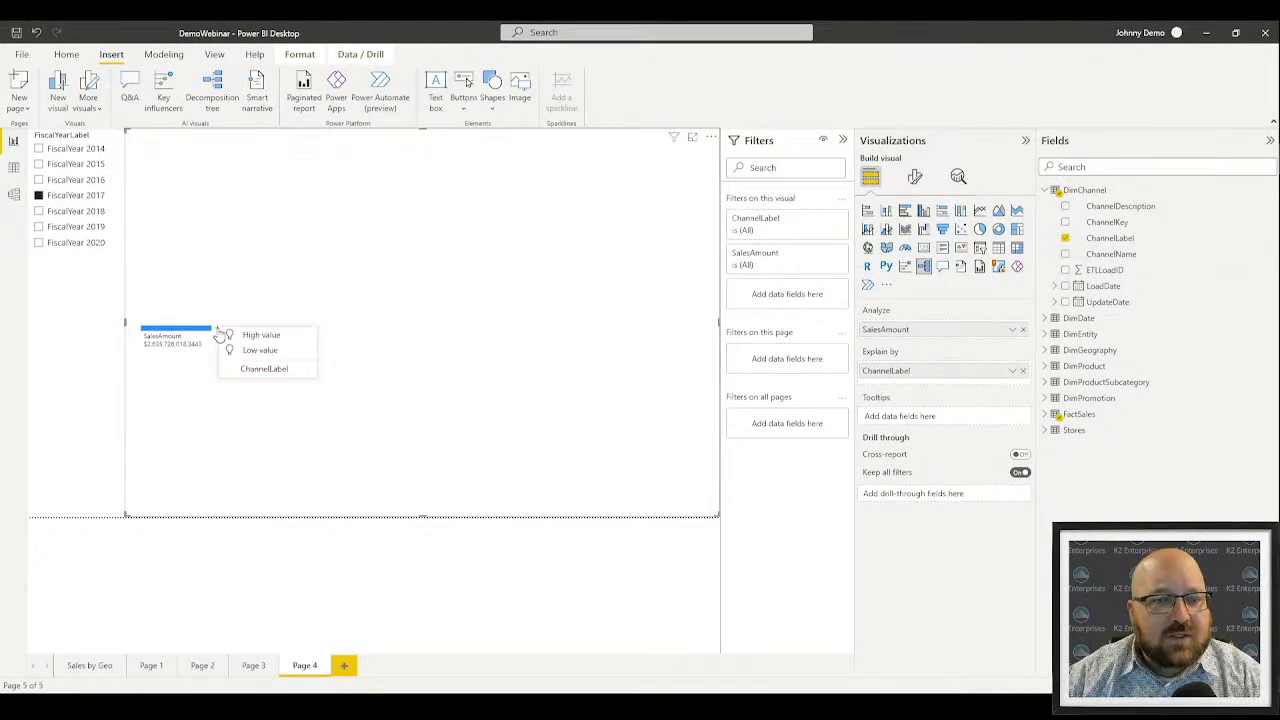
pyautogui.click(282, 344)
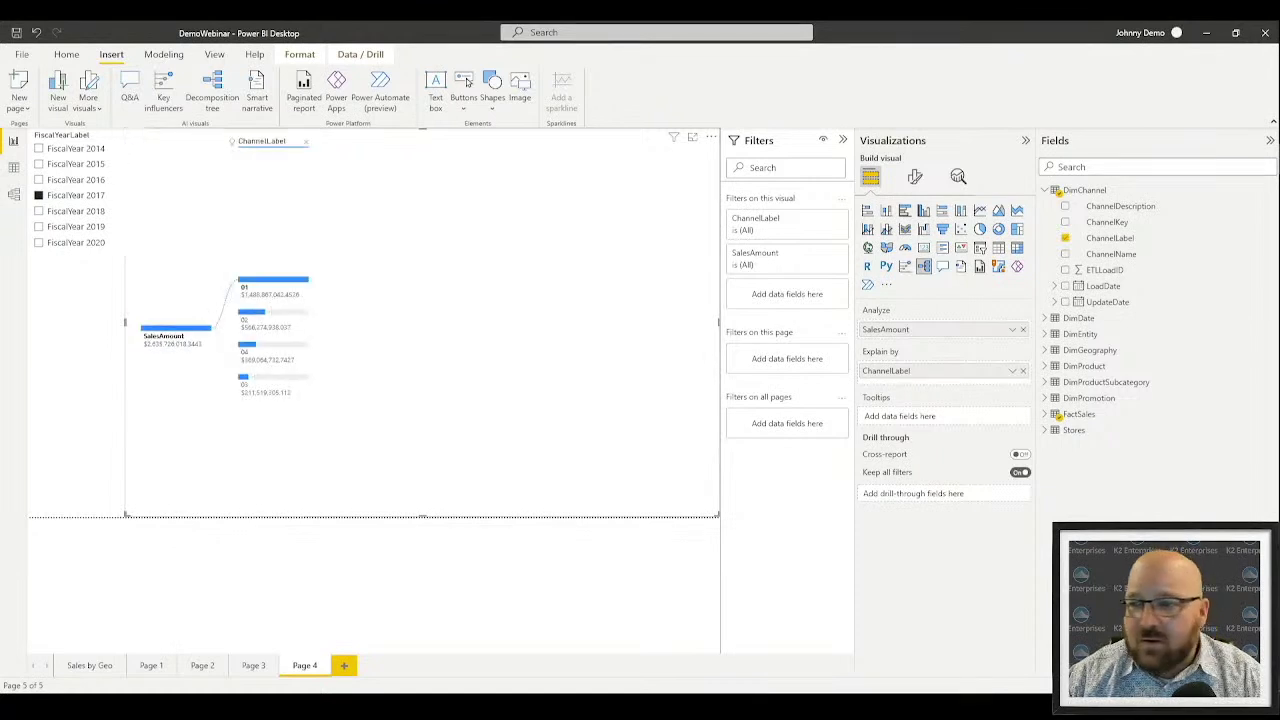
# Replace ChannelLabel with ChannelName as the Explain by field and split SalesAmount by ChannelName
pyautogui.click(1048, 195)
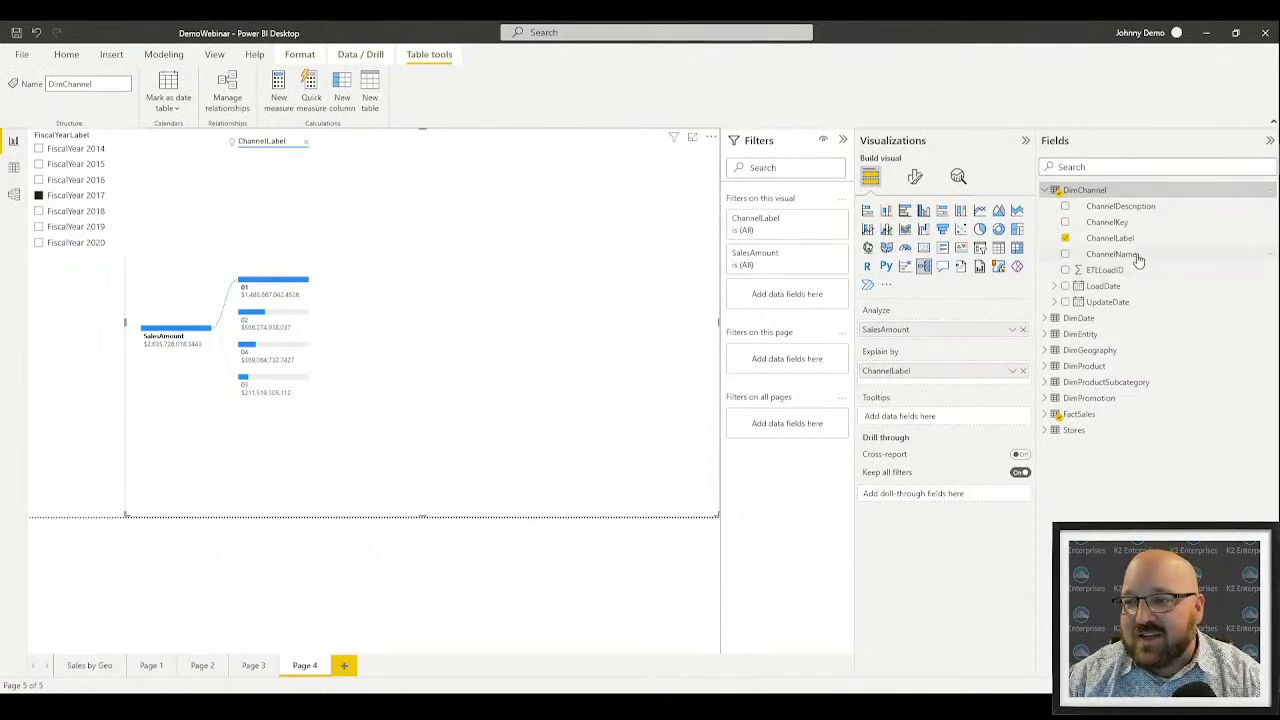
pyautogui.click(1023, 371)
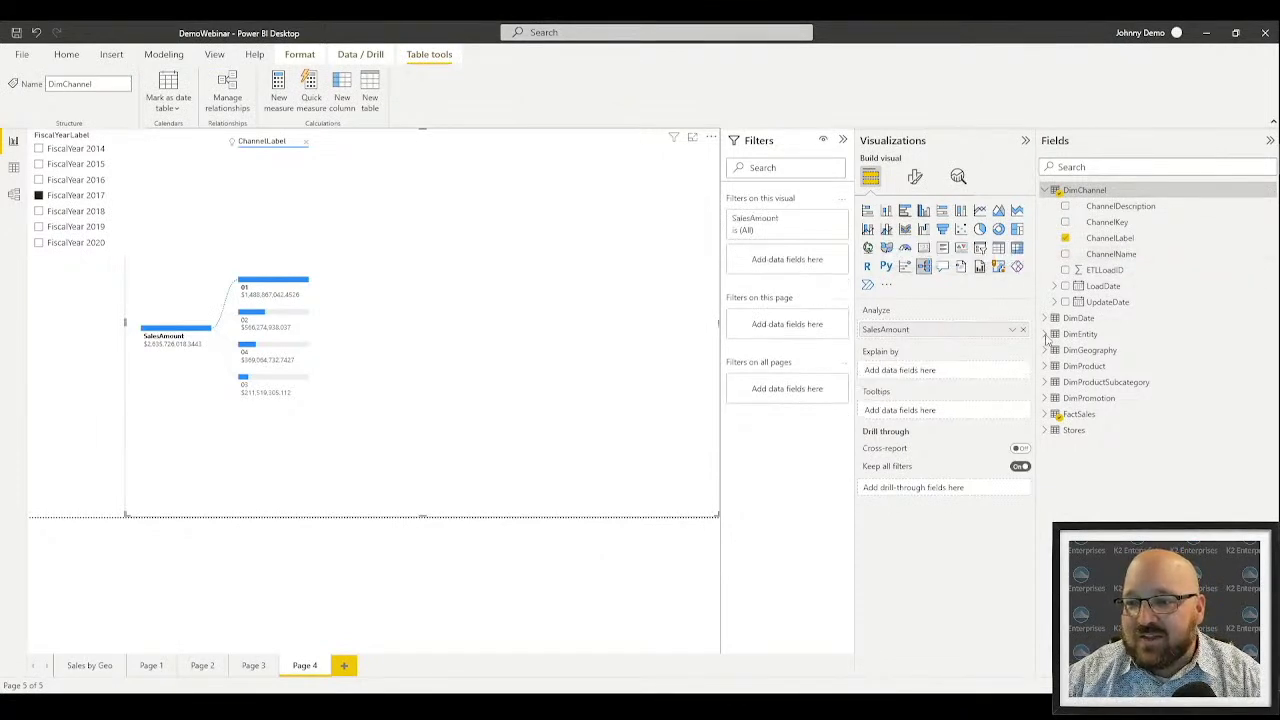
pyautogui.moveTo(968, 406); pyautogui.dragTo(928, 371)
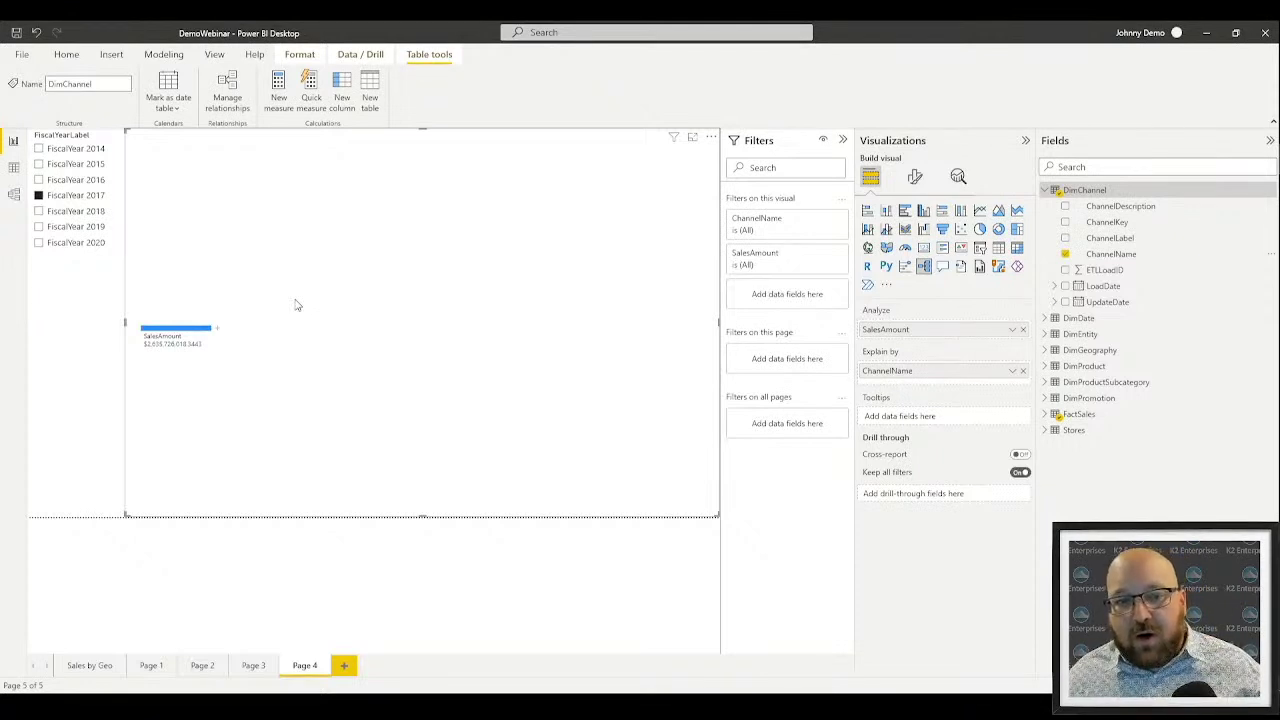
pyautogui.click(217, 329)
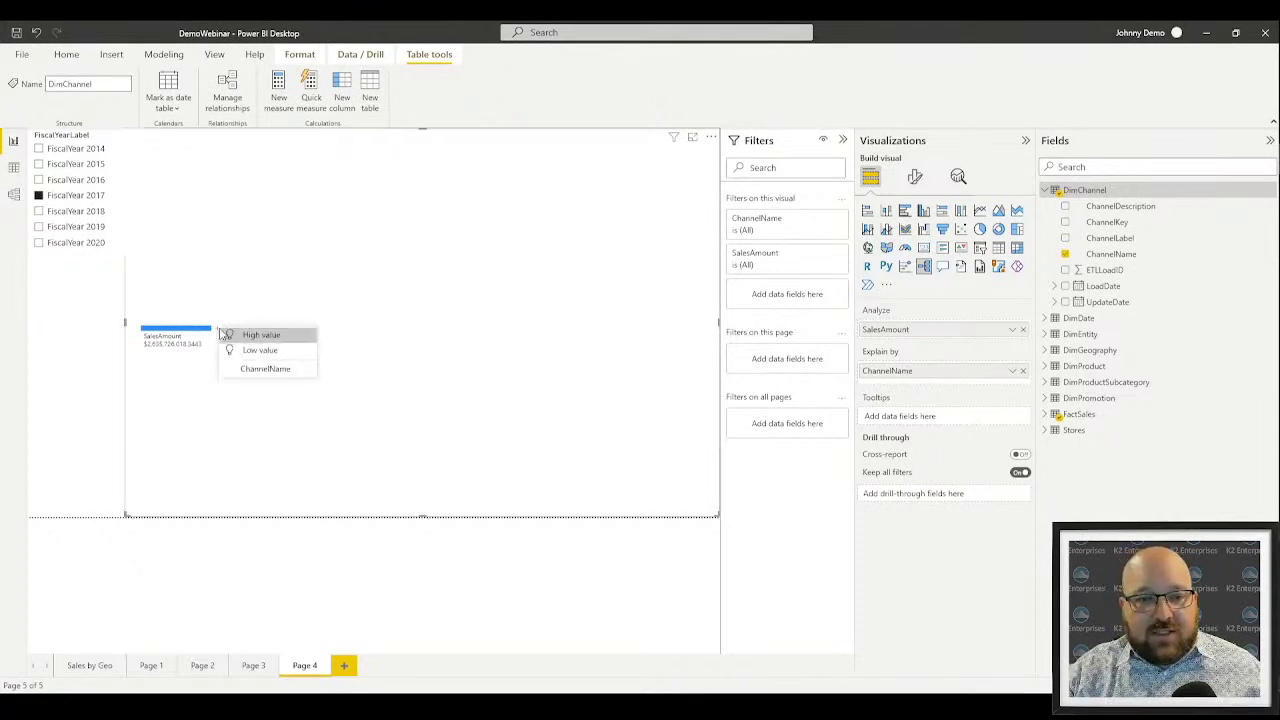
pyautogui.click(275, 372)
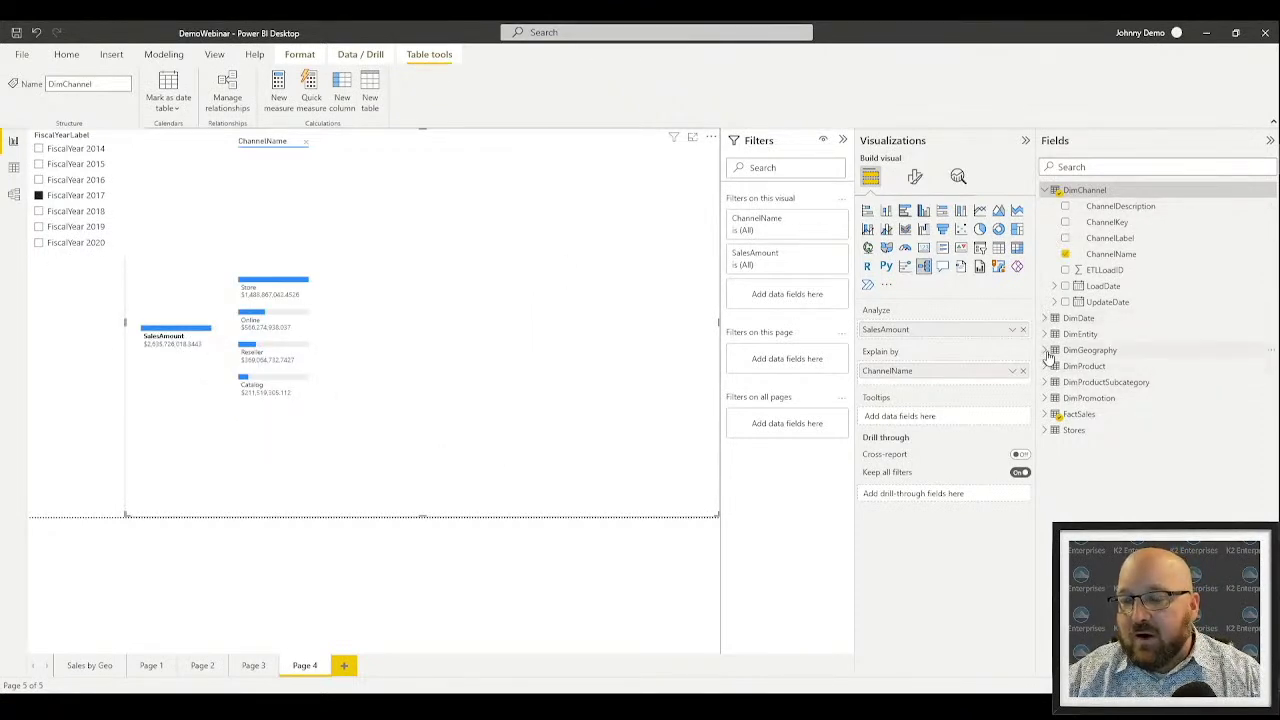
# Add EntityName from DimEntity to the tree's Explain by fields and break the Store channel down by it
pyautogui.click(1045, 335)
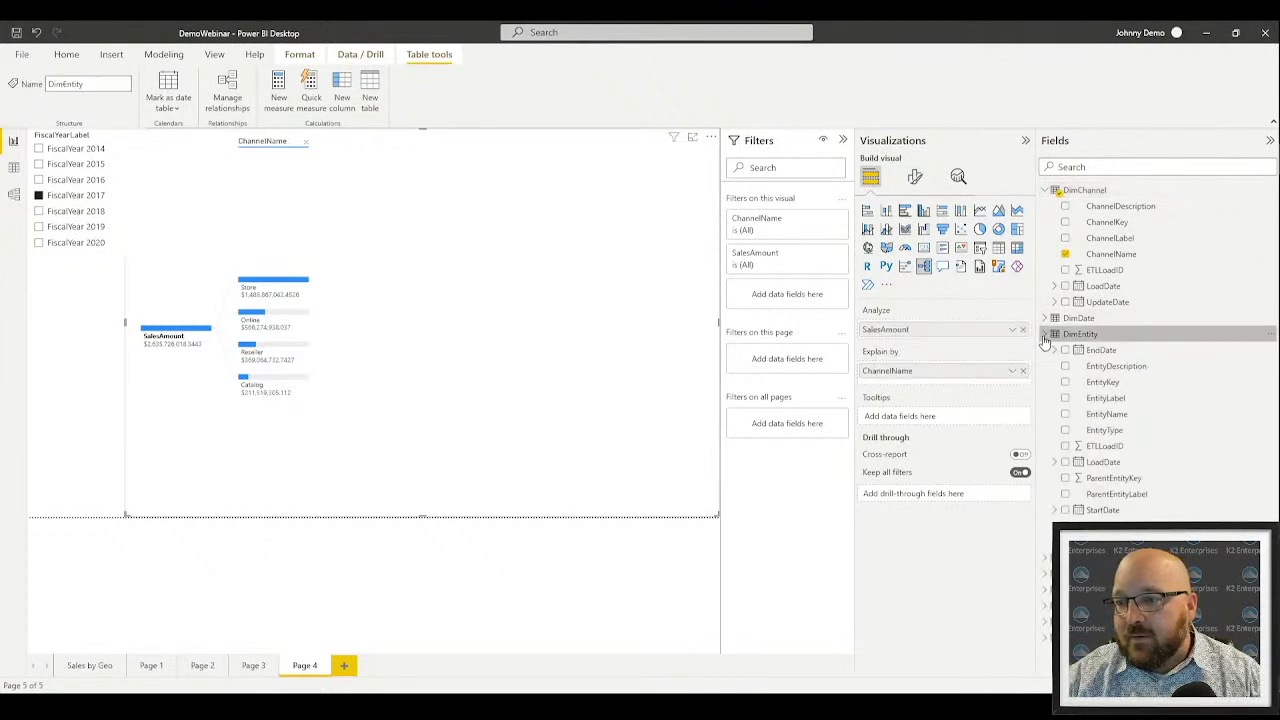
pyautogui.moveTo(1110, 419); pyautogui.dragTo(954, 380)
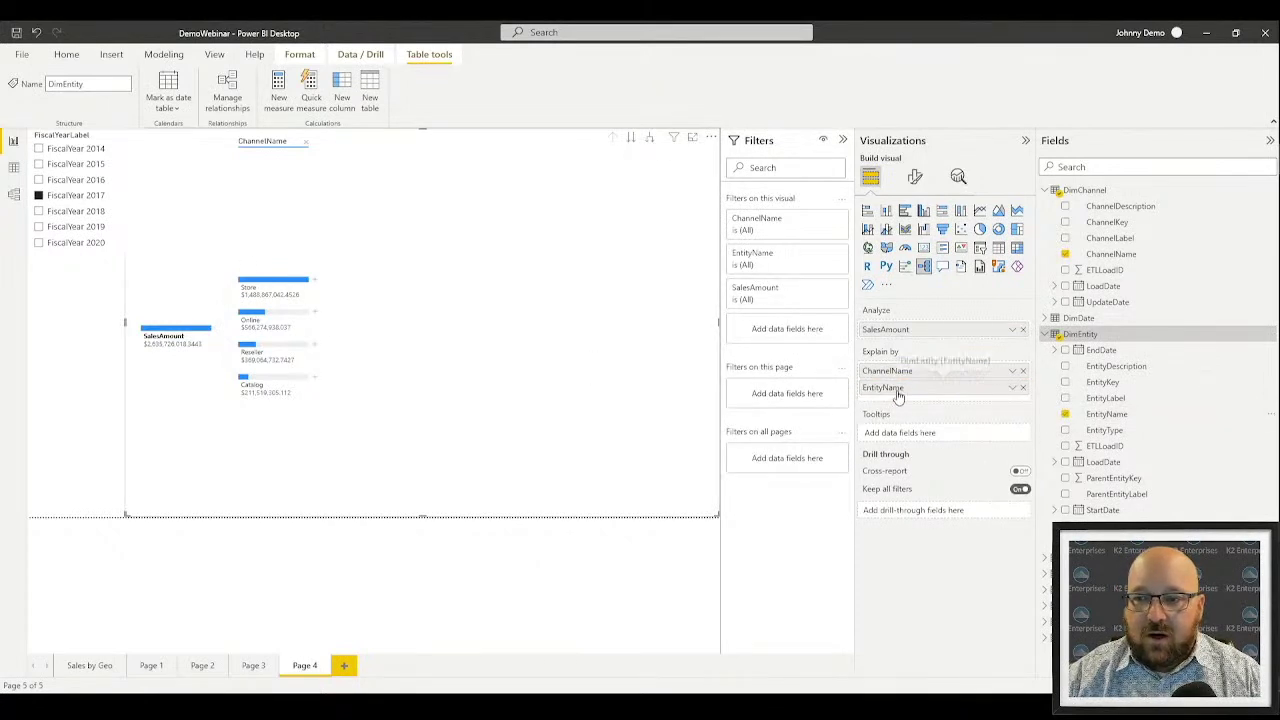
pyautogui.click(316, 286)
pyautogui.click(357, 320)
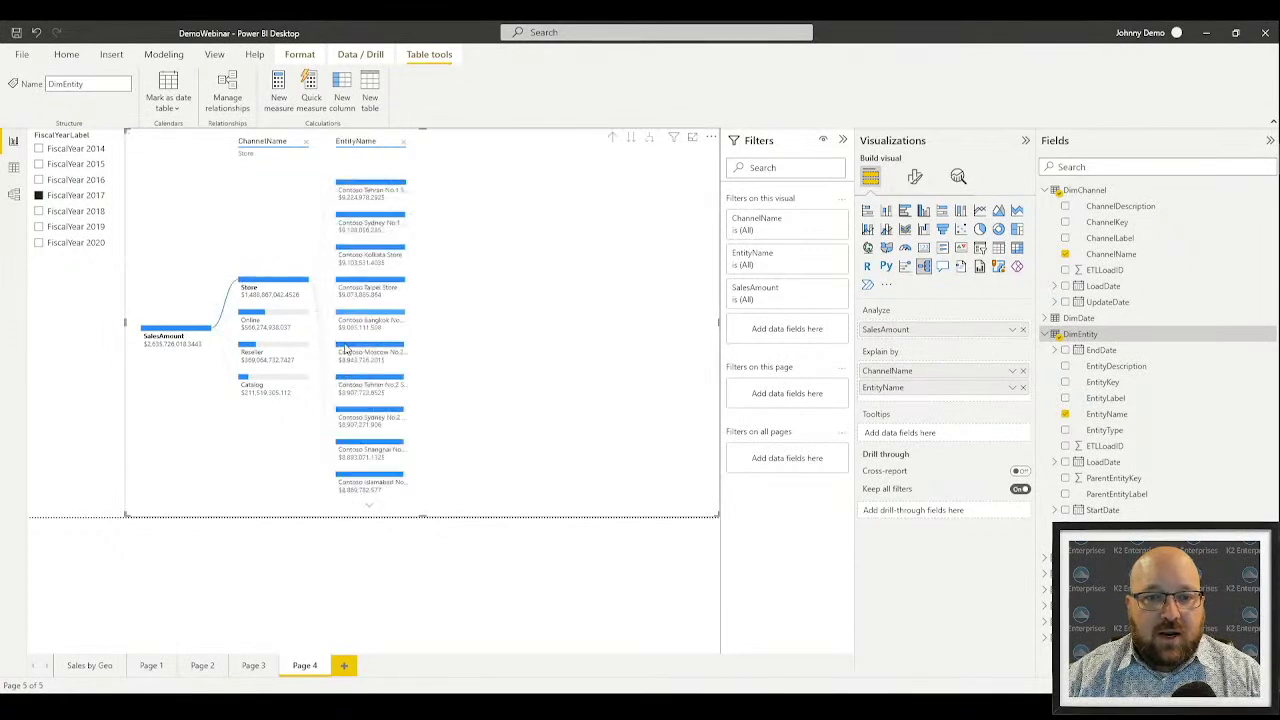
pyautogui.moveTo(381, 457)
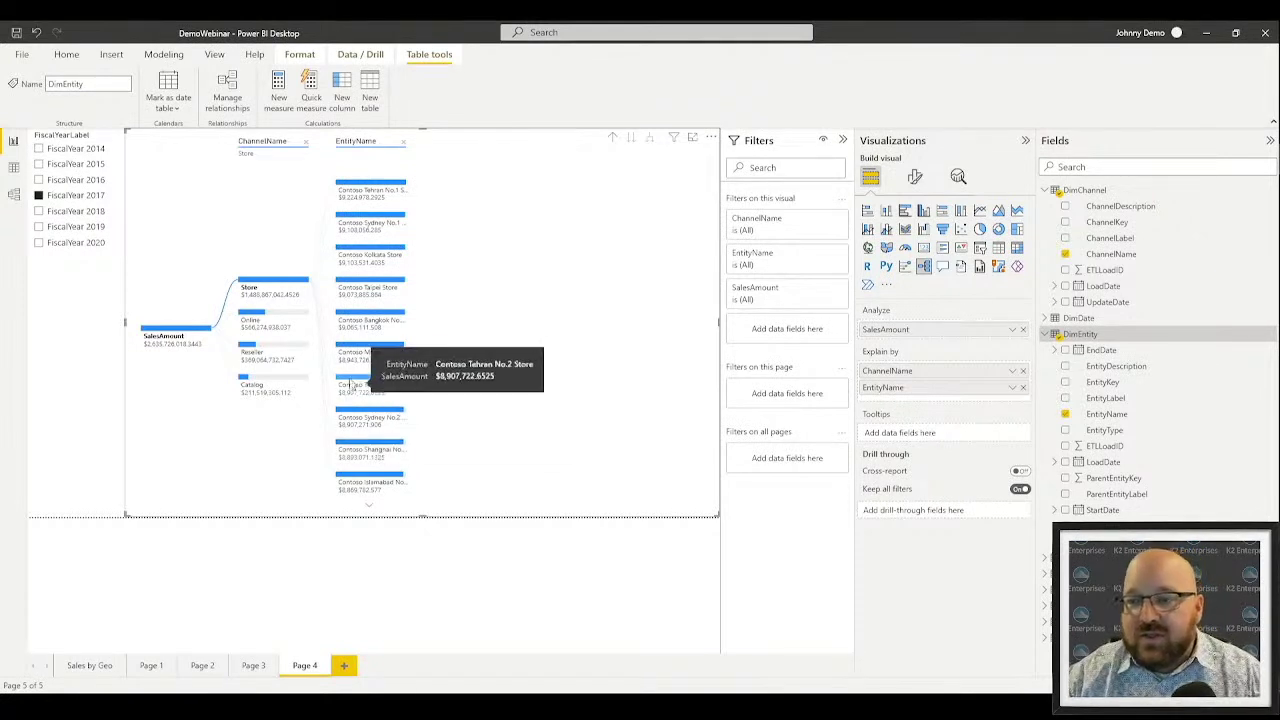
# Remove ChannelName and EntityName from the decomposition tree's Explain by fields and collapse the DimEntity table
pyautogui.moveTo(1000, 387); pyautogui.dragTo(1097, 347)
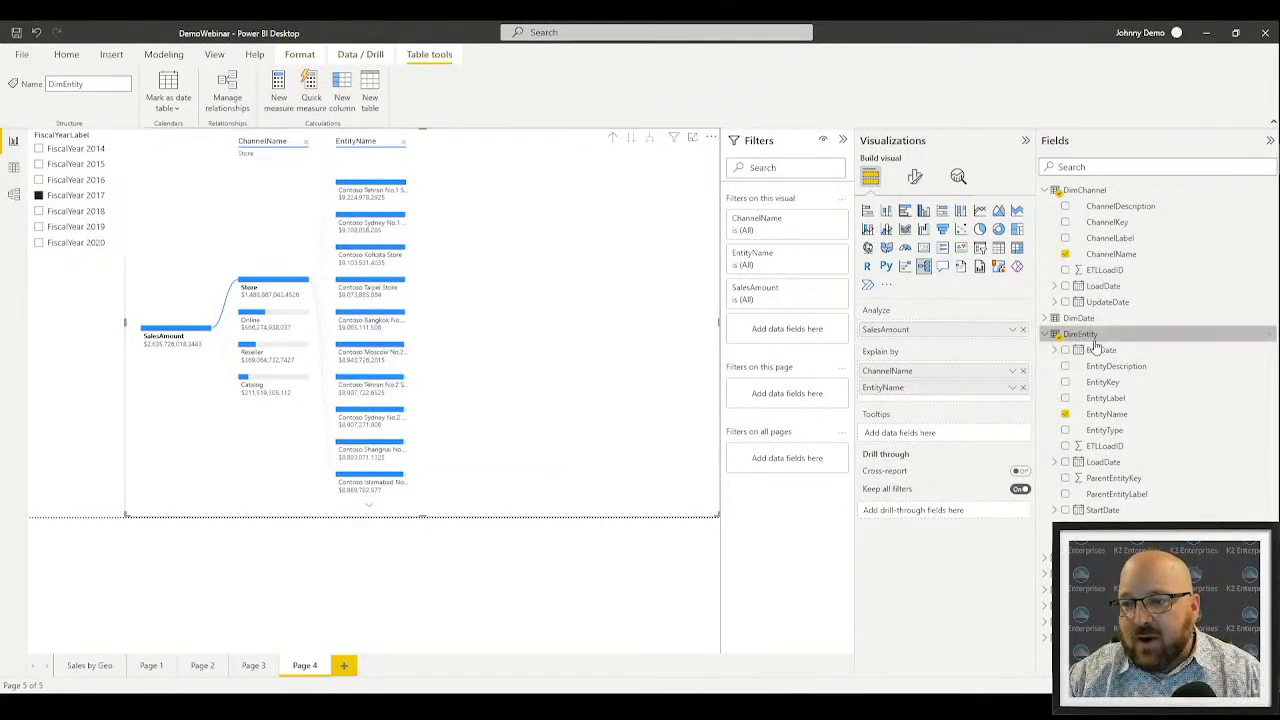
pyautogui.click(1023, 372)
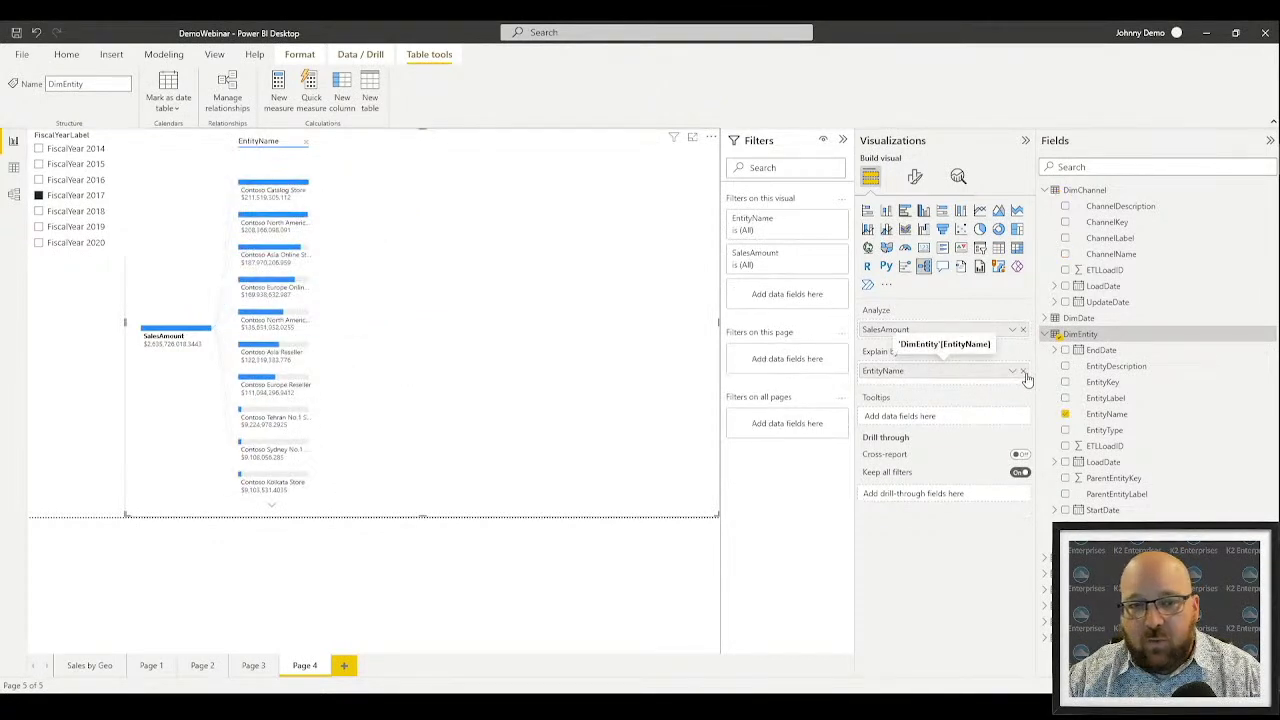
pyautogui.click(1023, 371)
pyautogui.click(1044, 334)
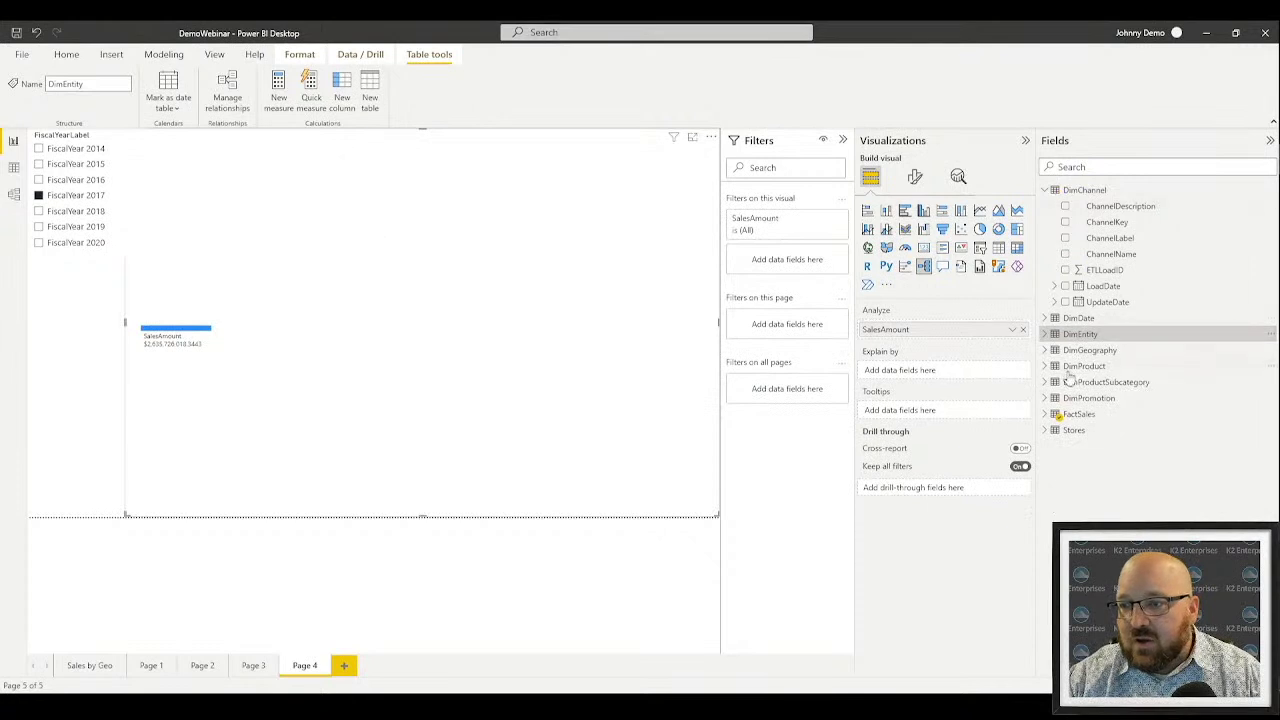
# Add ContinentName, RegionCountryName and StateProvinceName from DimGeography to the decomposition tree's Explain by fields
pyautogui.click(1045, 350)
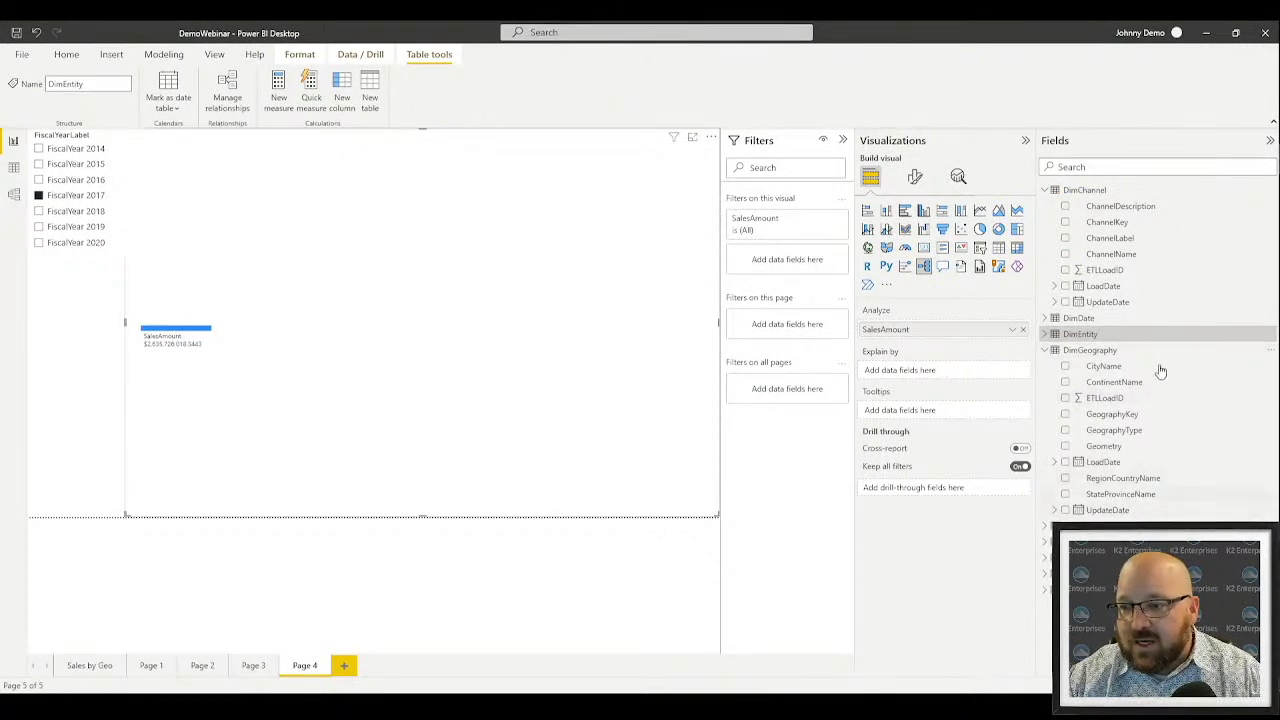
pyautogui.moveTo(1114, 381); pyautogui.dragTo(938, 375)
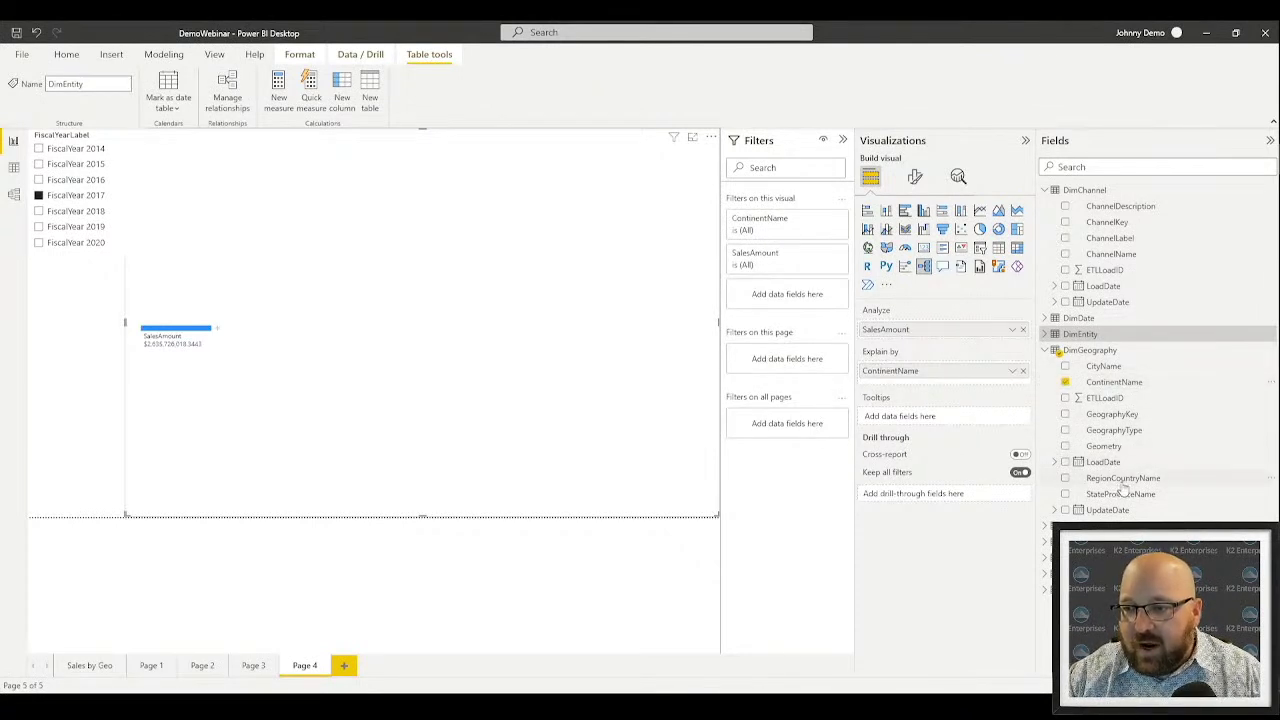
pyautogui.moveTo(1120, 480); pyautogui.dragTo(935, 390)
pyautogui.moveTo(1120, 494); pyautogui.dragTo(932, 402)
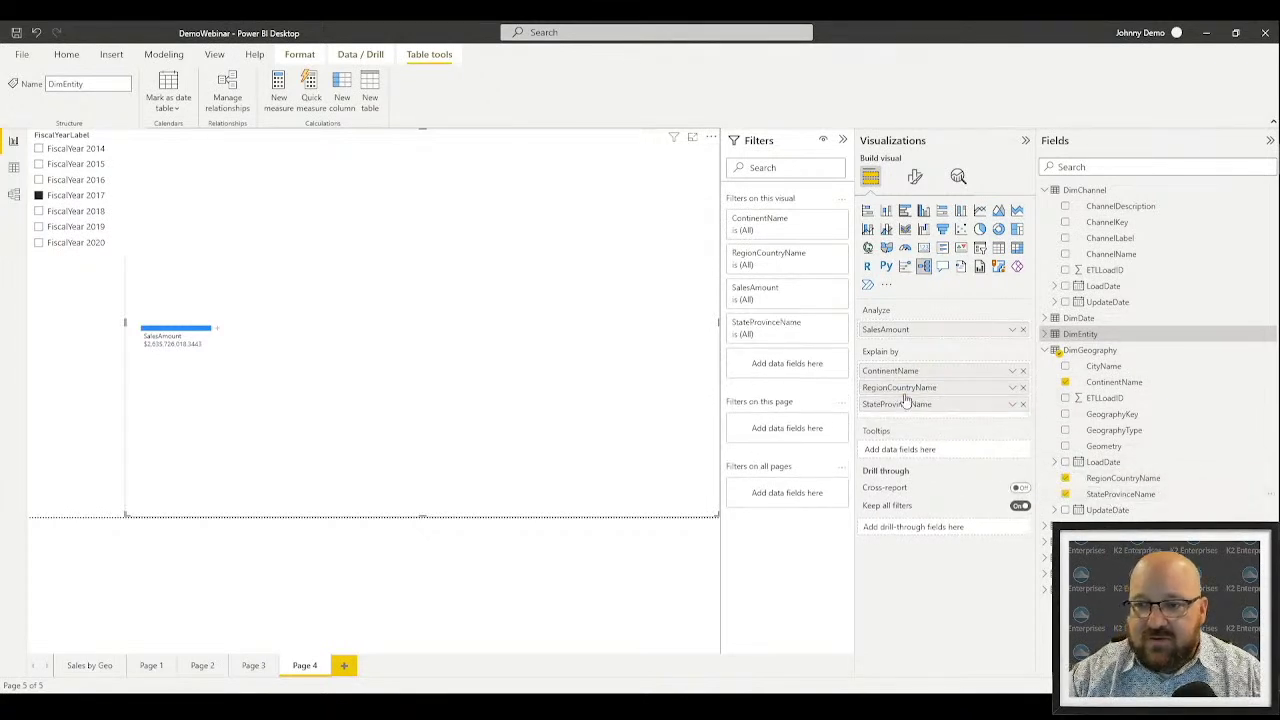
# Split SalesAmount by ContinentName, North America by RegionCountryName, and United States by StateProvinceName in the decomposition tree
pyautogui.click(217, 332)
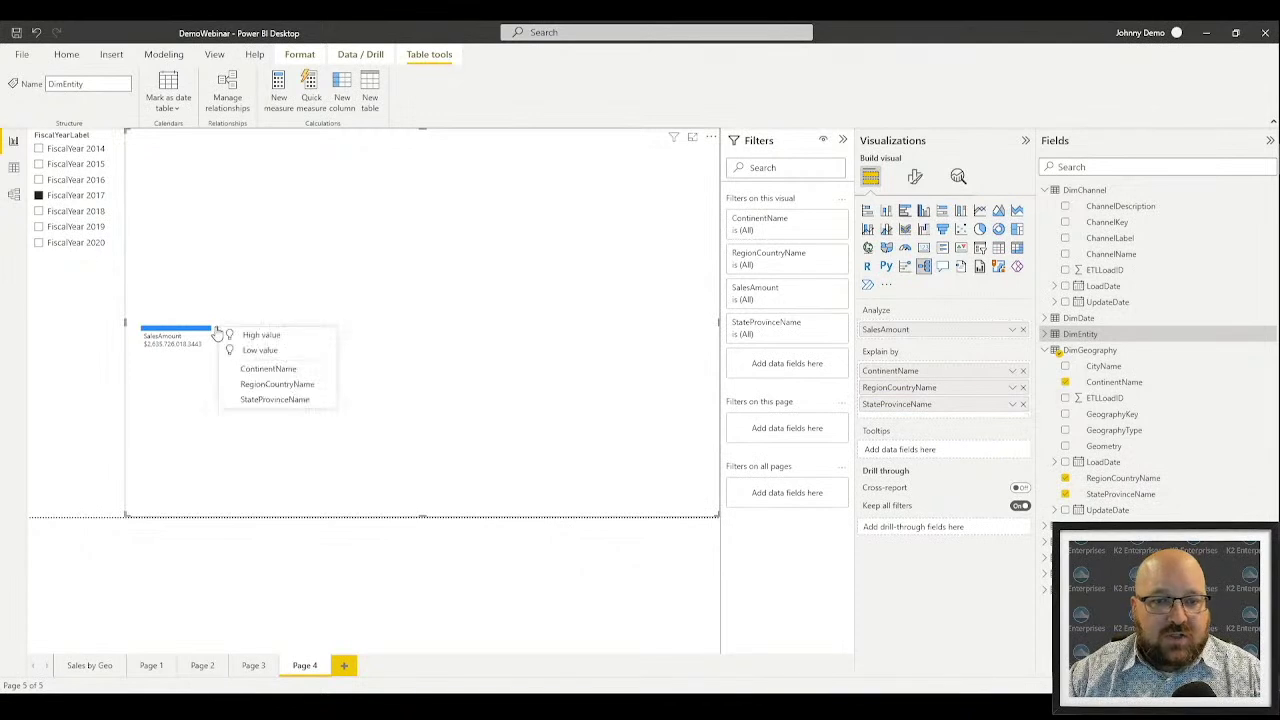
pyautogui.click(300, 372)
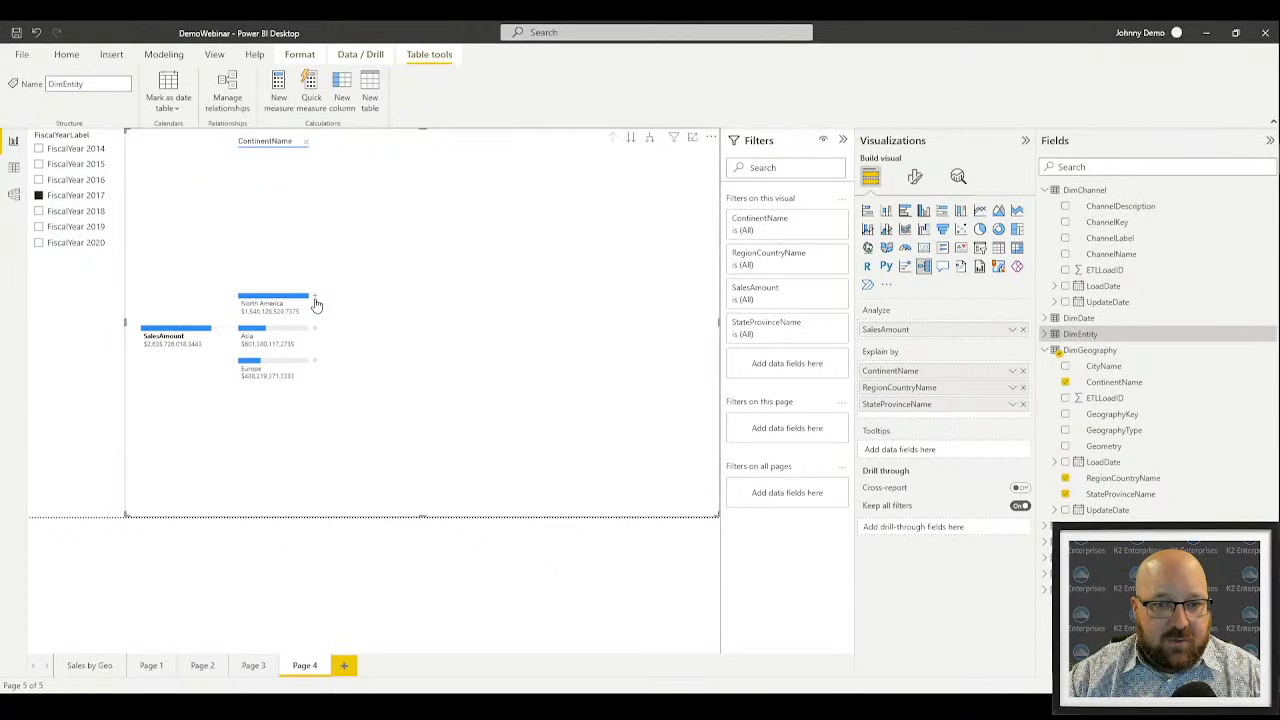
pyautogui.click(315, 302)
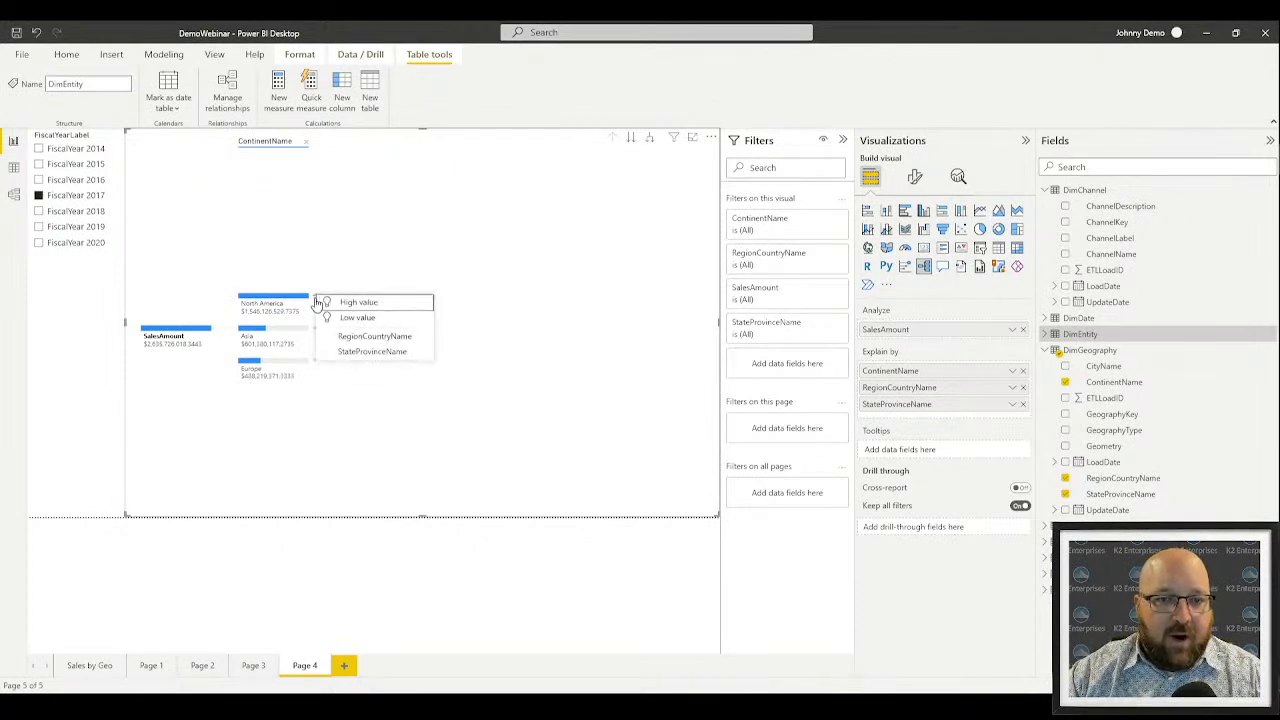
pyautogui.click(413, 352)
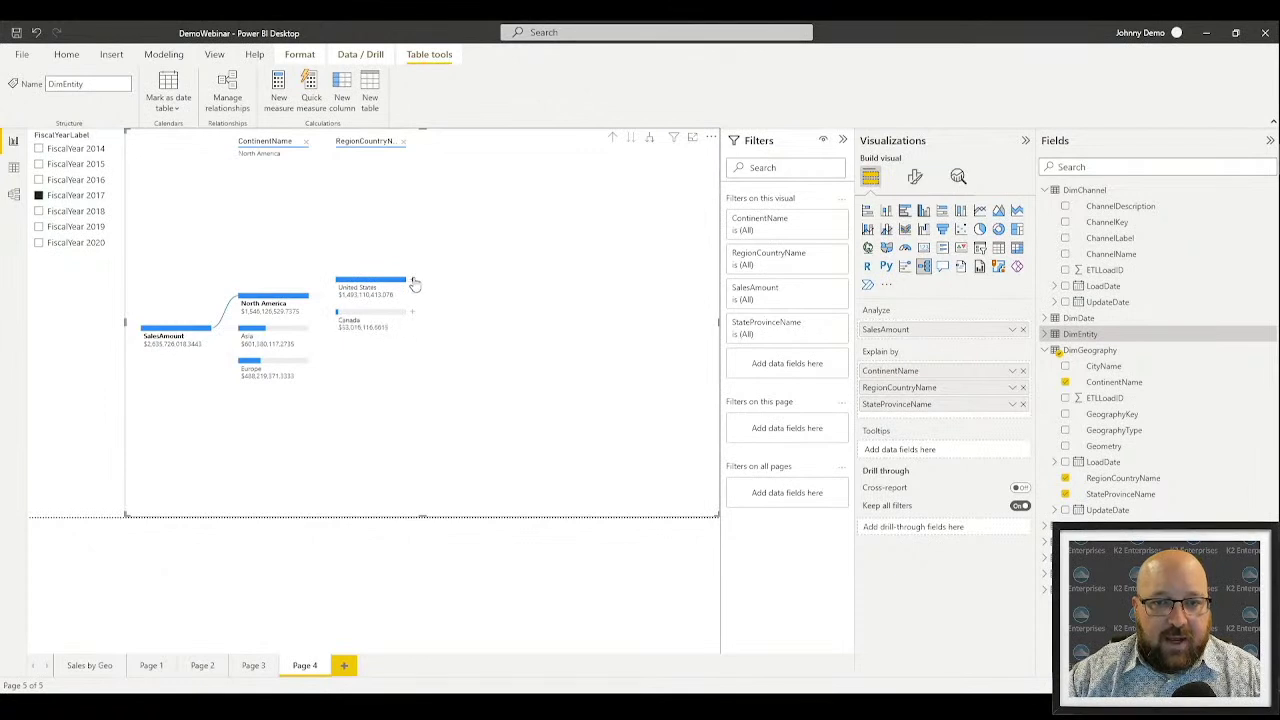
pyautogui.click(412, 283)
pyautogui.click(466, 322)
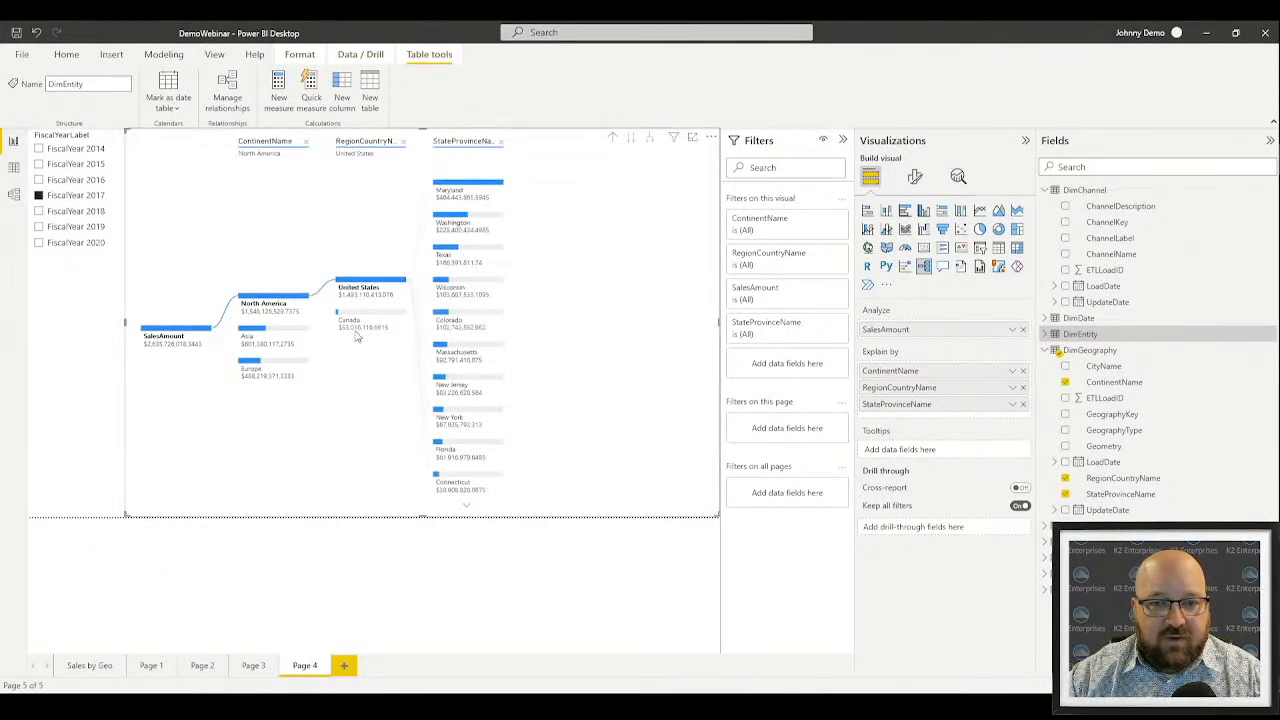
# Examine the country breakdown of SalesAmount for Asia and for Europe in the decomposition tree
pyautogui.click(308, 337)
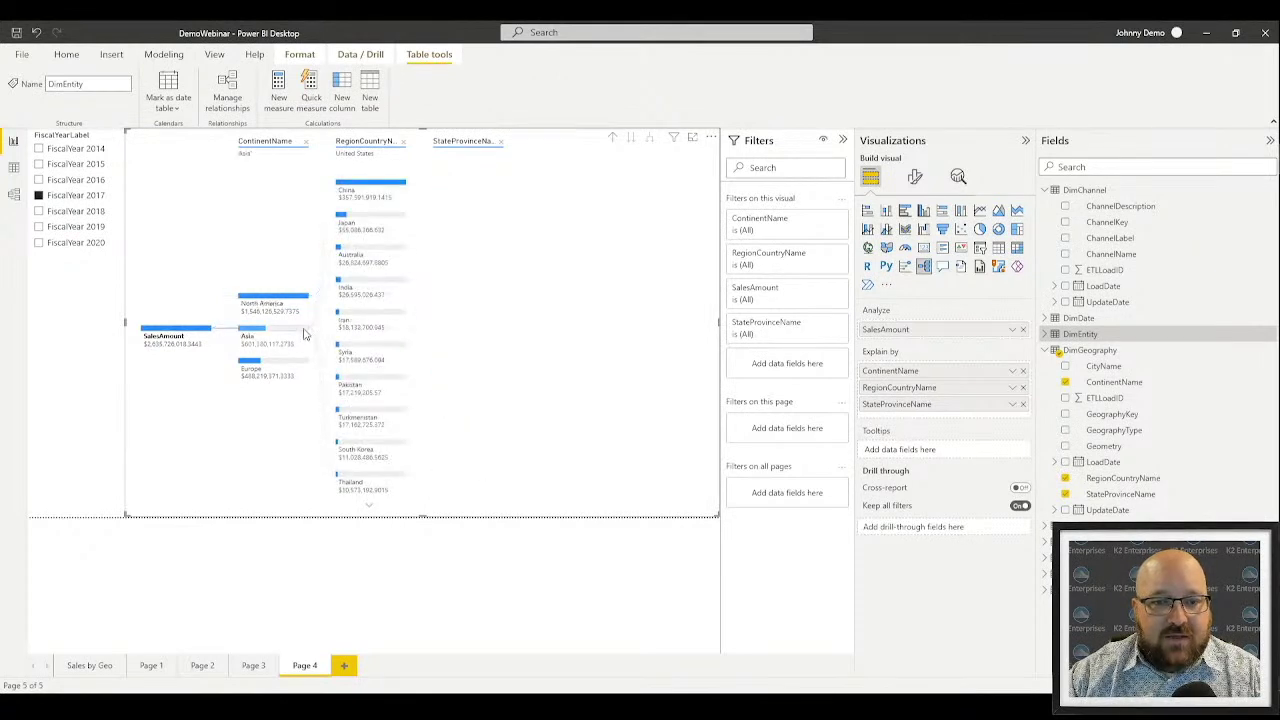
pyautogui.click(277, 372)
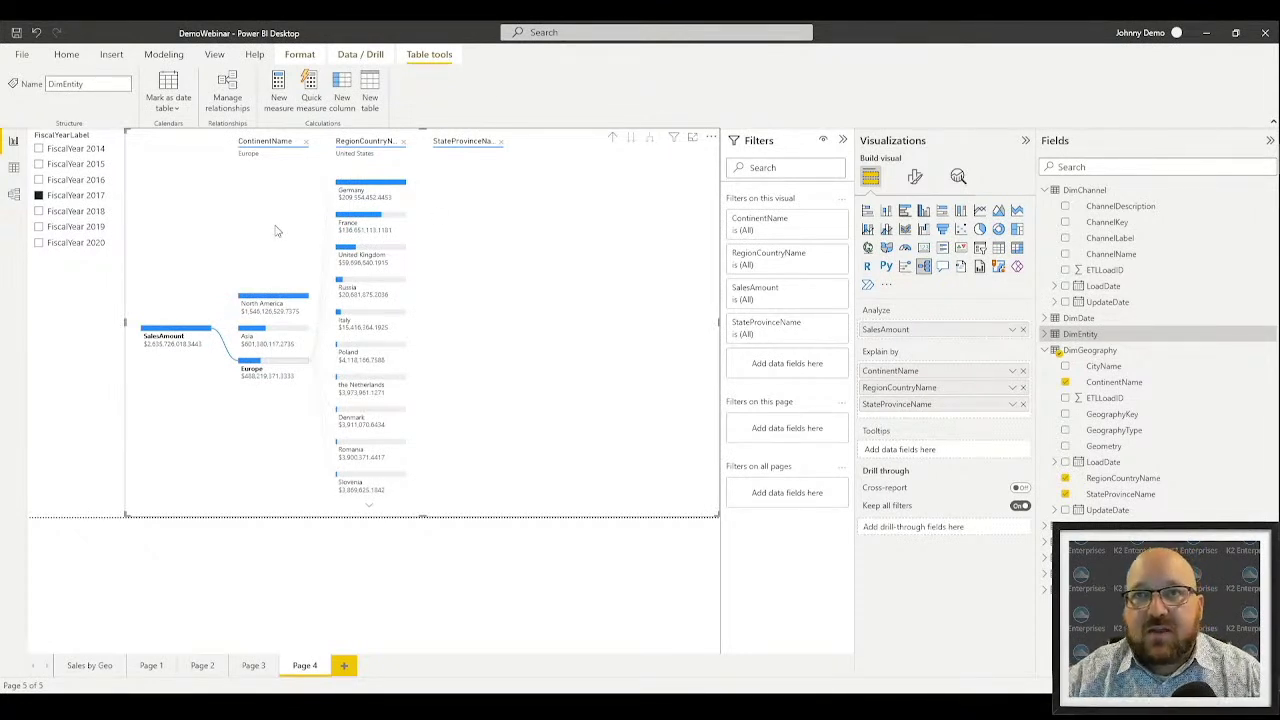
# Narrow the decomposition tree to free space beside the fiscal-year slicer, and expand its North America branch
pyautogui.click(66, 55)
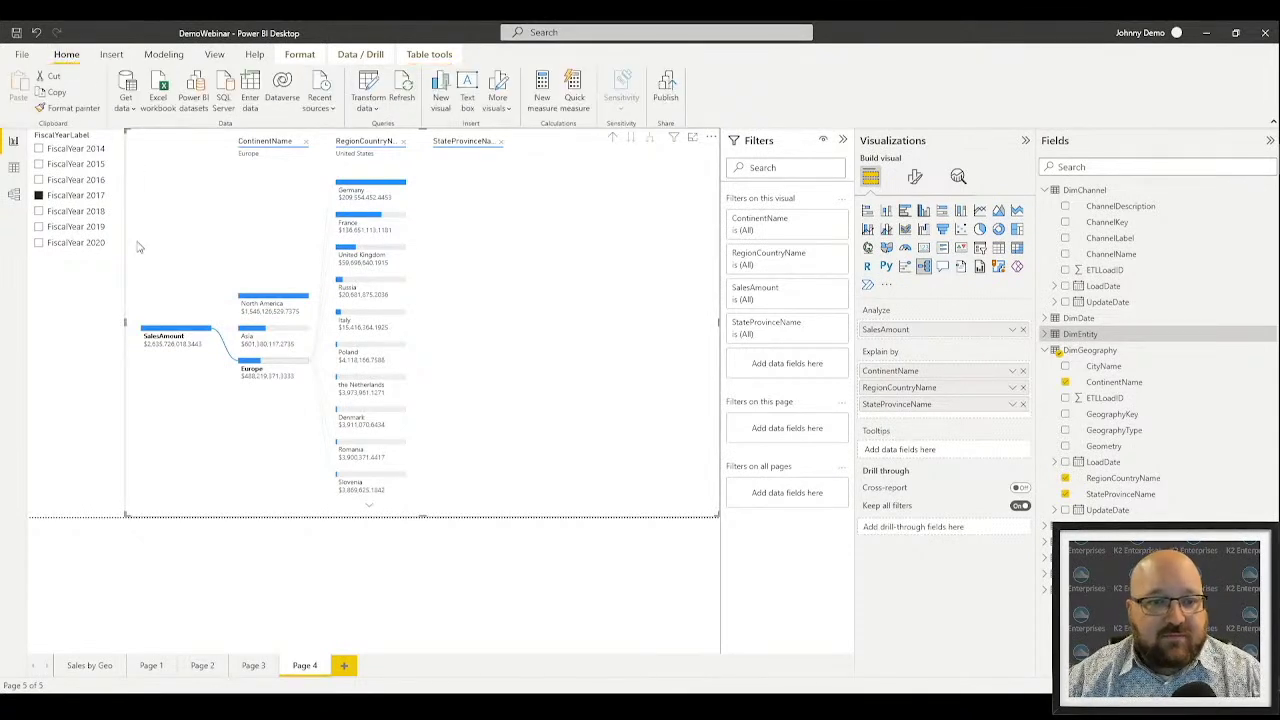
pyautogui.moveTo(267, 331); pyautogui.dragTo(330, 345)
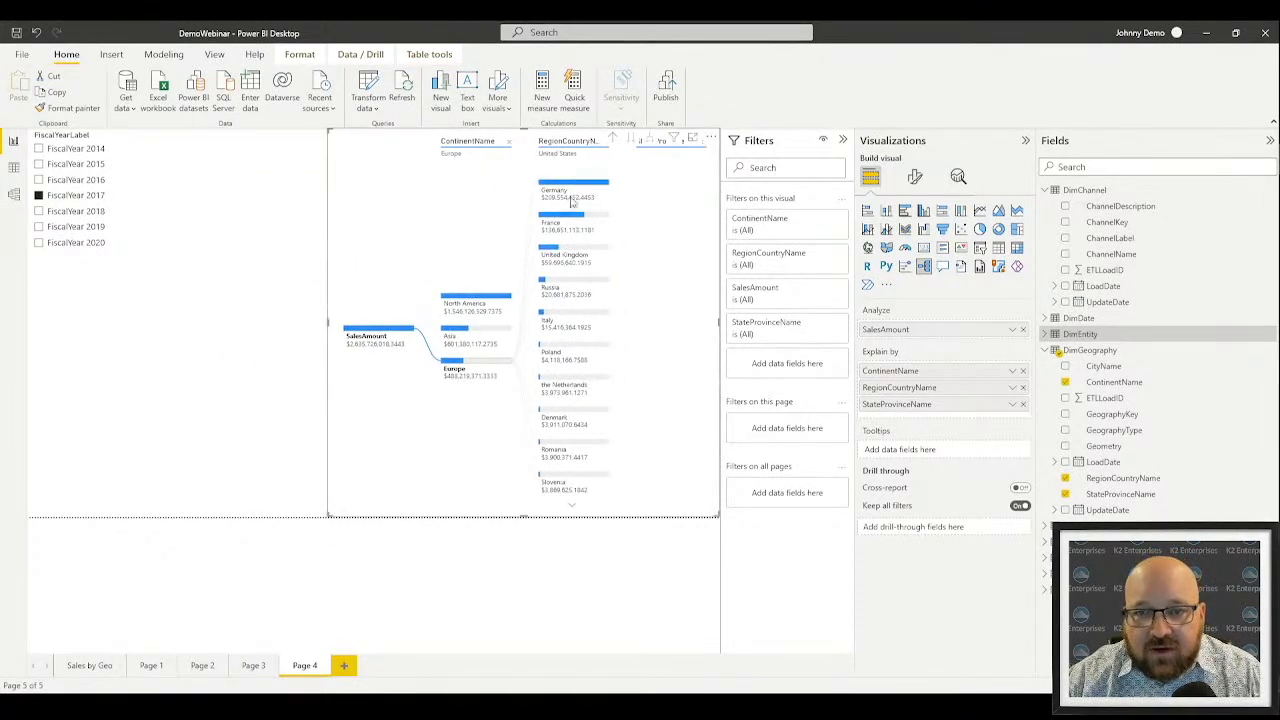
pyautogui.click(471, 304)
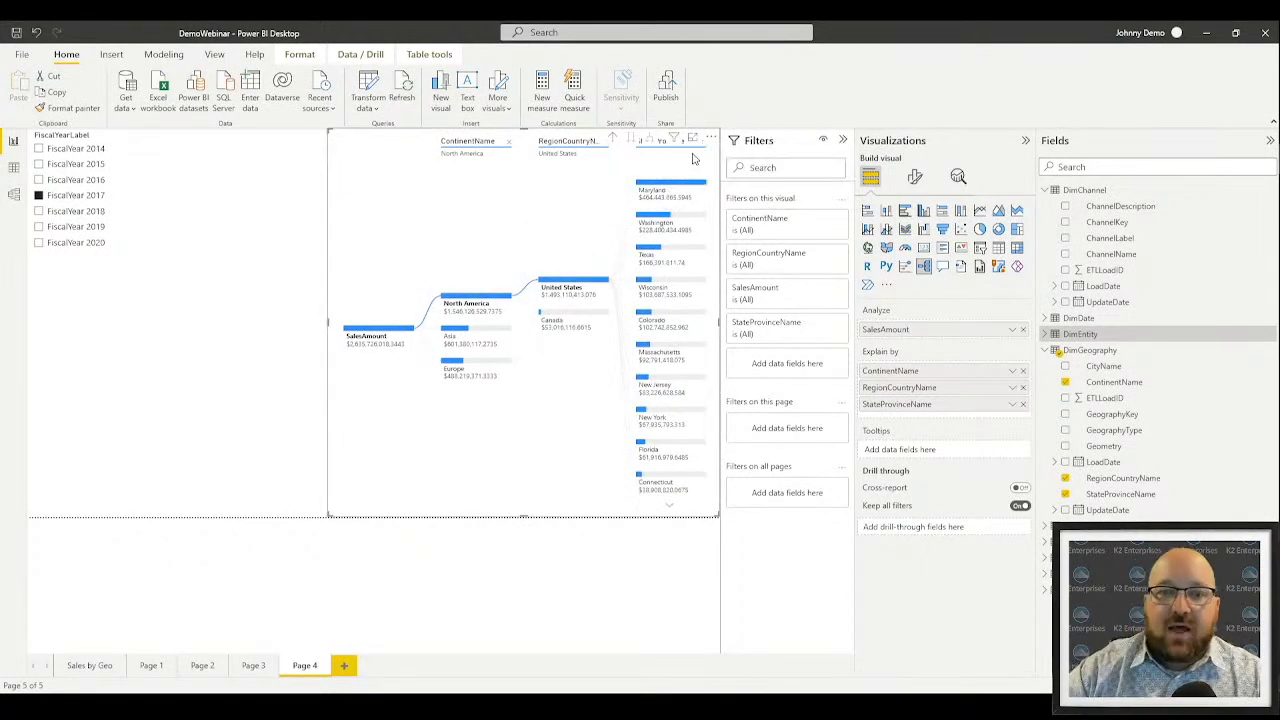
pyautogui.click(243, 263)
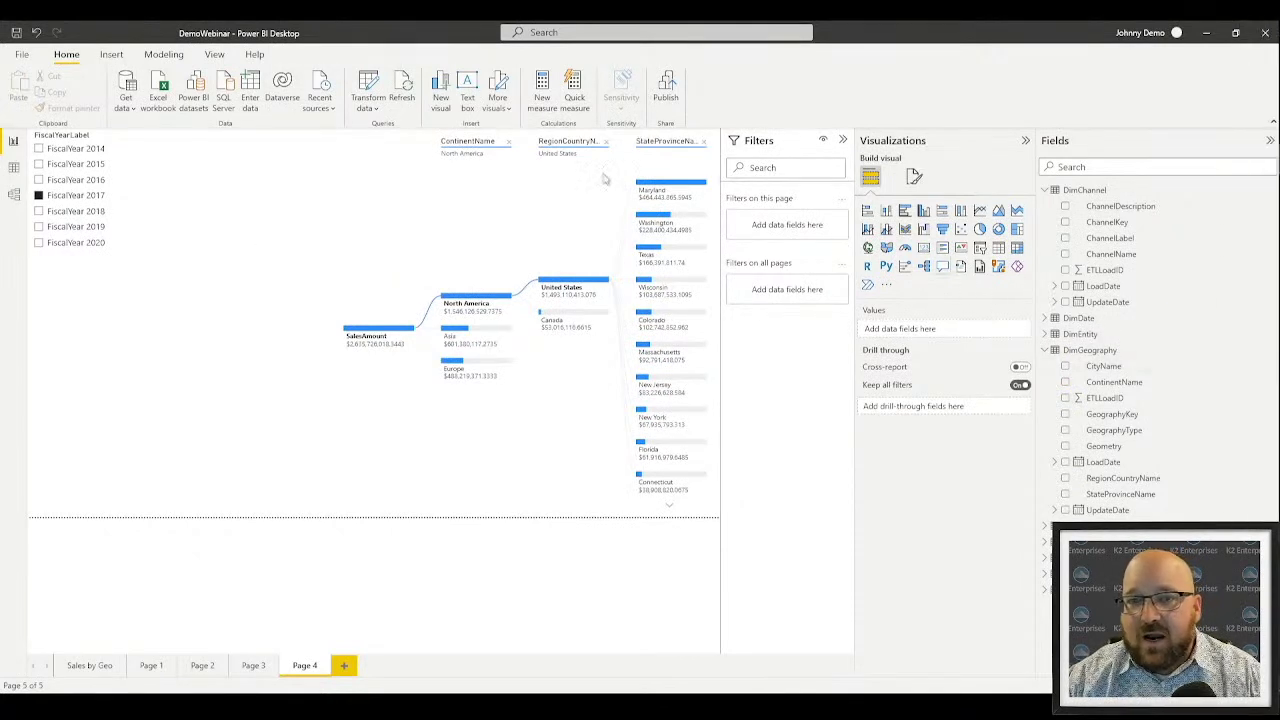
# Try to insert a smart narrative, first with nothing selected and again for the selected decomposition tree
pyautogui.click(112, 56)
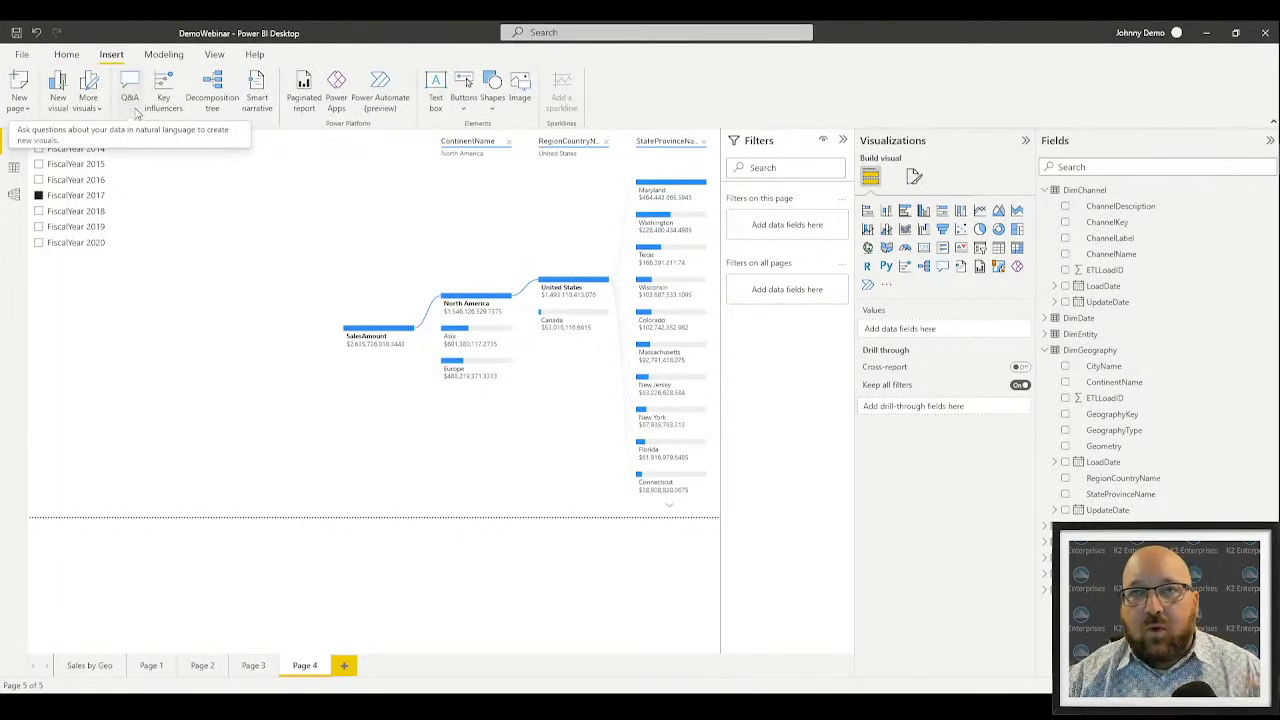
pyautogui.click(139, 104)
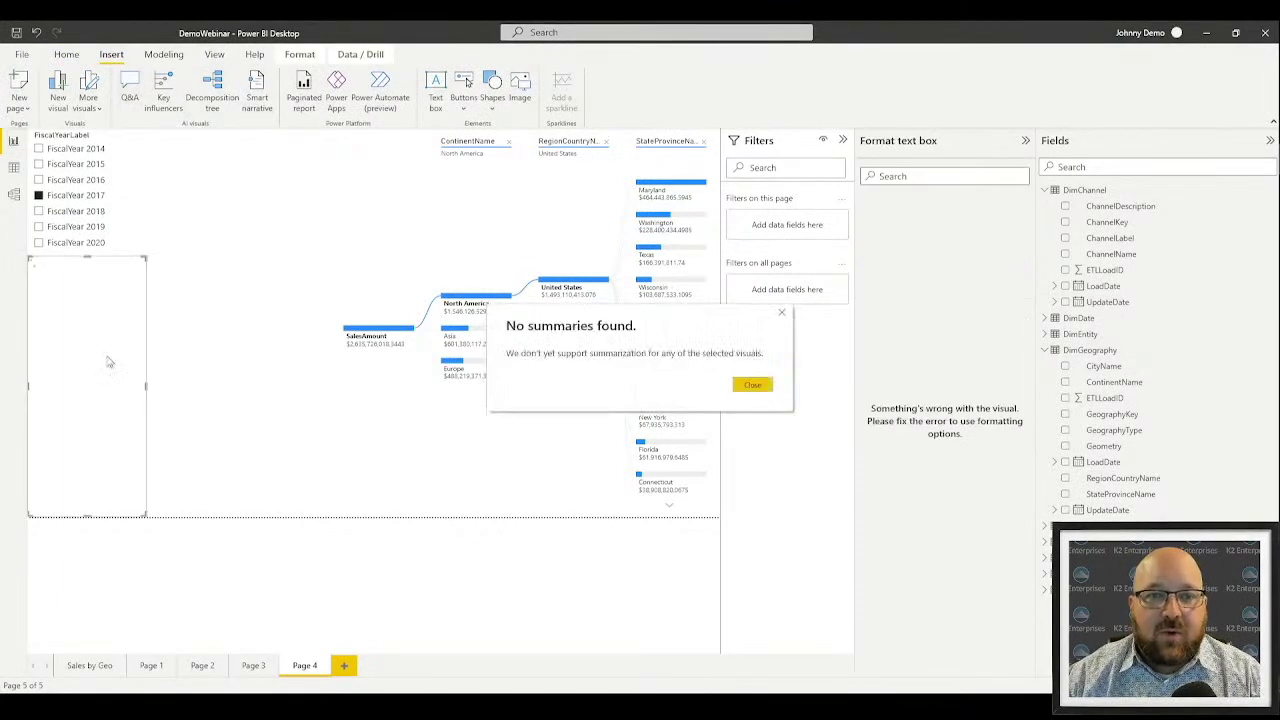
pyautogui.click(757, 386)
pyautogui.click(525, 266)
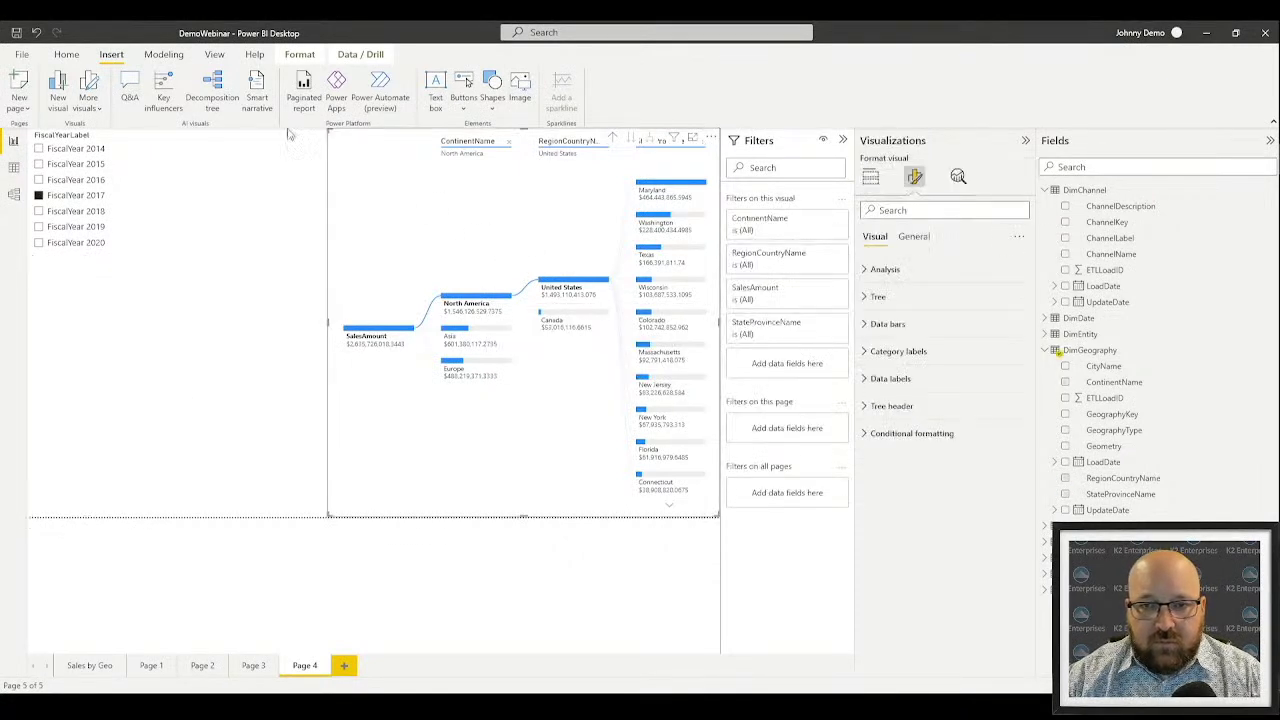
pyautogui.click(245, 89)
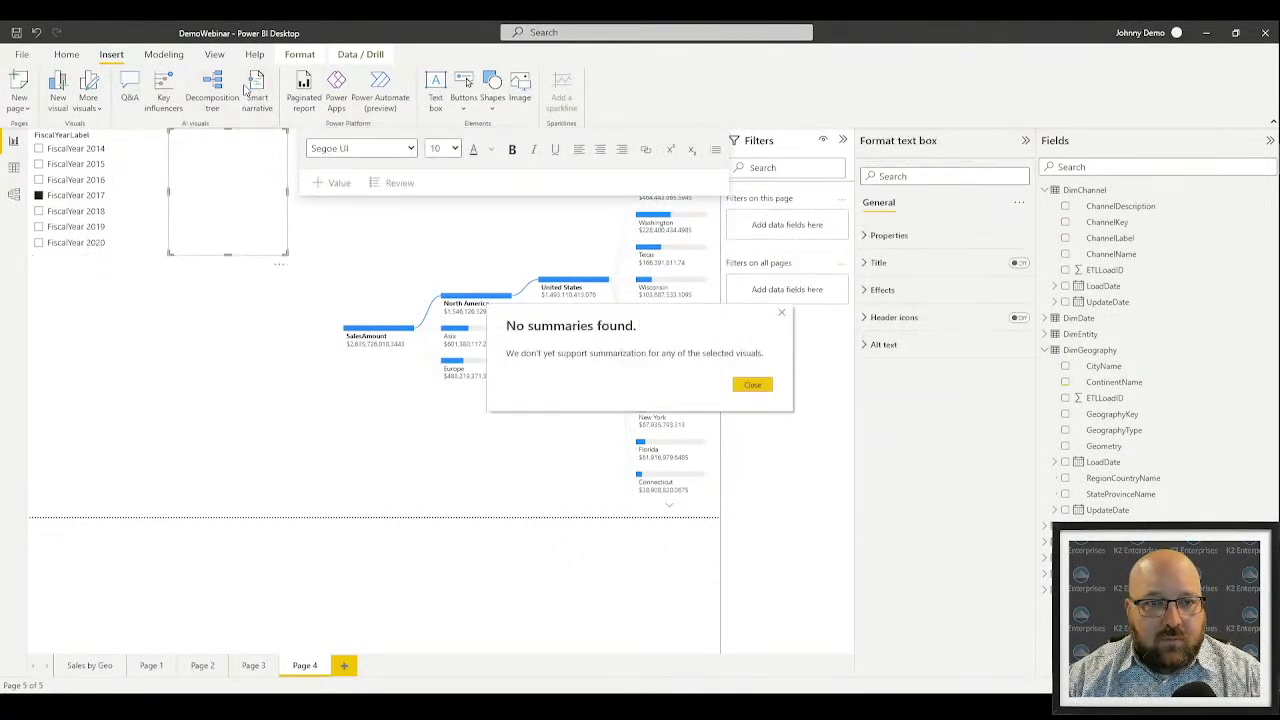
pyautogui.click(751, 385)
pyautogui.click(330, 268)
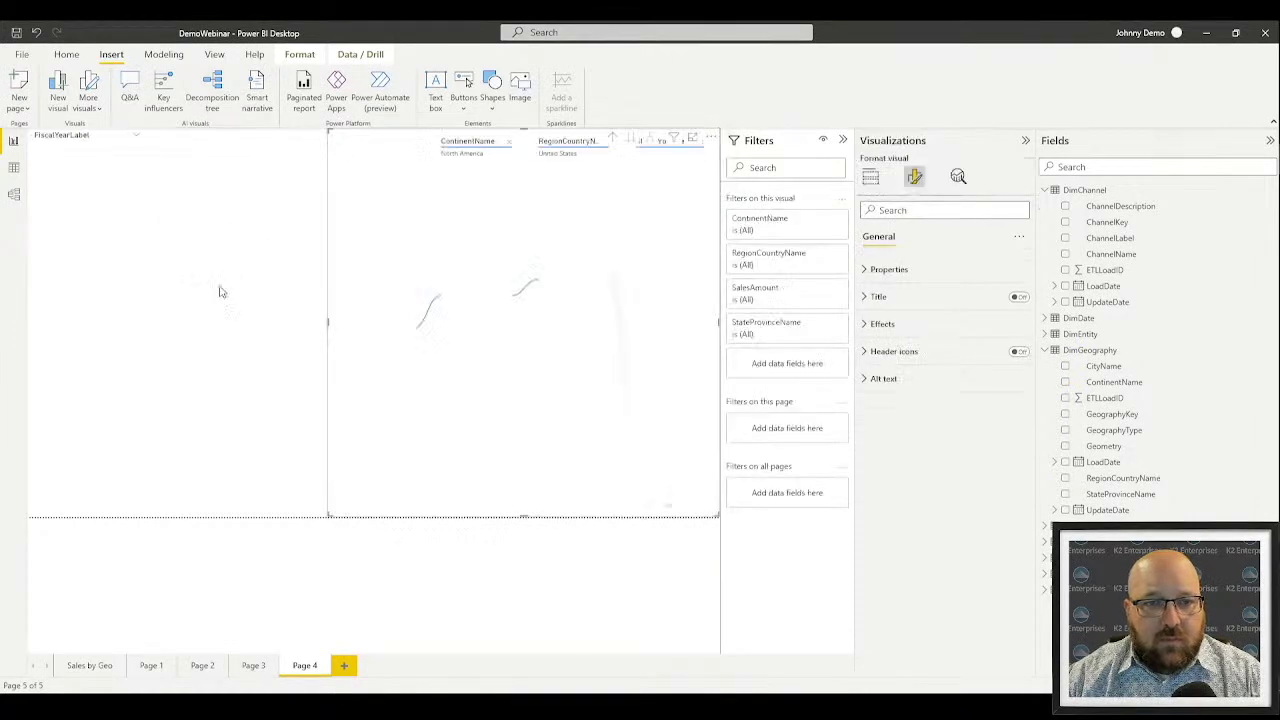
pyautogui.click(245, 318)
# Add a new report page and create a column chart of SalesAmount from FactSales on it
pyautogui.click(344, 665)
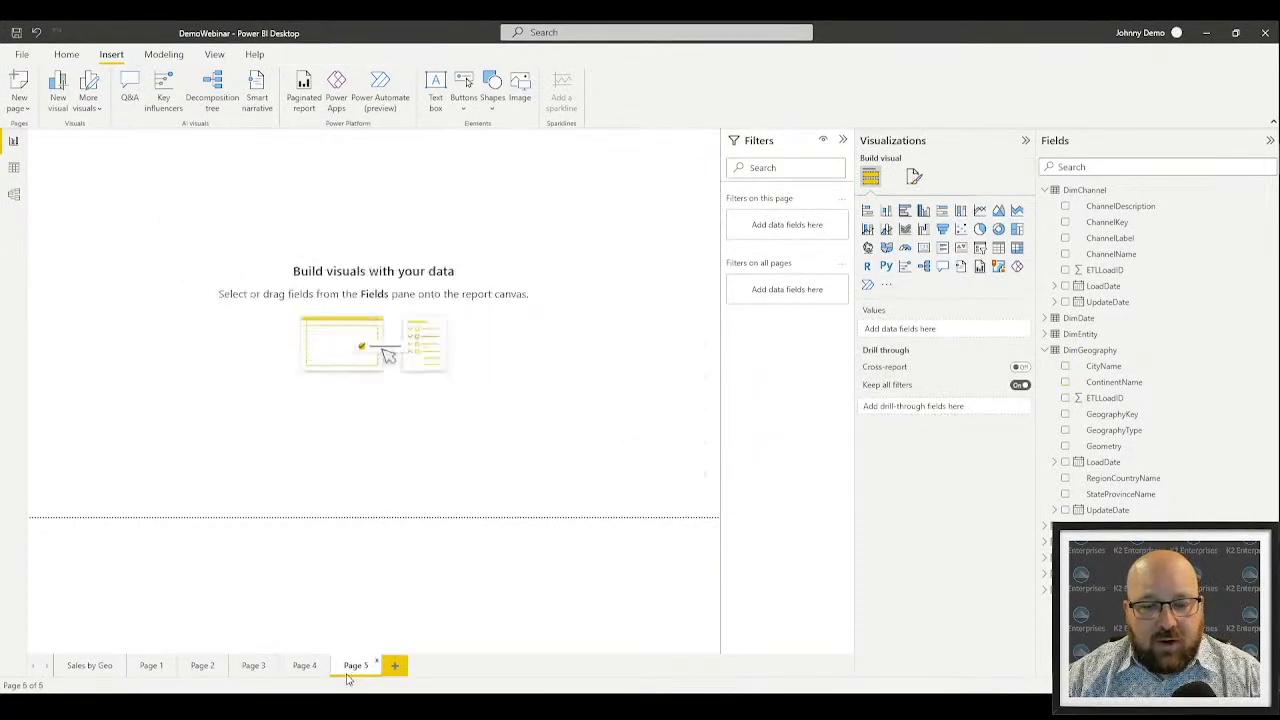
pyautogui.click(1045, 190)
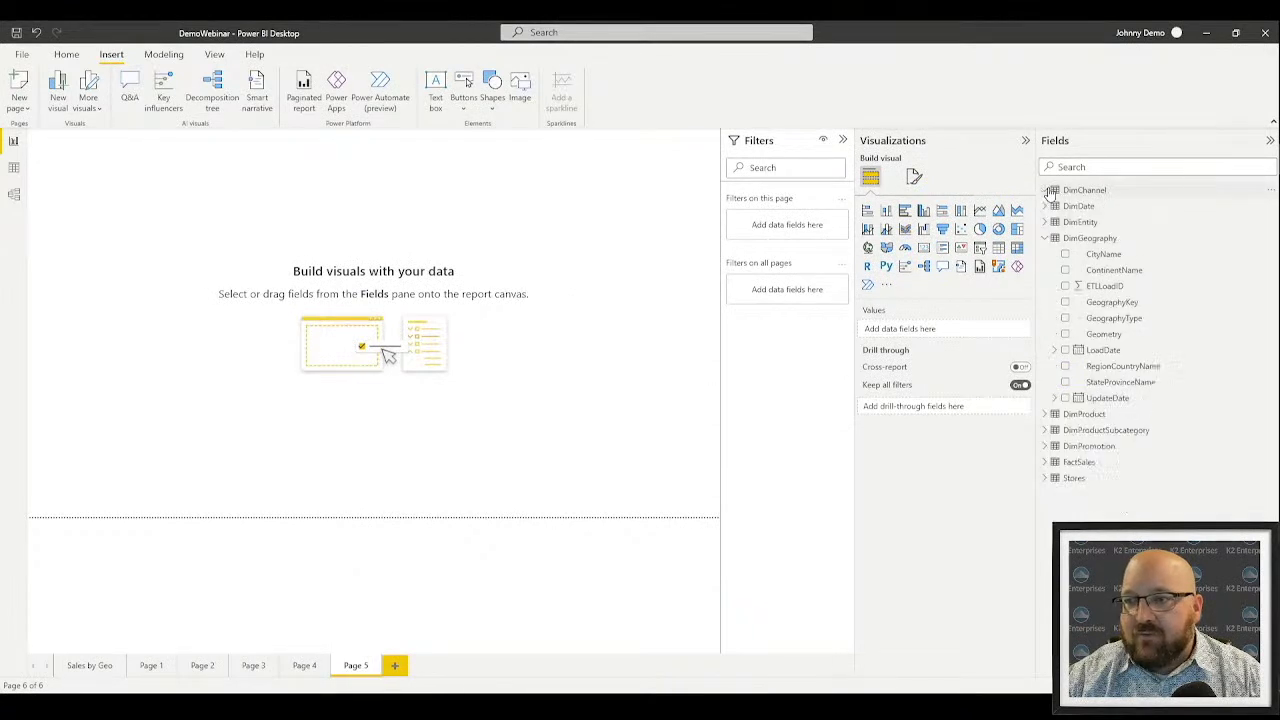
pyautogui.click(1046, 462)
pyautogui.scroll(-3, 1060, 480)
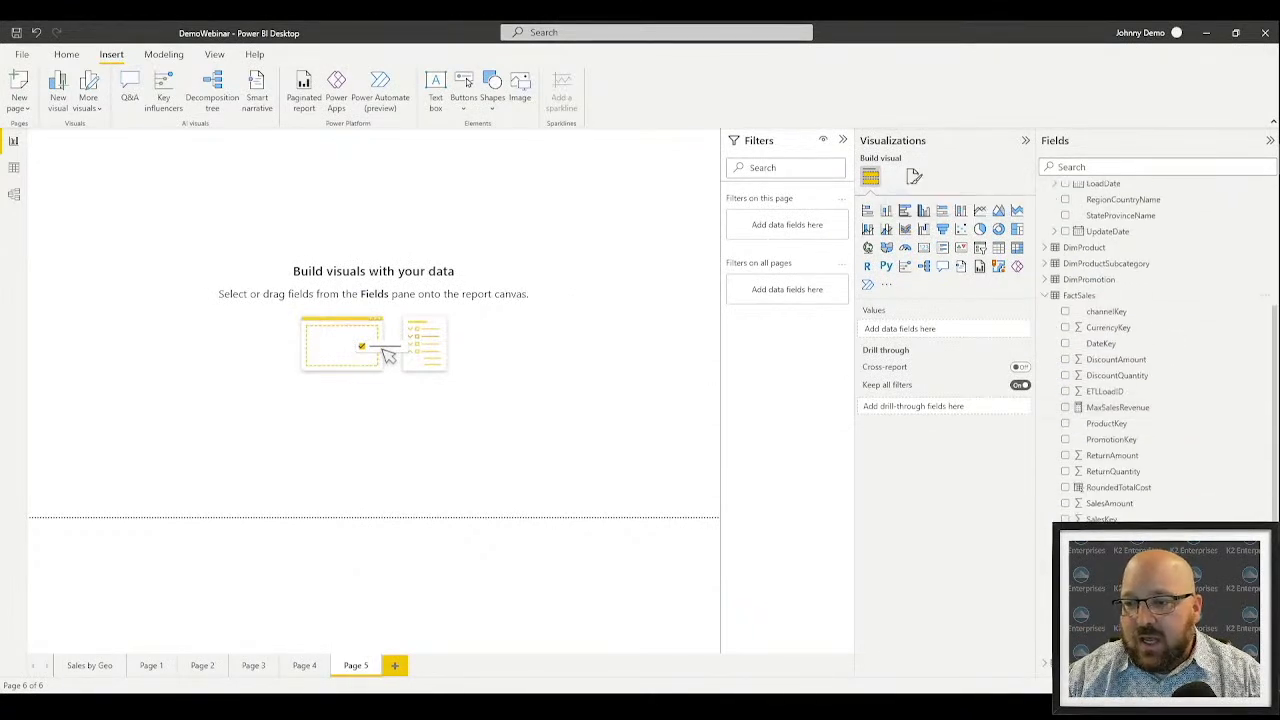
pyautogui.click(1066, 503)
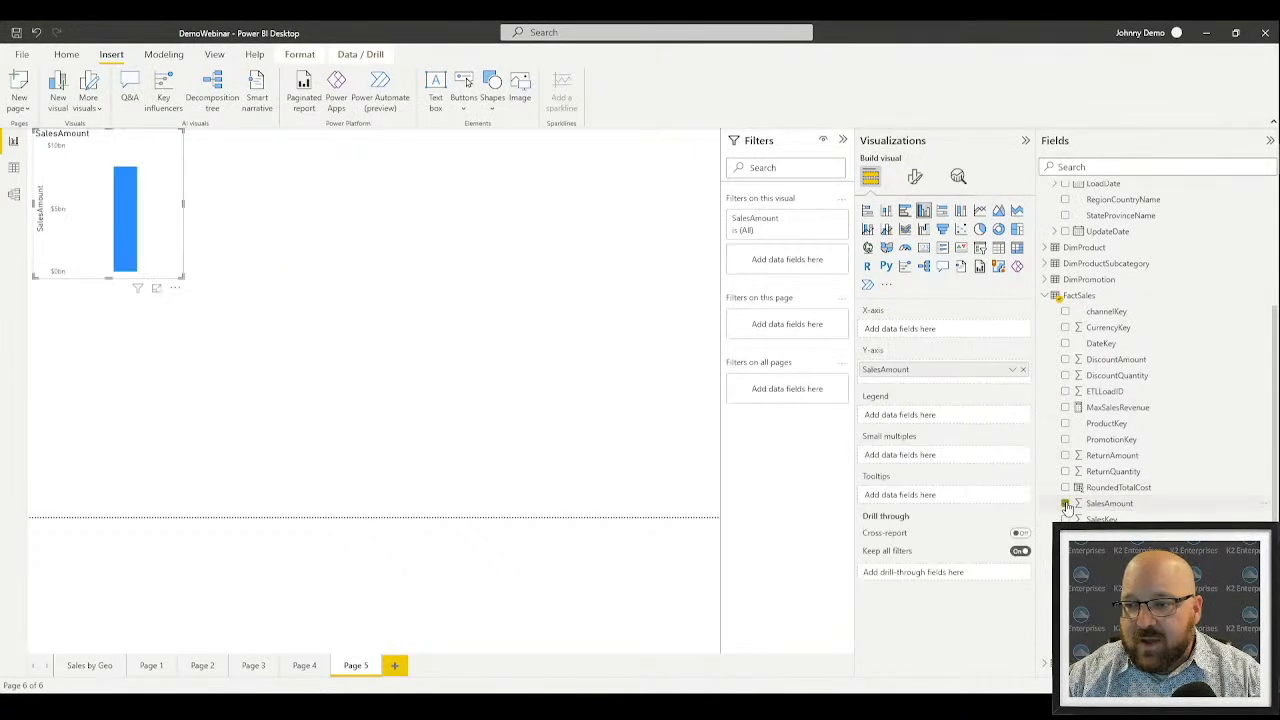
# Collapse the FactSales table and add PromotionName from DimPromotion to the column chart's X-axis
pyautogui.click(1046, 295)
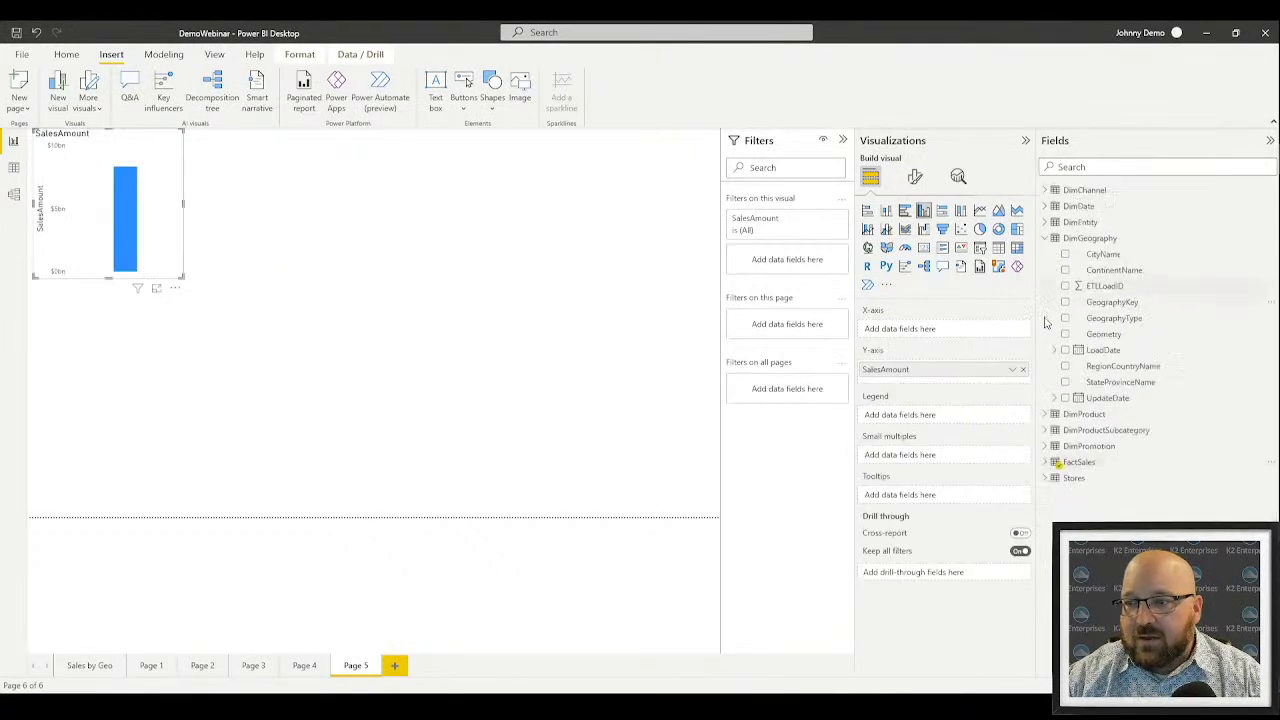
pyautogui.click(1046, 446)
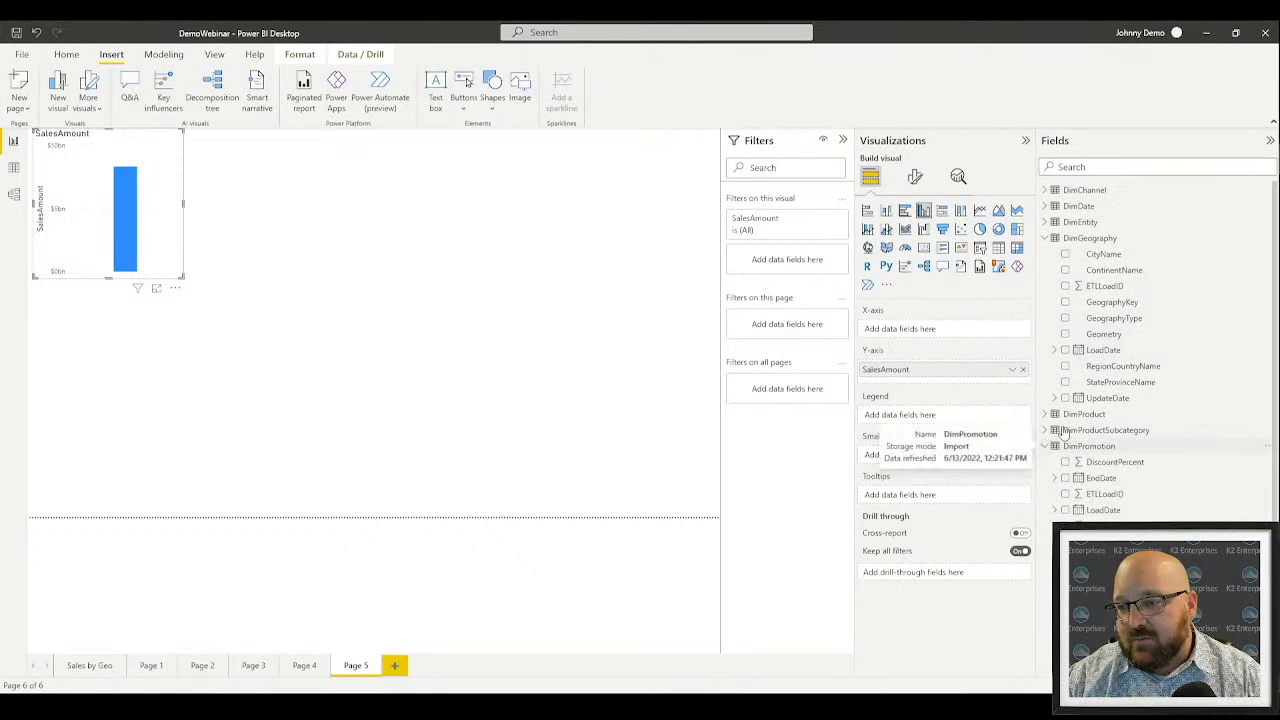
pyautogui.scroll(-1, 1160, 330)
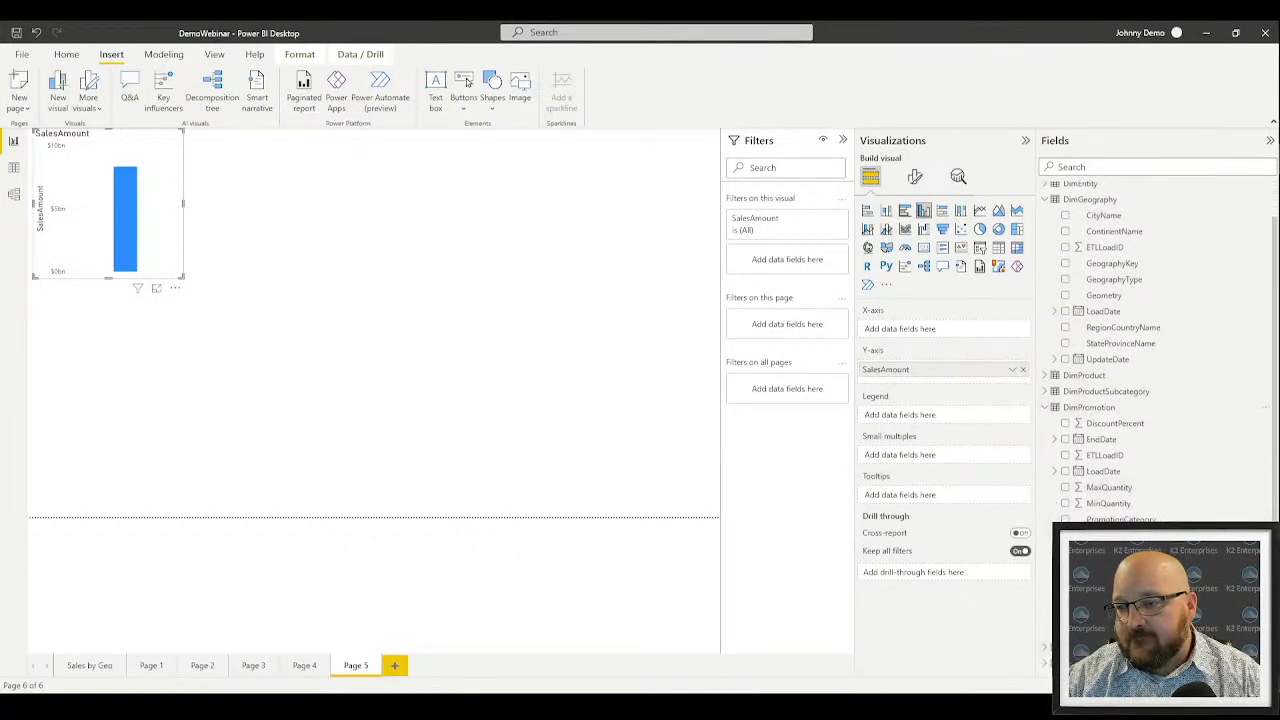
pyautogui.click(1065, 583)
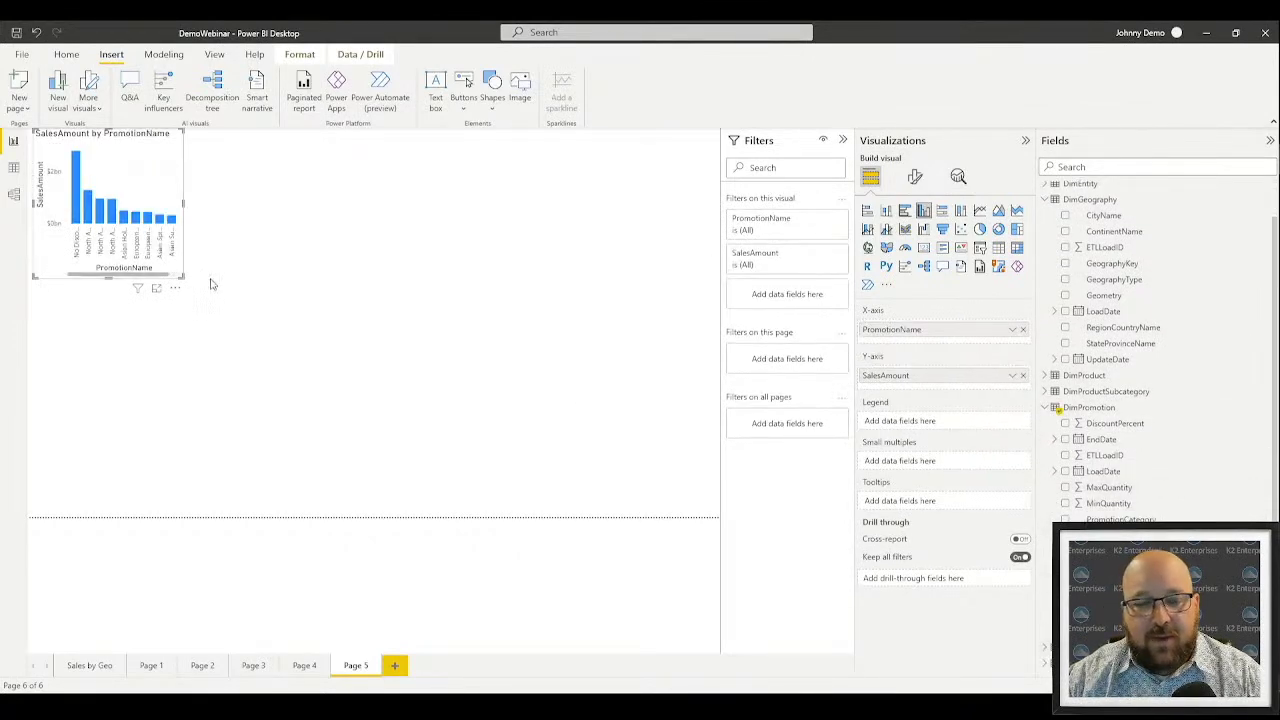
# Enlarge the SalesAmount by PromotionName chart to full page height, move it to the page's right side and deselect it
pyautogui.moveTo(182, 277); pyautogui.dragTo(336, 571)
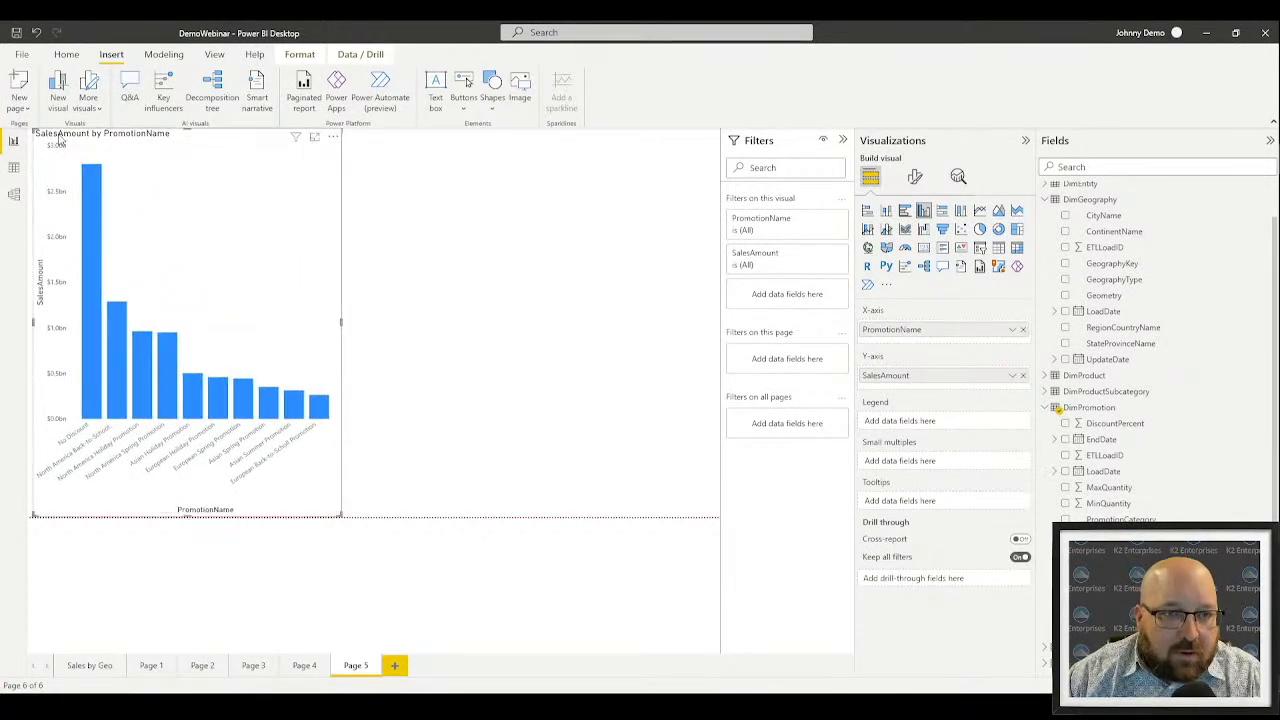
pyautogui.moveTo(62, 140); pyautogui.dragTo(594, 133)
pyautogui.click(349, 263)
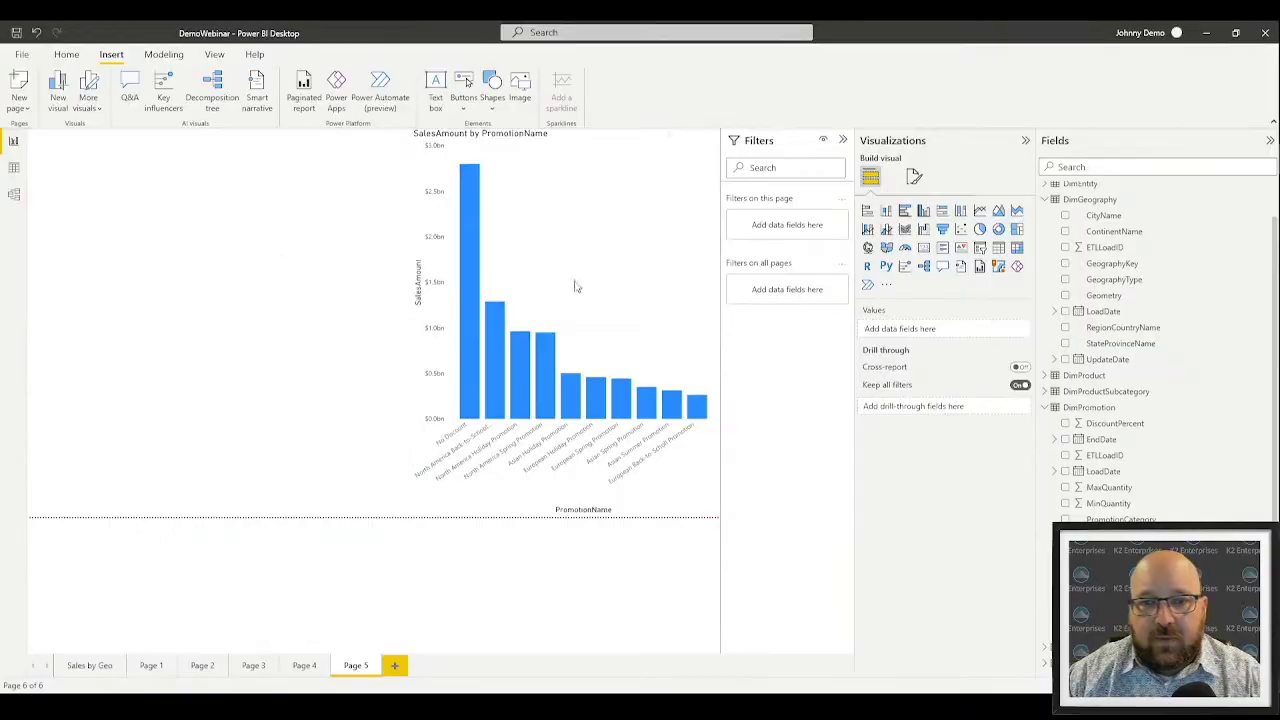